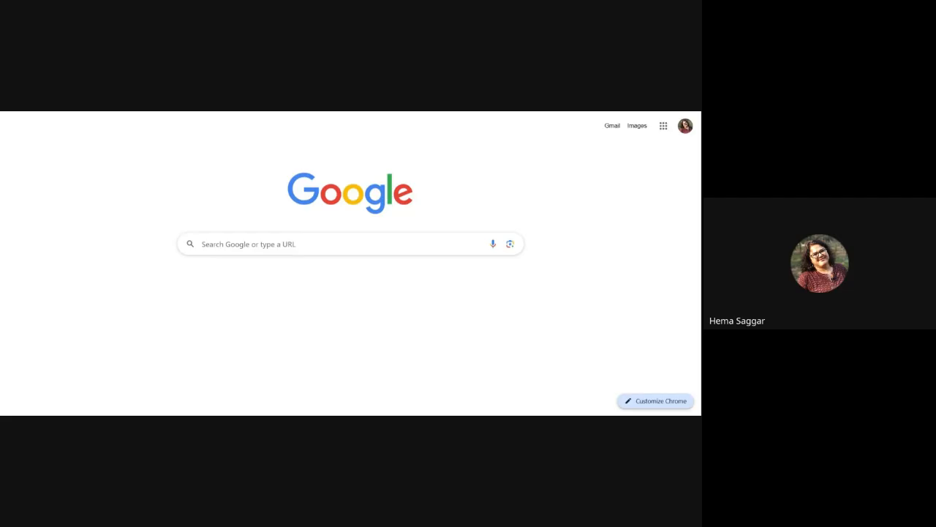
Step: Open the Google apps grid from the Google start page in Chrome
left_click(663, 126)
Step: Scroll down the Google apps list and launch Keep
scroll(610, 239, "down", 4)
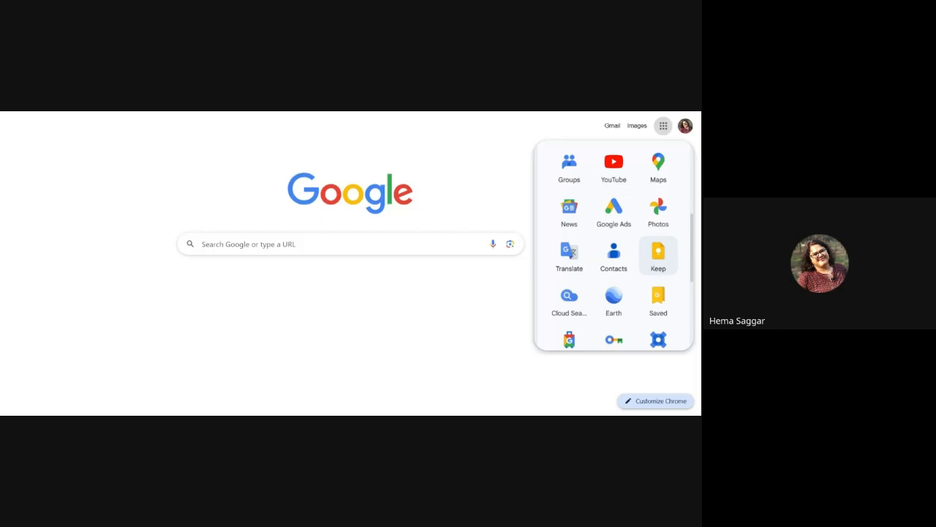
left_click(658, 253)
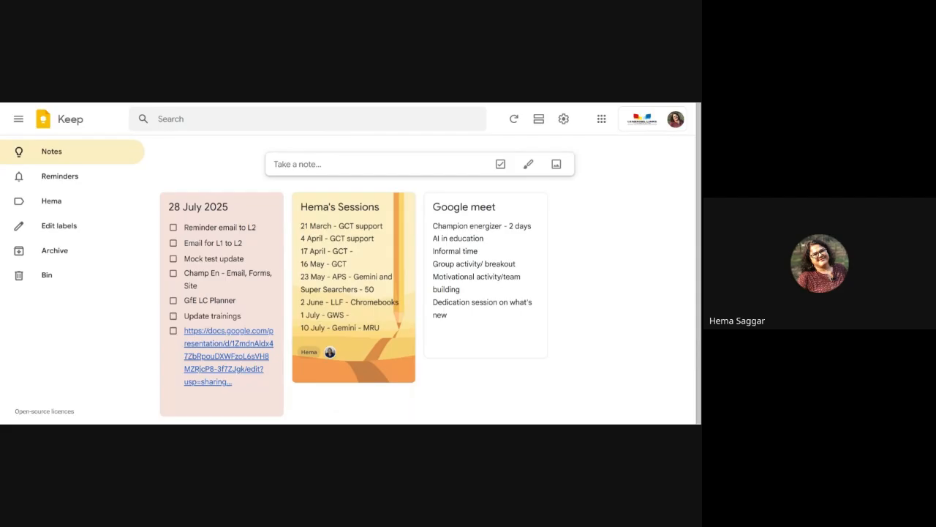
Step: Start a new note and change its title from 'Demo' to 'Check list'
left_click(312, 166)
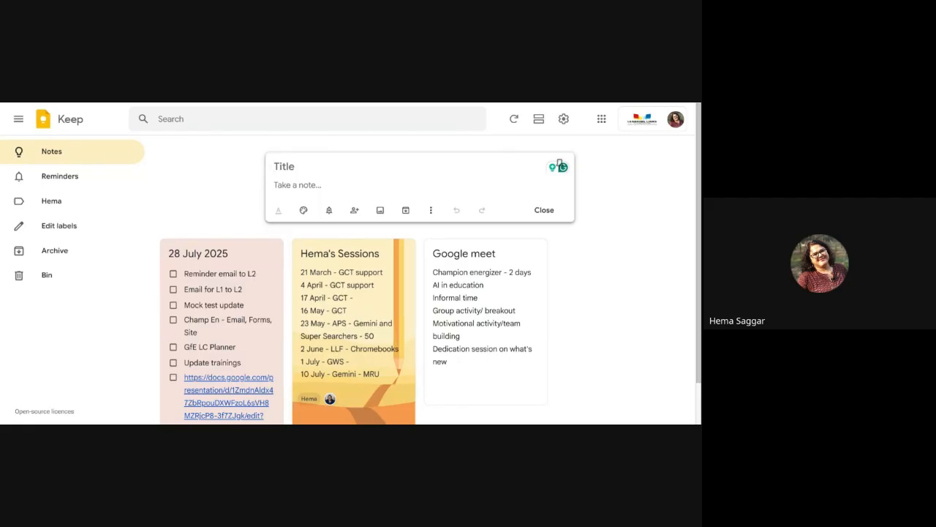
type("Demo")
left_click(309, 186)
left_click(309, 166)
key("BackSpace")
key("BackSpace")
key("BackSpace")
key("BackSpace")
type("Check list")
left_click(316, 185)
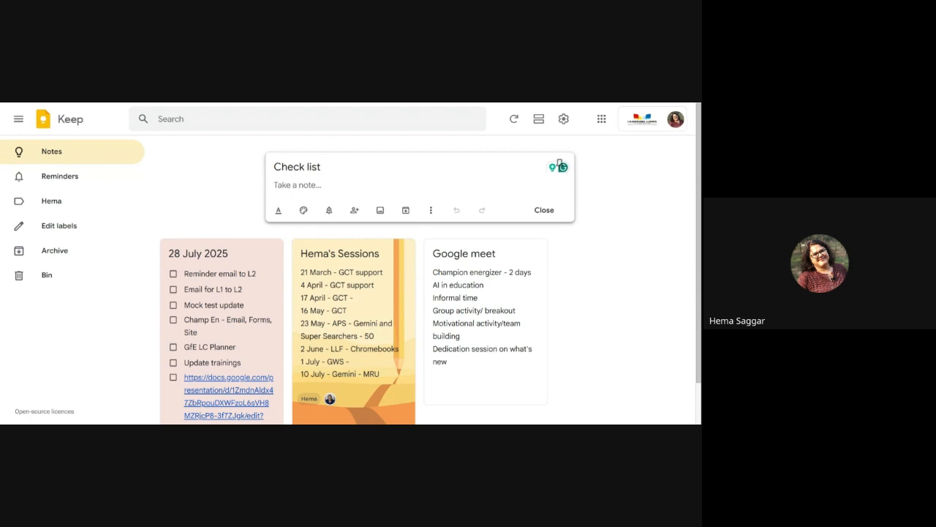
left_click(431, 211)
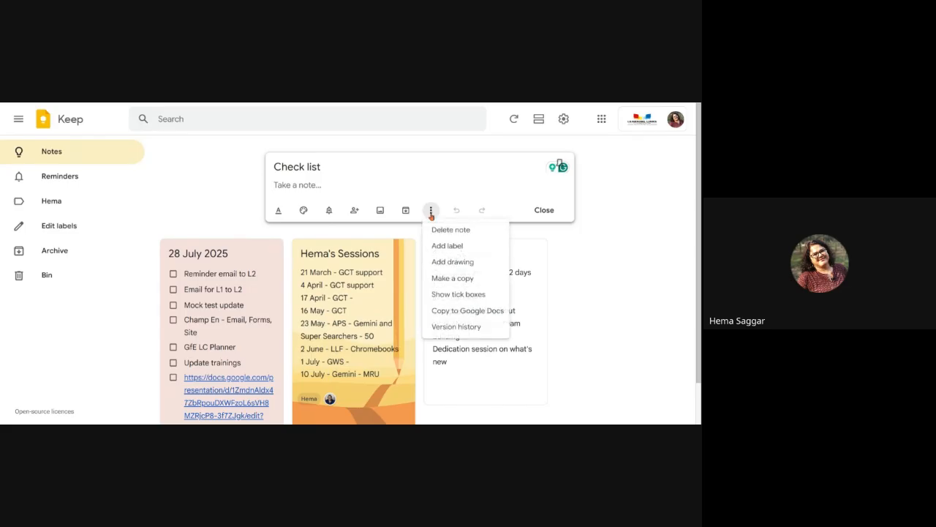
Step: Make the note a tick-box list with 'Invitation' and 'Decoration', then close it
left_click(457, 294)
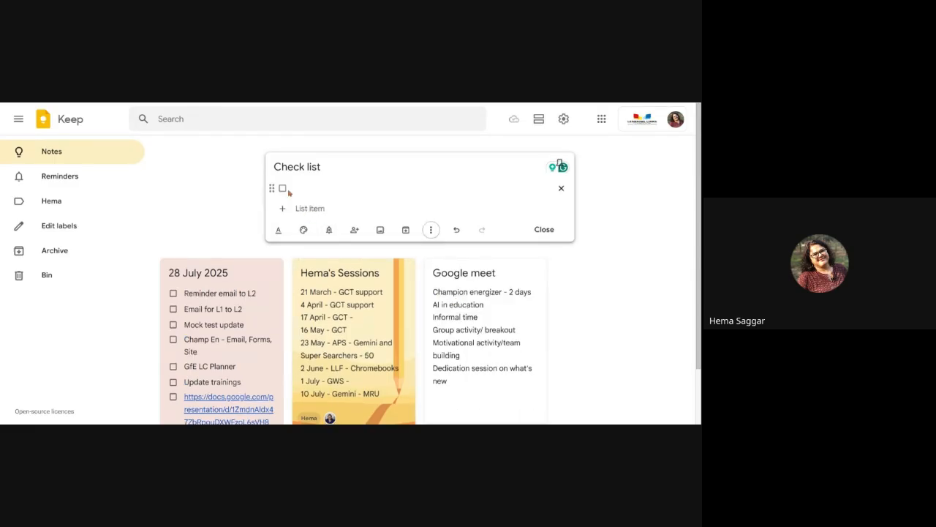
left_click(302, 188)
type("Invit")
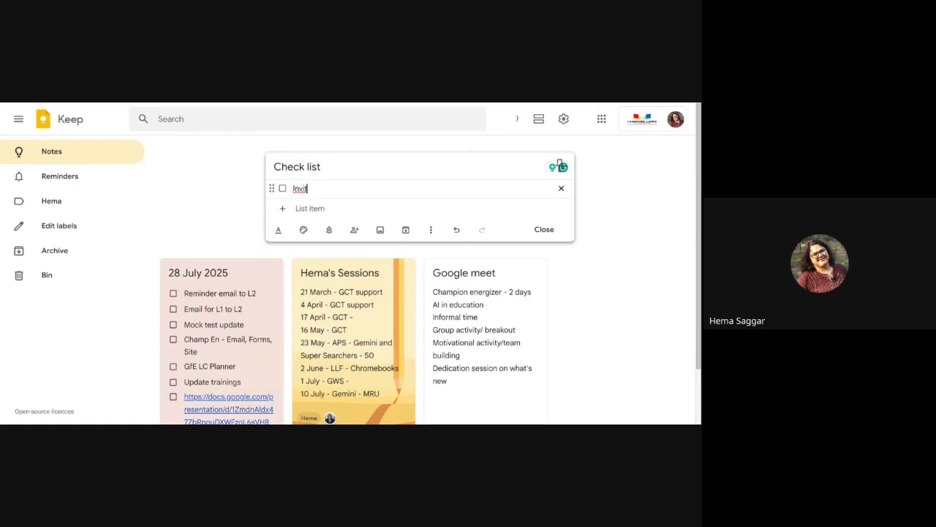
type("ation")
key("Return")
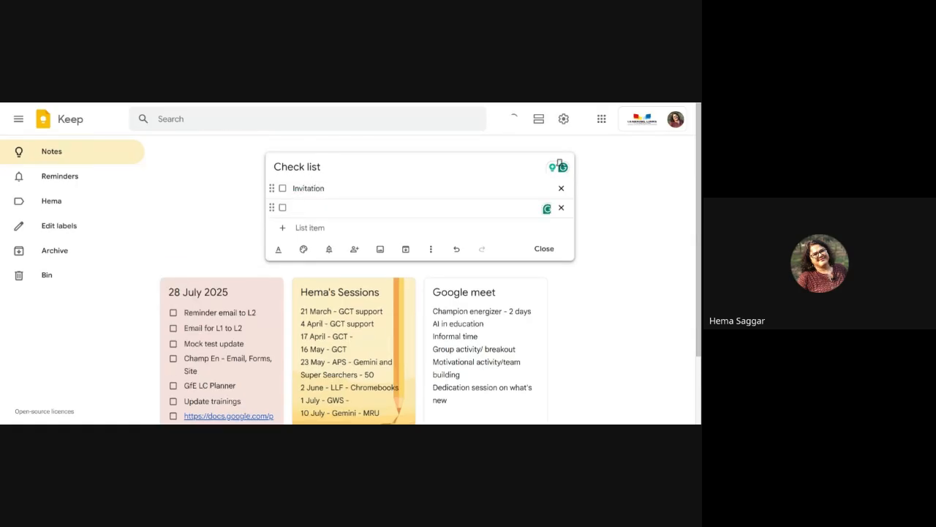
type("Decoration")
left_click(543, 249)
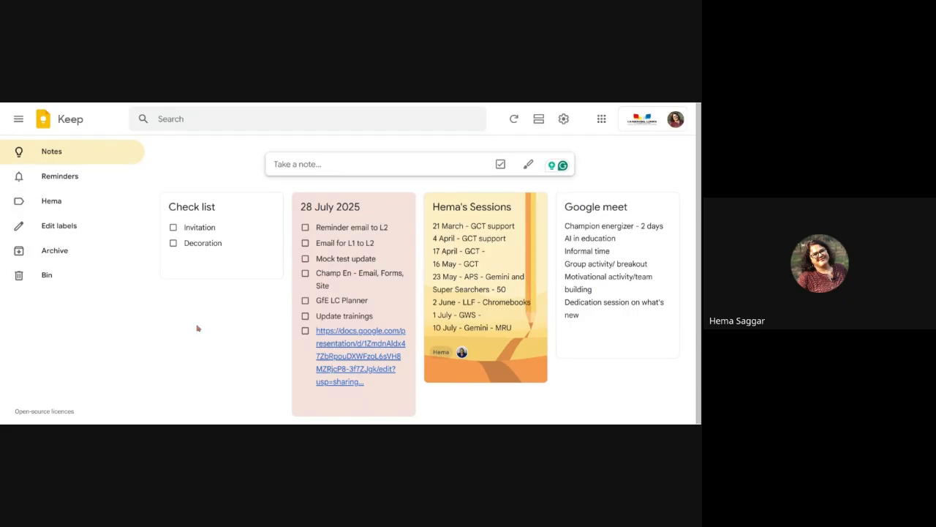
Step: Create an 'Annual Feast' label, apply it to Check list, and filter by it
left_click(58, 227)
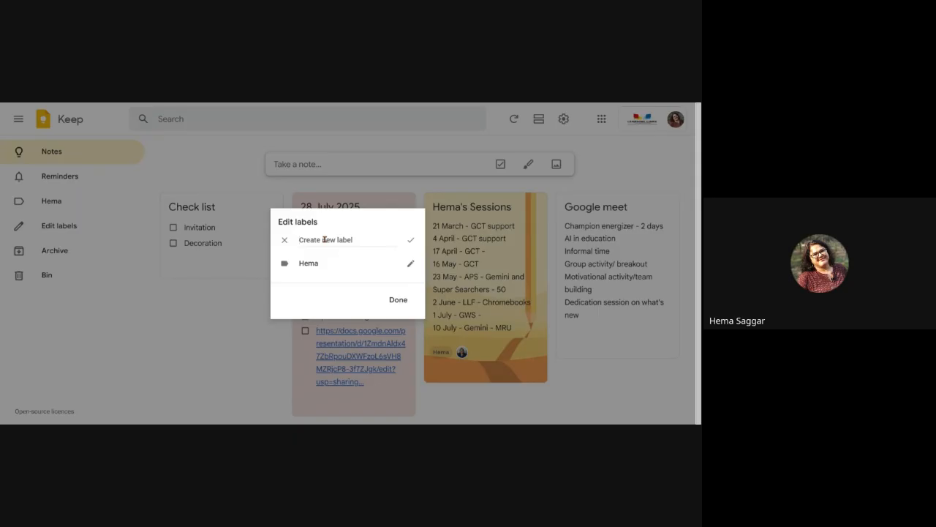
left_click(210, 311)
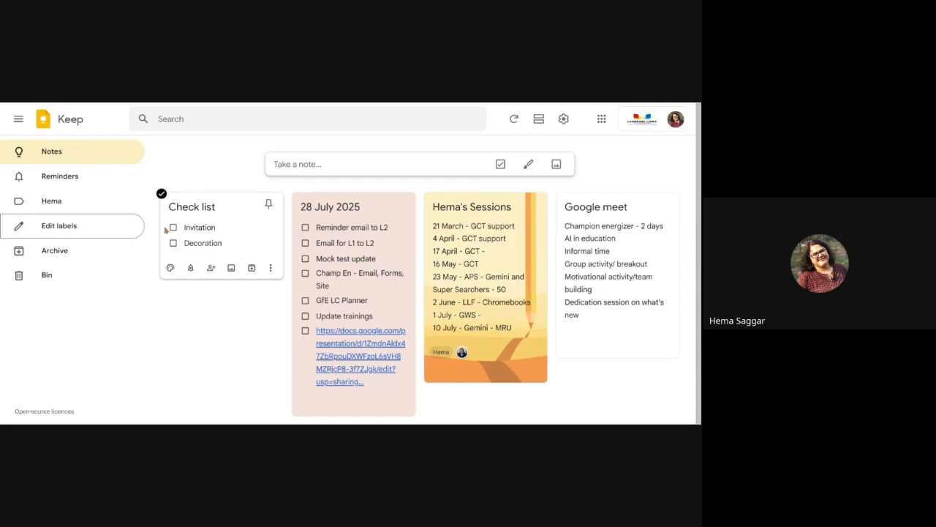
left_click(272, 269)
left_click(286, 305)
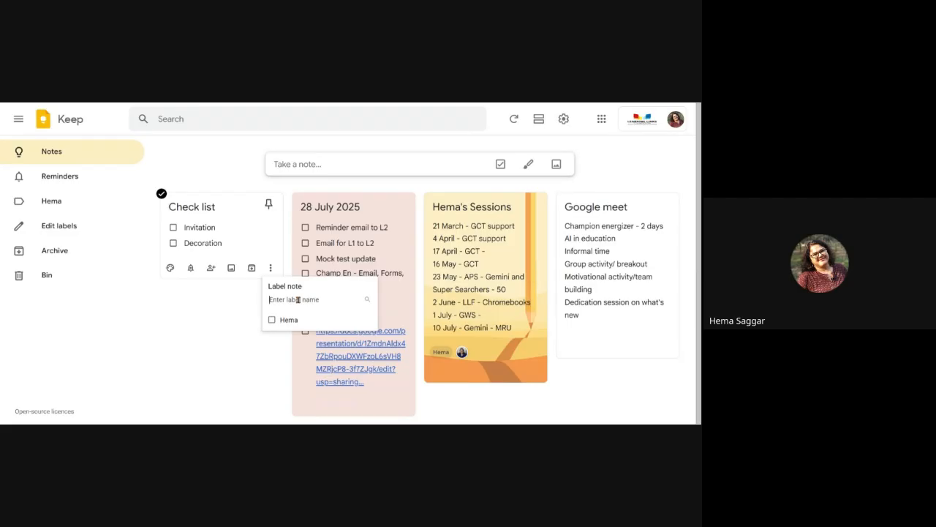
type("Annual")
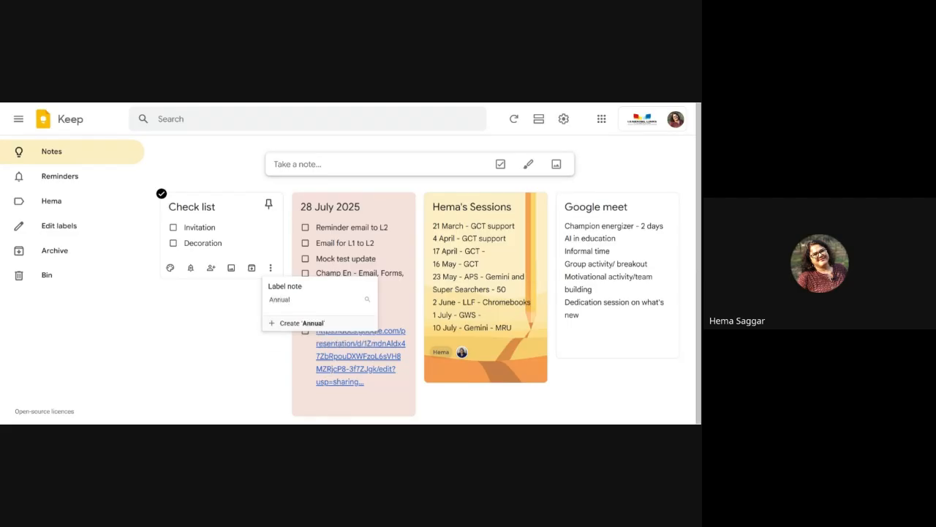
type(" Feast")
left_click(296, 327)
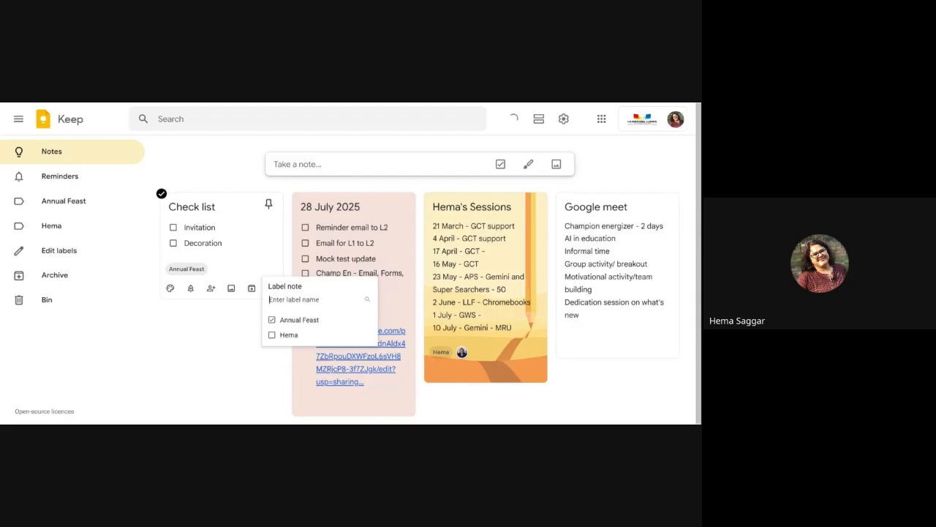
left_click(206, 331)
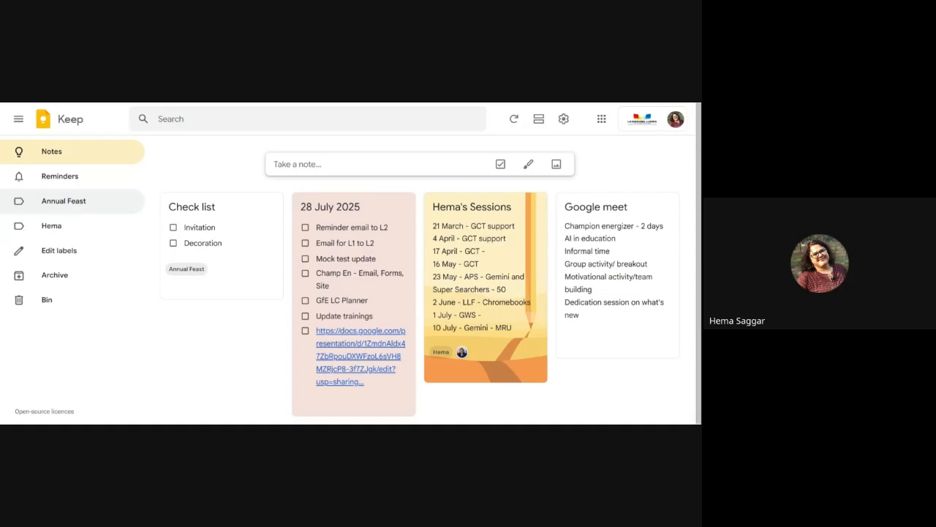
left_click(58, 202)
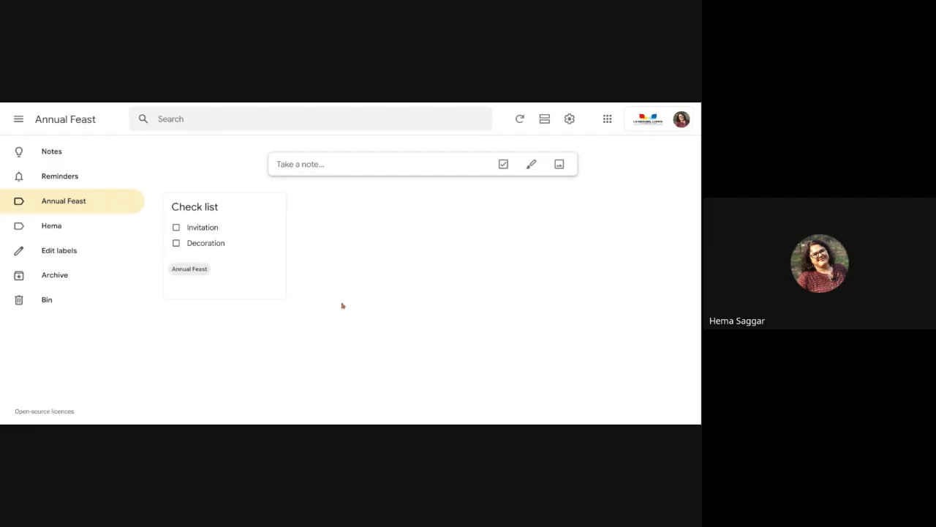
Step: Return to all notes and colour the Check list card yellow
left_click(51, 151)
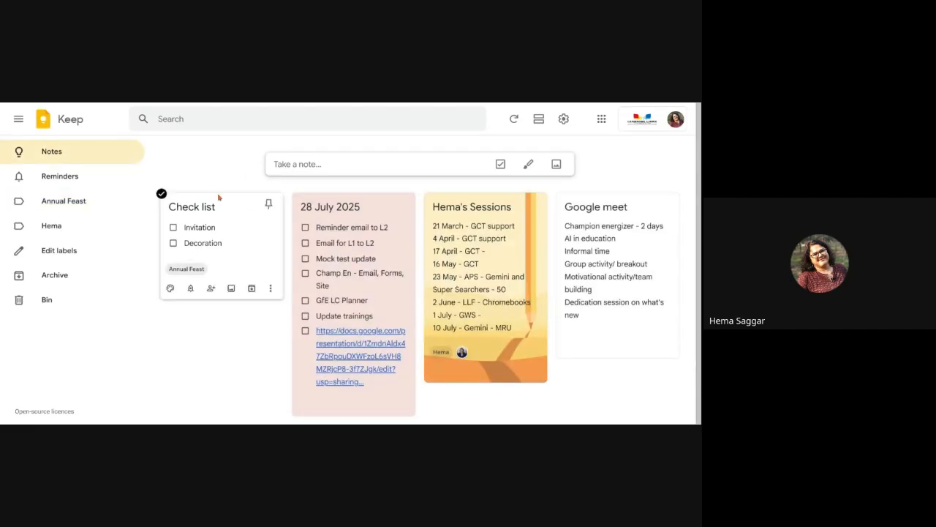
left_click(169, 289)
left_click(175, 308)
left_click(134, 254)
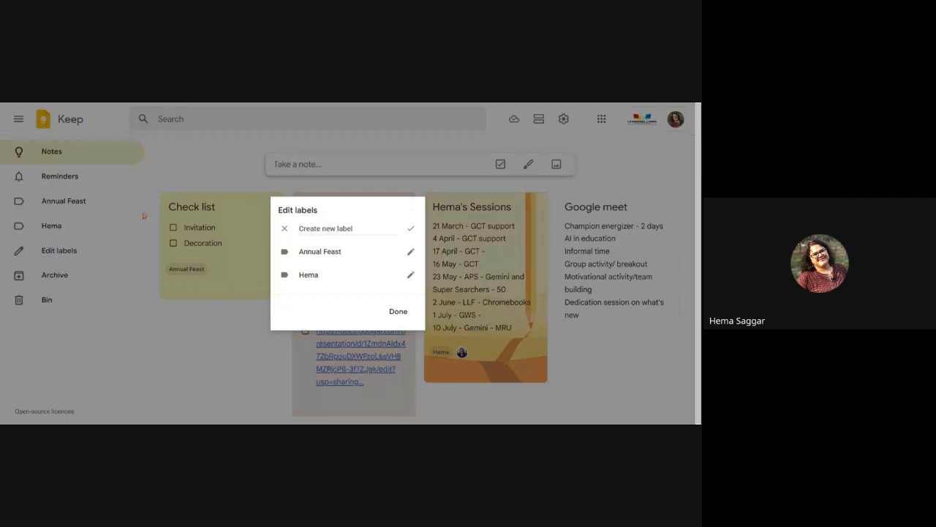
left_click(238, 343)
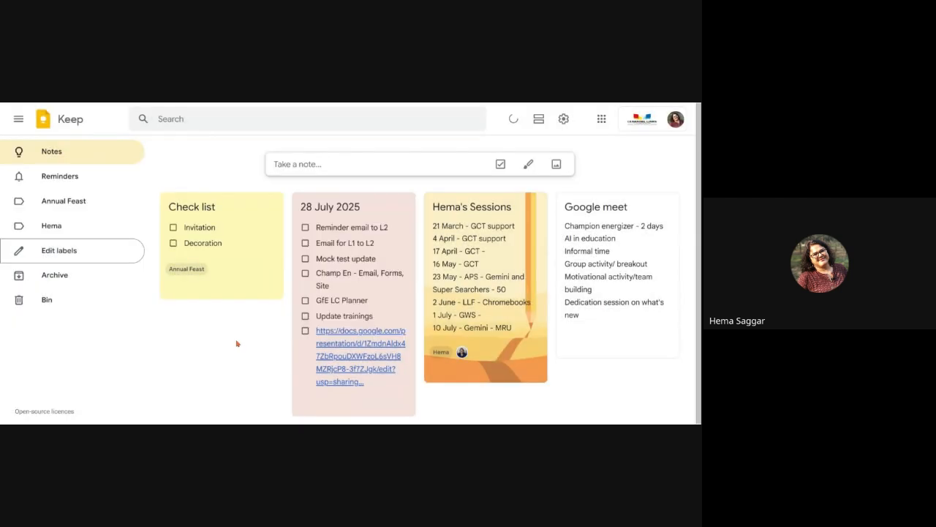
left_click(319, 161)
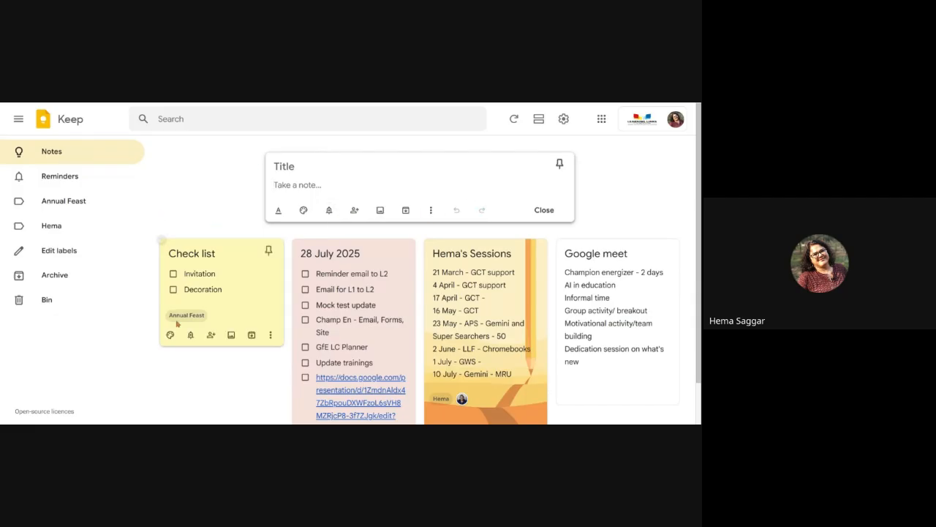
left_click(218, 195)
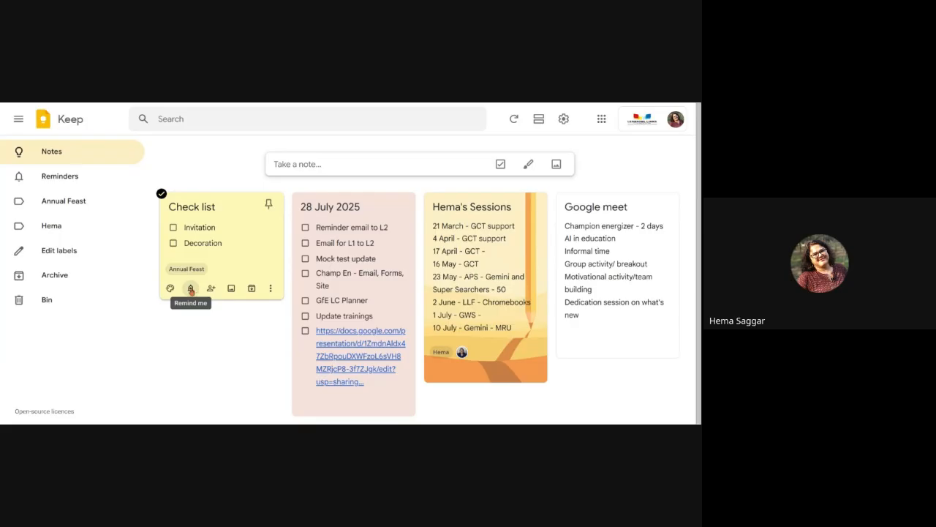
Step: Add the suggested trainer account as a collaborator on Check list and save
left_click(191, 290)
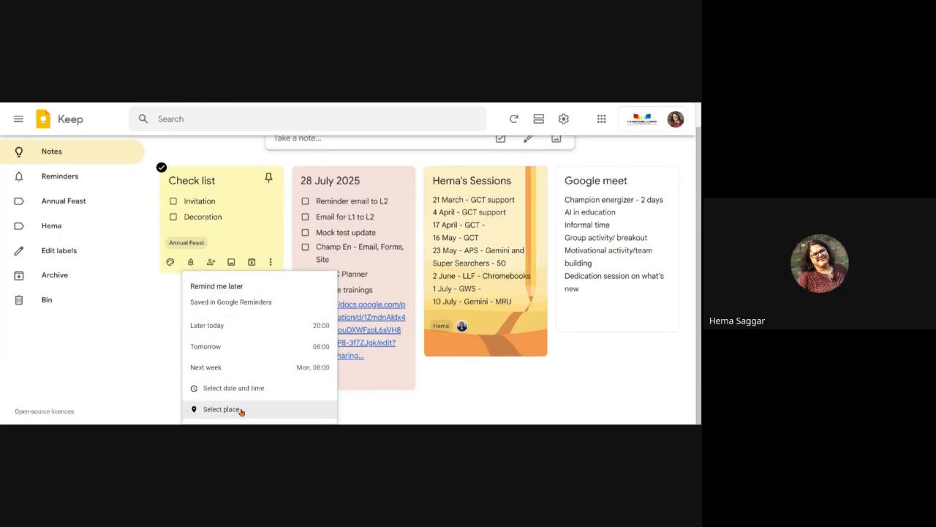
left_click(163, 332)
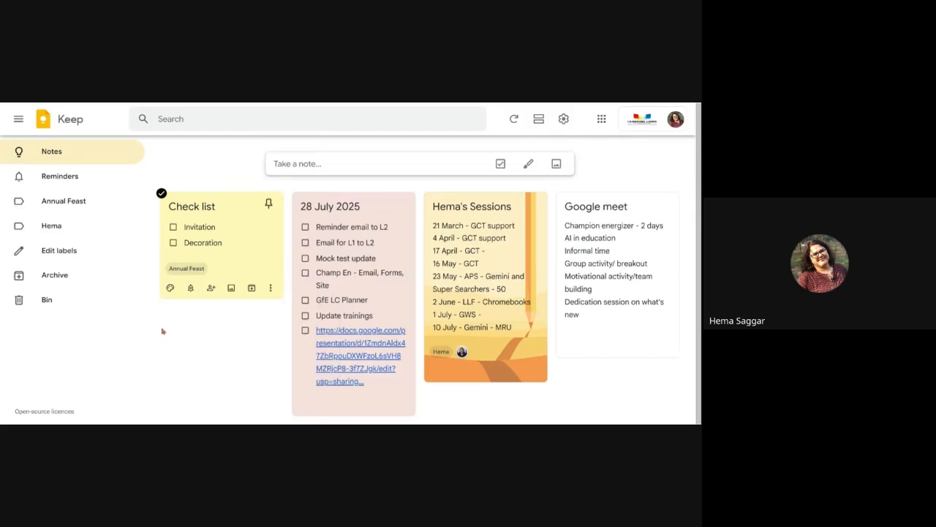
left_click(210, 288)
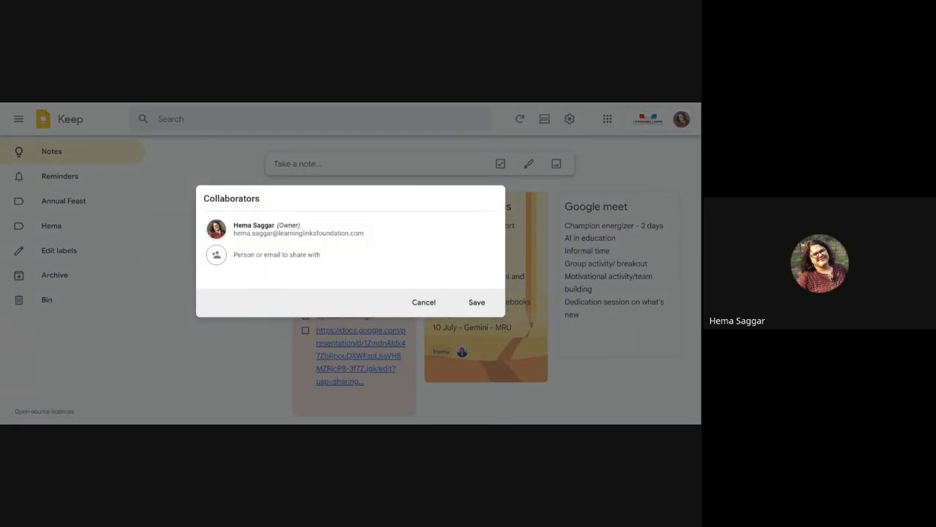
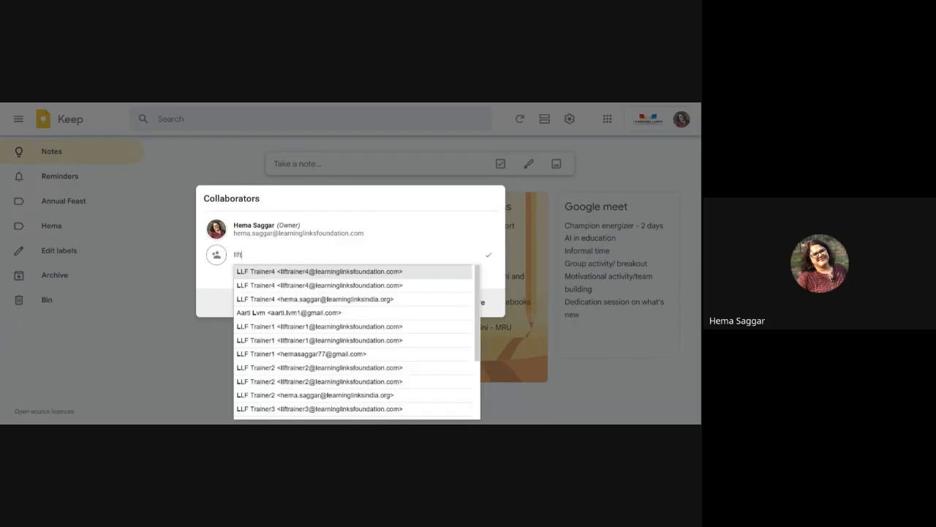
left_click(293, 275)
left_click(476, 303)
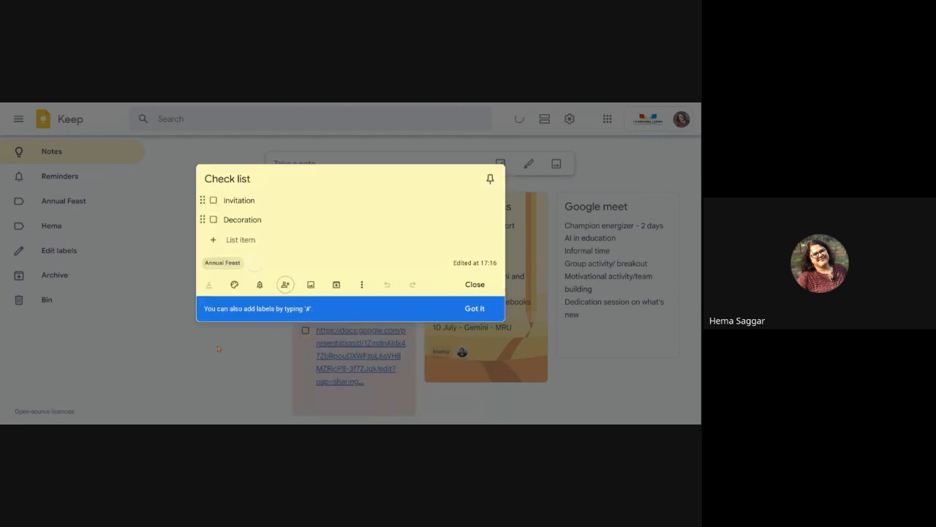
left_click(474, 308)
left_click(474, 285)
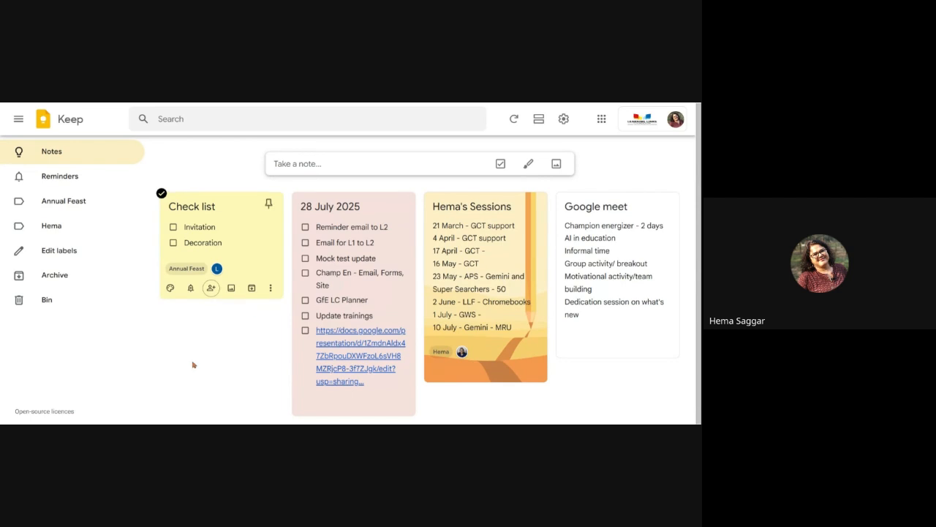
left_click(270, 290)
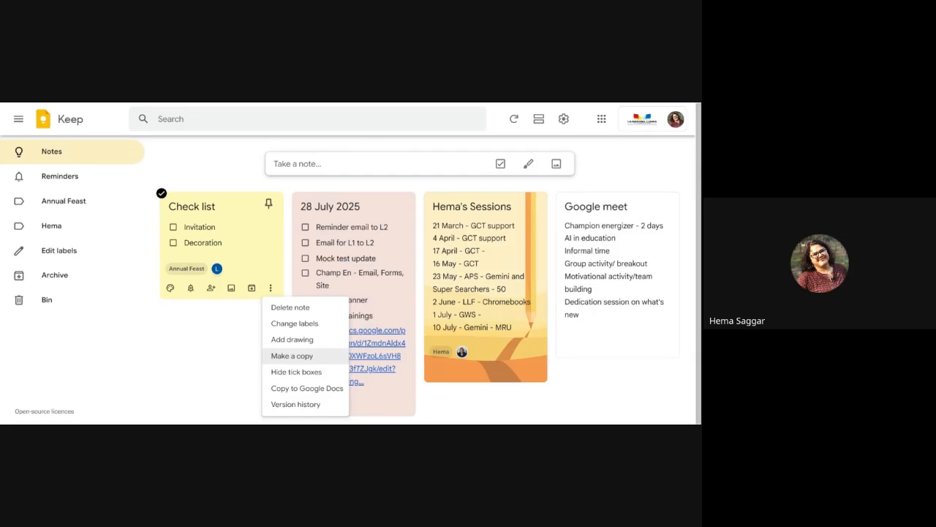
left_click(303, 374)
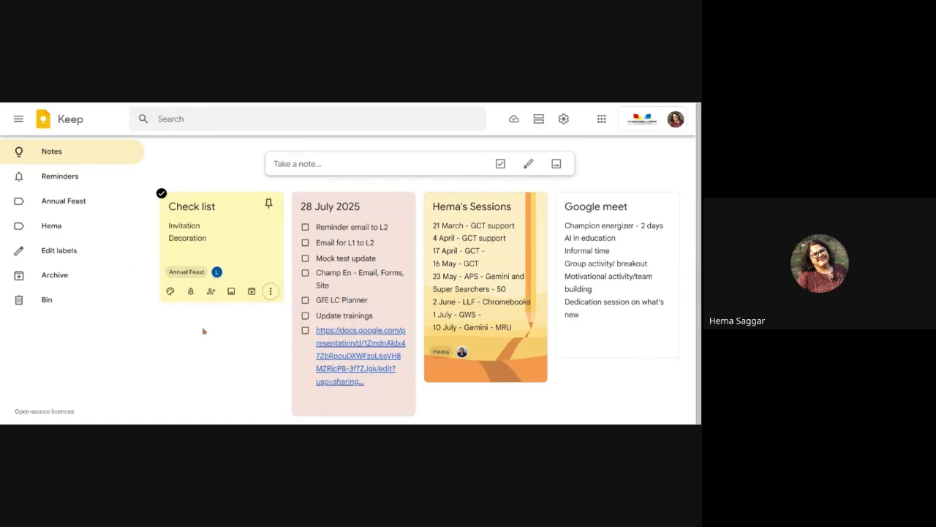
left_click(270, 292)
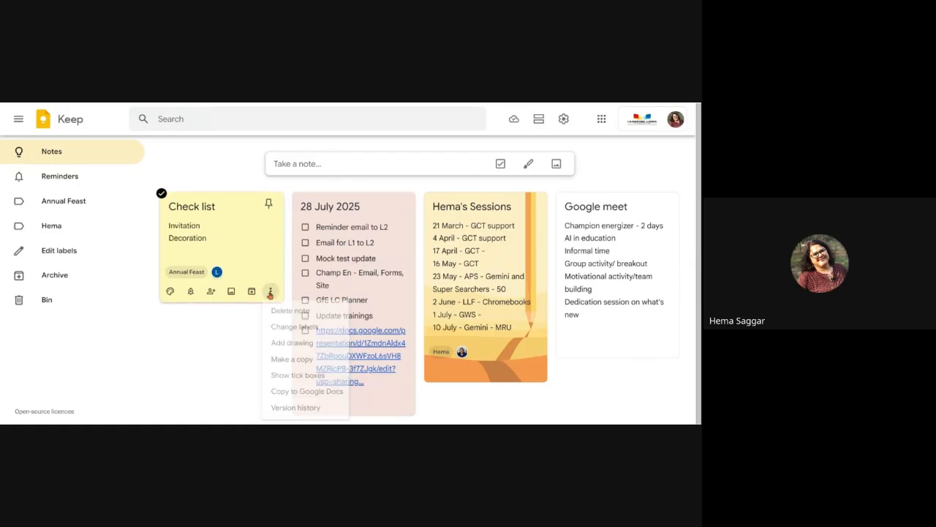
left_click(294, 377)
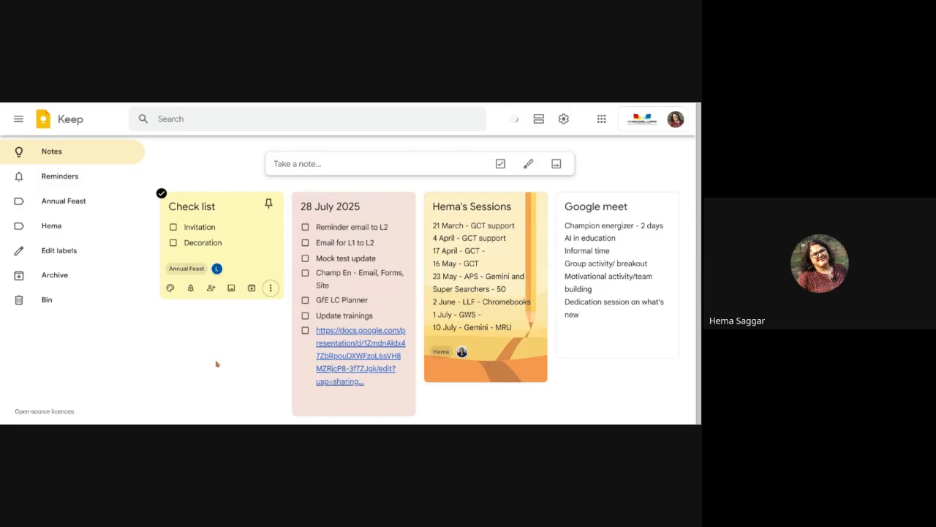
left_click(269, 288)
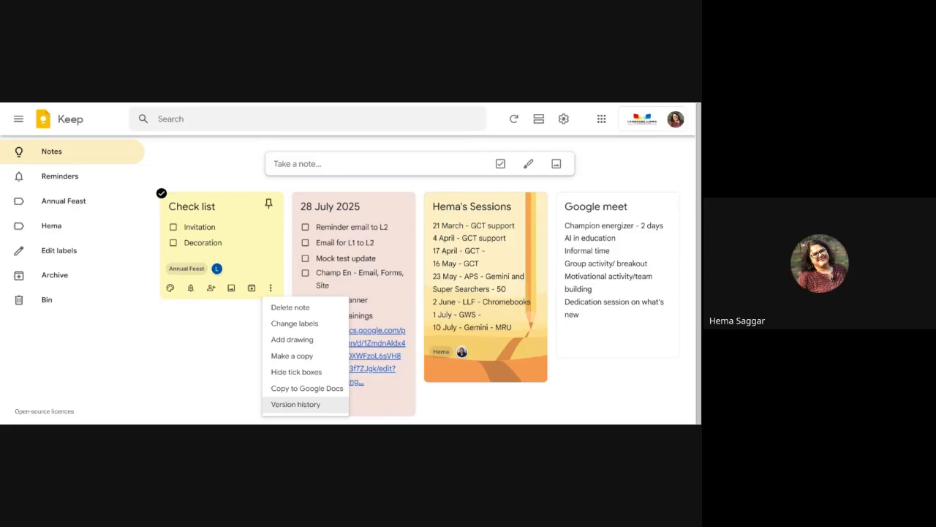
left_click(218, 335)
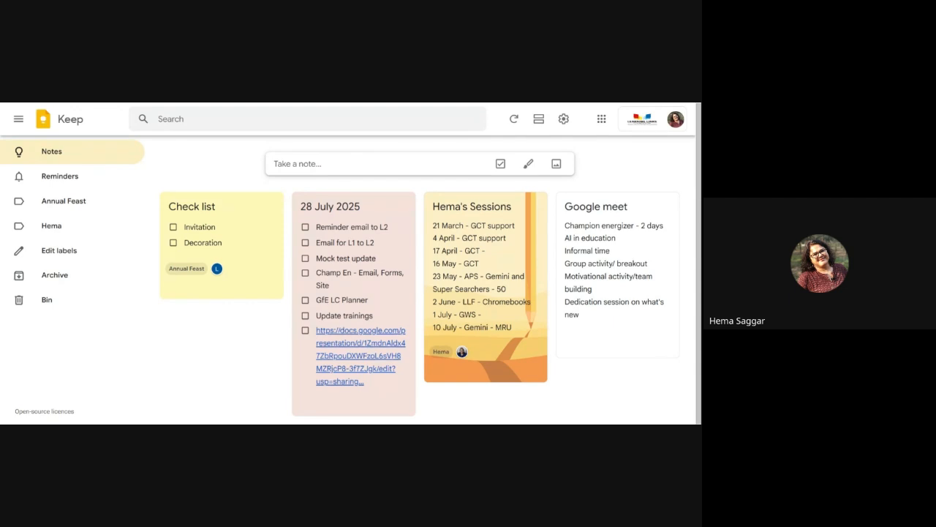
Step: Create a 'Cover Page' note with the bootcamp slide image and 'This is the proposed Cover page'
left_click(315, 163)
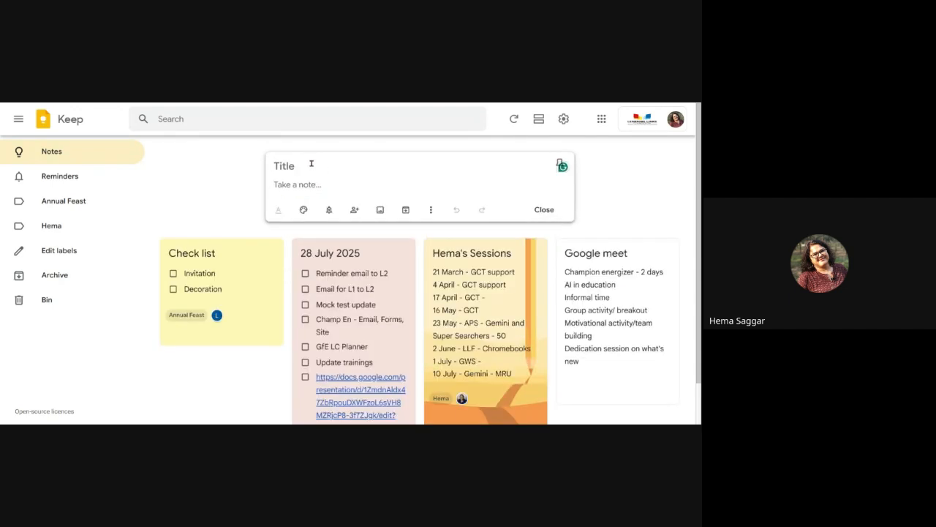
type("Cover Page")
left_click(322, 189)
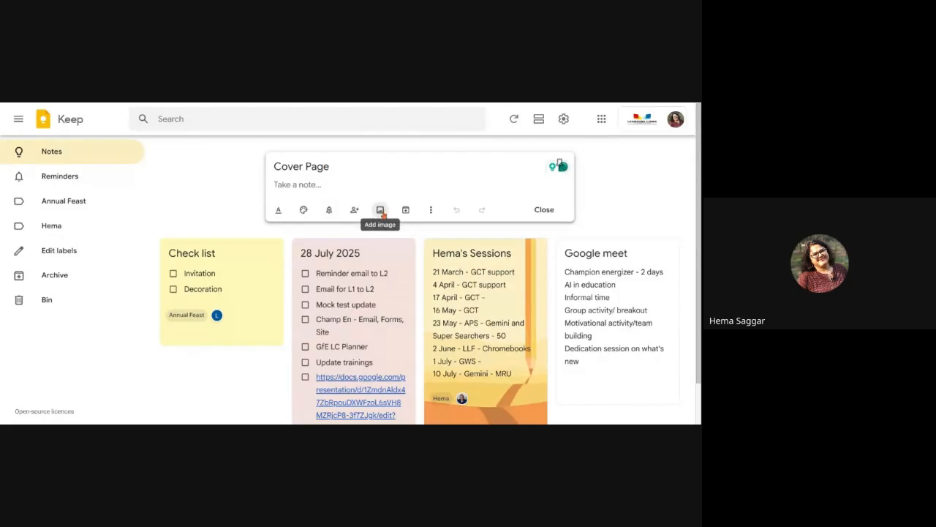
left_click(381, 211)
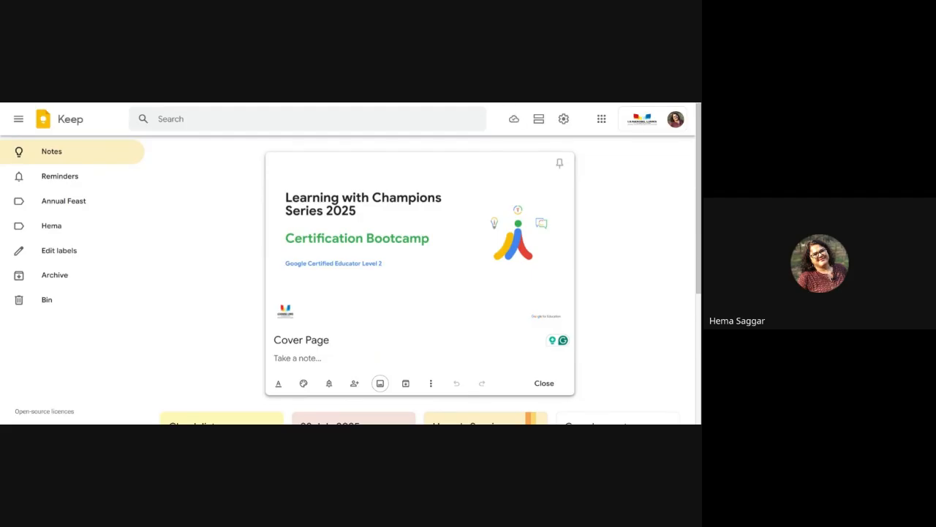
left_click(340, 356)
type("This is the proposed Cover page")
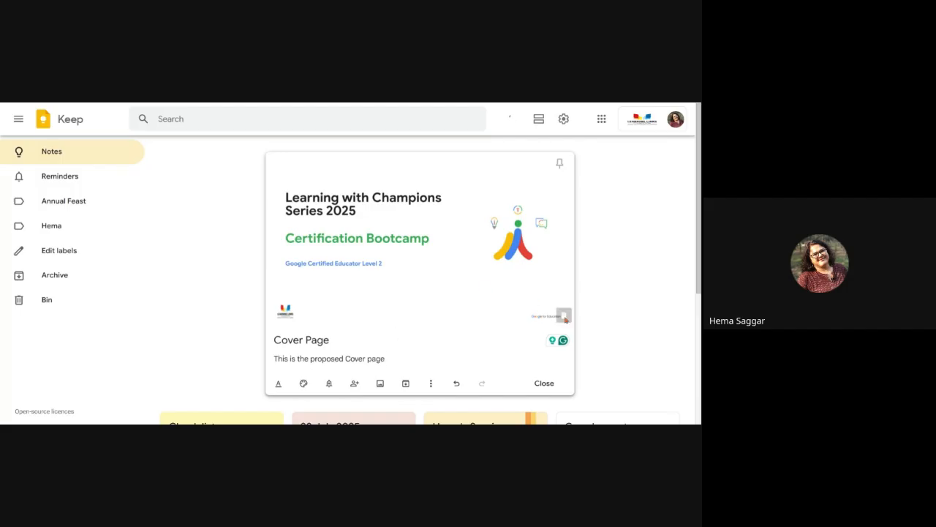
left_click(81, 345)
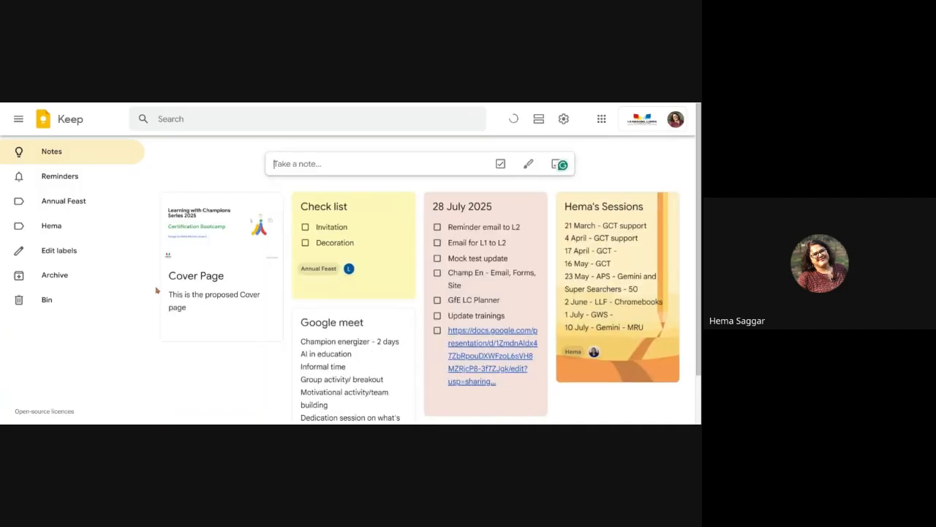
Step: Tick the Annual Feast label on Cover Page and filter the board to Annual Feast
left_click(271, 331)
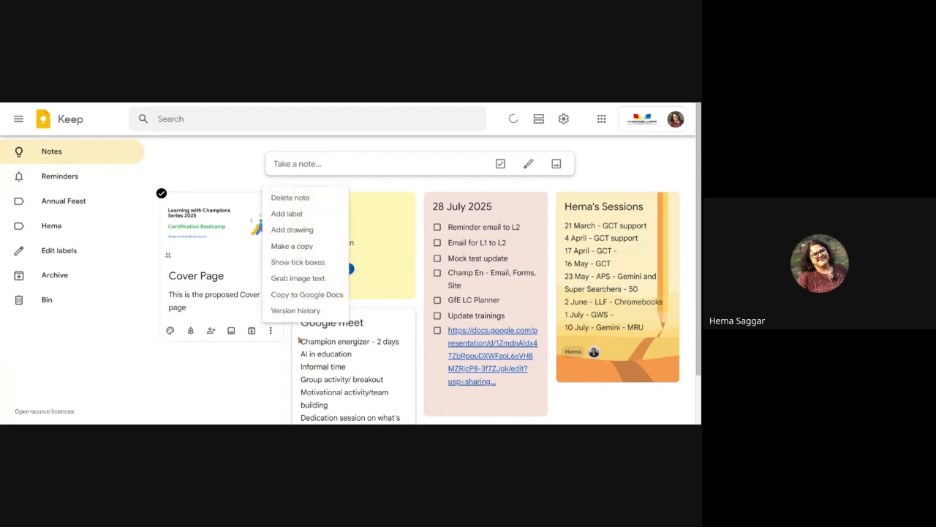
left_click(291, 213)
left_click(273, 383)
left_click(215, 385)
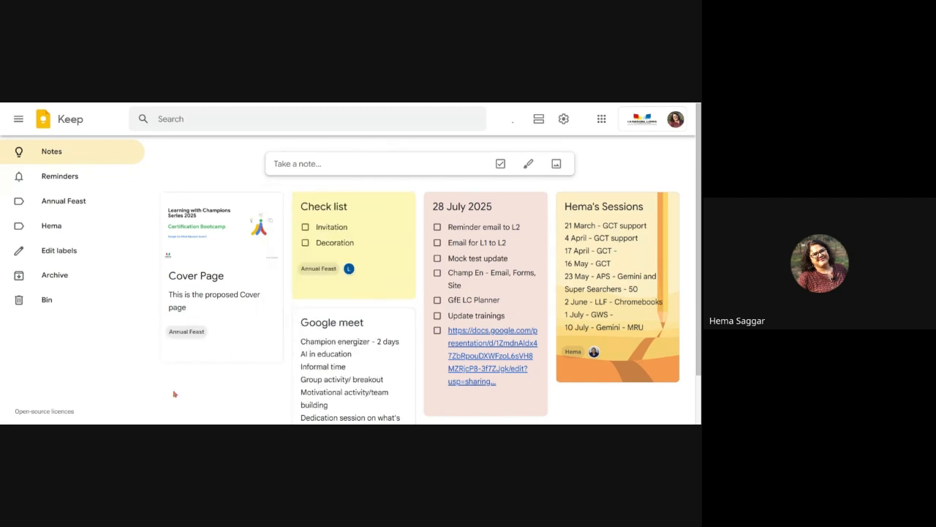
left_click(57, 202)
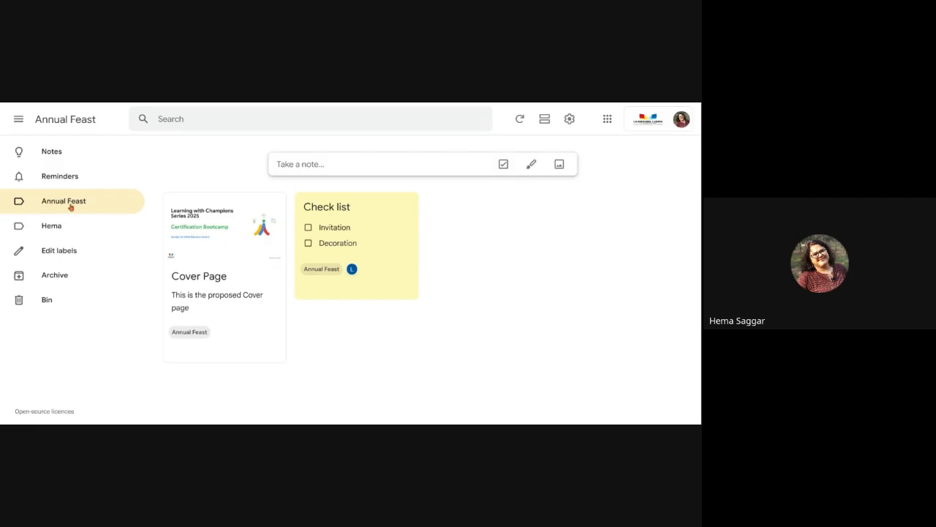
Step: Add a note titled 'Drawing' from the Annual Feast view so it gets that label
left_click(332, 163)
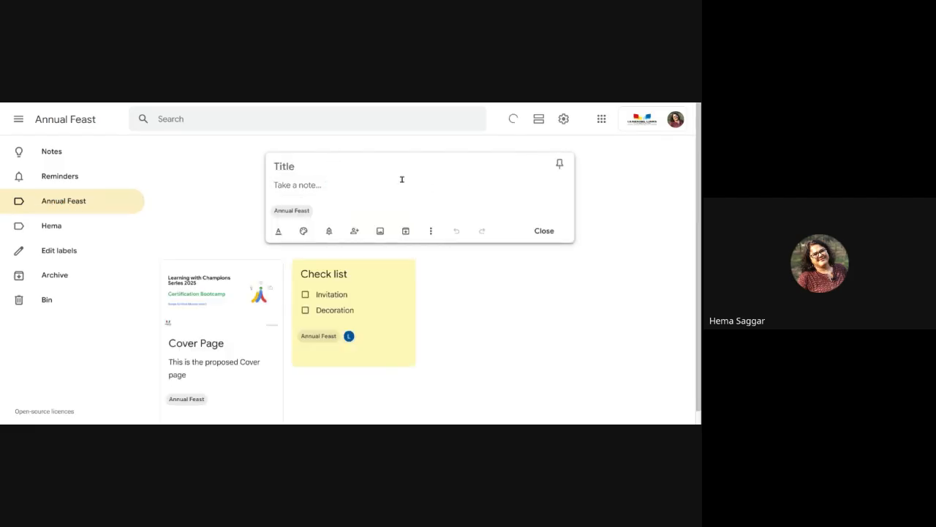
left_click(310, 164)
type("Drawing")
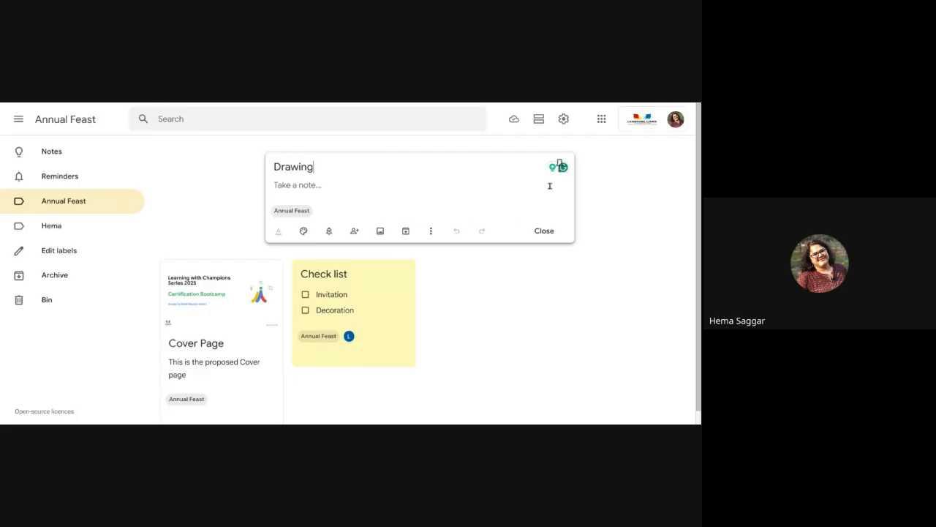
left_click(548, 232)
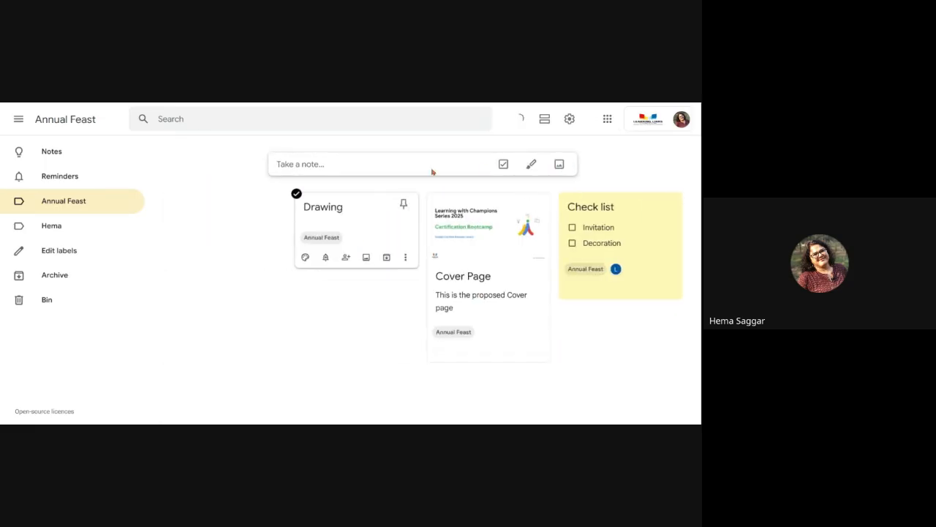
left_click(534, 168)
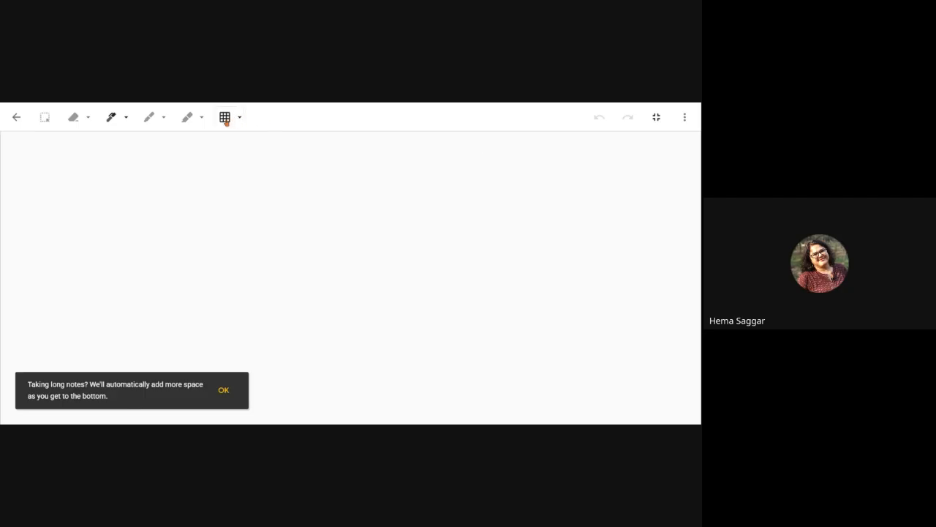
Step: Try the grid, dots and blank canvas backgrounds, then keep the ruled-line background
left_click(240, 118)
left_click(161, 153)
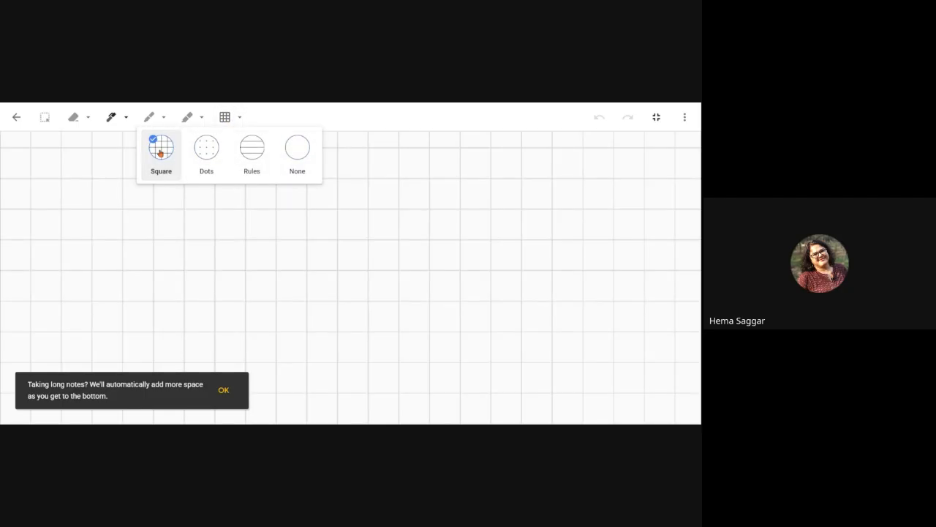
left_click(208, 151)
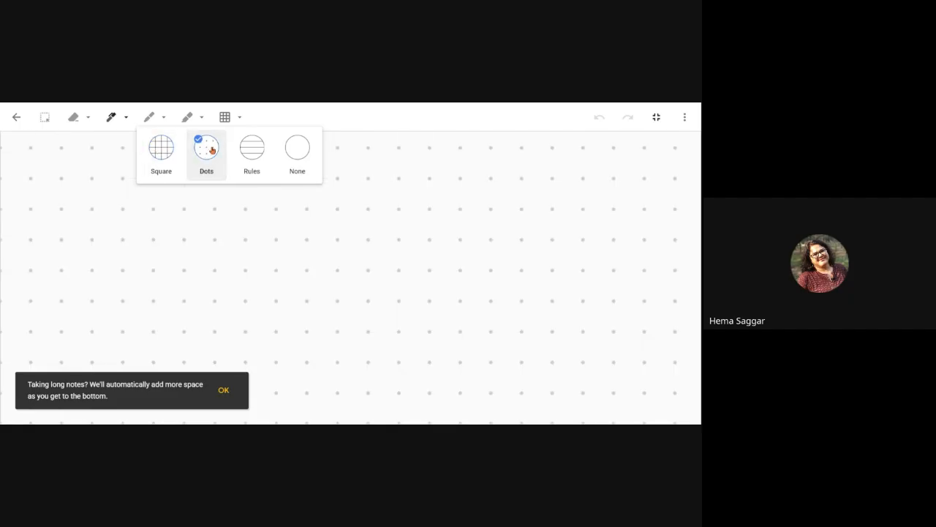
left_click(250, 151)
left_click(297, 152)
left_click(252, 155)
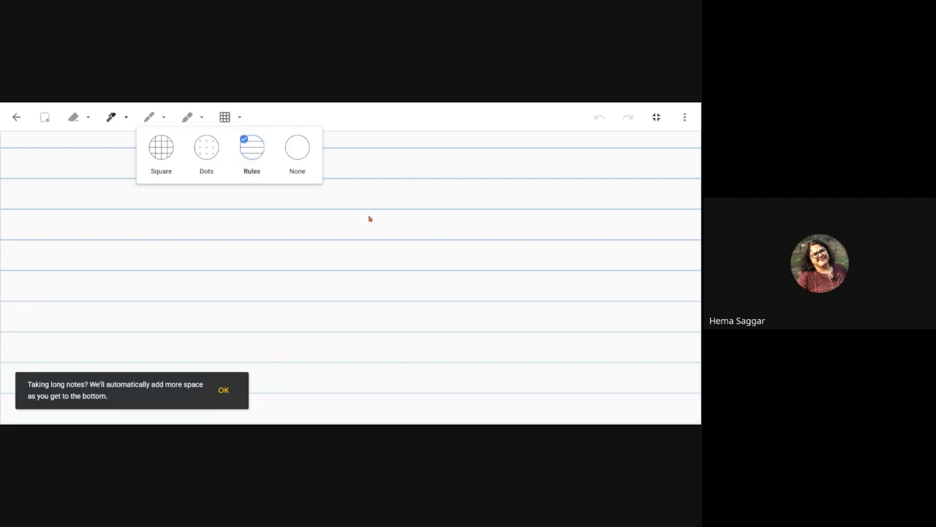
Step: Try the pen and marker, then draw four yellow highlighter strokes and finish the drawing
left_click(111, 119)
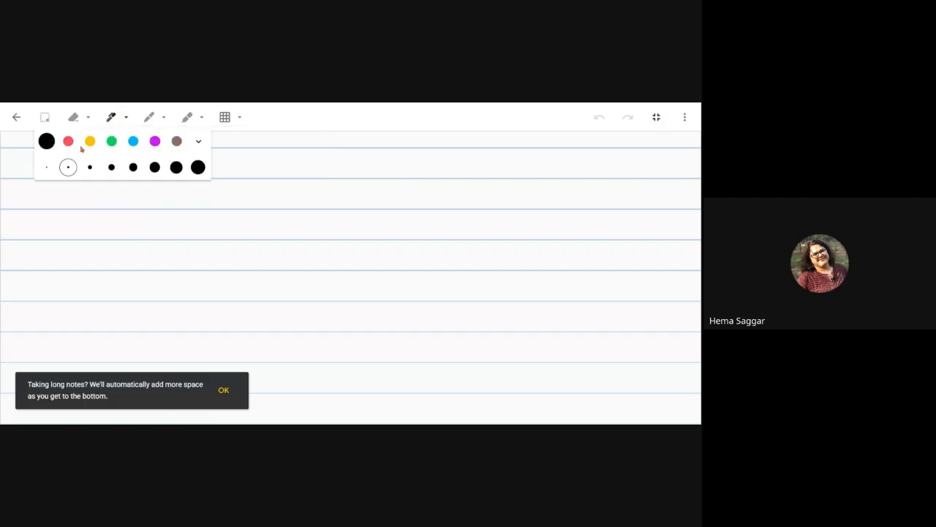
left_click(149, 117)
left_click(149, 123)
left_click(108, 123)
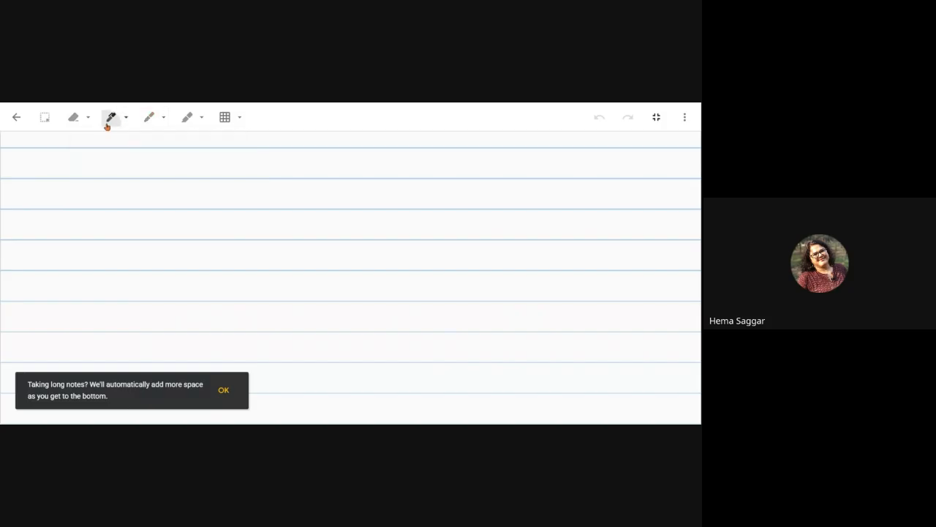
left_click(185, 120)
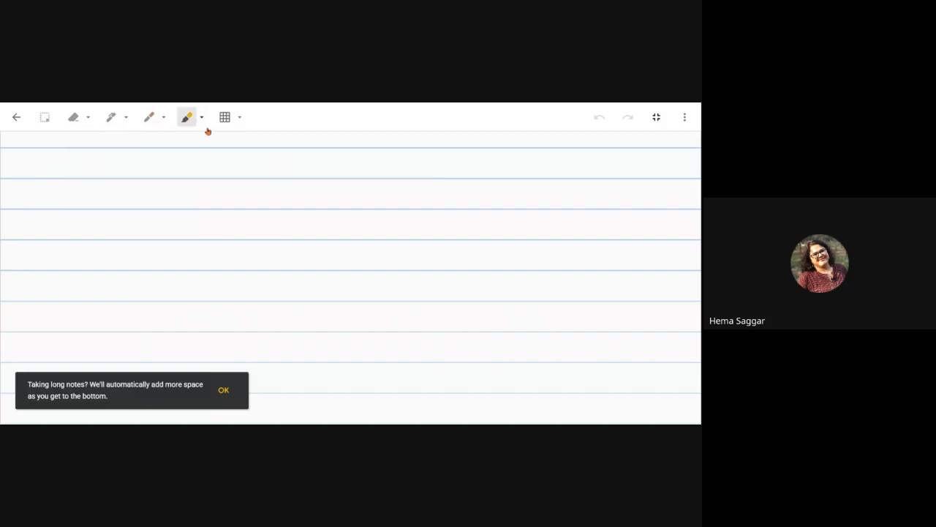
mouse_move(72, 256)
left_mouse_down()
mouse_move(168, 168)
mouse_move(154, 250)
mouse_move(428, 238)
left_mouse_up()
left_click_drag(83, 176, 363, 182)
left_click_drag(236, 206, 419, 217)
left_click_drag(221, 284, 384, 294)
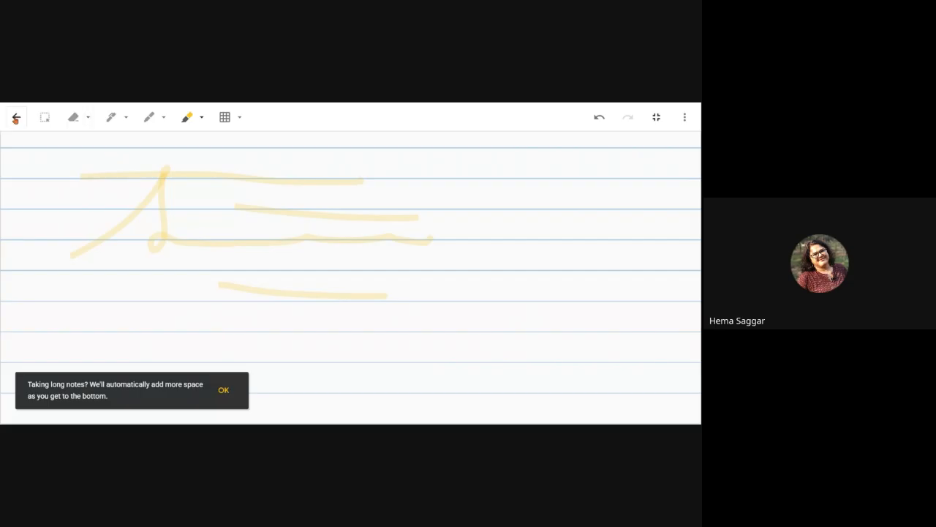
left_click(16, 118)
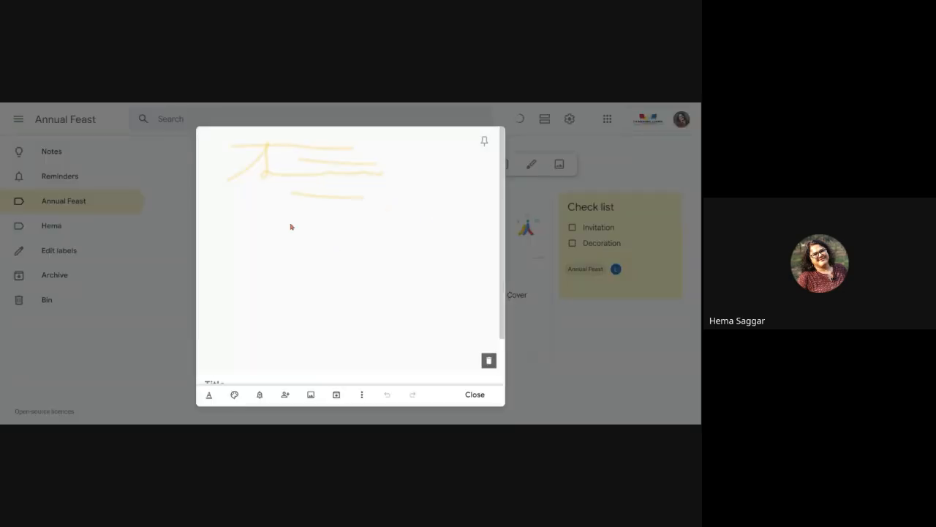
Step: Title the sketch note 'Drawing' and close it onto the Annual Feast board
scroll(379, 245, "down", 2)
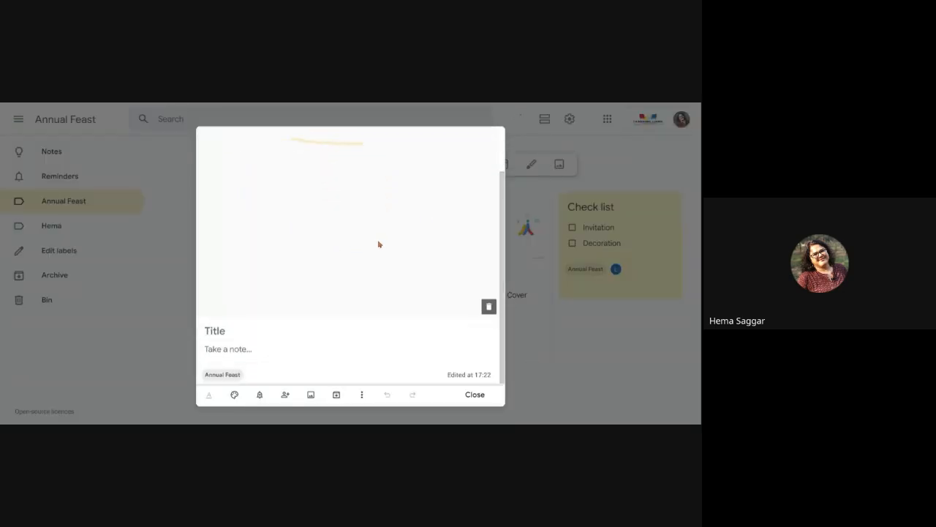
scroll(361, 278, "up", 1)
scroll(362, 281, "down", 1)
left_click(251, 336)
type("Drawing")
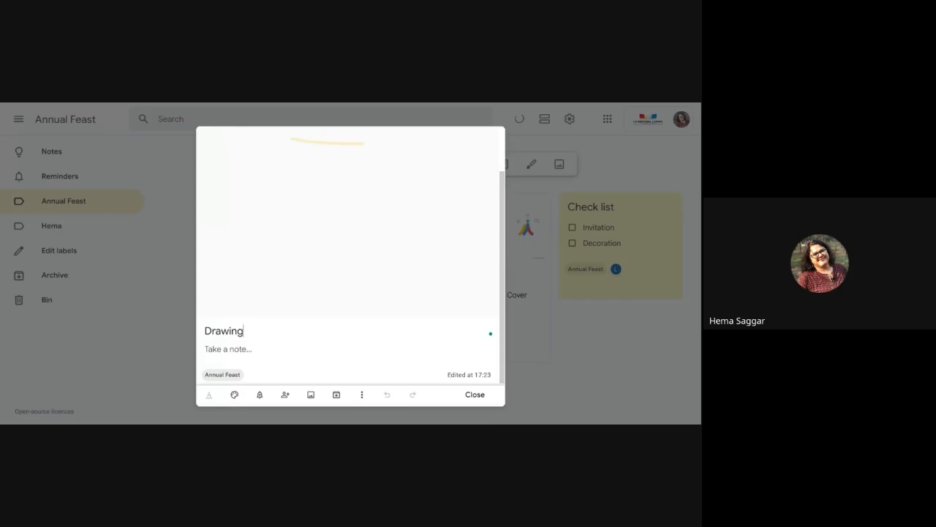
left_click(475, 396)
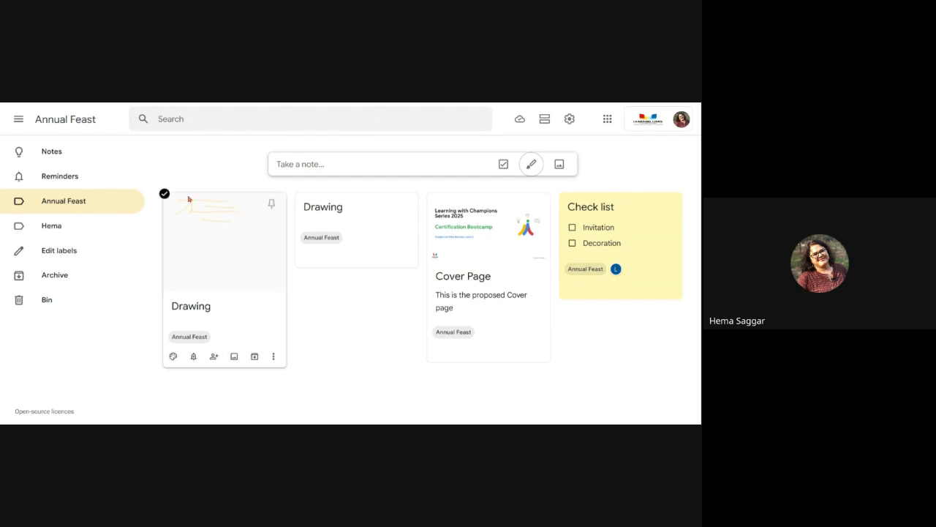
mouse_move(203, 345)
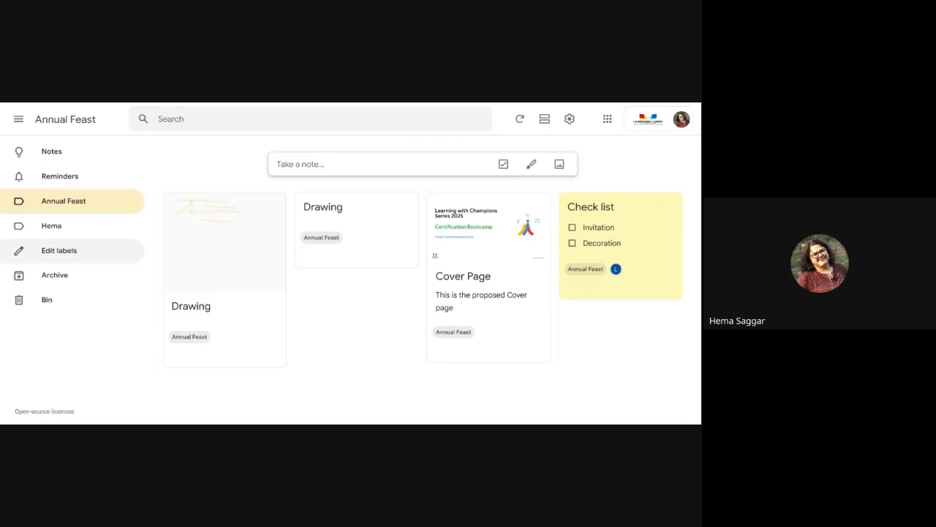
Step: Show all notes, archive the Check list note, then open the Archive view
left_click(47, 152)
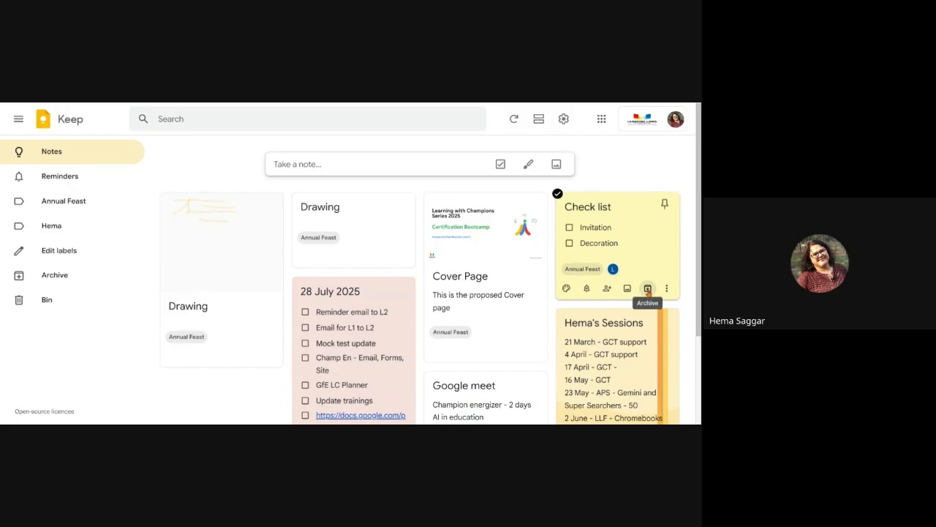
left_click(647, 289)
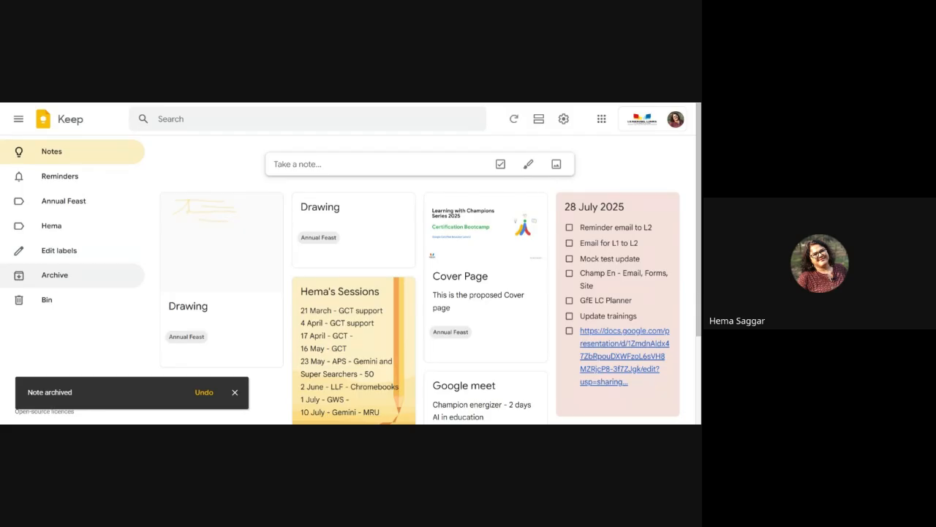
left_click(54, 276)
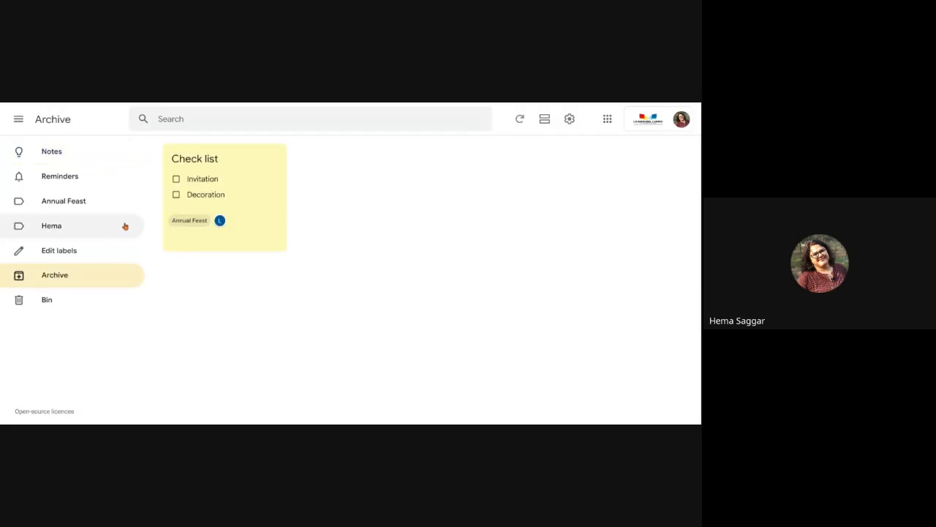
Step: Glance at the archived Check list note's options, return to Notes, and open the gear menu
left_click(273, 240)
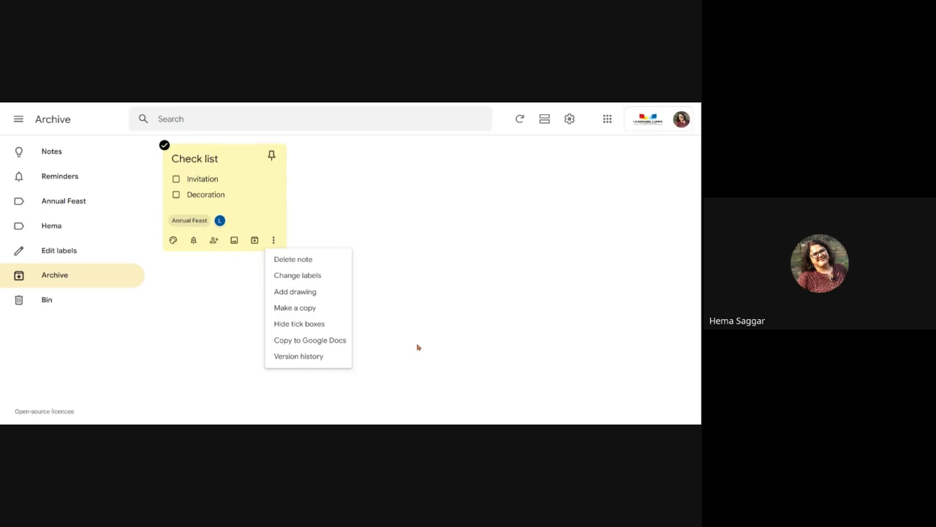
left_click(64, 159)
left_click(64, 160)
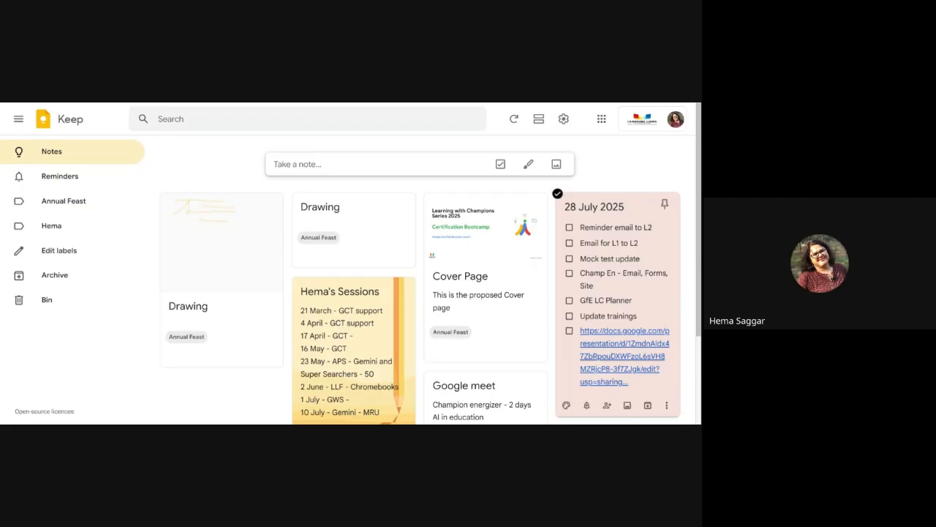
scroll(686, 190, "down", 3)
scroll(686, 191, "up", 1)
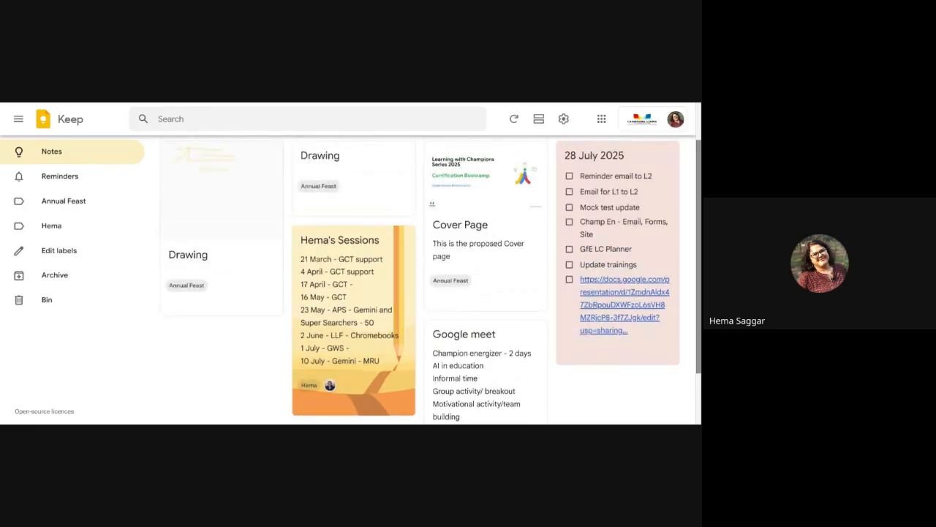
scroll(431, 278, "up", 2)
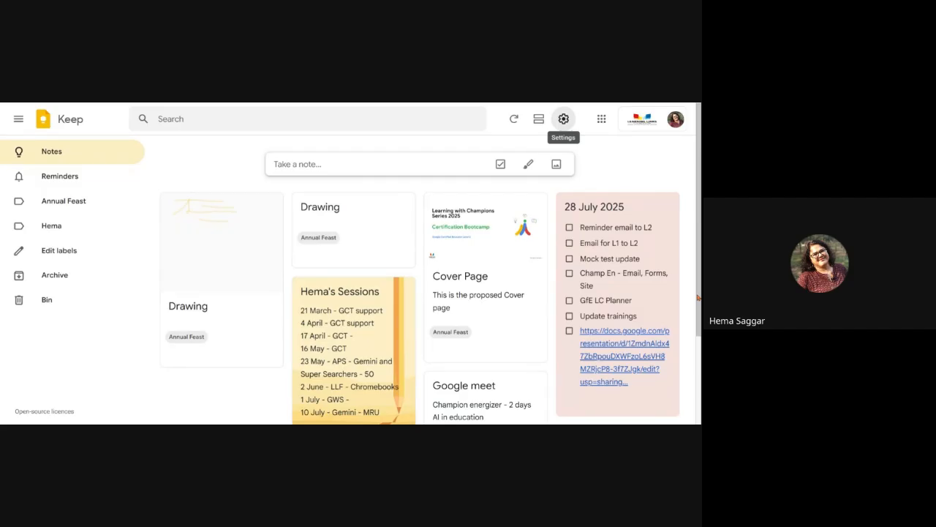
left_click(563, 118)
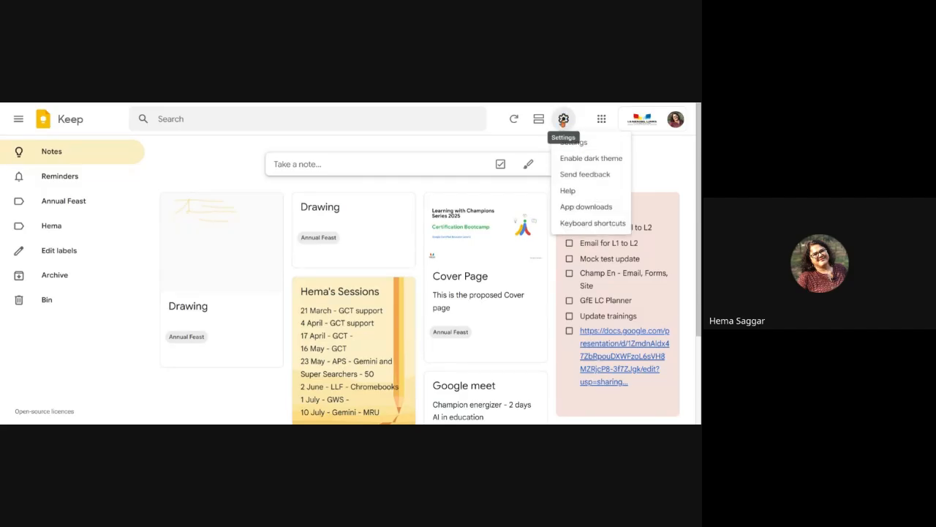
Step: Open Settings, review reminder defaults (08:00, 13:00, 18:00) and sharing, then cancel
left_click(572, 143)
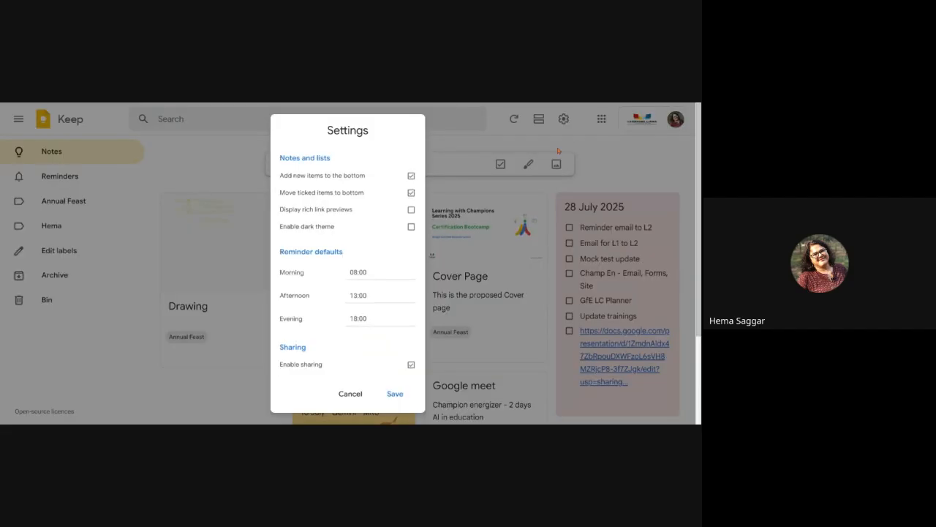
left_click(354, 394)
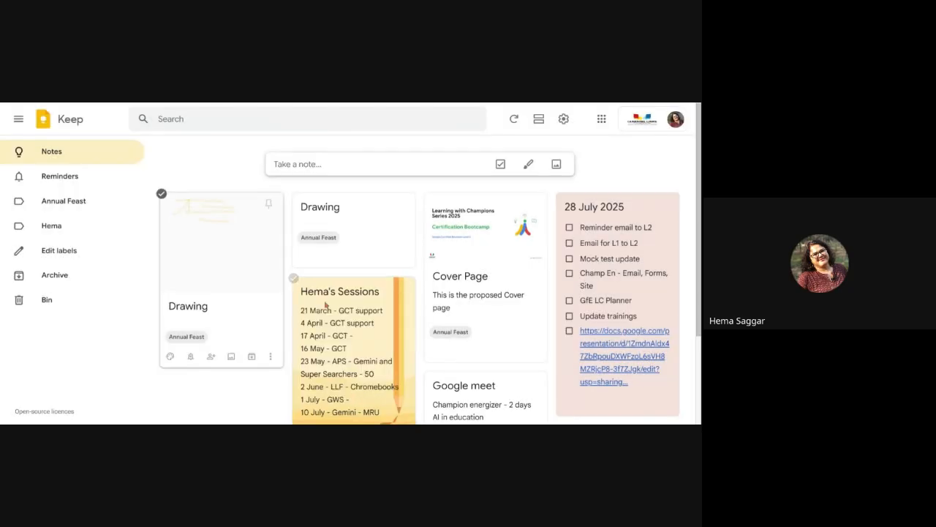
left_click(569, 228)
scroll(617, 350, "down", 1)
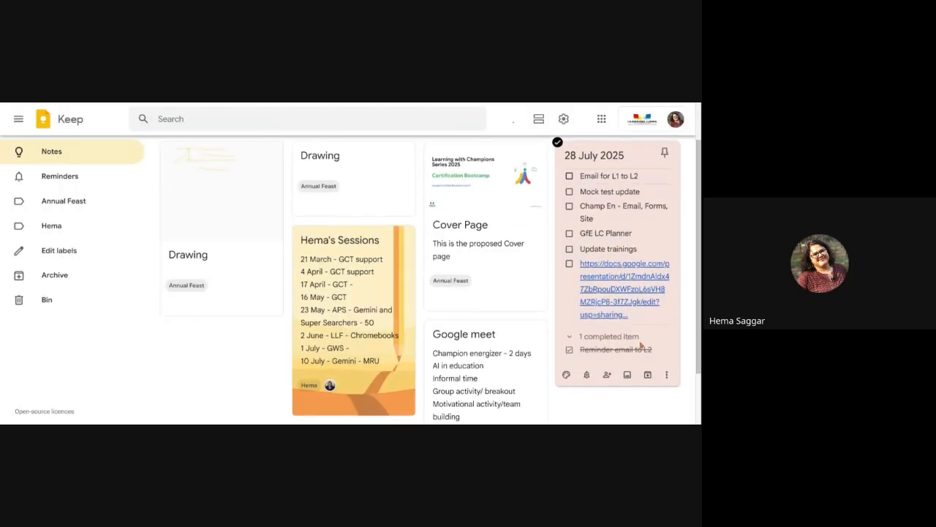
left_click(569, 350)
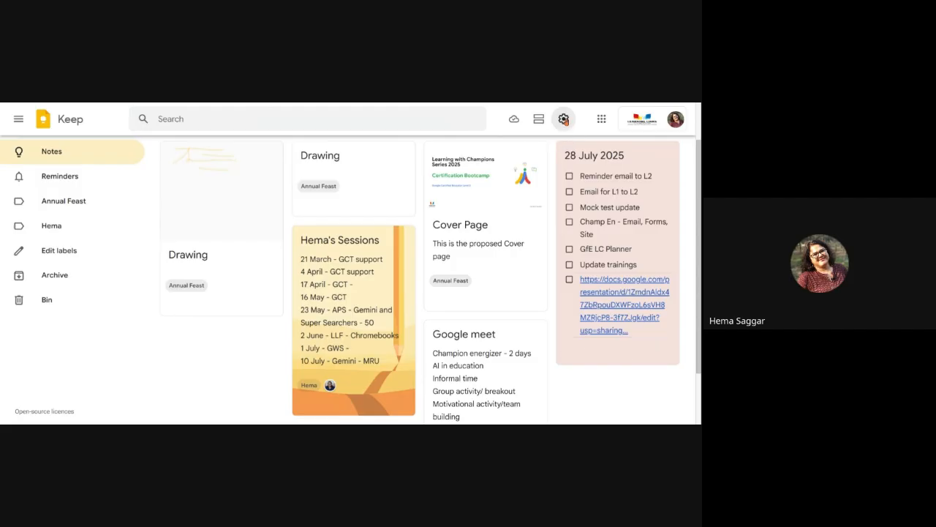
left_click(564, 119)
Step: Tick 'Display rich link previews' in Settings and save the change
left_click(568, 143)
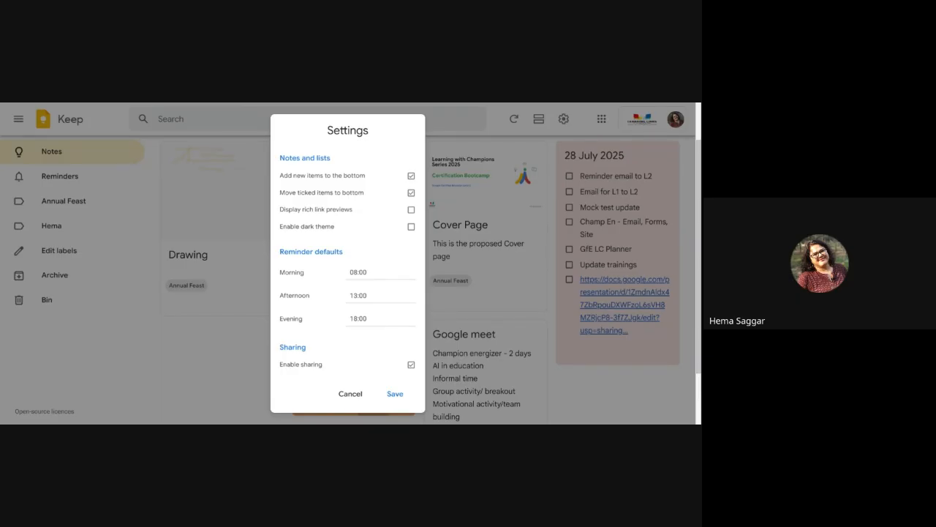
left_click(411, 210)
left_click(393, 394)
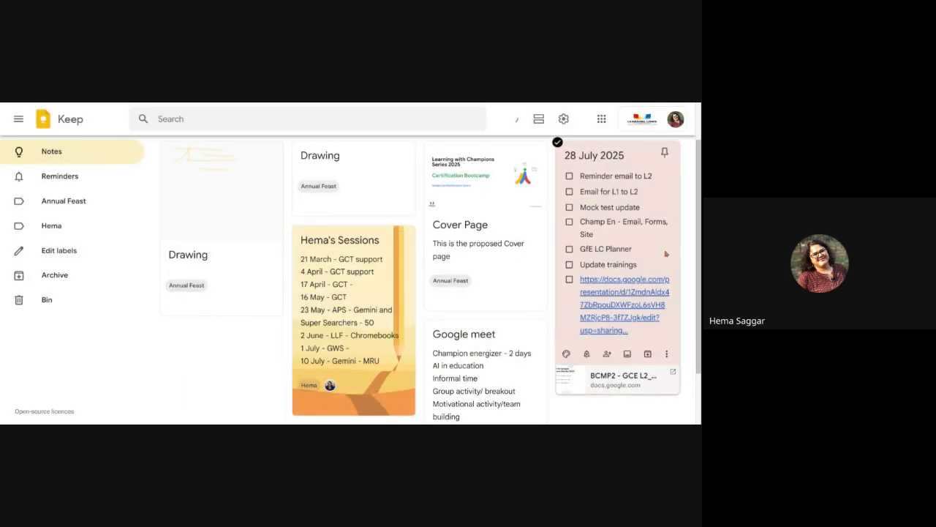
scroll(686, 258, "down", 1)
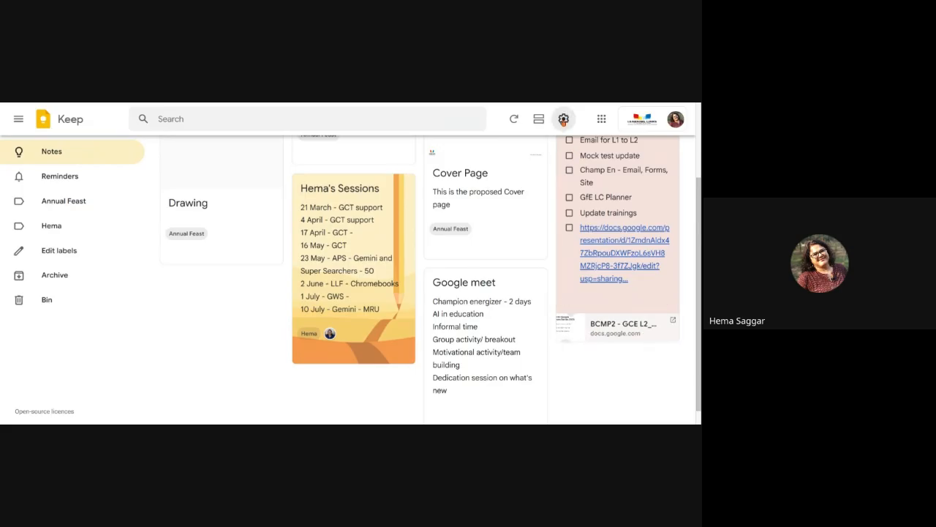
left_click(563, 118)
Step: Turn off rich link previews and enable dark theme, then disable dark theme again
left_click(584, 152)
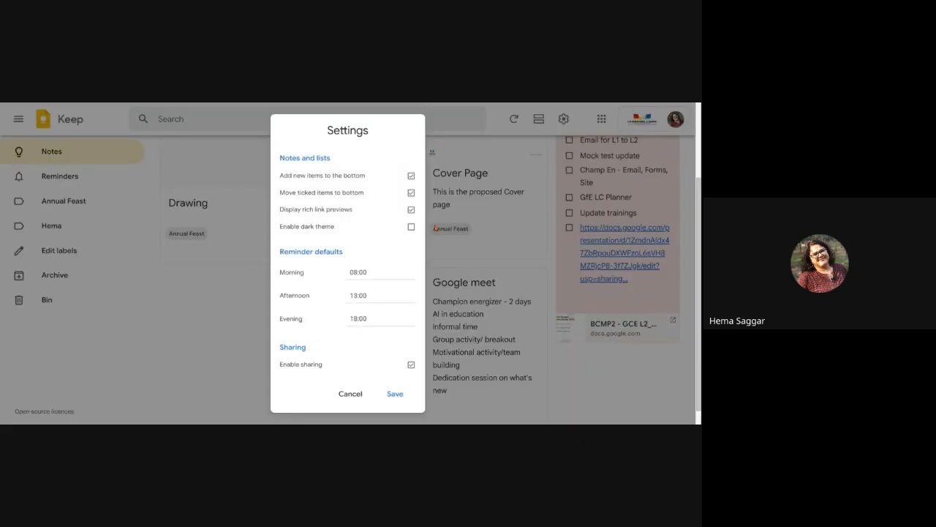
left_click(411, 210)
left_click(411, 227)
left_click(395, 393)
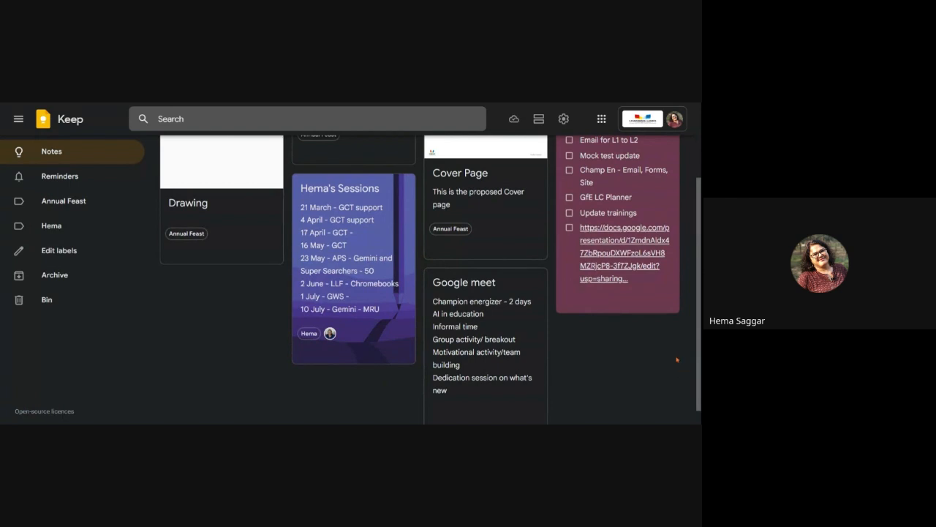
left_click(563, 118)
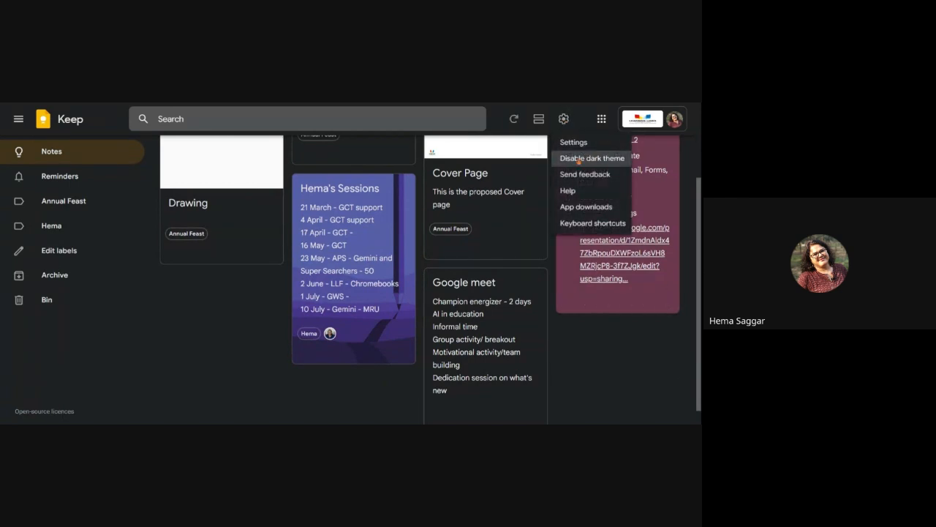
left_click(573, 161)
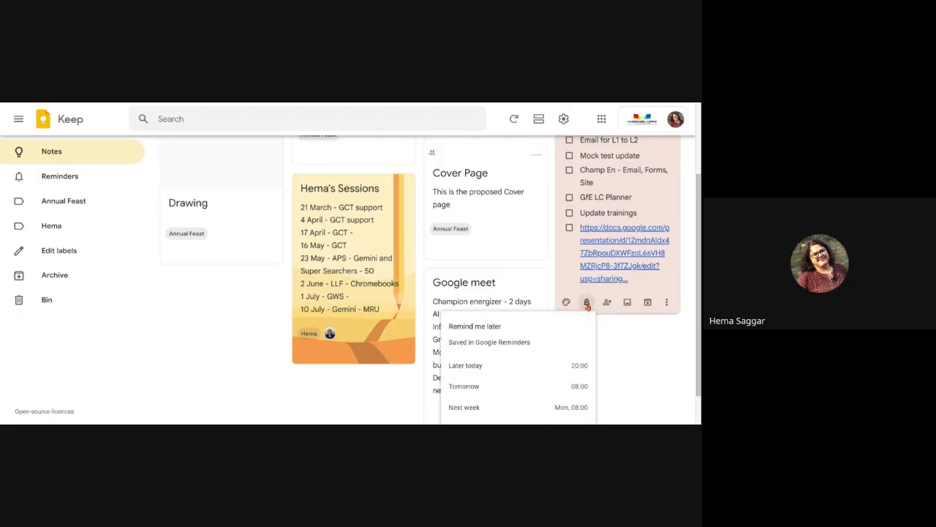
Step: Look at the 28 July note's reminder options without setting one, then open the gear menu
left_click(586, 300)
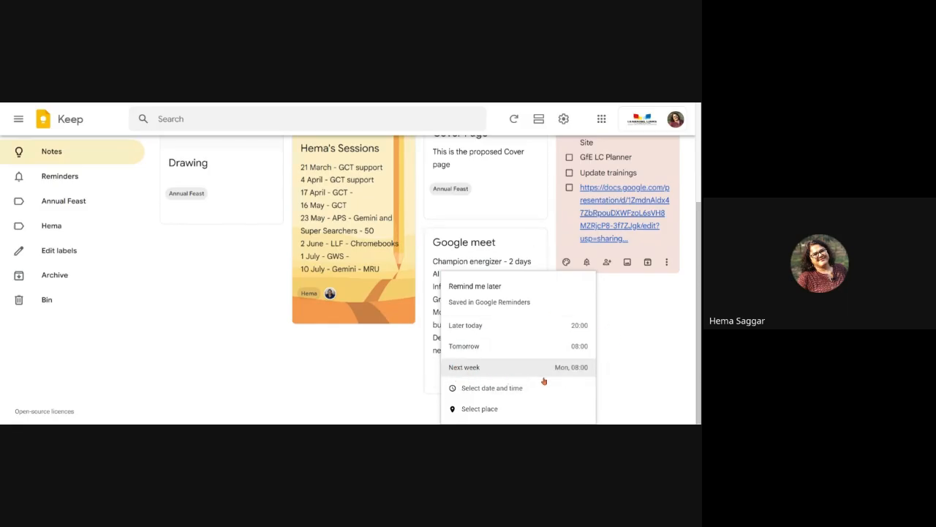
left_click(655, 374)
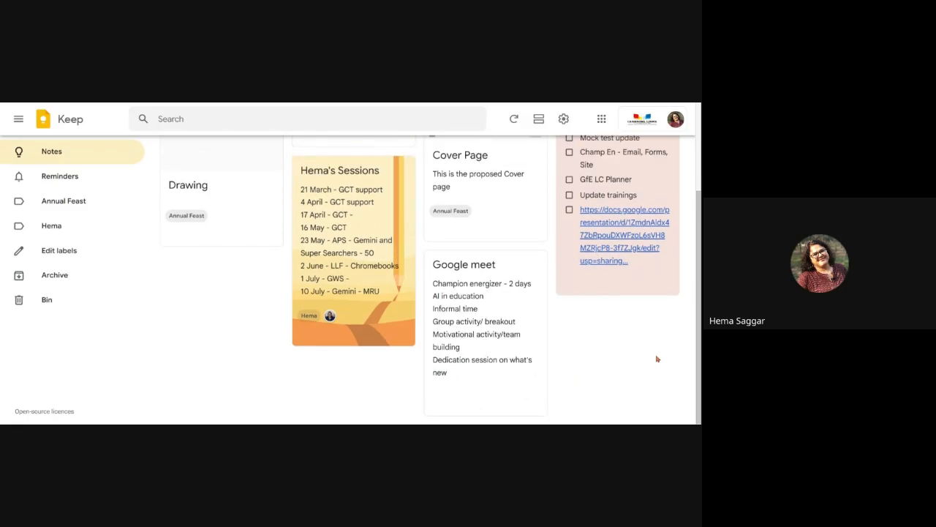
left_click(563, 119)
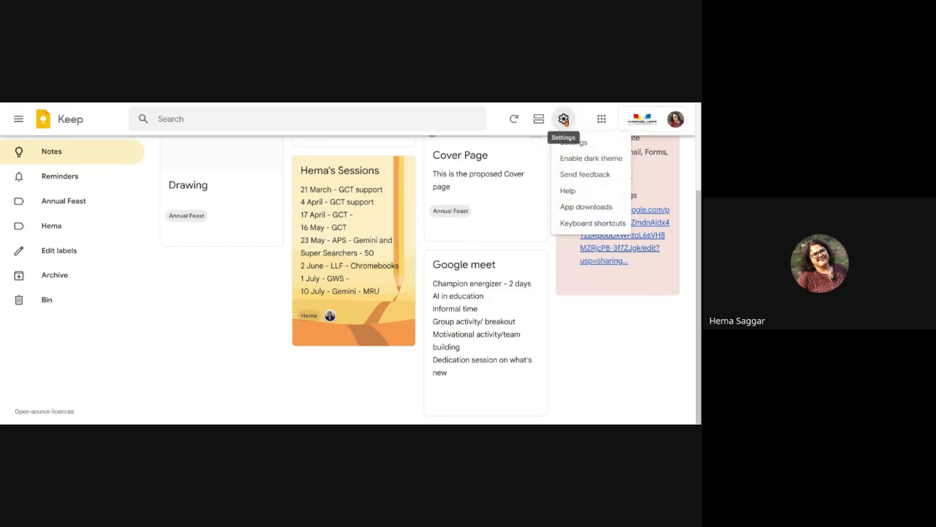
Step: Save Settings with link previews and dark theme off, and scroll back to the board's top
left_click(580, 144)
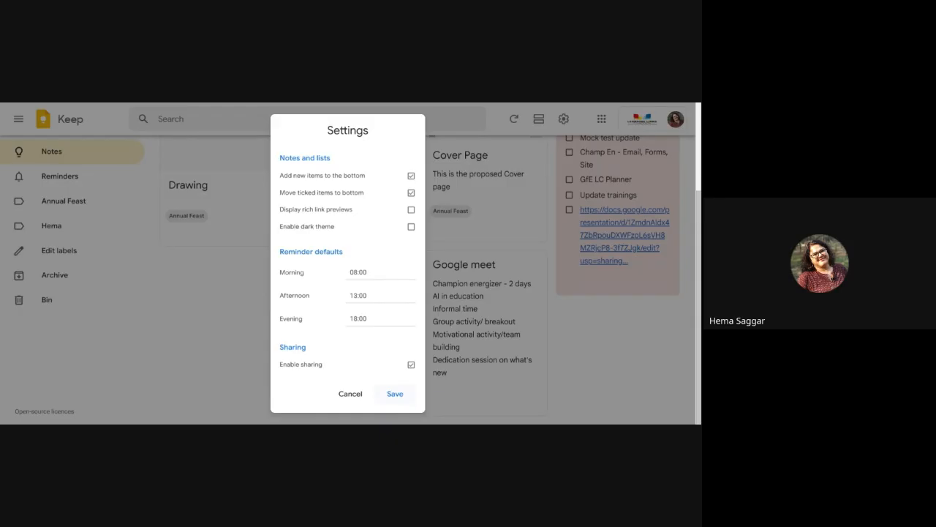
left_click(400, 397)
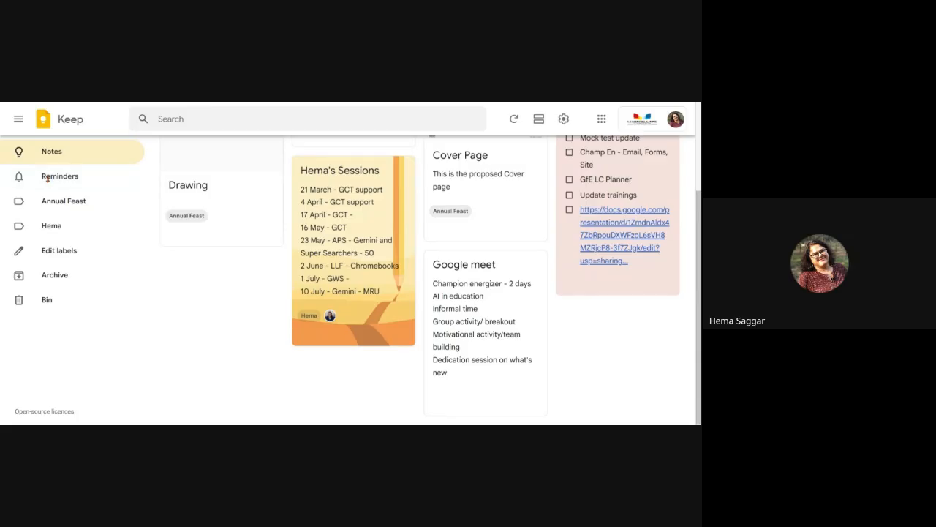
scroll(285, 233, "up", 3)
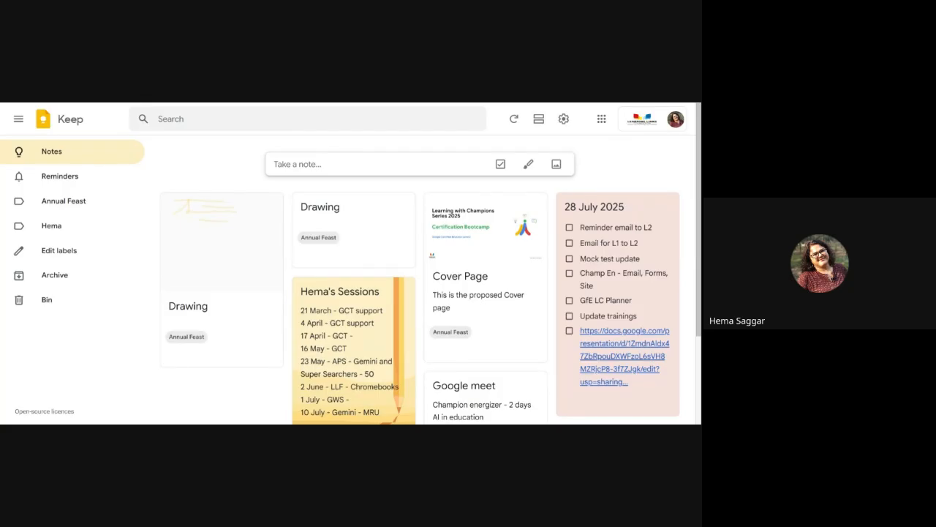
left_click(222, 119)
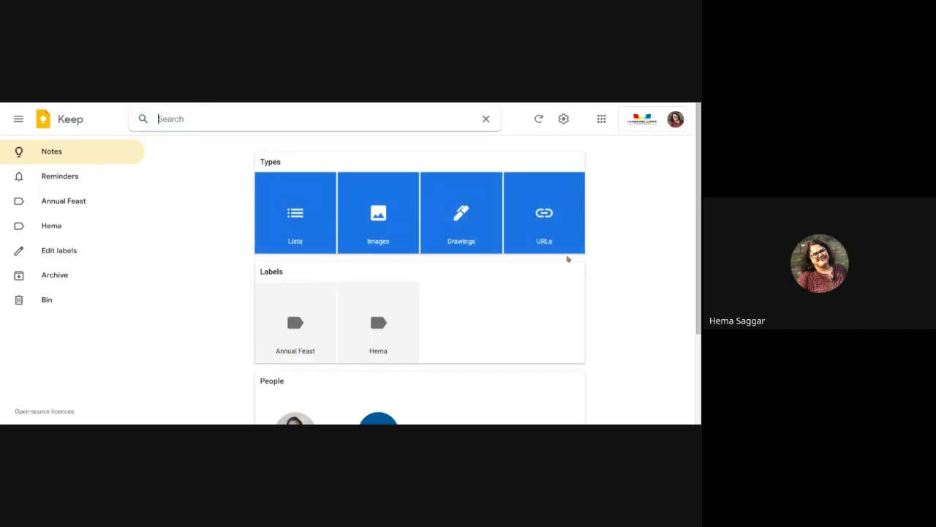
left_click(567, 259)
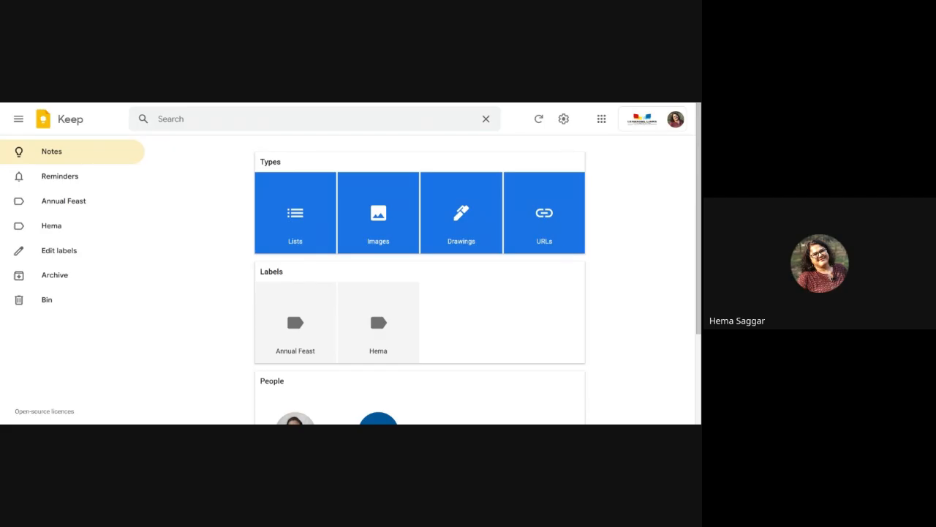
scroll(465, 325, "down", 1)
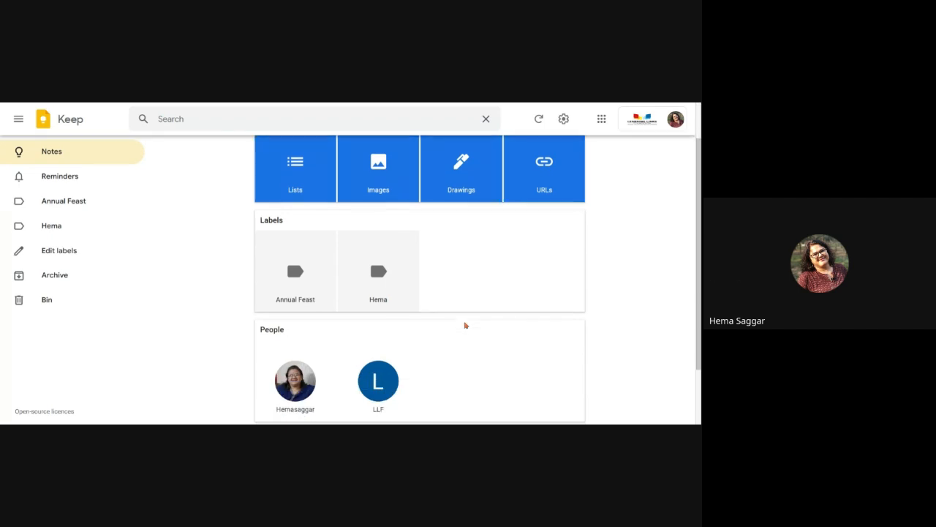
scroll(465, 326, "down", 1)
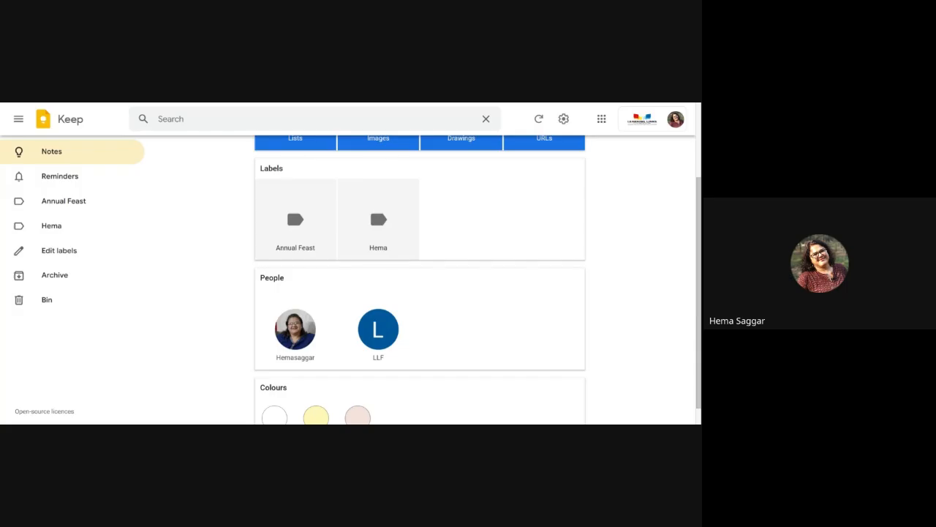
scroll(479, 330, "up", 2)
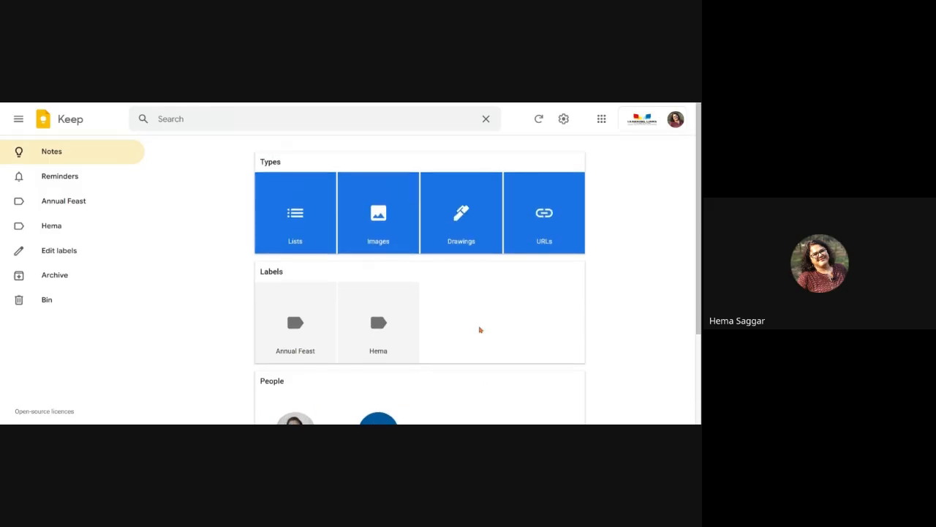
left_click(301, 222)
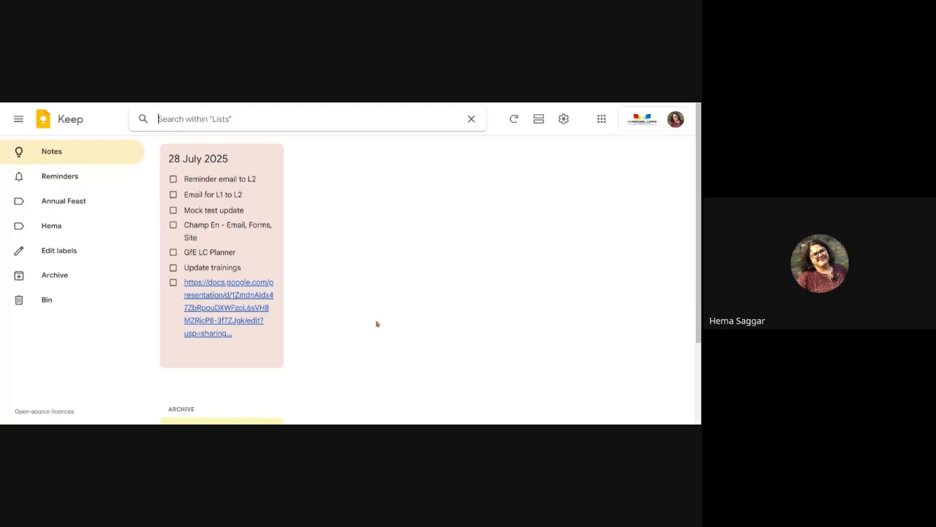
left_click(473, 119)
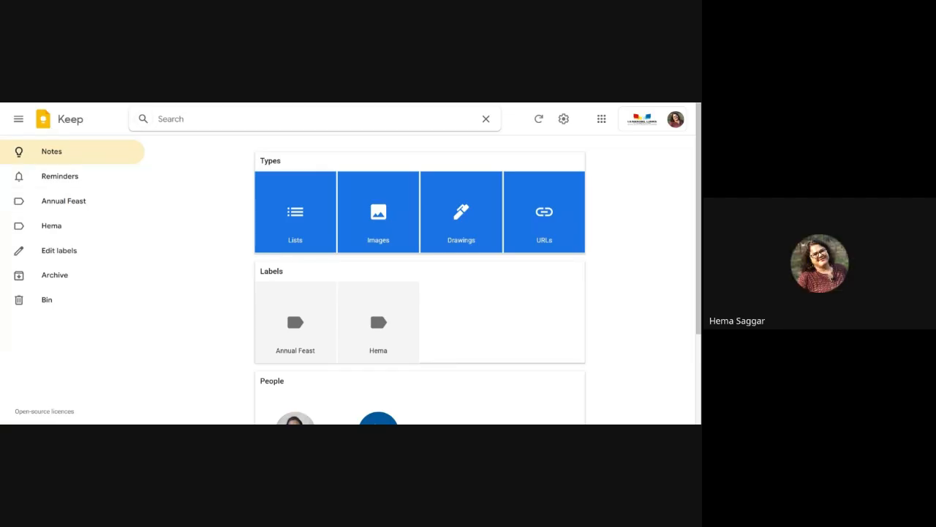
left_click(59, 156)
Step: Create a note titled 'abc', then reopen it and paste the Google Slides link into its body
left_click(384, 166)
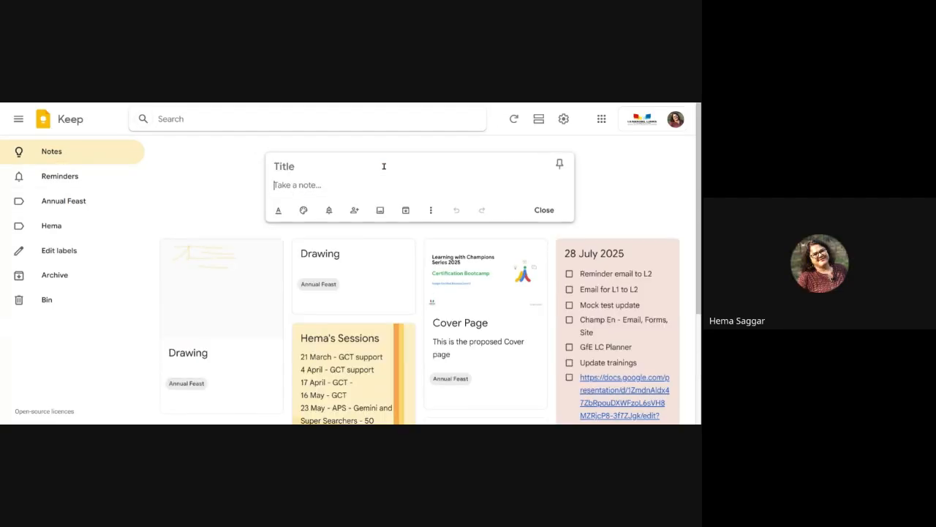
type("abc")
left_click(309, 183)
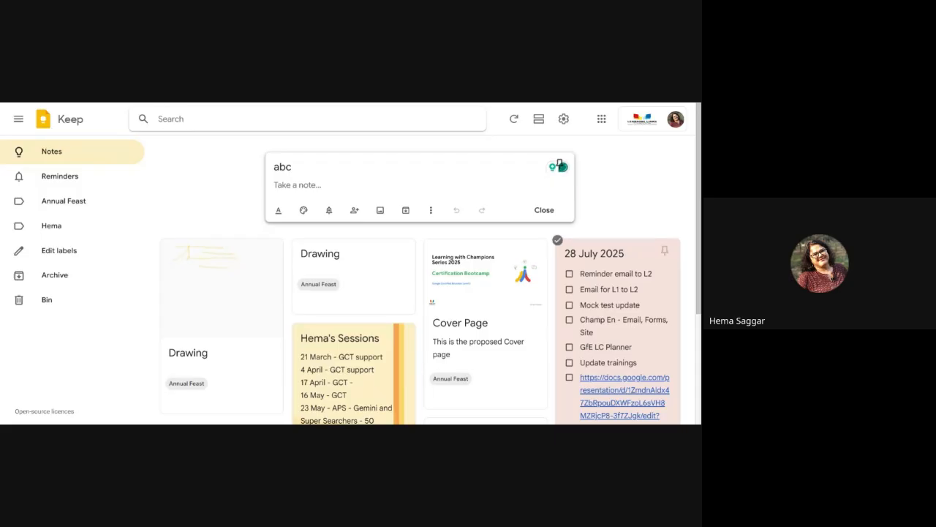
left_click(628, 388)
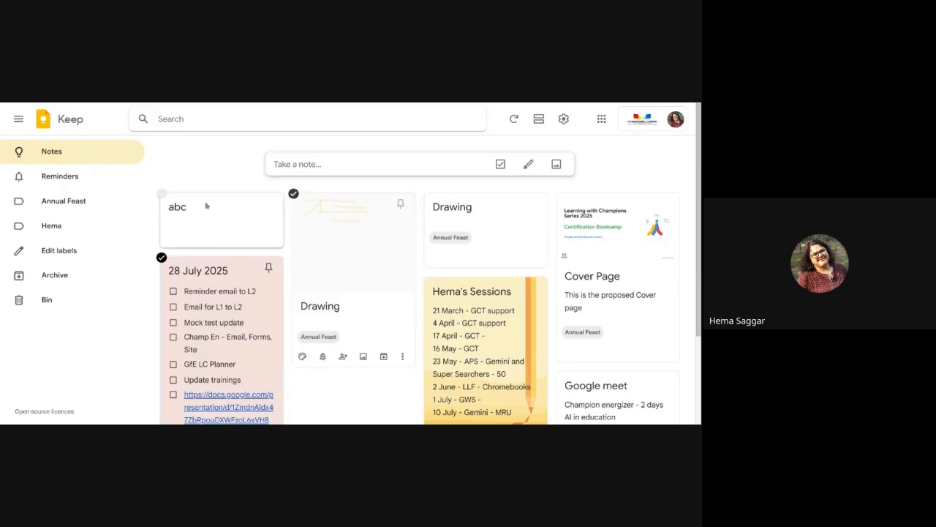
left_click(214, 225)
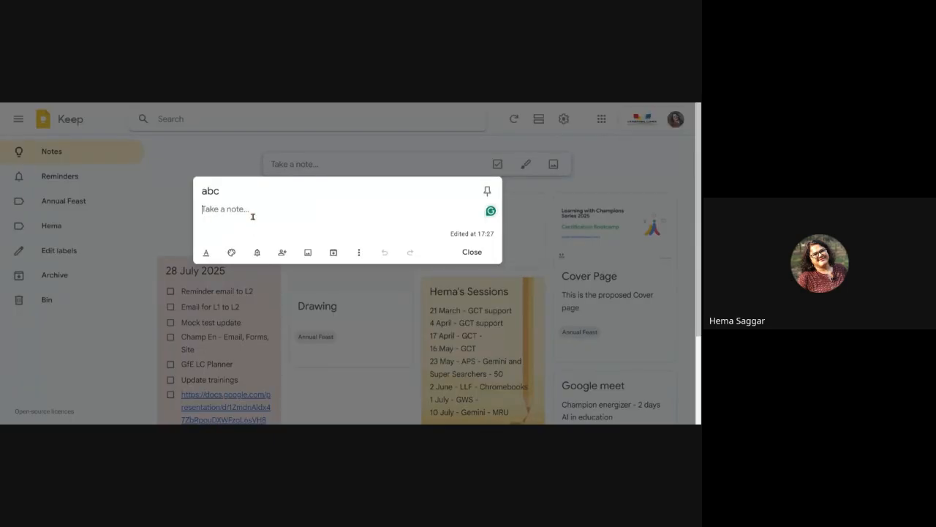
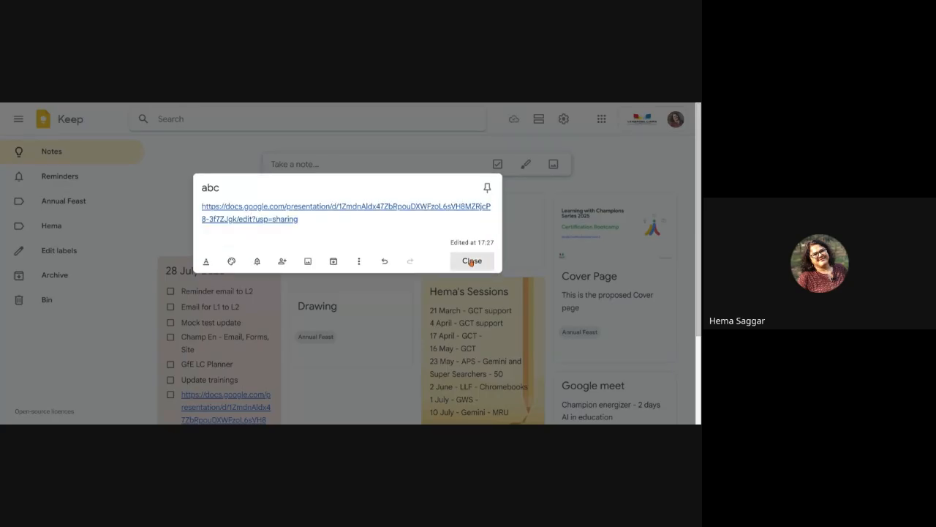
left_click(472, 260)
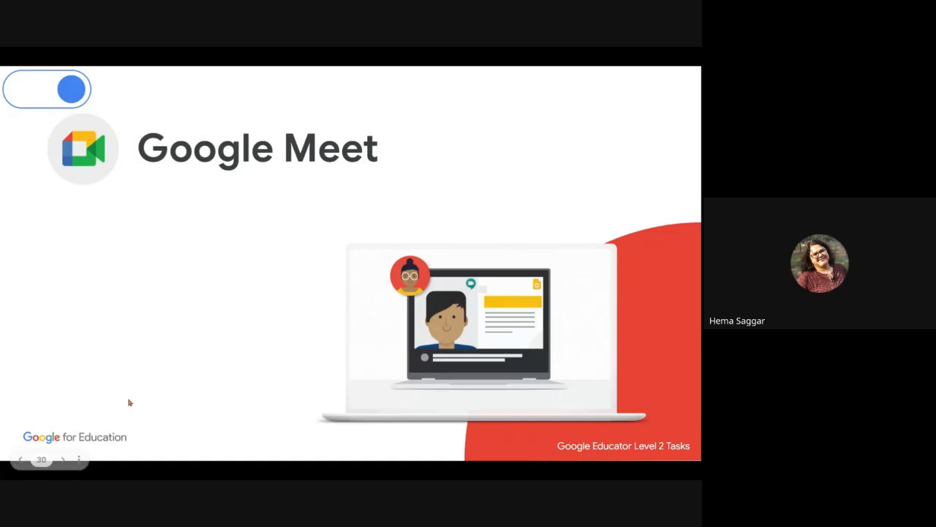
Step: Advance the presentation past slide 31, Skills to Master, to slide 32 on Google Meet
left_click(63, 460)
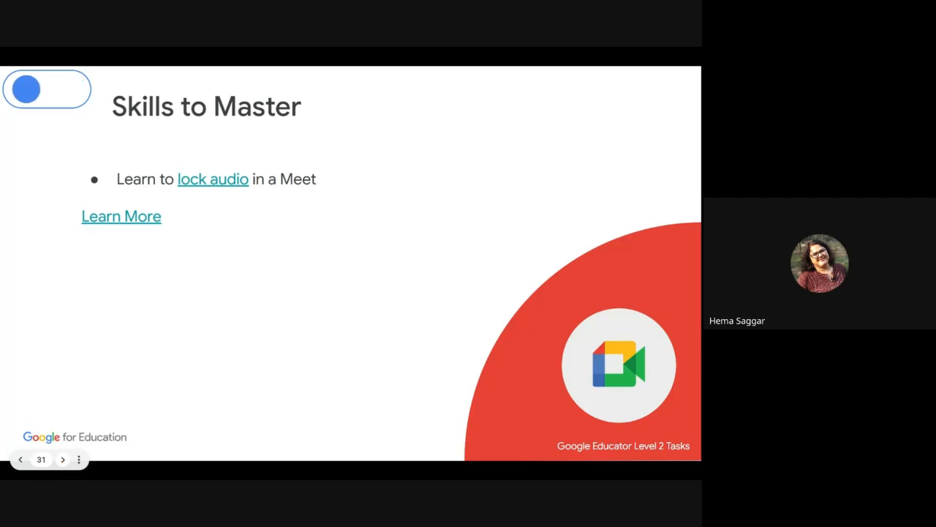
left_click(63, 460)
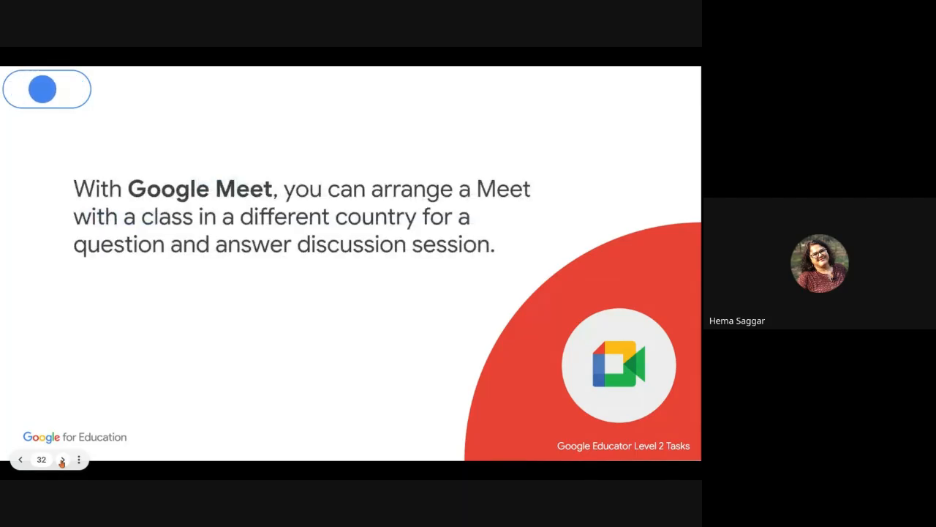
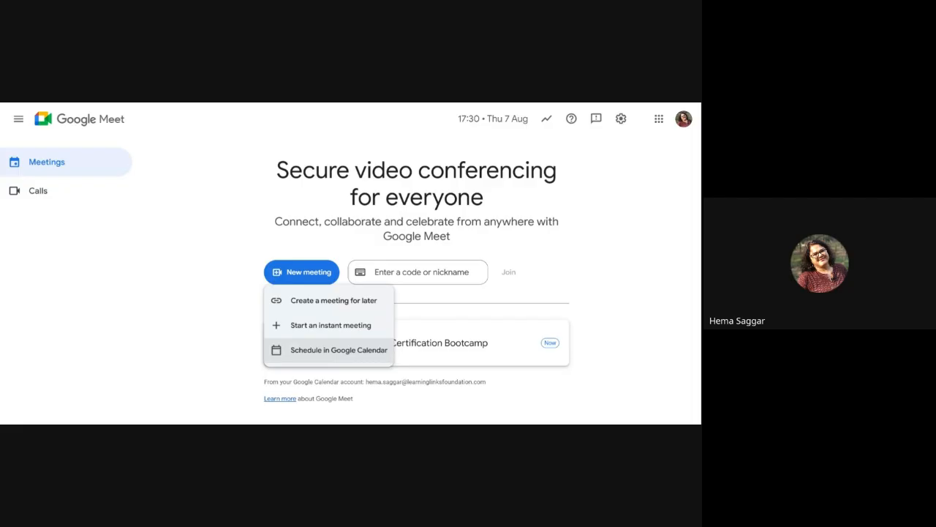
Step: Close the New meeting dropdown, leaving the 17:00 'S4 - GCE L2 - Certification Bootcamp' meeting listed
left_click(229, 218)
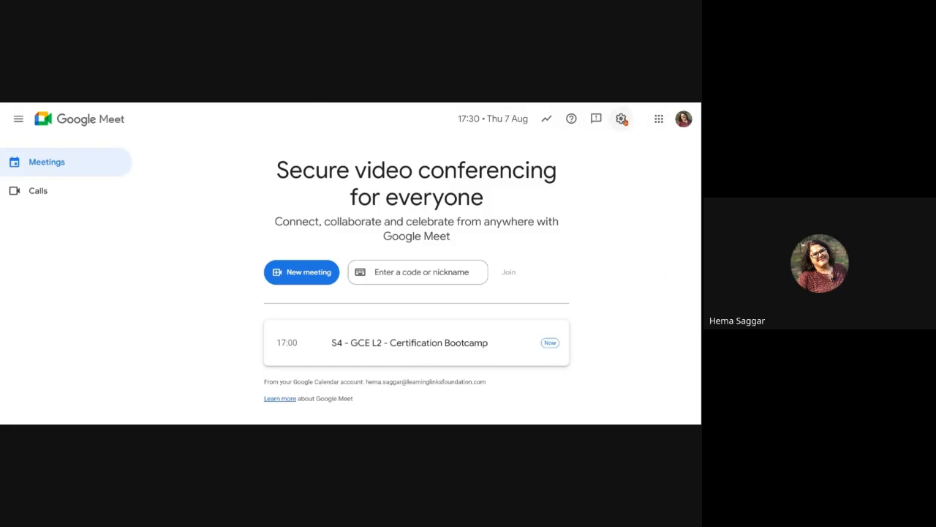
left_click(623, 120)
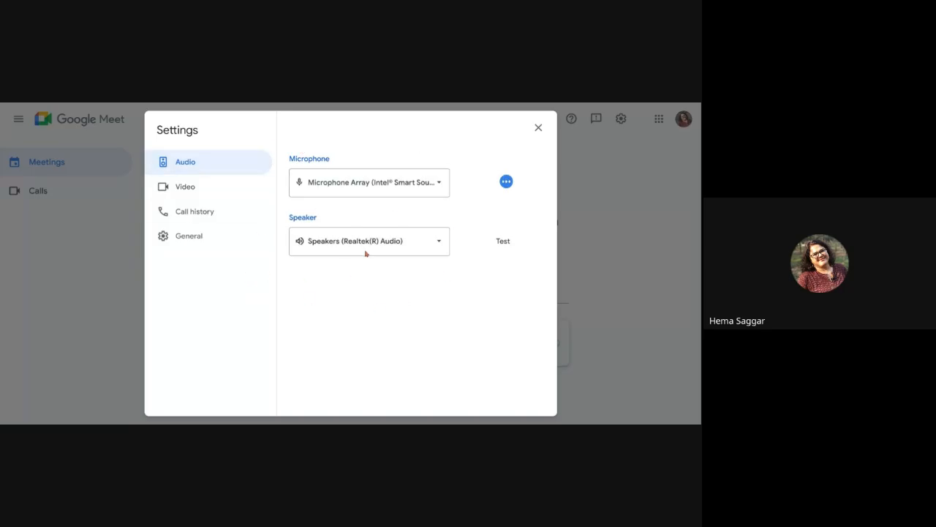
left_click(183, 188)
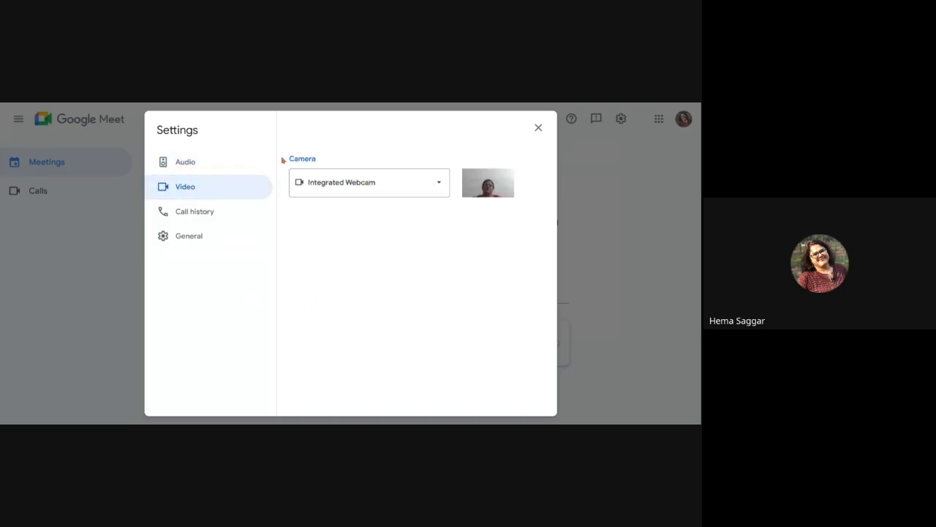
left_click(197, 214)
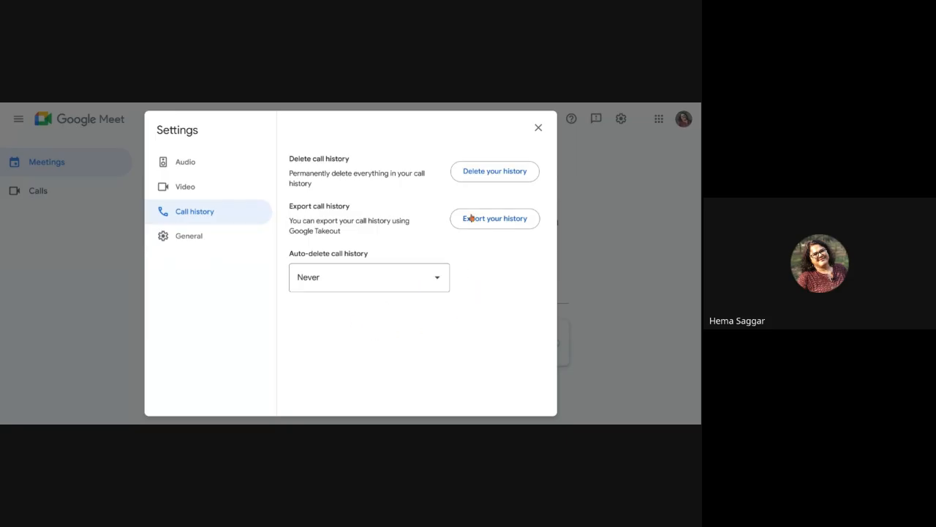
left_click(196, 244)
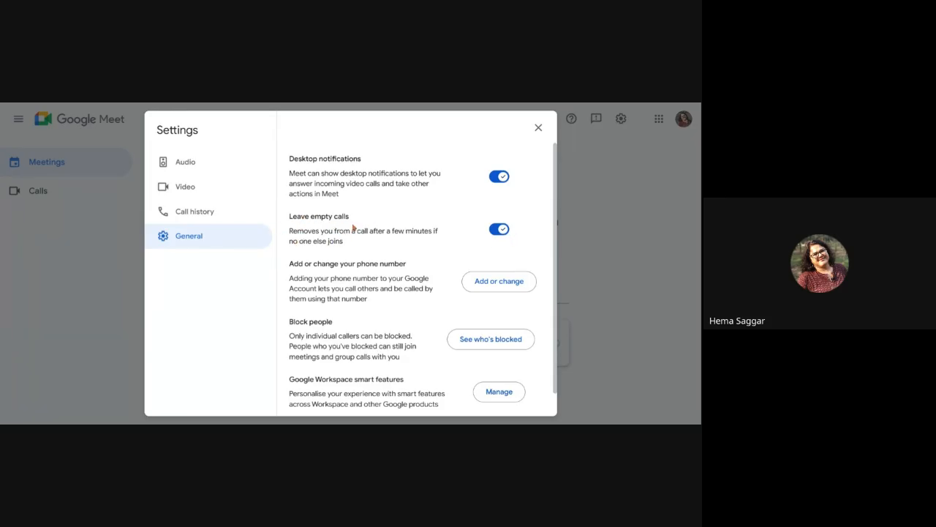
scroll(425, 275, "down", 1)
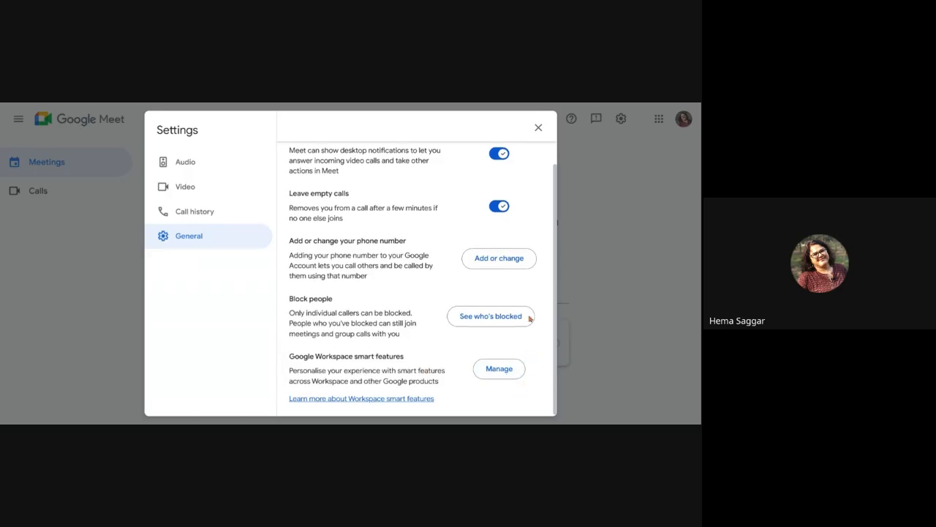
left_click(538, 128)
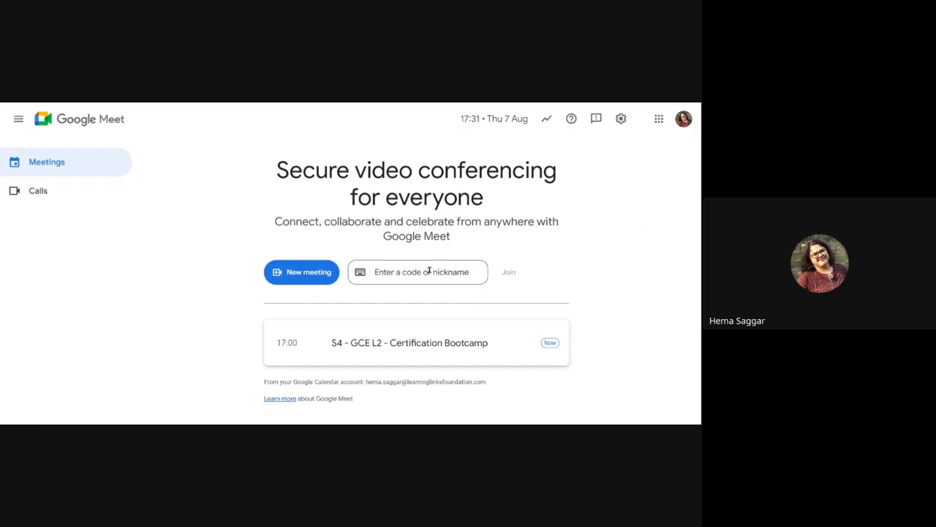
Step: Start an instant meeting from the New meeting choices and join the live call
left_click(306, 281)
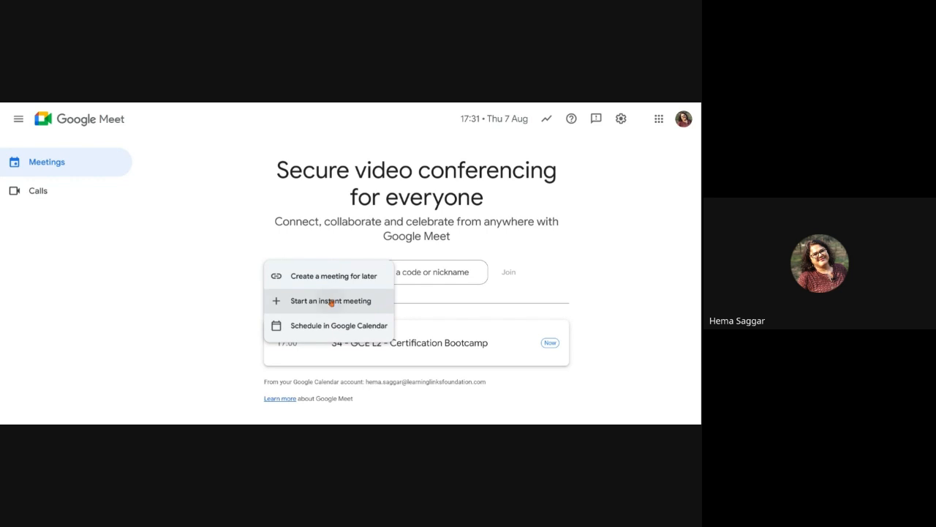
left_click(328, 300)
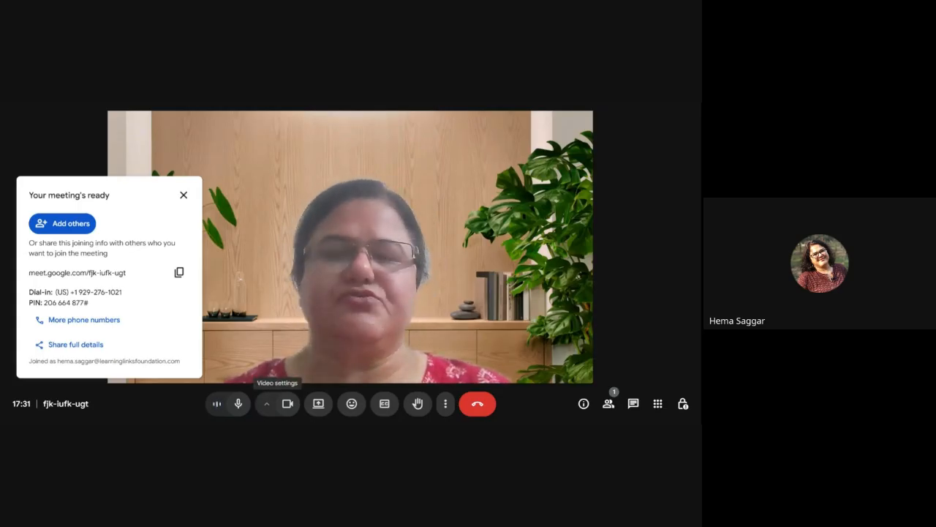
Step: Check the camera device options, then switch the camera off so the call shows an avatar
left_click(267, 404)
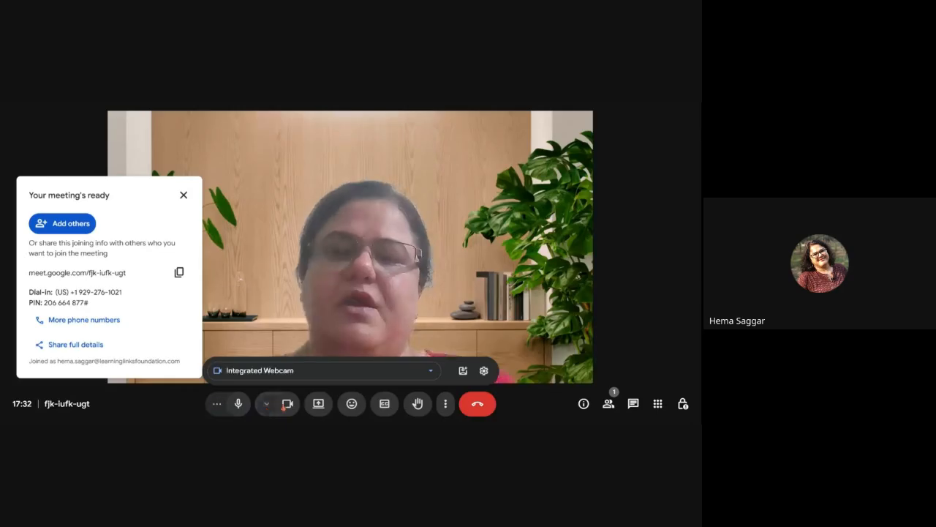
left_click(267, 408)
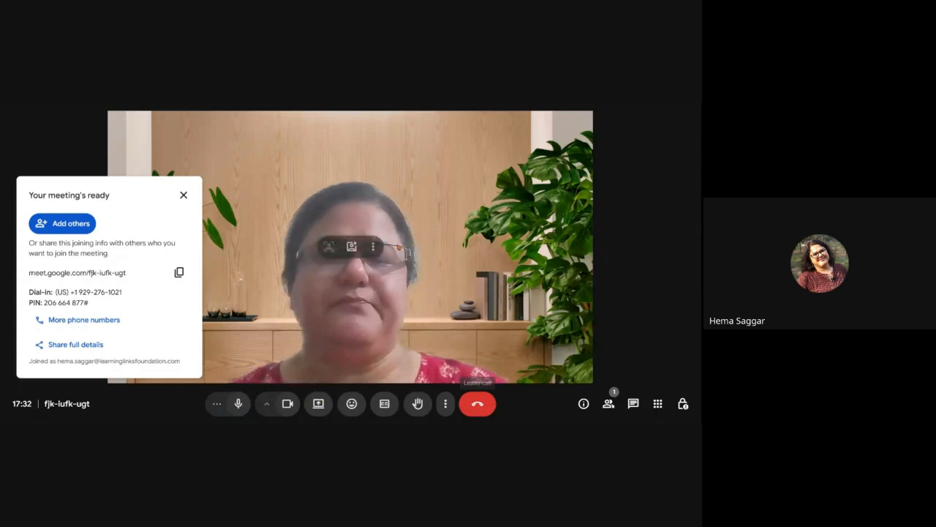
left_click(287, 403)
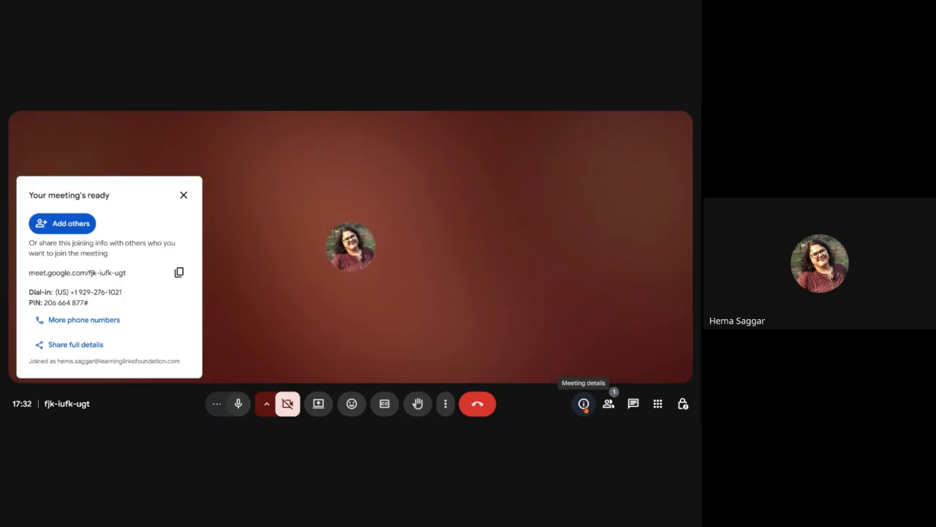
Step: Review the meeting's joining details, then open the People panel listing only the host
left_click(583, 407)
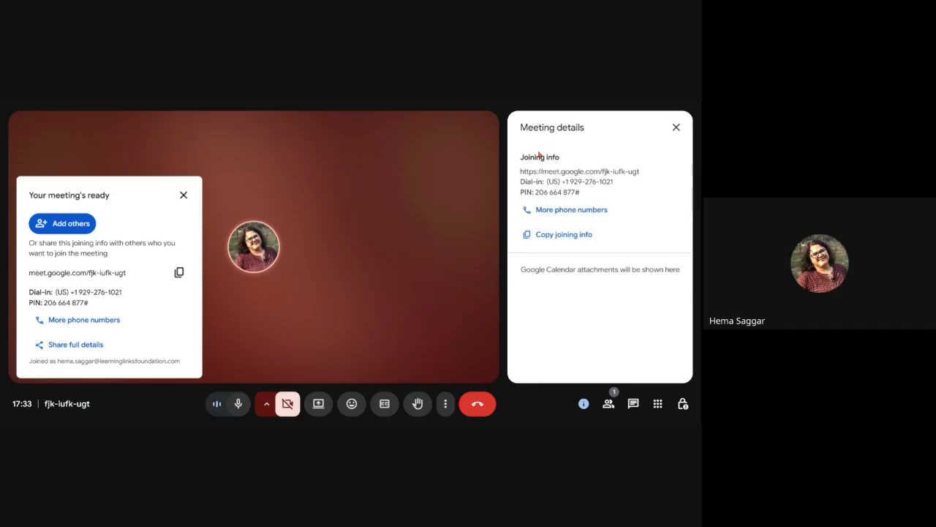
left_click(676, 128)
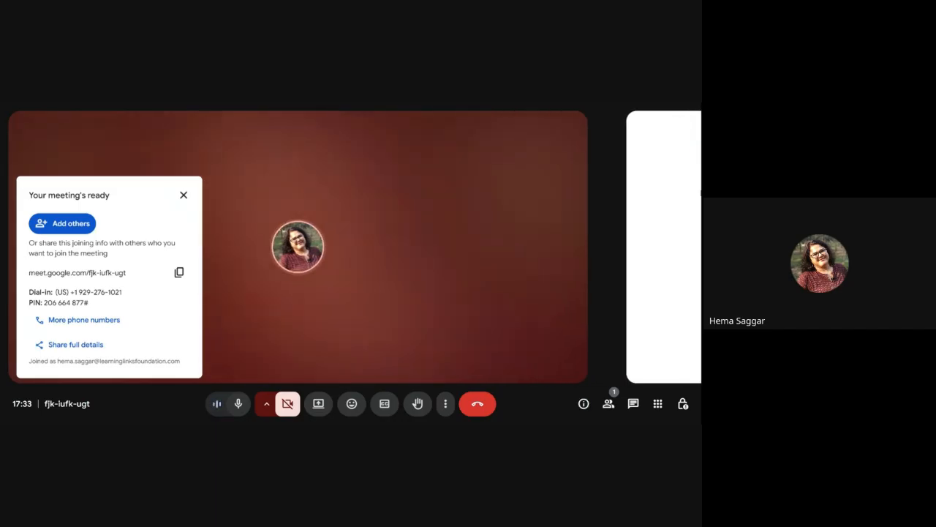
left_click(608, 403)
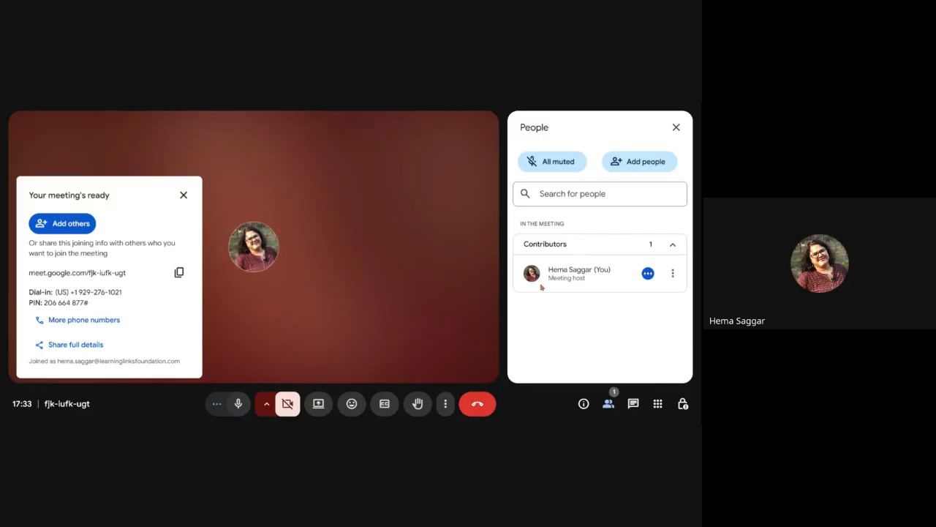
Step: Close the People panel and check in-call messages, leaving contributor messaging on
left_click(676, 130)
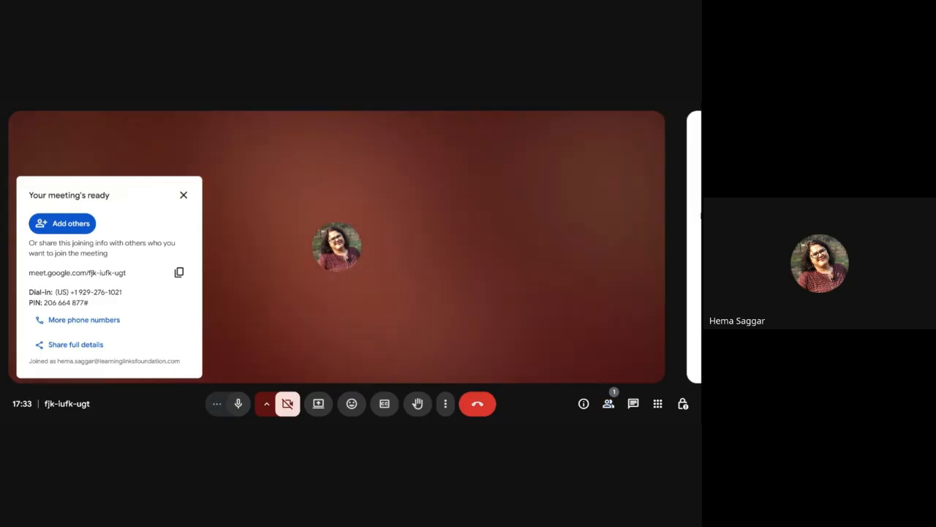
left_click(634, 407)
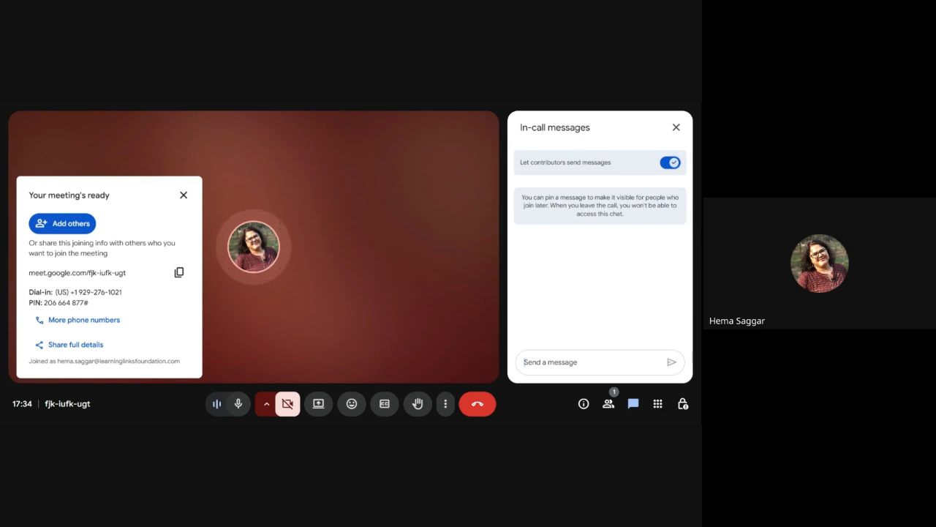
left_click(677, 127)
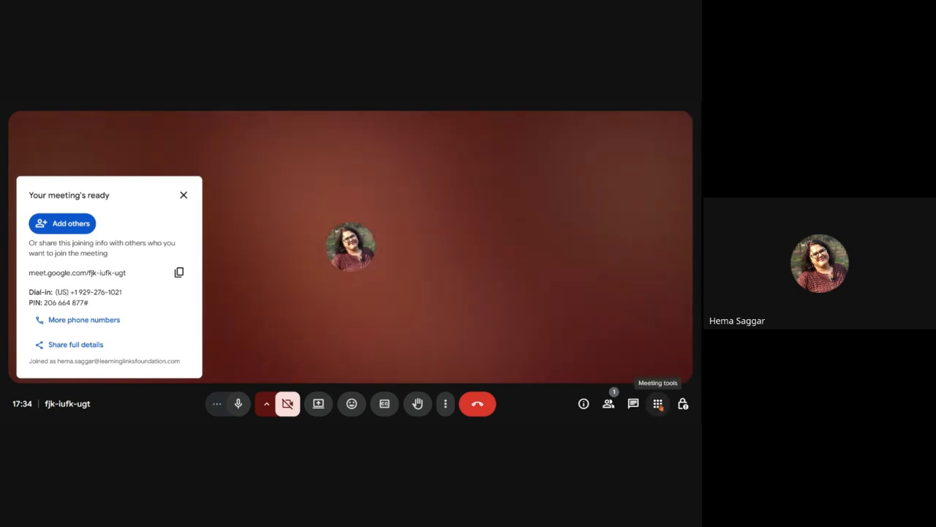
Step: Open Breakout rooms from Meeting tools, showing the main call with only the host
left_click(658, 404)
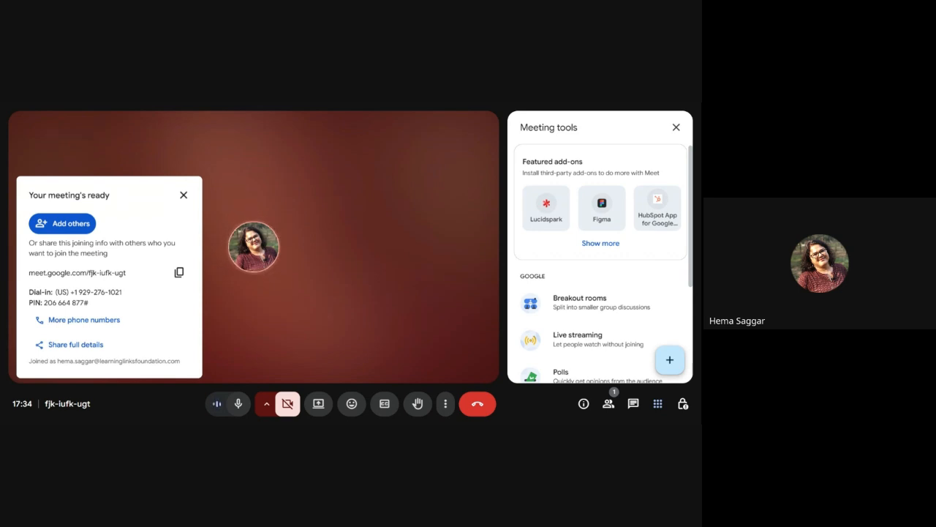
scroll(600, 259, "down", 1)
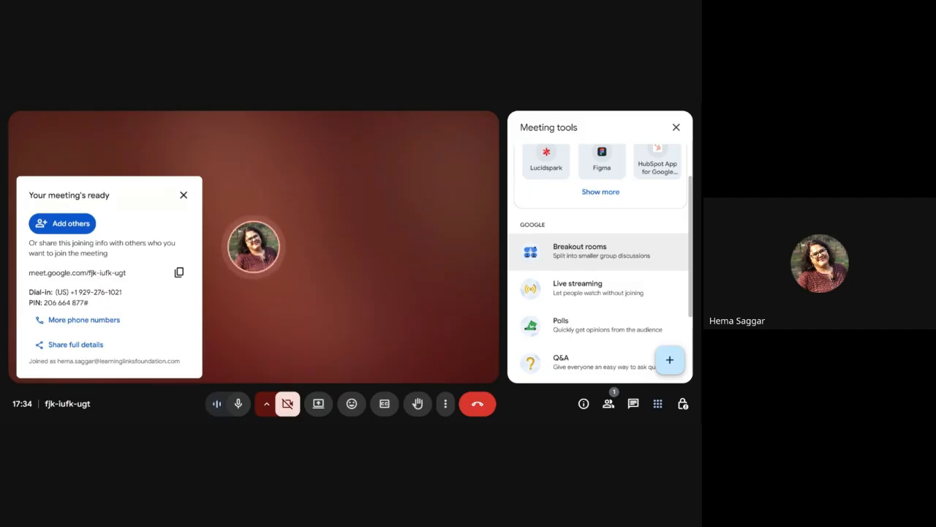
left_click(604, 253)
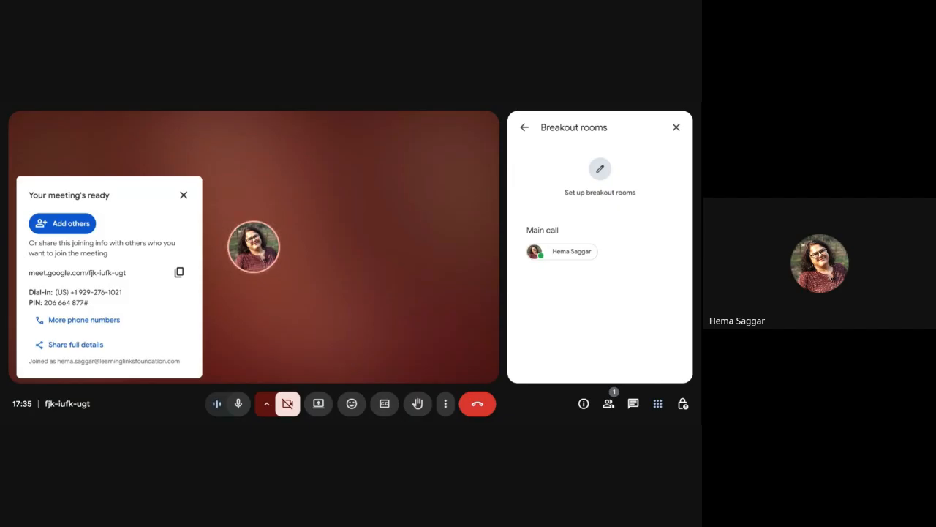
Step: Close the breakout rooms setup and return to the Meeting tools list
left_click(676, 127)
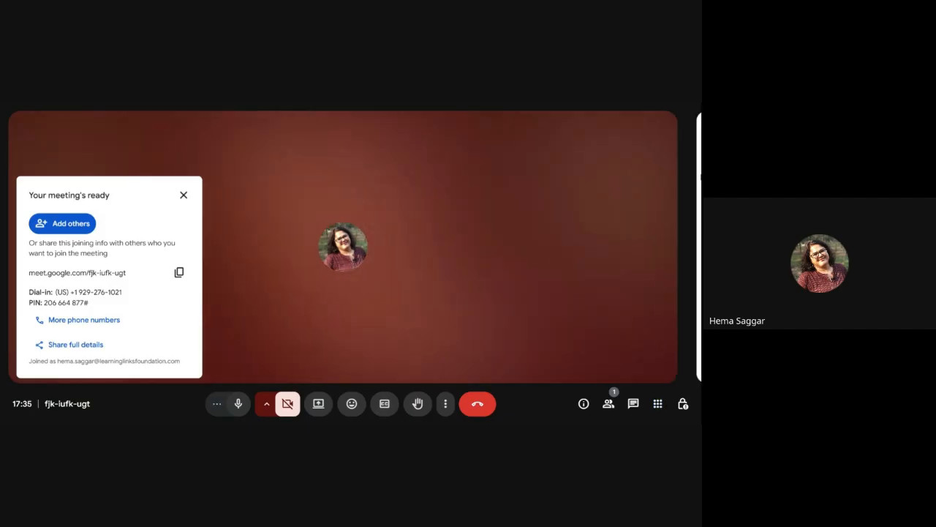
left_click(658, 403)
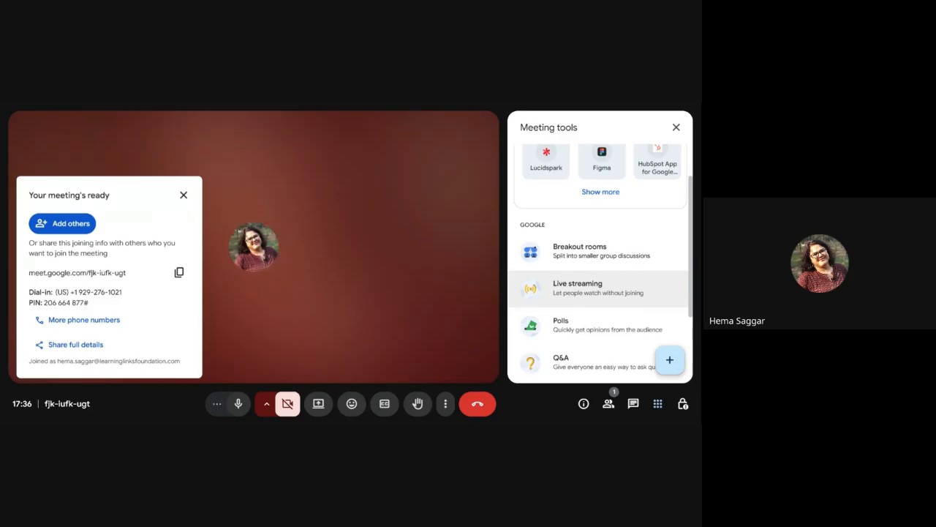
Step: Start a blank poll with a question, two options and anonymous responses off
left_click(617, 331)
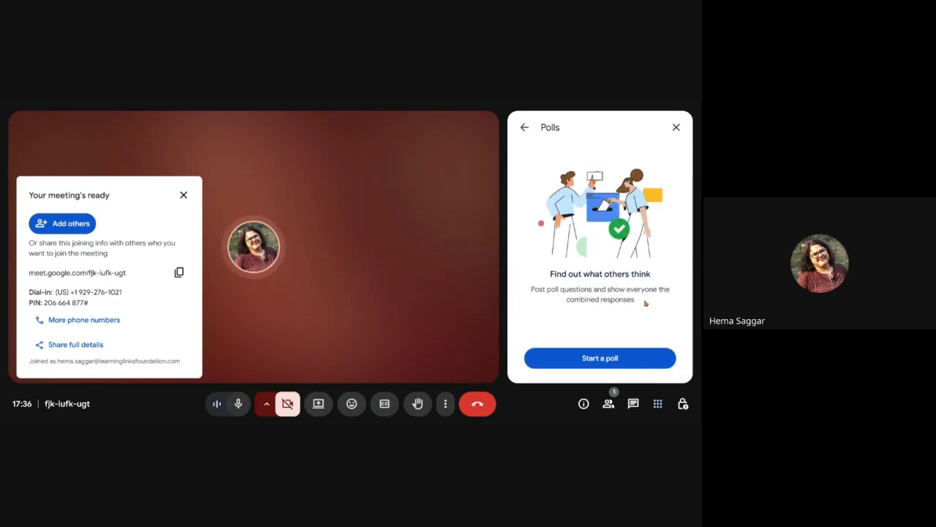
left_click(599, 358)
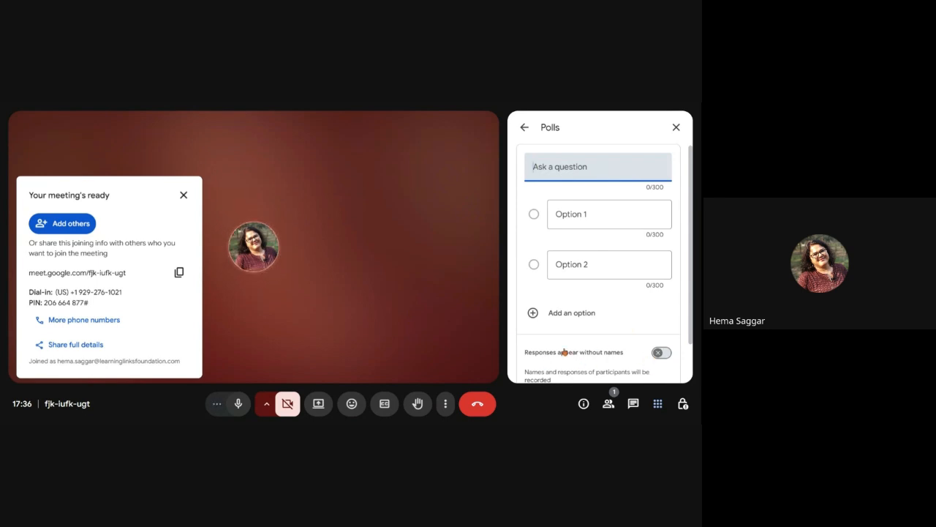
scroll(581, 352, "down", 1)
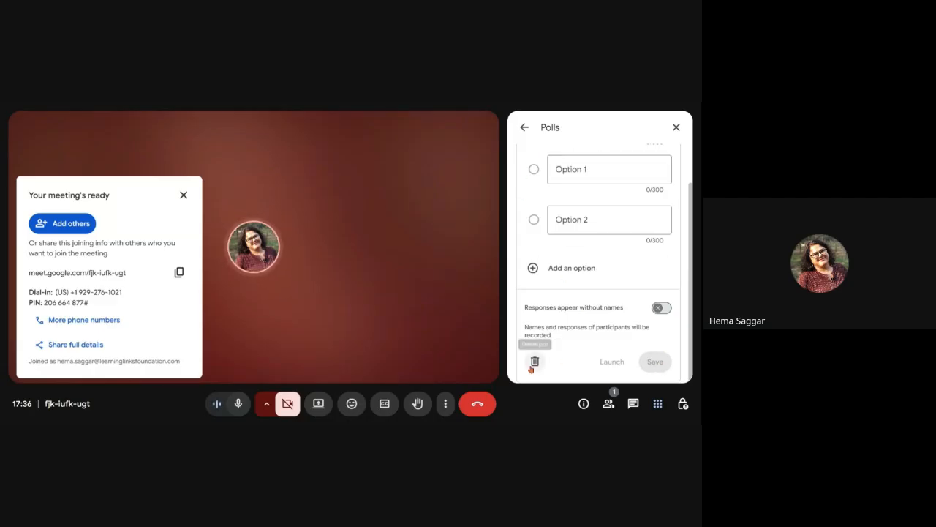
Step: Close the poll draft and open the Q&A tool from Meeting tools
left_click(676, 128)
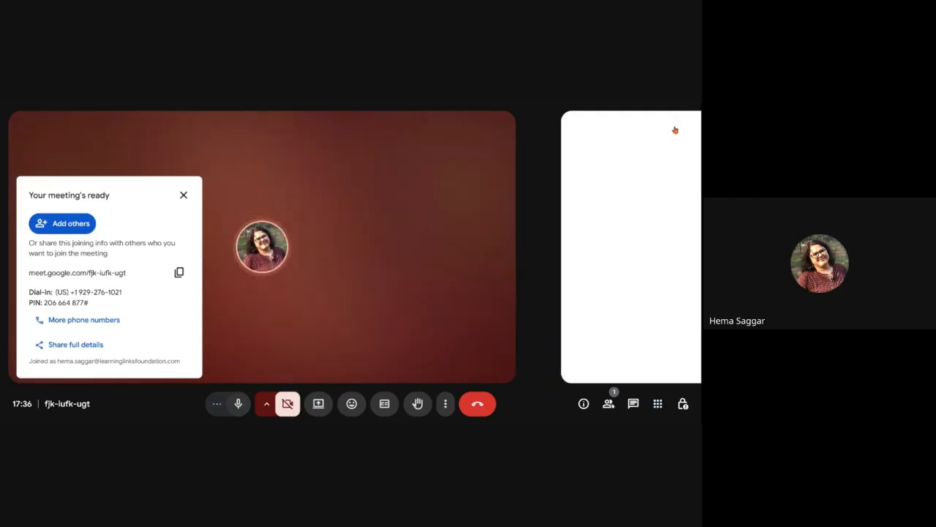
left_click(658, 403)
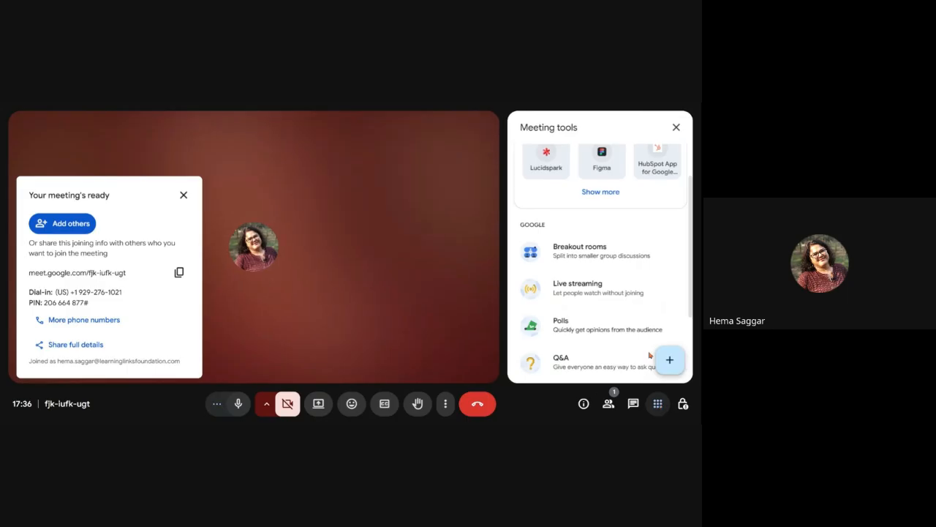
scroll(617, 295, "down", 3)
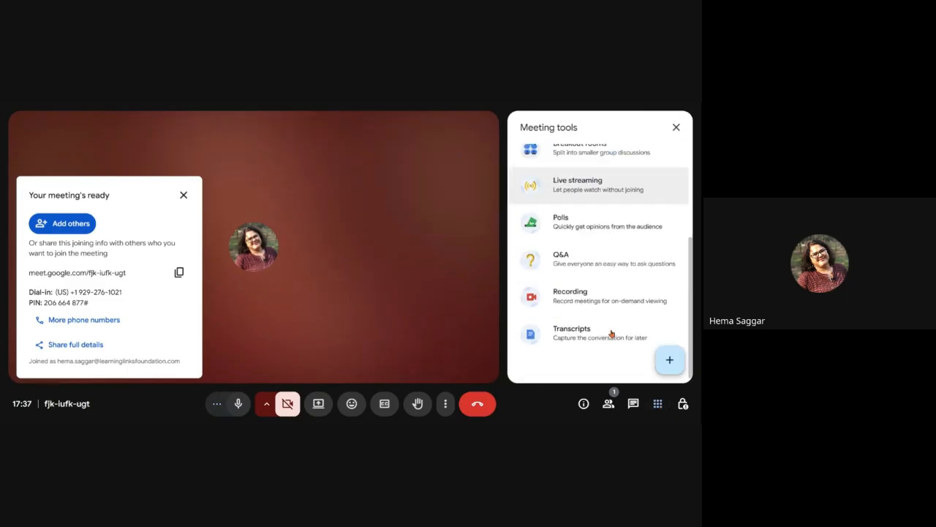
left_click(610, 262)
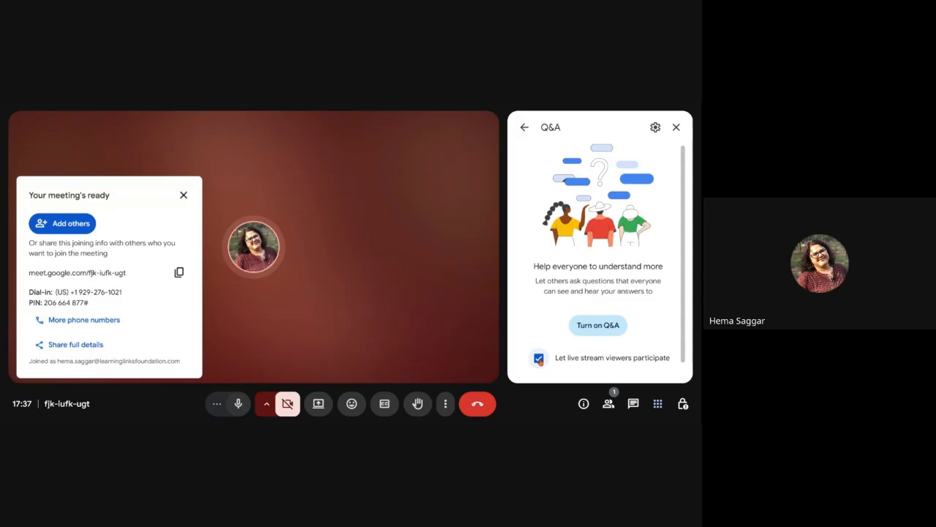
Step: Turn on Q&A, with questions sorted oldest first and none asked yet
left_click(604, 332)
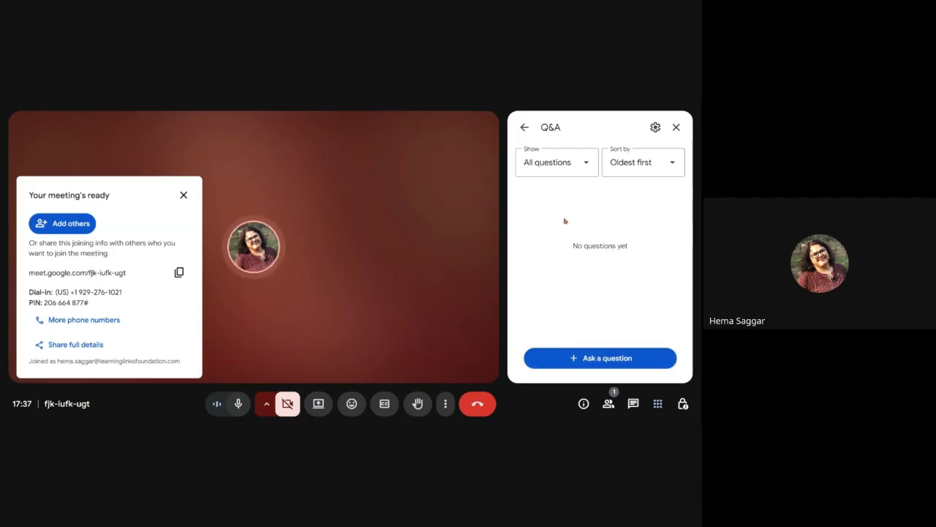
Step: Close the Q&A panel, look through the Meeting tools list, then close it as well
left_click(676, 127)
left_click(658, 403)
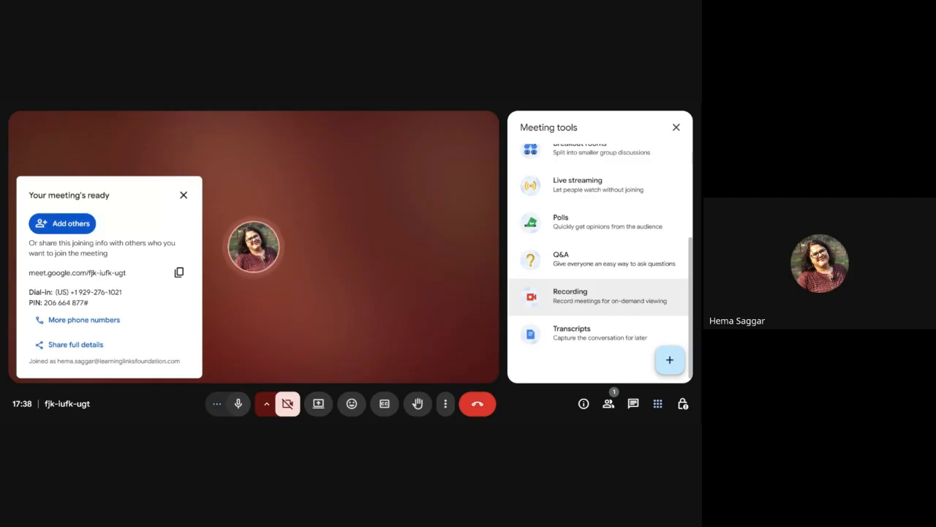
scroll(585, 336, "down", 1)
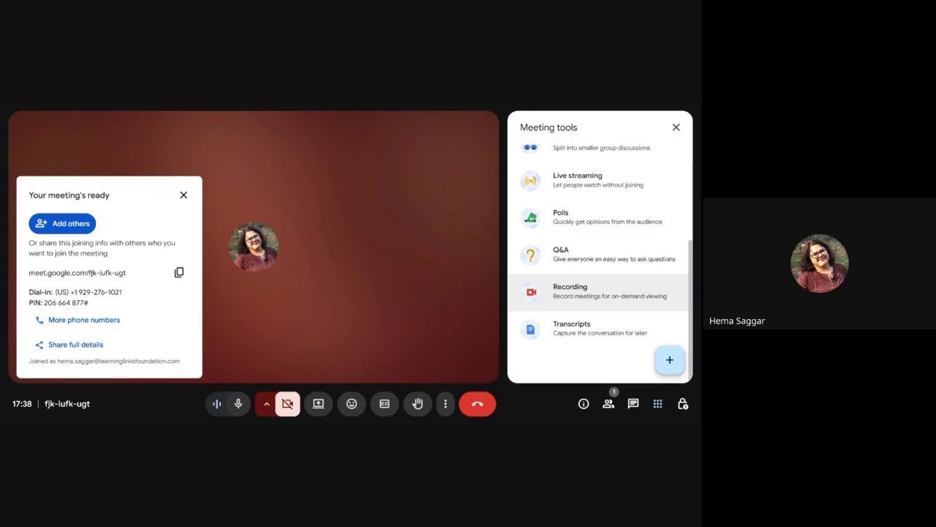
left_click(675, 127)
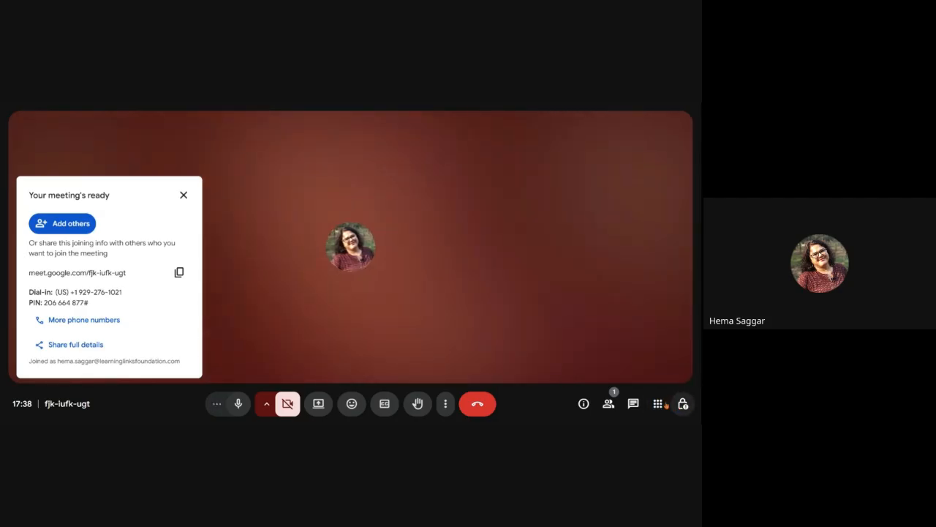
left_click(682, 403)
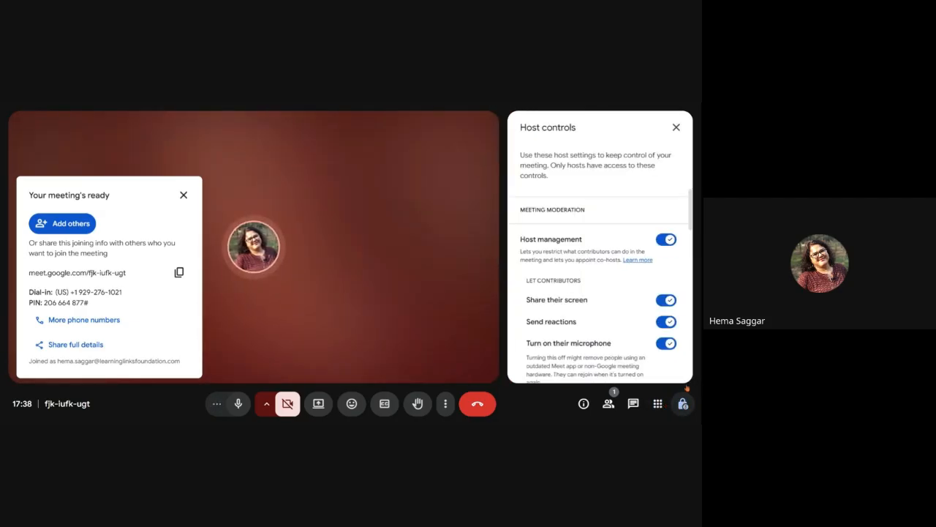
left_click(666, 241)
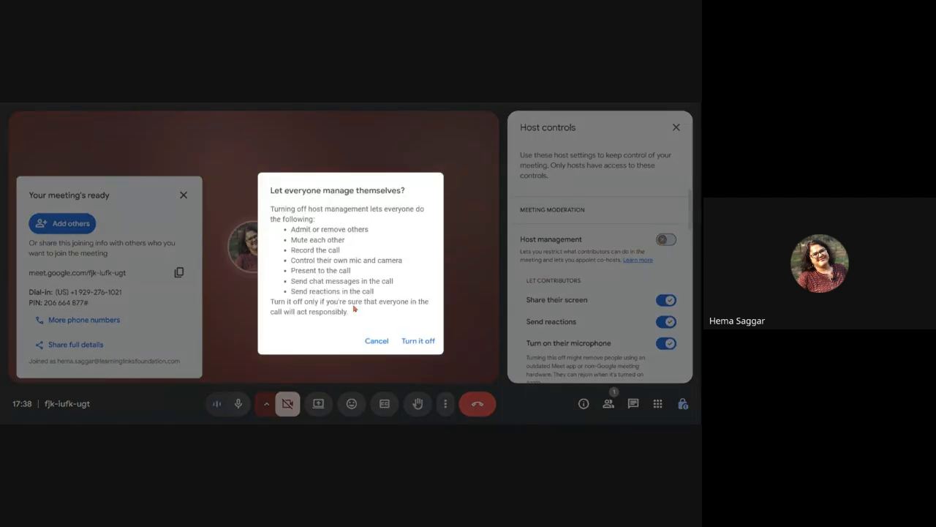
left_click(379, 342)
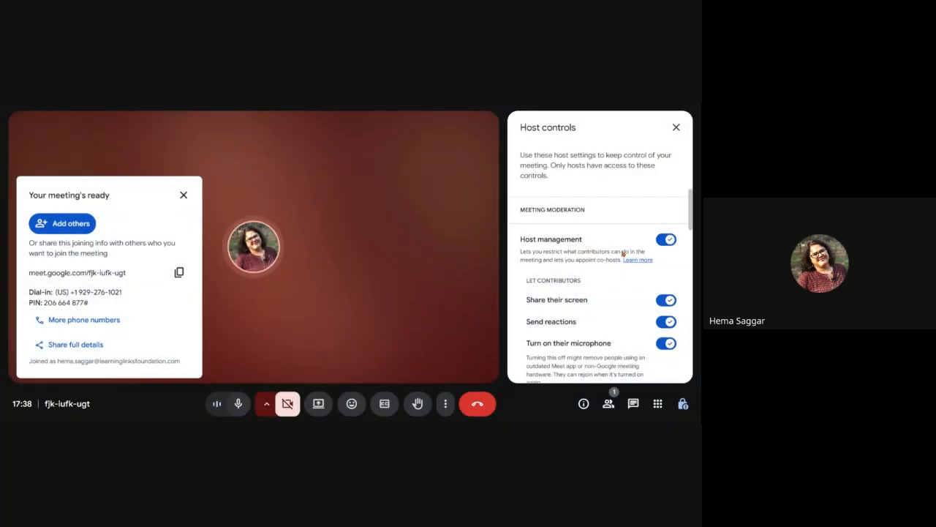
scroll(624, 253, "down", 1)
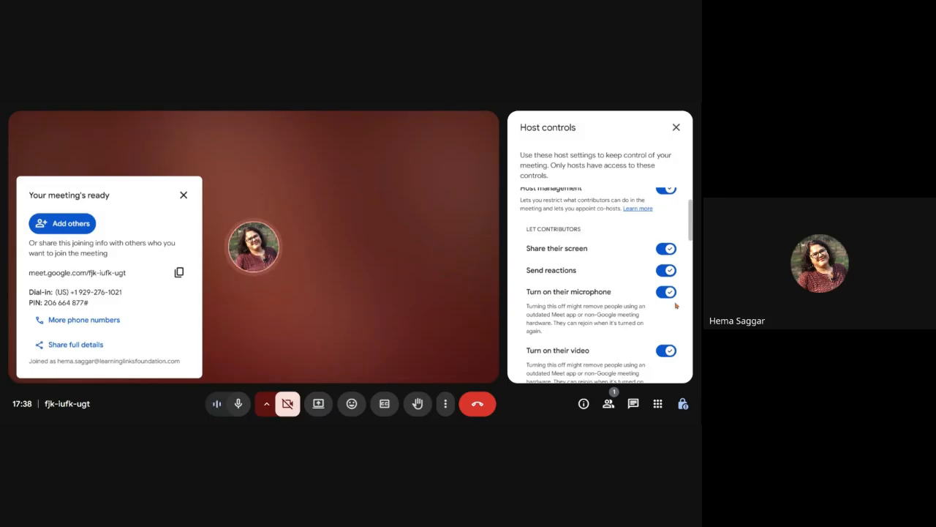
scroll(674, 306, "down", 2)
scroll(668, 263, "down", 2)
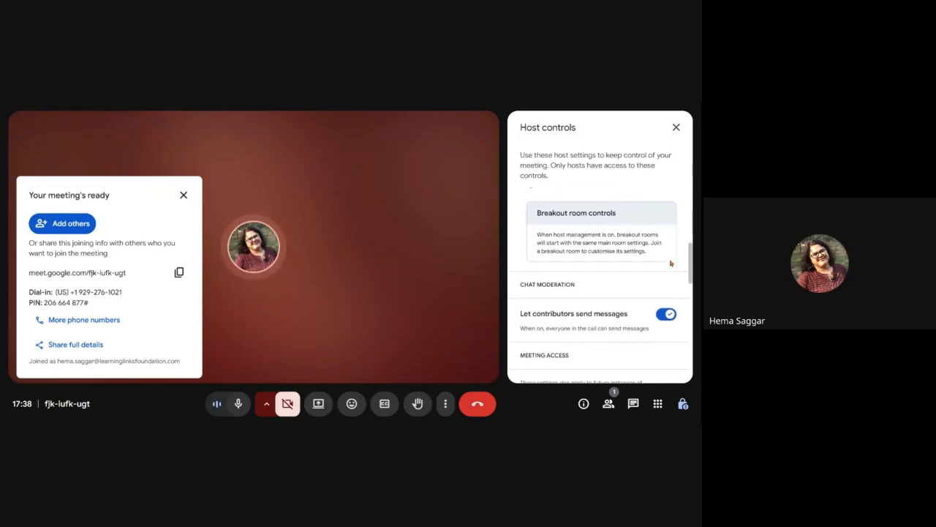
scroll(643, 259, "down", 2)
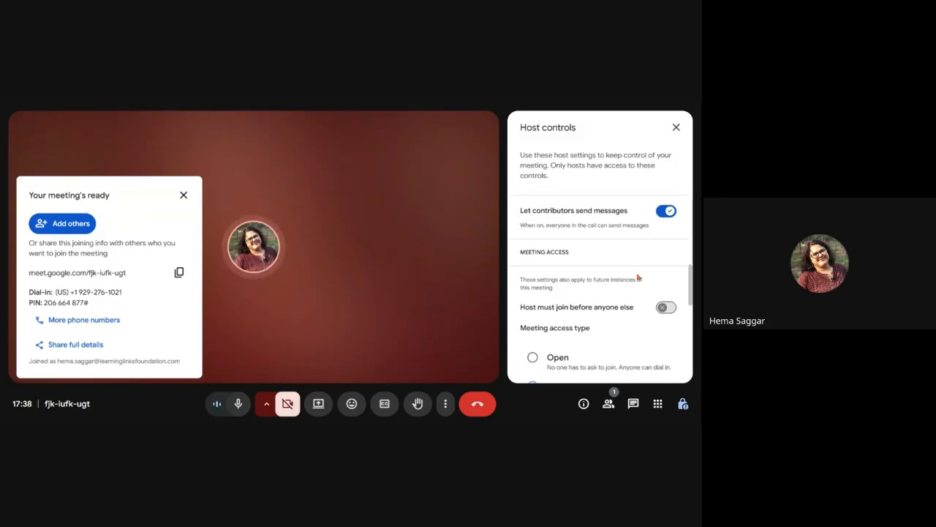
scroll(676, 234, "down", 2)
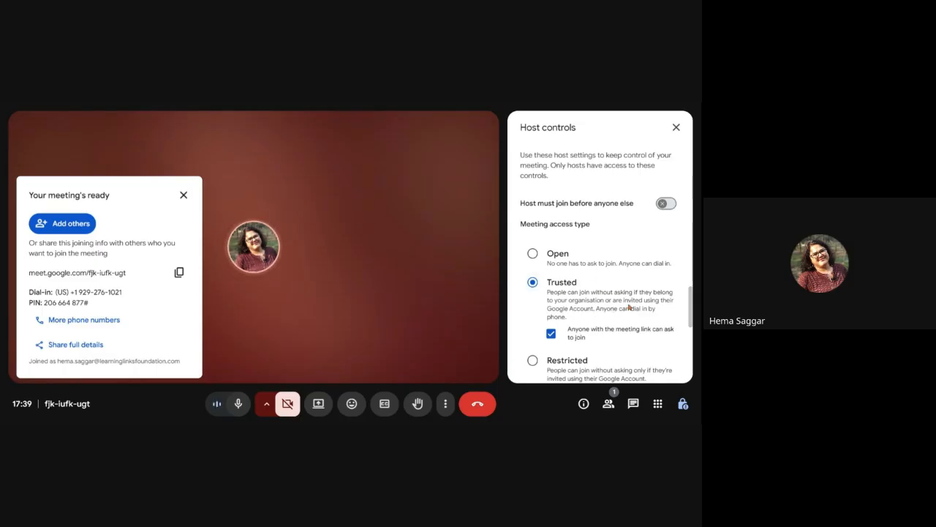
scroll(629, 307, "down", 3)
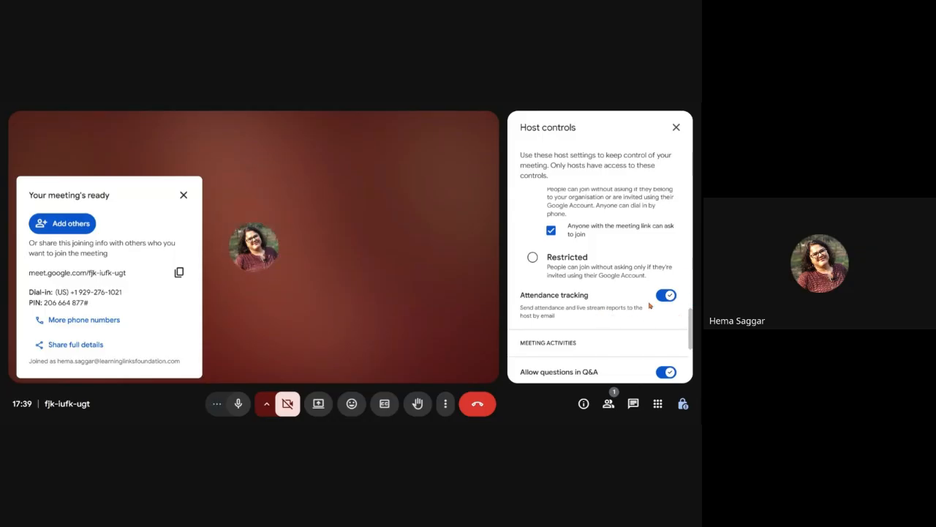
scroll(646, 306, "down", 3)
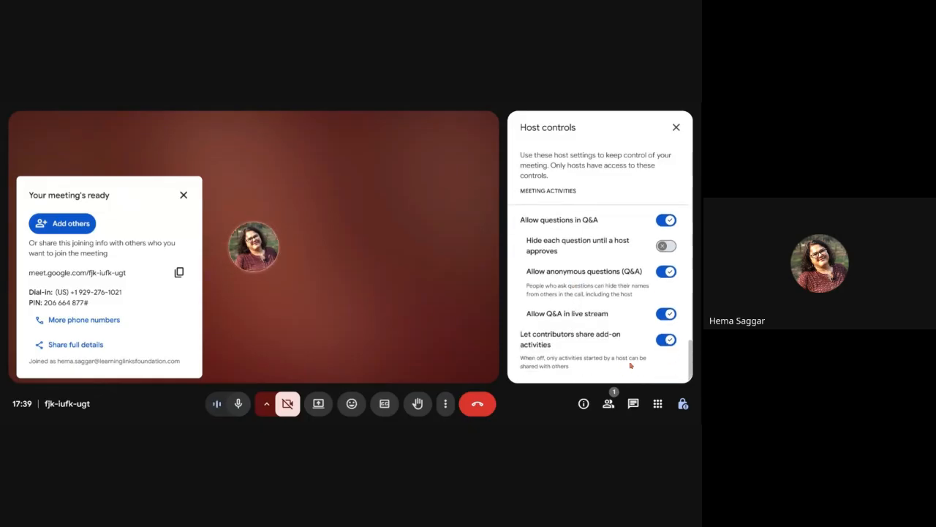
left_click(676, 127)
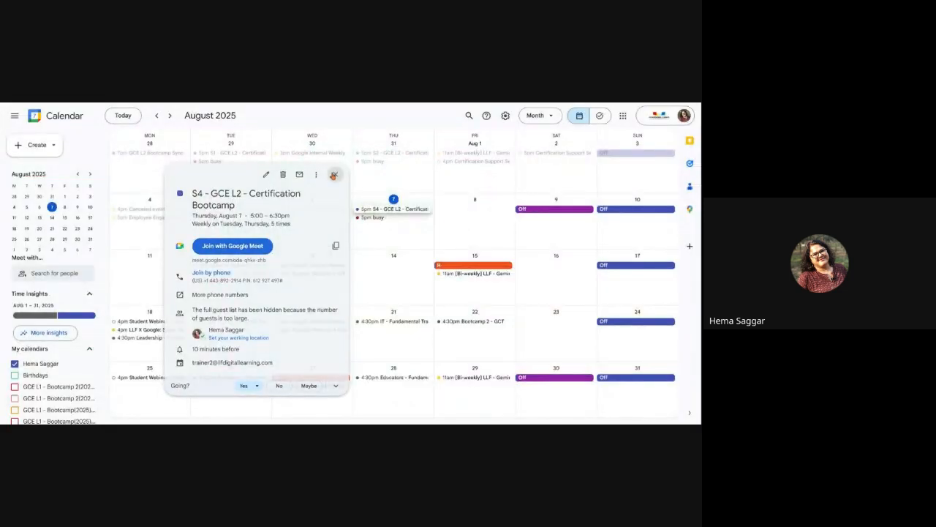
Step: Start a new all-day event on August 14 titled 'abc' in the full event editor
left_click(334, 174)
scroll(45, 350, "down", 3)
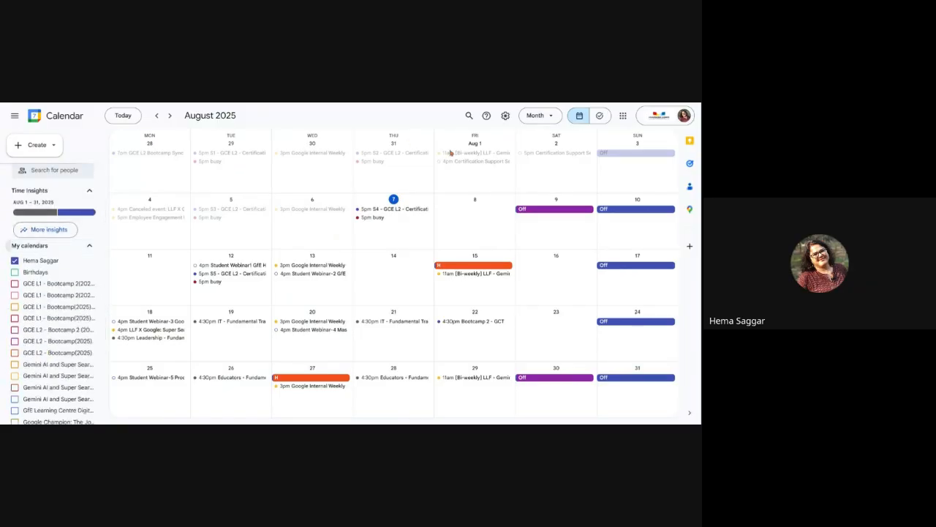
left_click(391, 268)
left_click(283, 354)
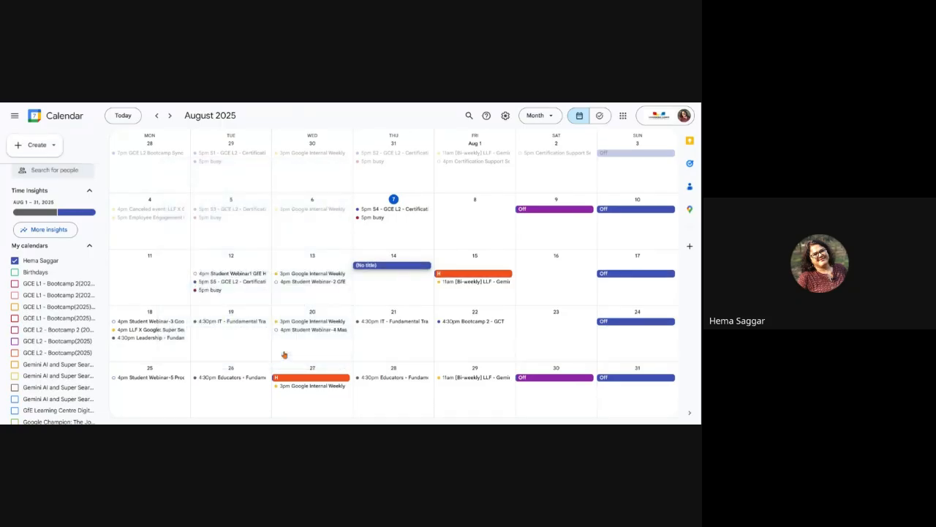
type("a")
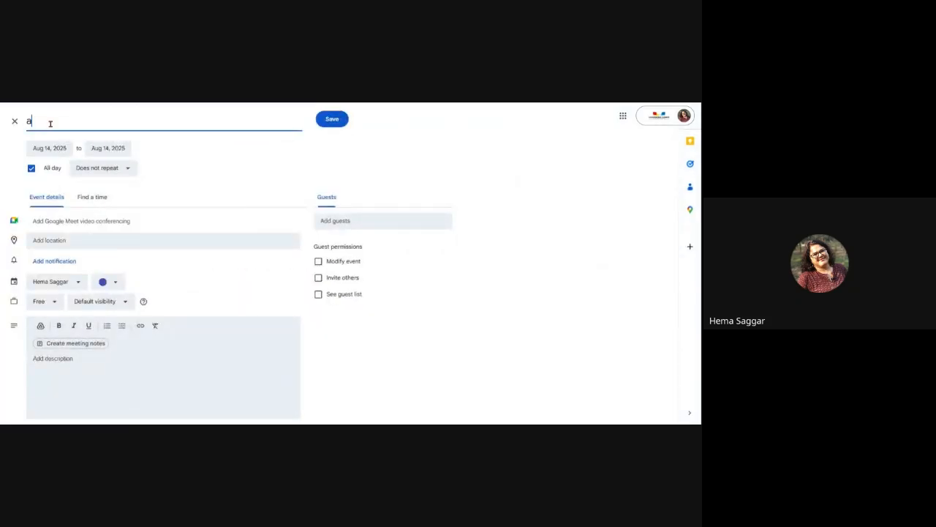
type("bc")
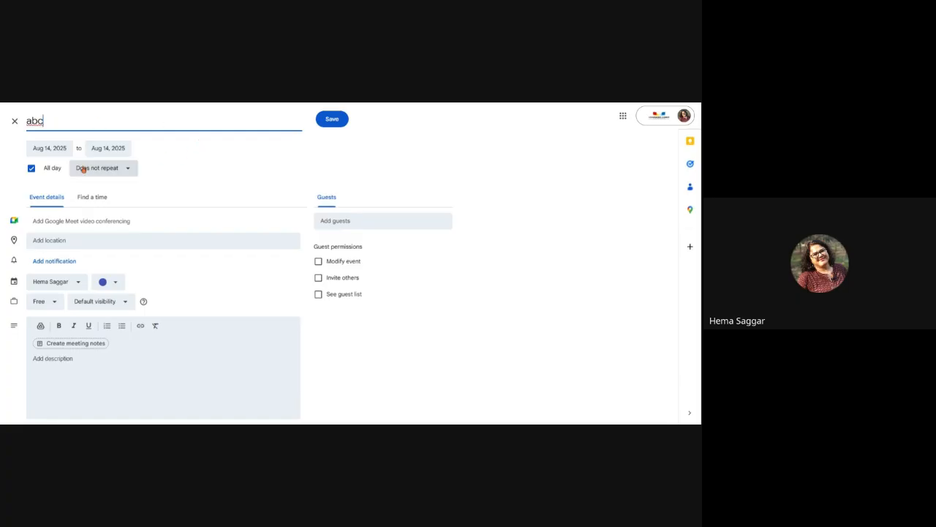
Step: Add the trainer contact as a guest and attach Google Meet video conferencing
left_click(406, 223)
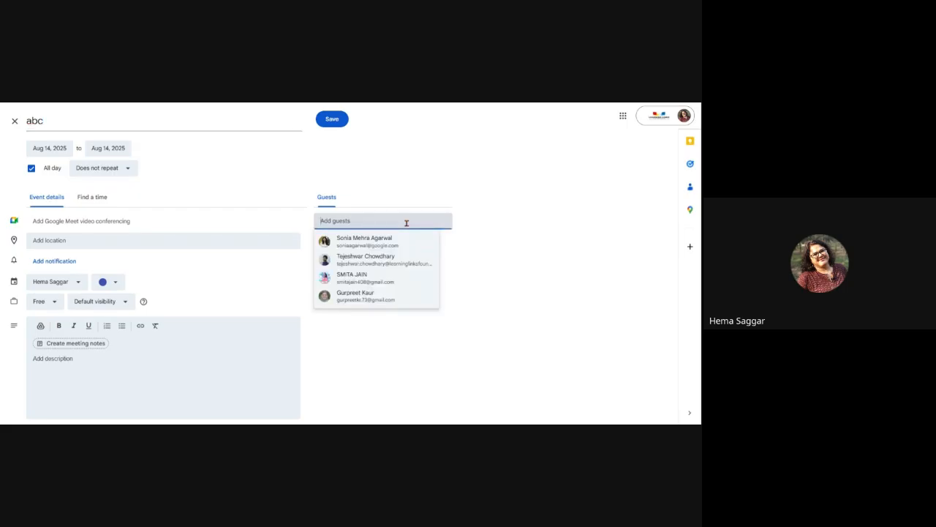
type("llf")
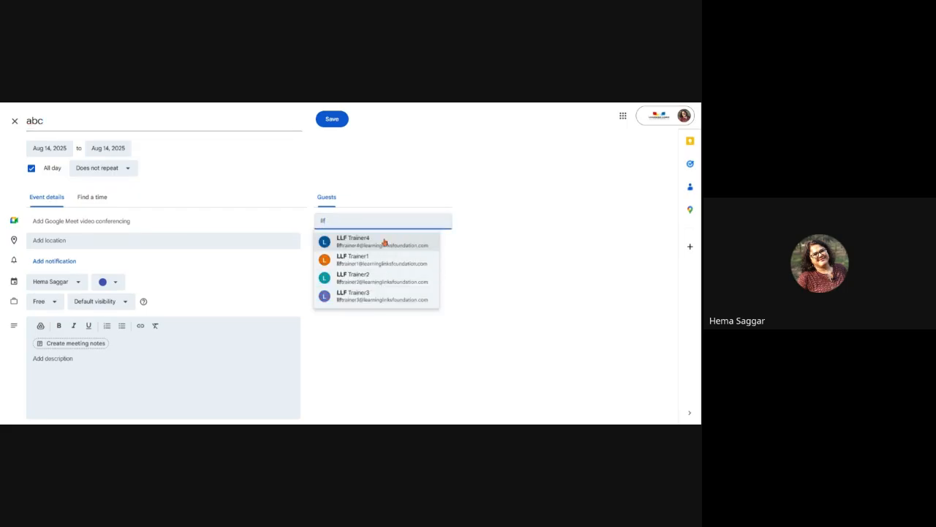
left_click(383, 242)
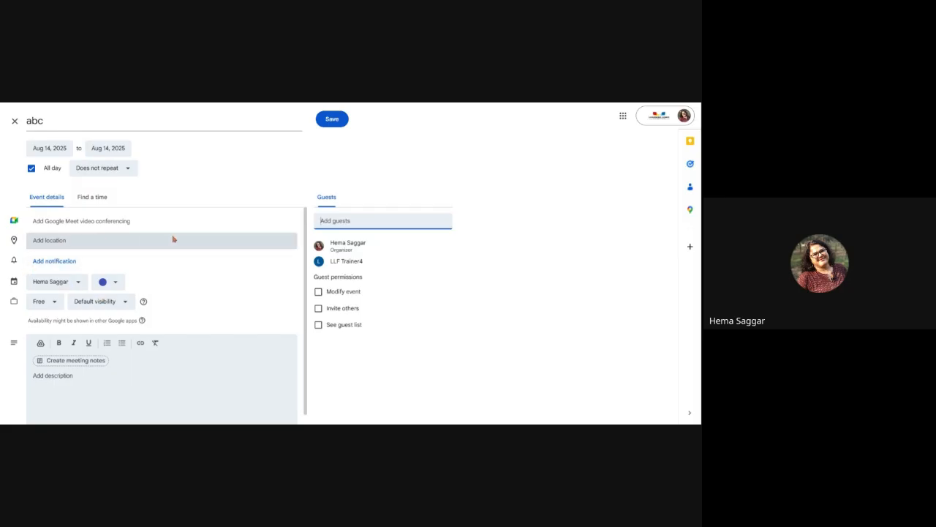
left_click(113, 223)
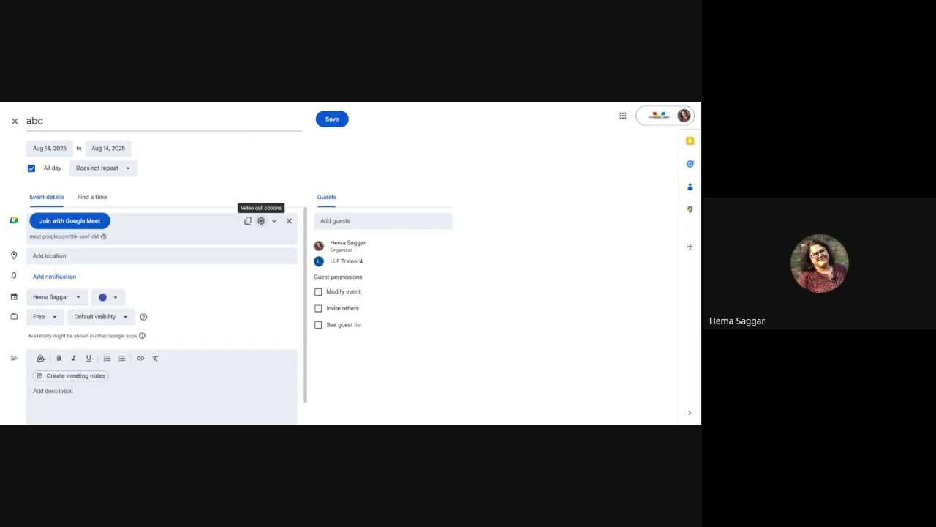
left_click(262, 221)
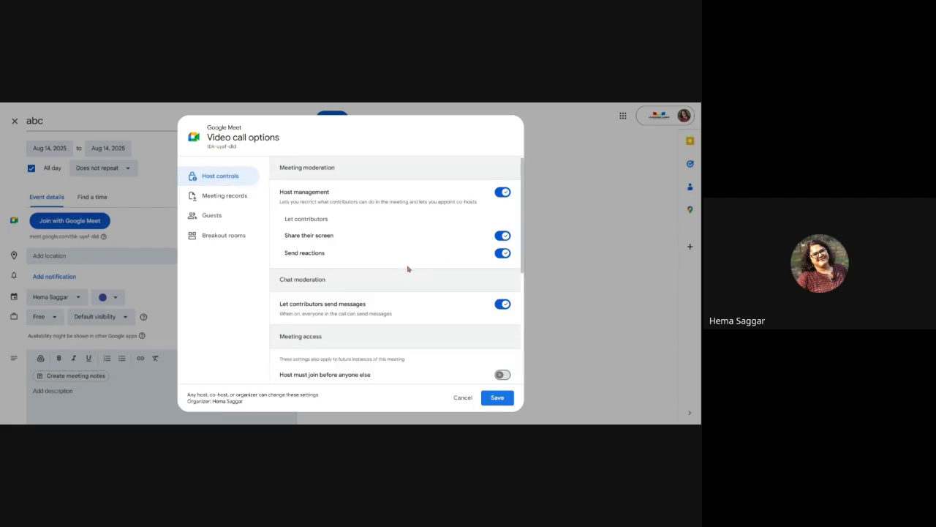
Step: Review the Host controls and Meeting records video call settings
scroll(408, 268, "down", 2)
scroll(407, 269, "down", 2)
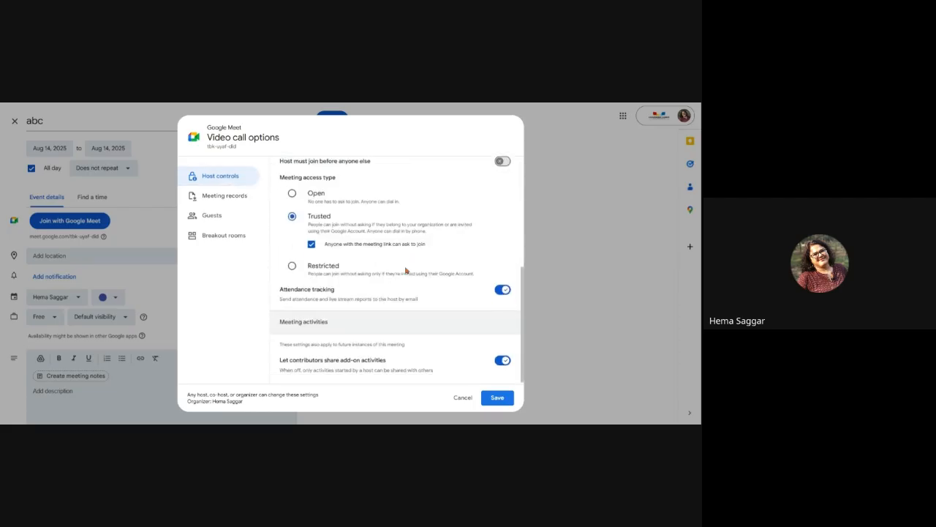
scroll(324, 234, "up", 2)
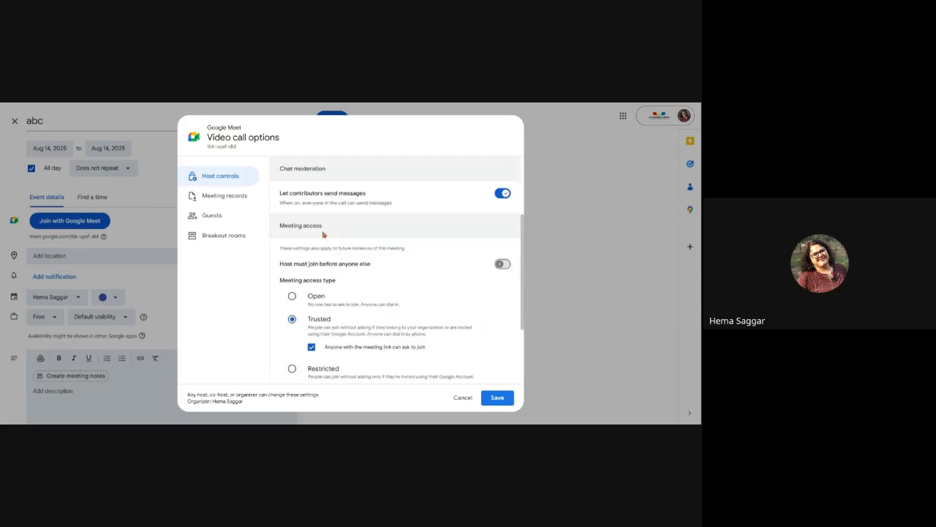
left_click(221, 198)
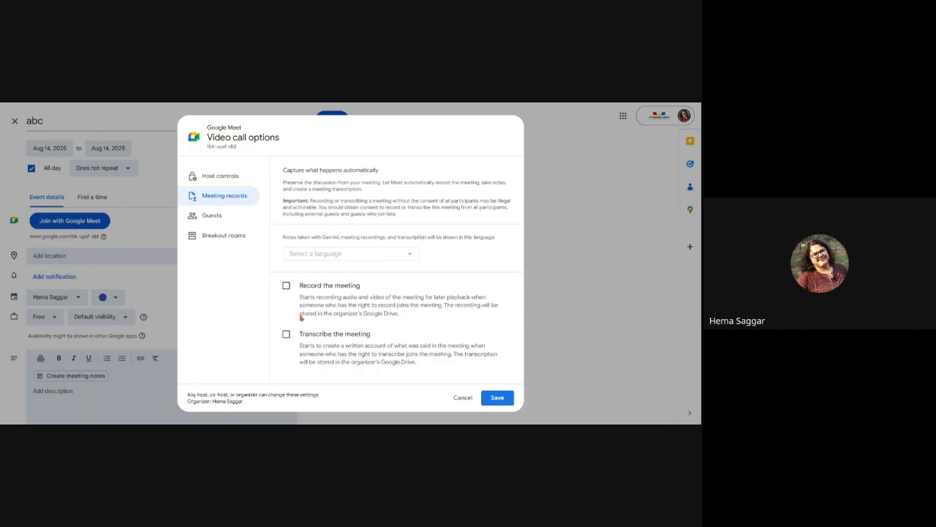
Step: Make the trainer contact a co-host in the Guests settings
left_click(211, 215)
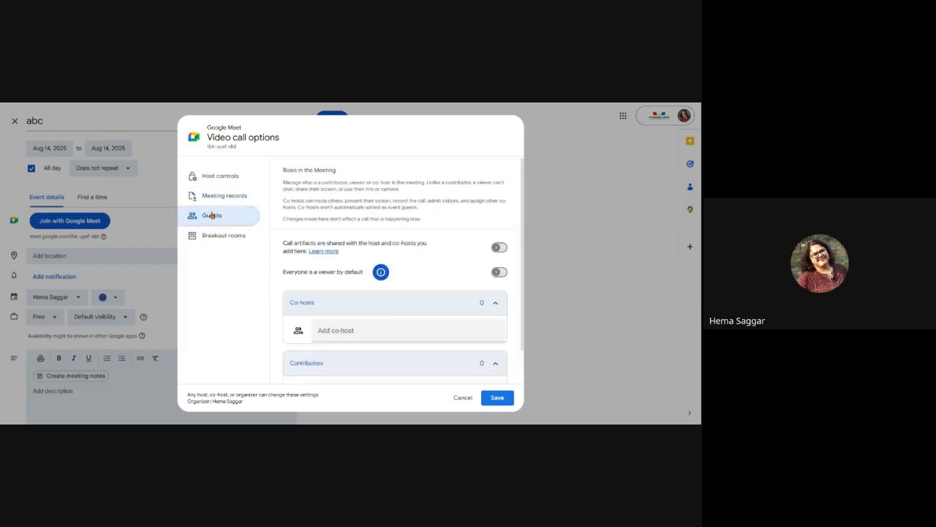
left_click(360, 327)
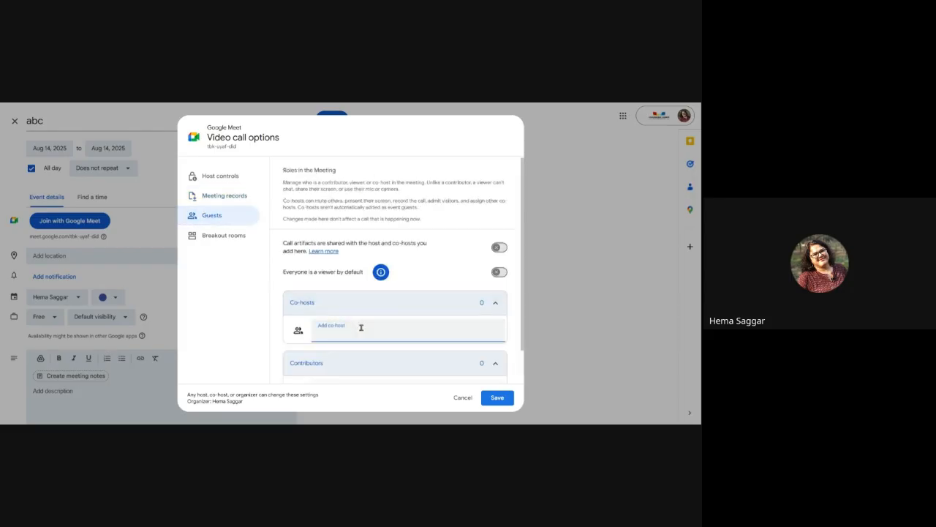
type("llf")
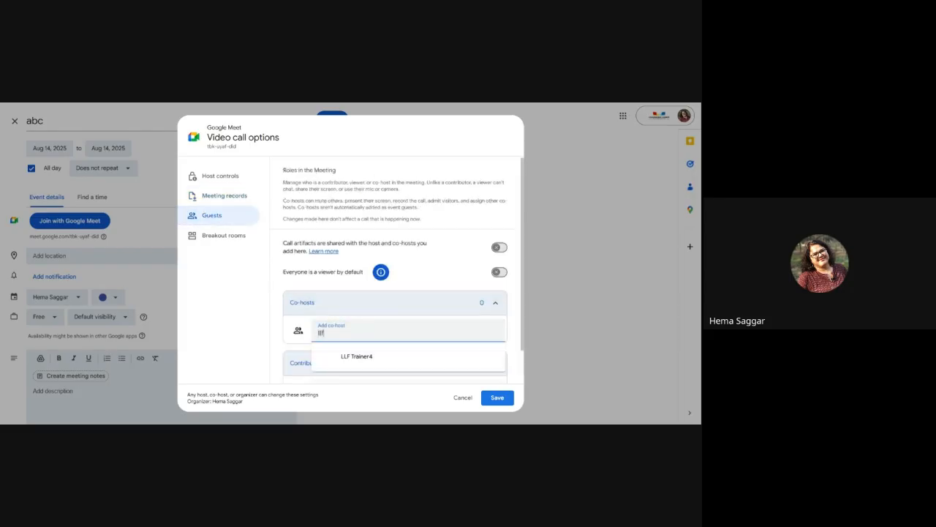
left_click(361, 363)
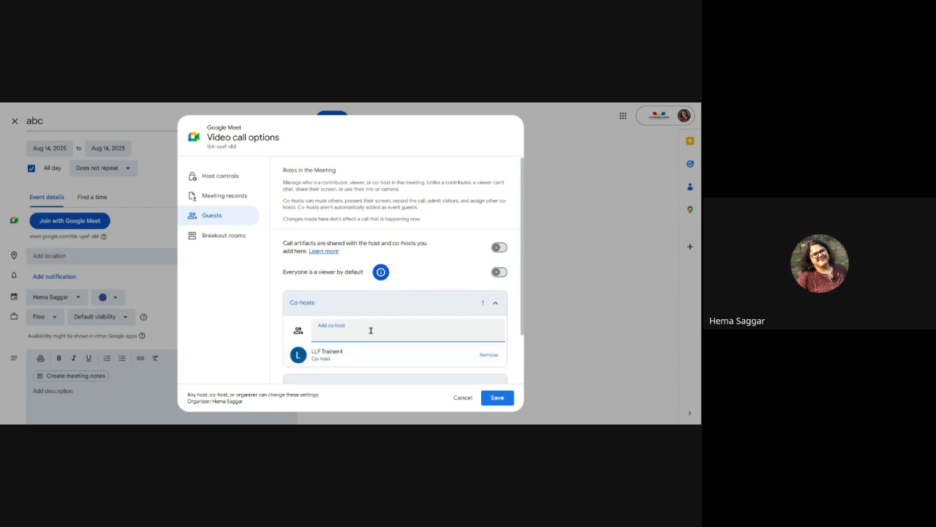
Step: Set up breakout rooms, placing the trainer in Breakout 1 of 2, and save
scroll(387, 318, "down", 1)
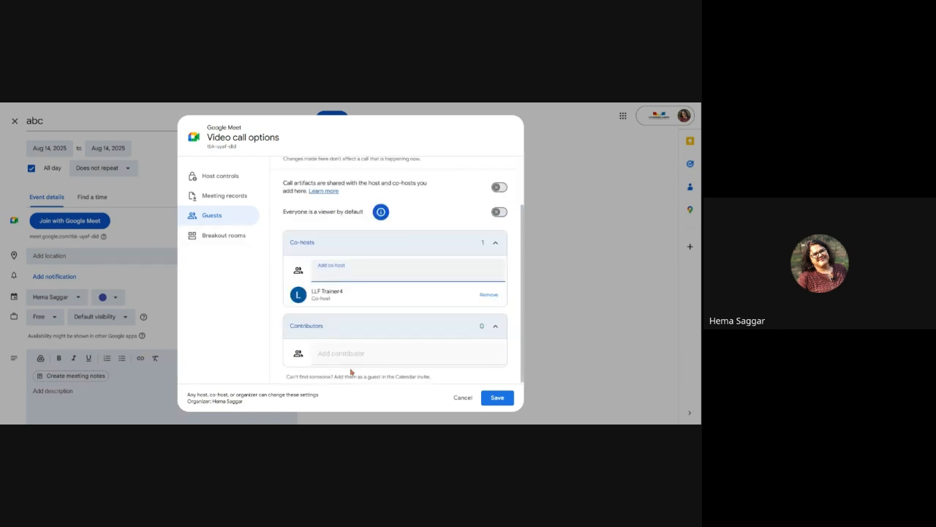
left_click(226, 238)
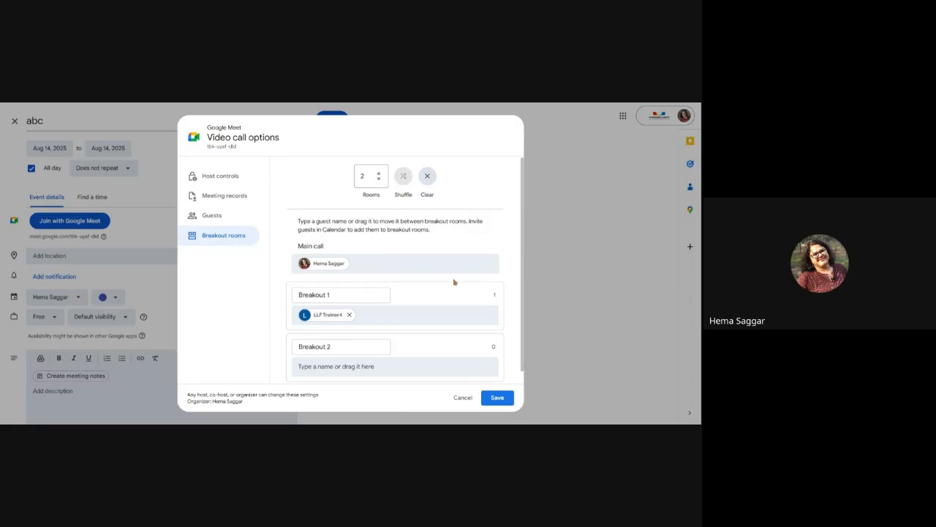
scroll(458, 276, "down", 1)
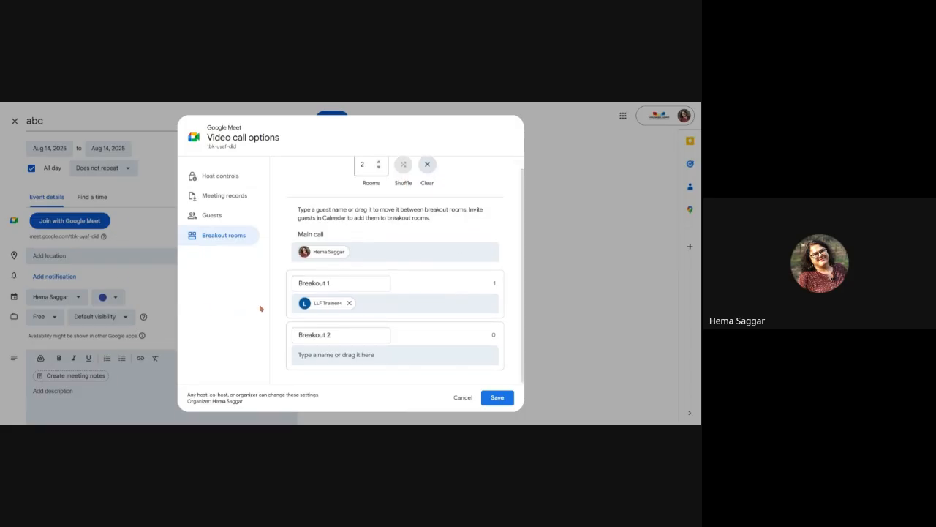
left_click(498, 399)
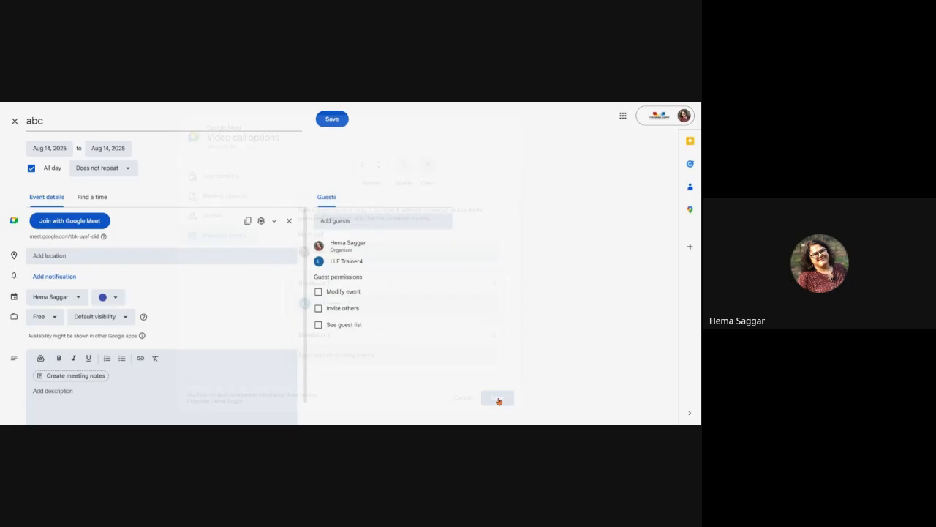
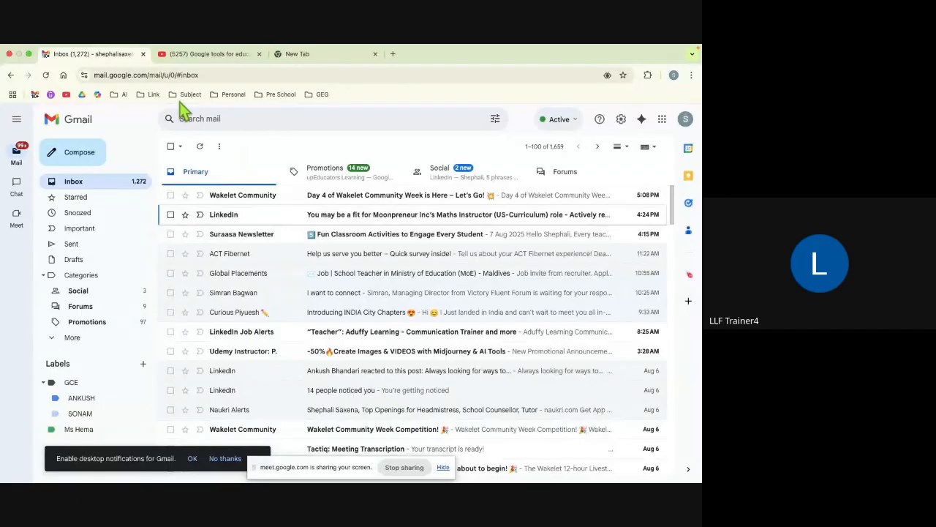
Step: Search the mailbox for mail from a recent sender (8 results), then clear the search box
left_click(319, 119)
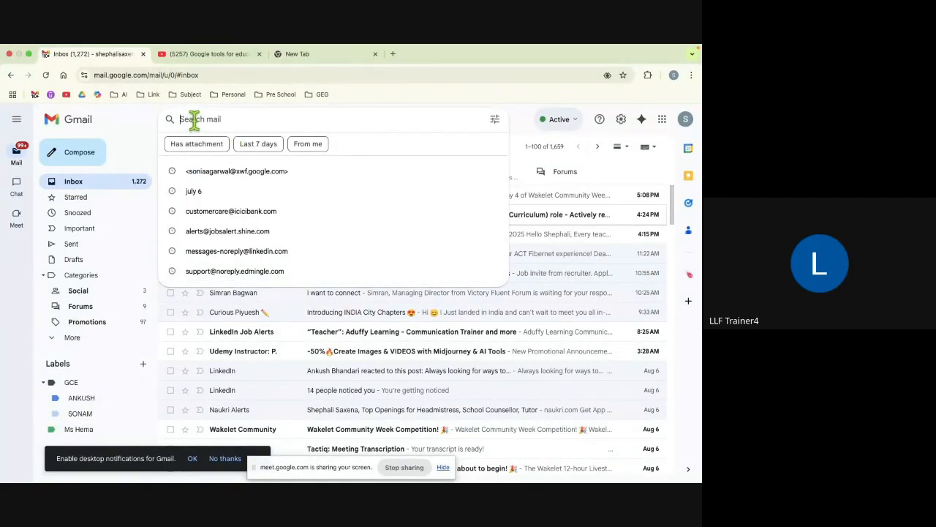
left_click(247, 180)
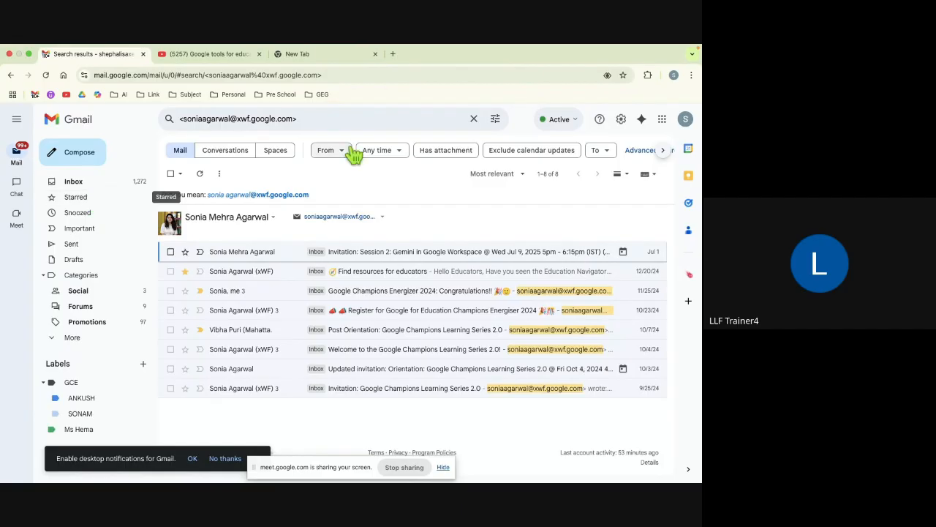
left_click(474, 120)
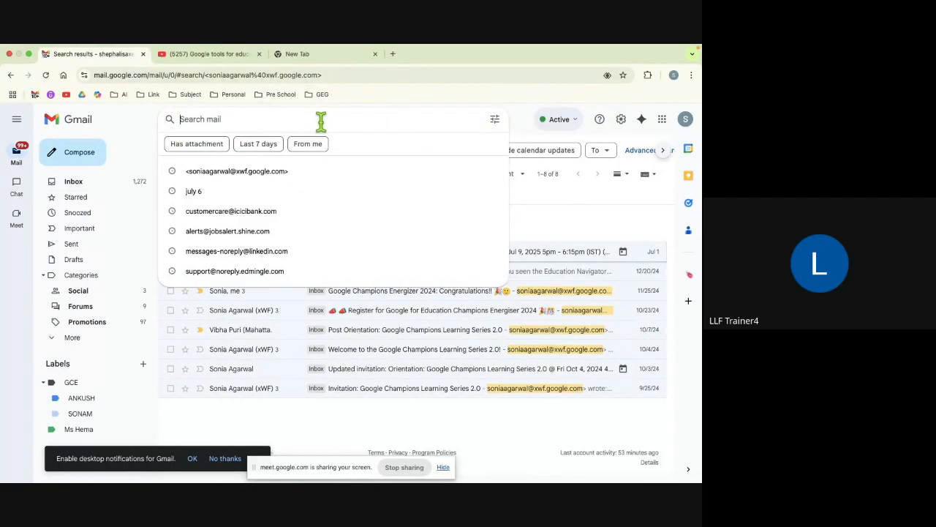
Step: Set the detailed search's From field to the suggested contact and proceed to Create filter
left_click(496, 121)
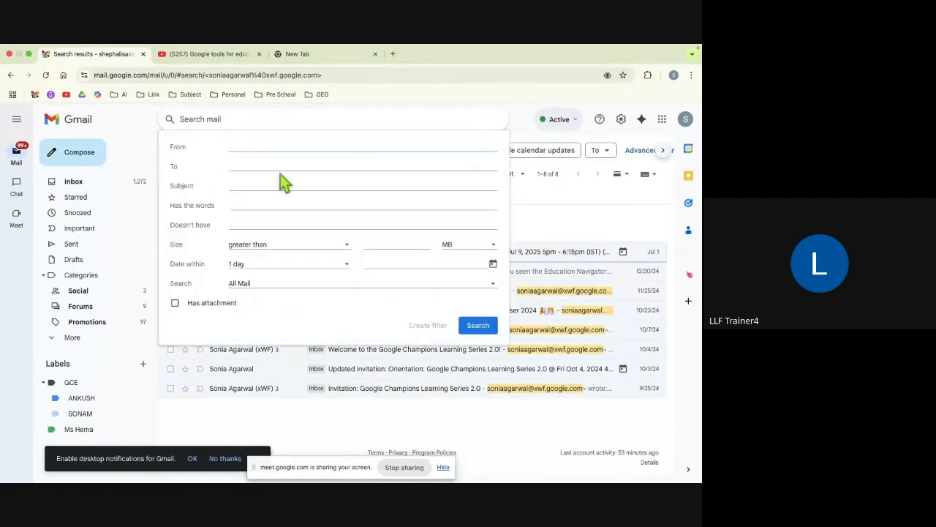
type("soni")
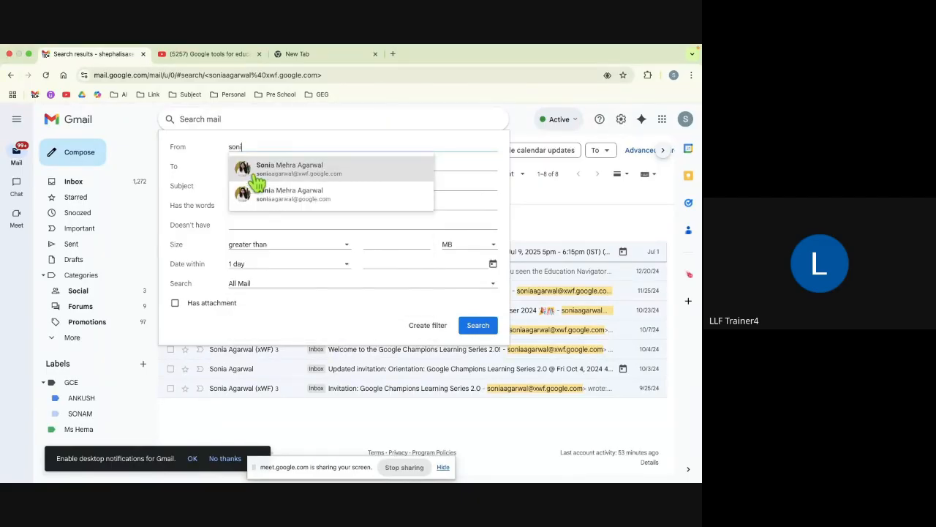
left_click(252, 175)
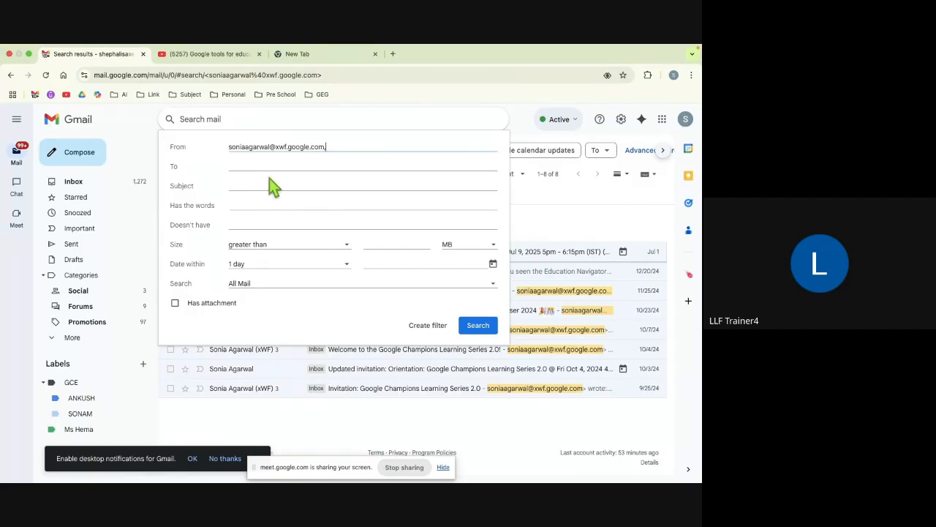
left_click(434, 330)
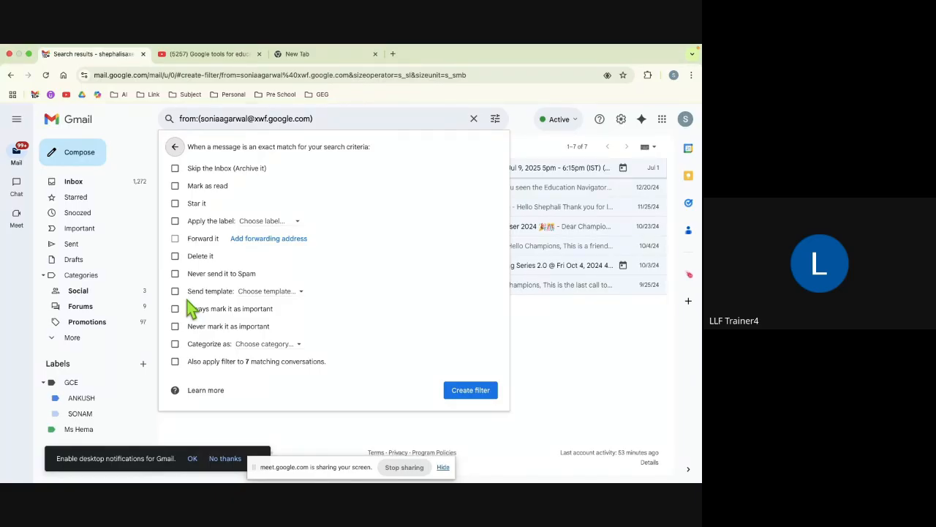
Step: Tick Star it and Never send it to Spam, then jump to adding a forwarding address
left_click(174, 203)
left_click(175, 274)
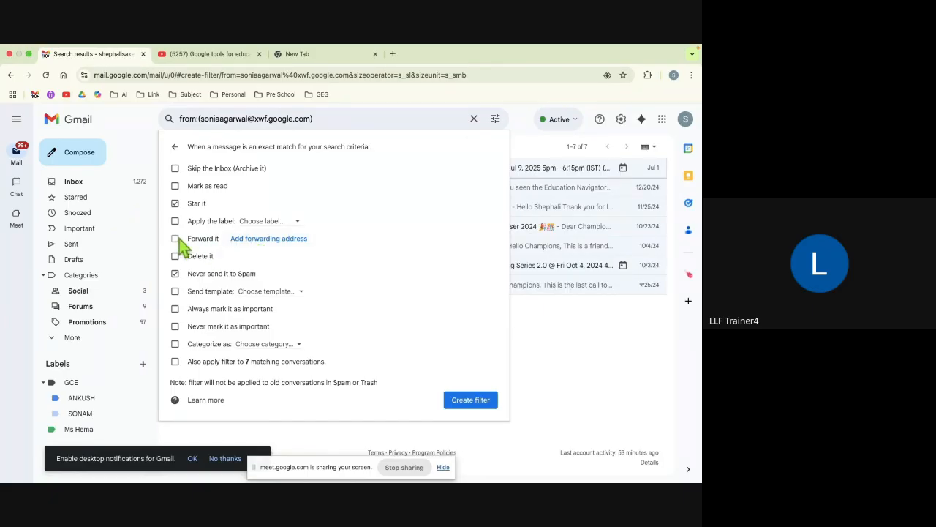
left_click(265, 241)
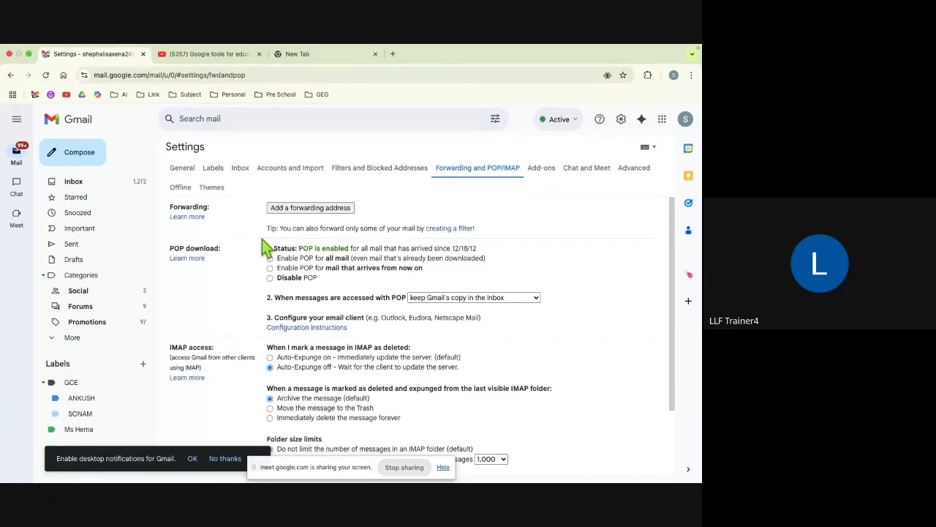
Step: Glance at the General settings, return to the inbox, and reopen the detailed search form
left_click(183, 169)
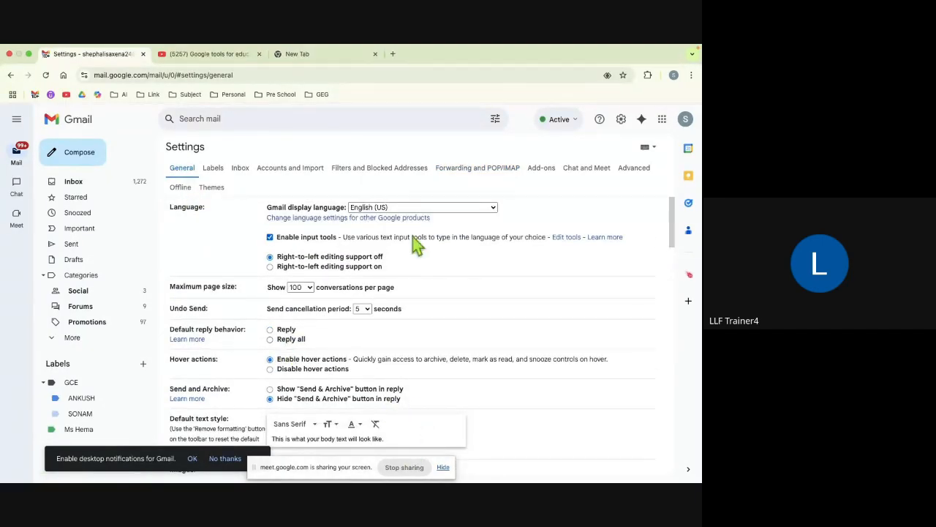
left_click(102, 183)
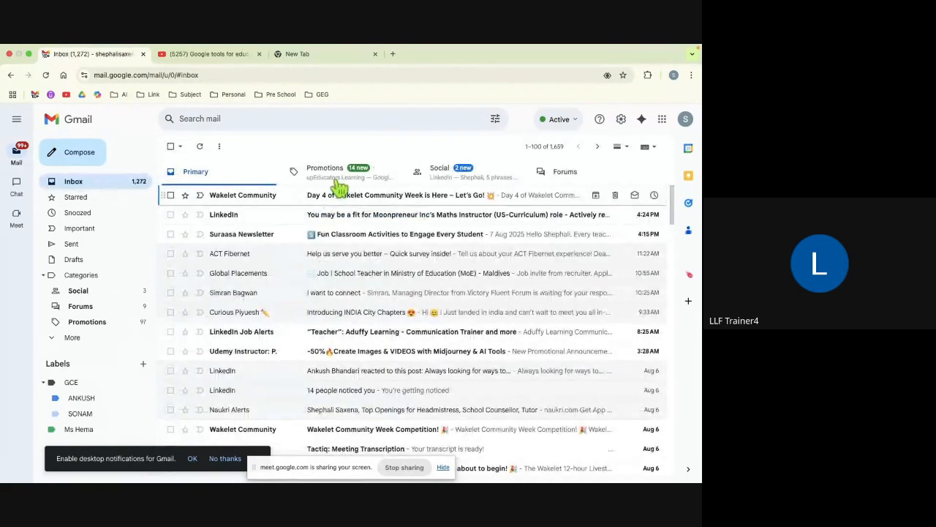
left_click(495, 119)
Step: Set From to the suggested contact in the detailed search and proceed to filter creation
left_click(327, 147)
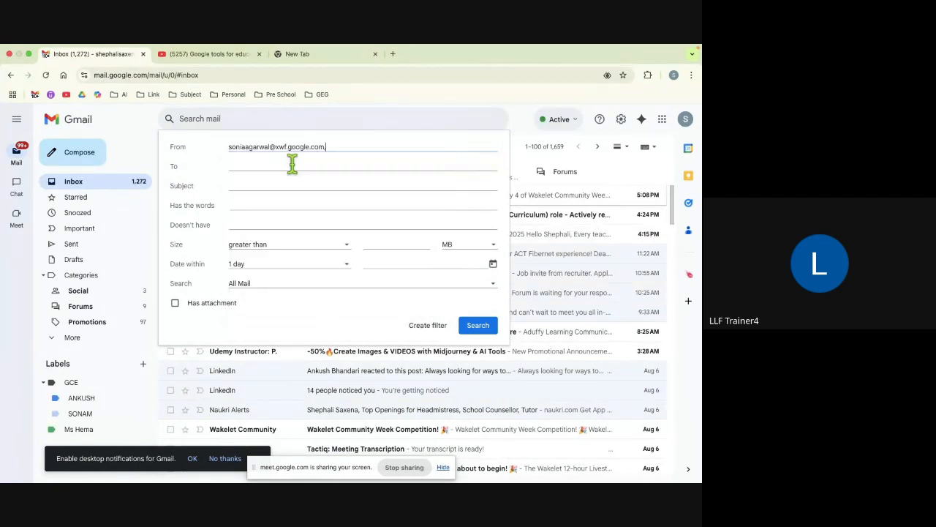
left_click(296, 169)
left_click(431, 329)
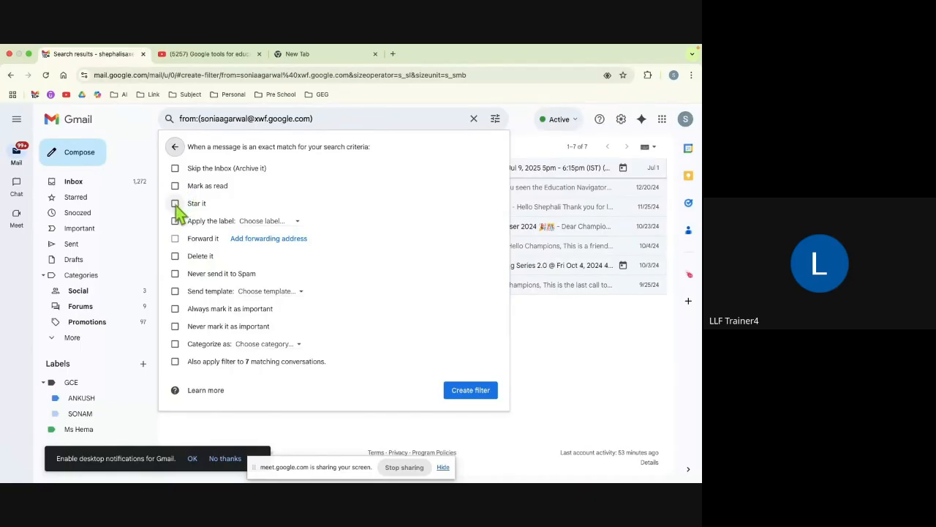
Step: Save the filter with Star it, Never send to Spam, Never mark as important; view Starred
left_click(175, 204)
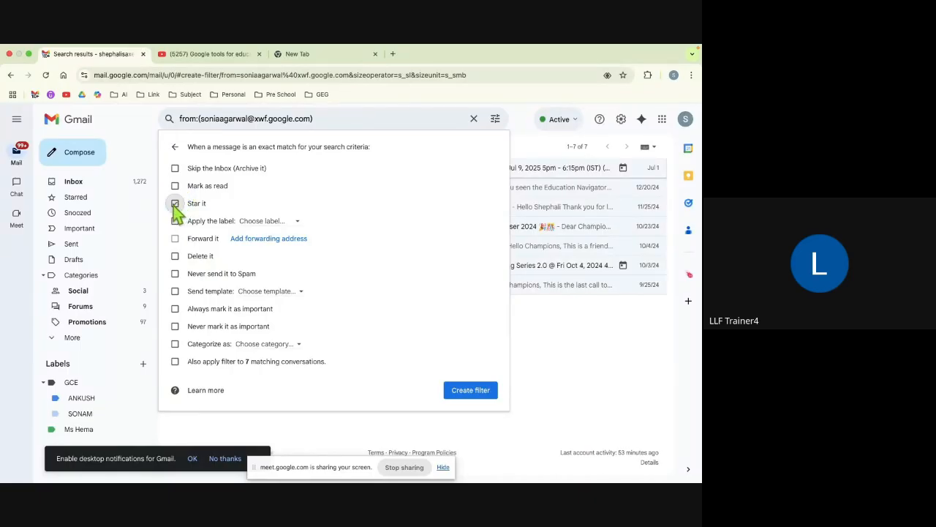
left_click(175, 274)
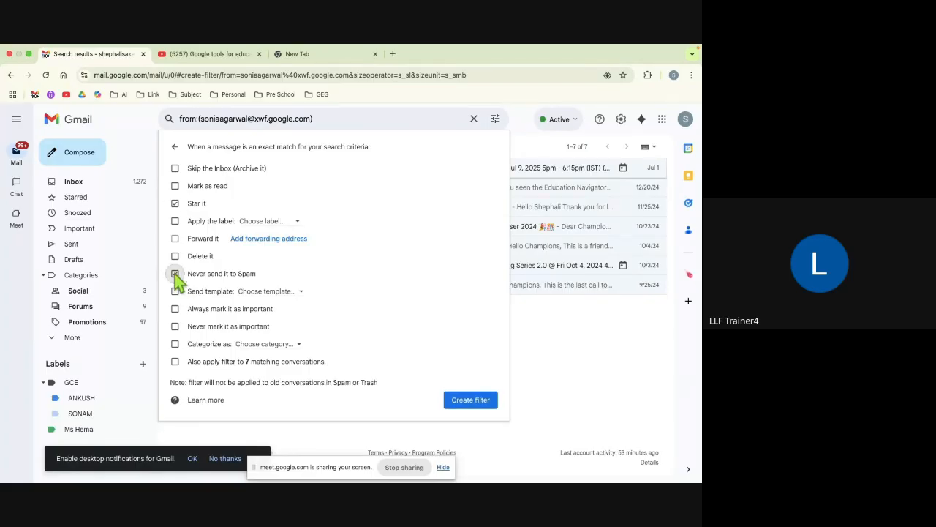
left_click(174, 326)
left_click(479, 407)
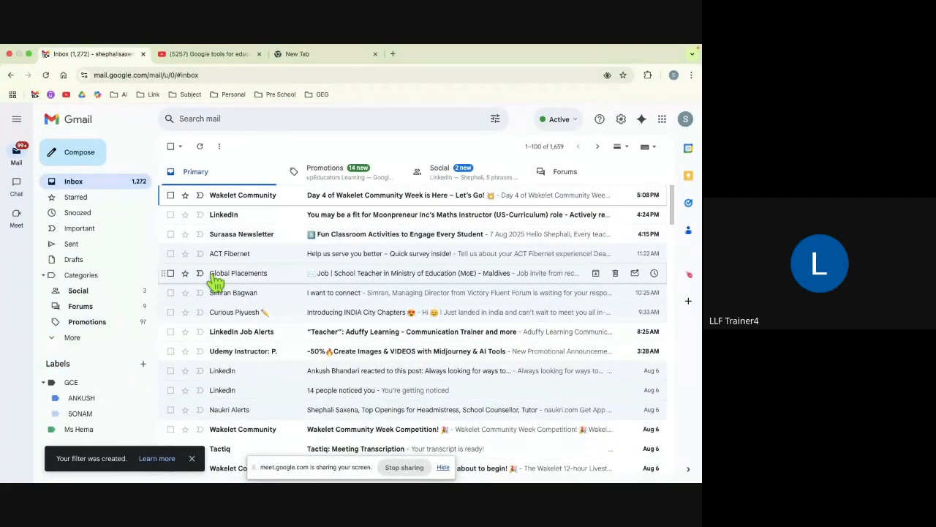
left_click(75, 197)
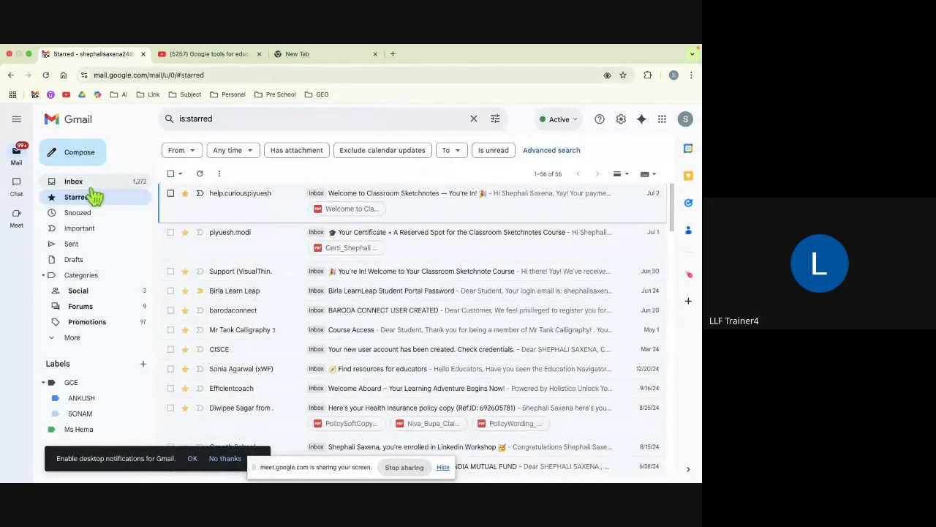
left_click(91, 187)
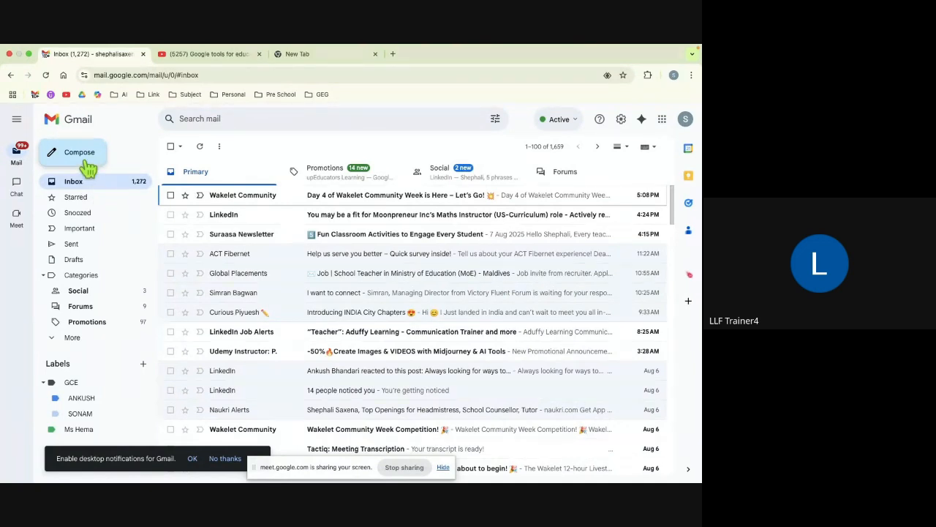
left_click(86, 161)
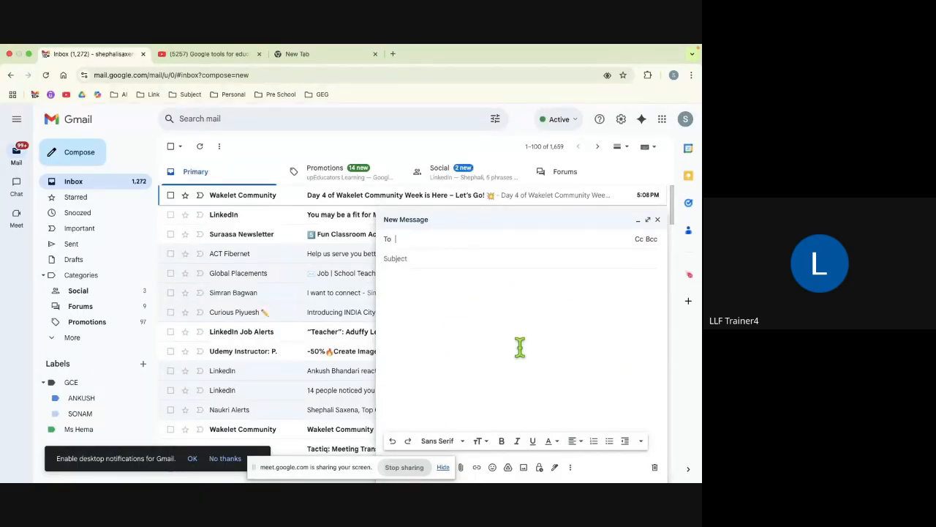
left_click(570, 467)
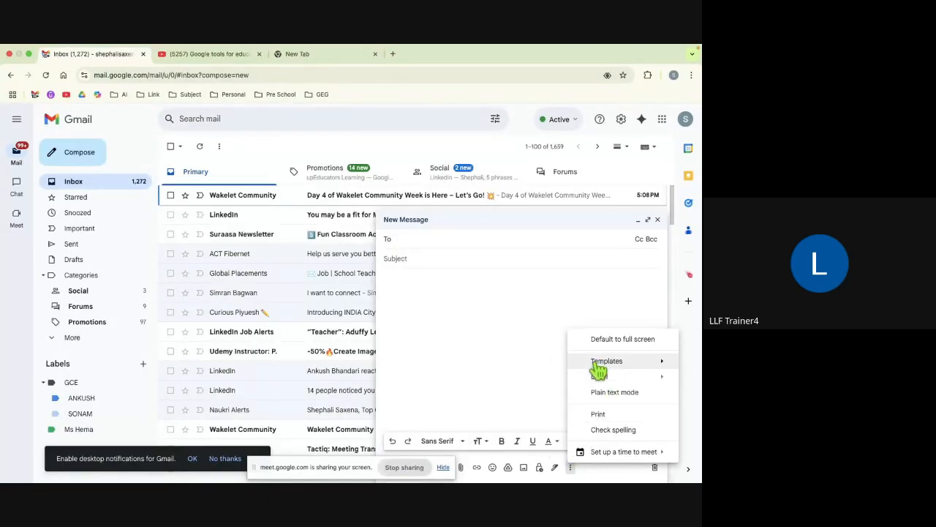
mouse_move(612, 367)
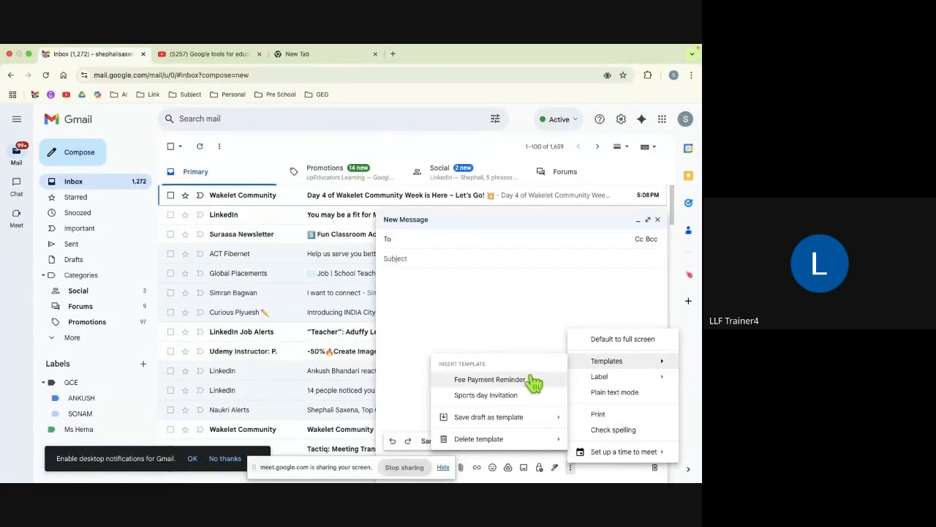
left_click(496, 395)
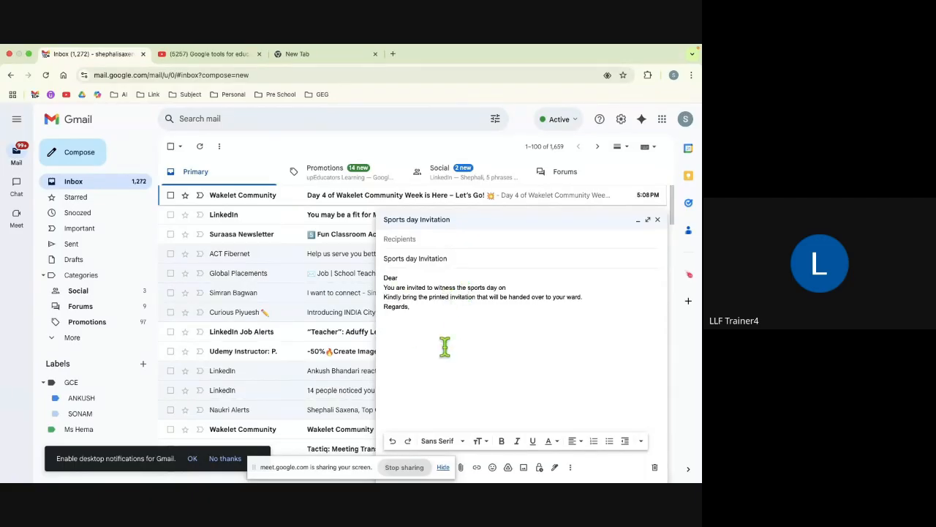
left_click(423, 239)
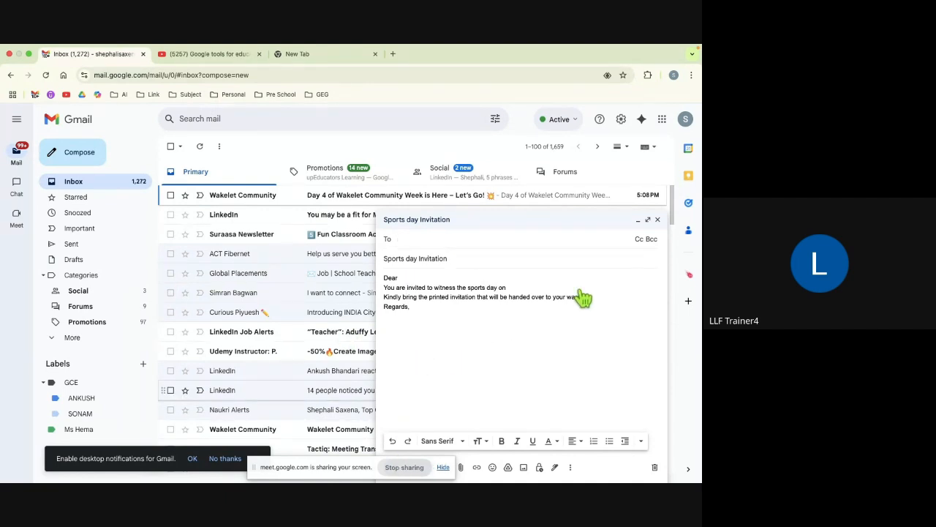
left_click(658, 220)
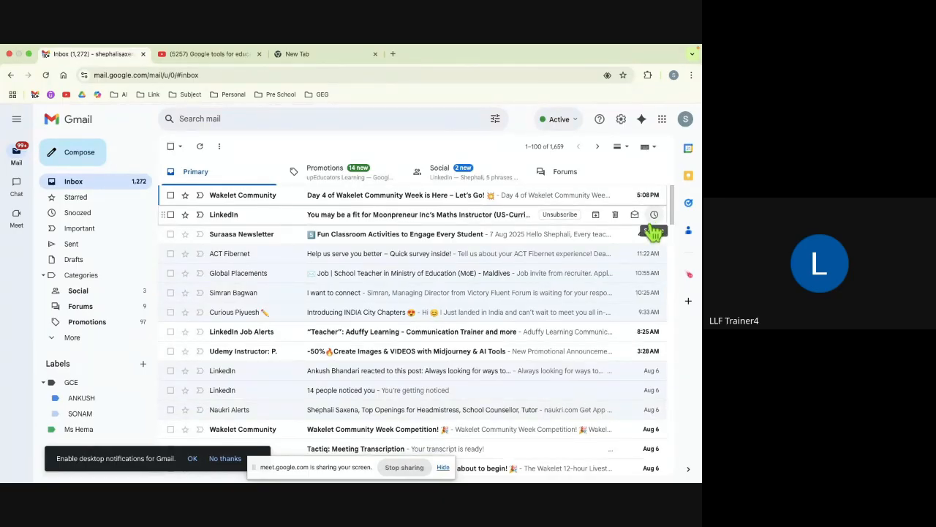
Step: Enable Custom keyboard shortcuts on the Advanced settings tab and save the changes
left_click(623, 119)
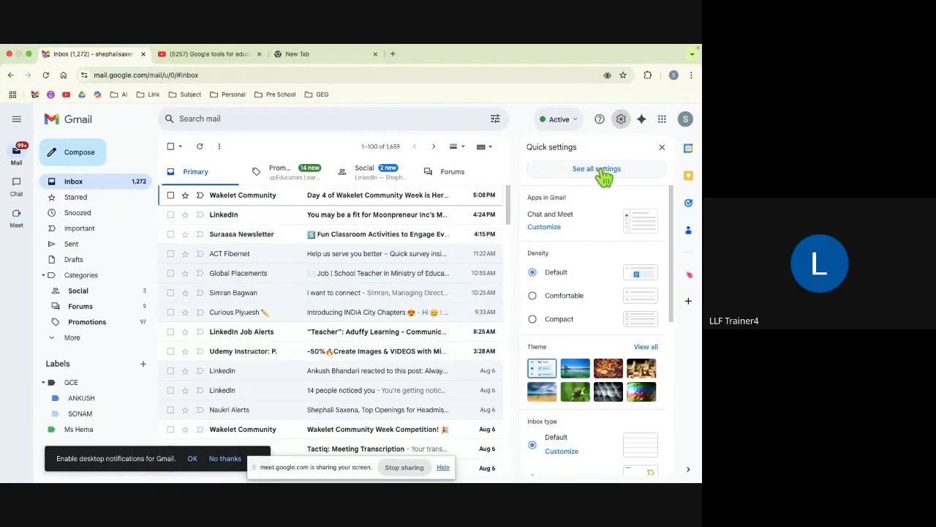
left_click(604, 170)
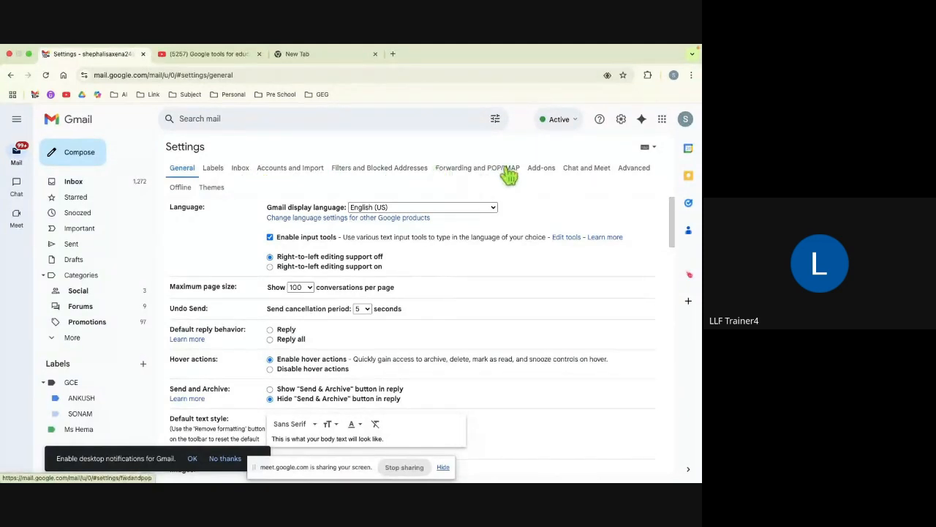
left_click(634, 170)
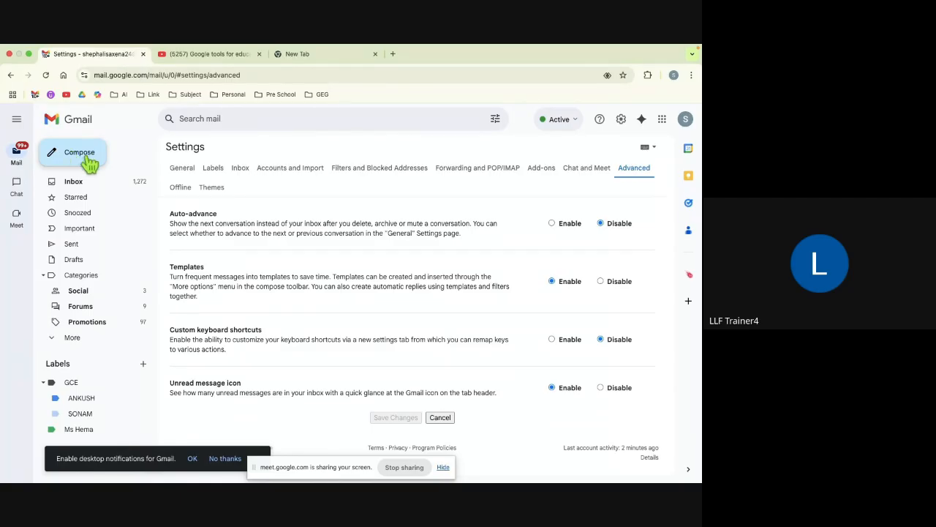
left_click(552, 340)
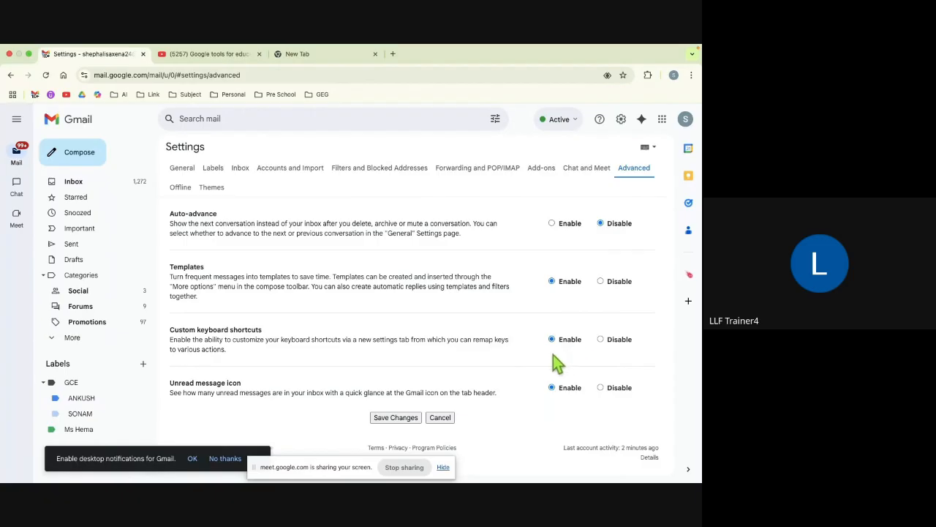
left_click(395, 418)
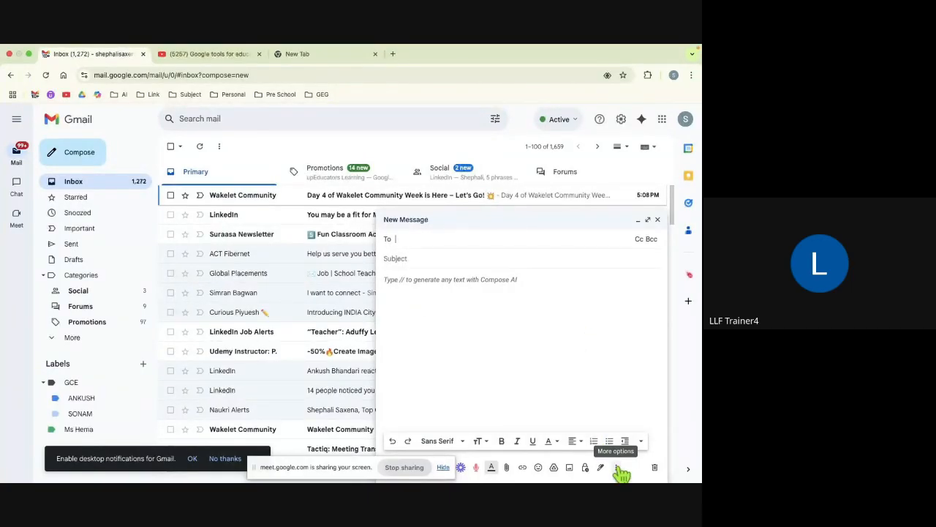
Step: Give the new message the subject 'PTM Notice'
left_click(617, 467)
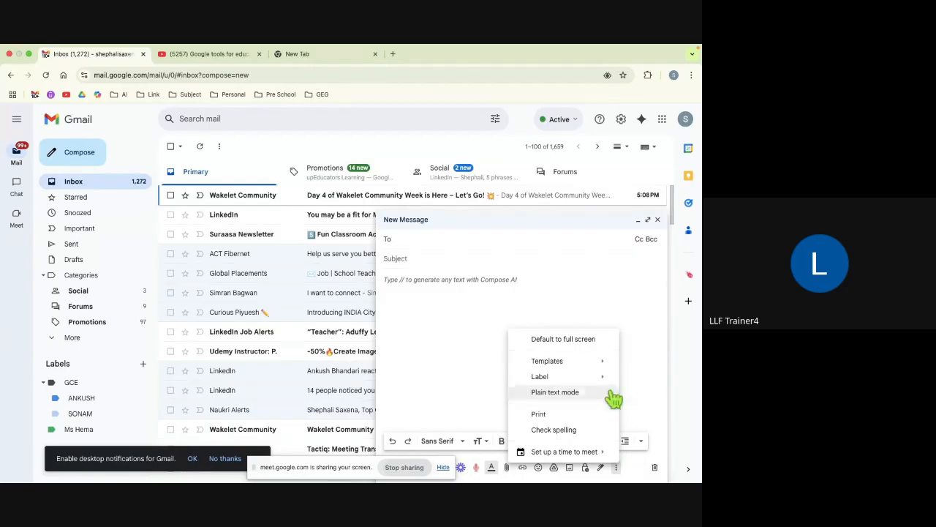
mouse_move(569, 368)
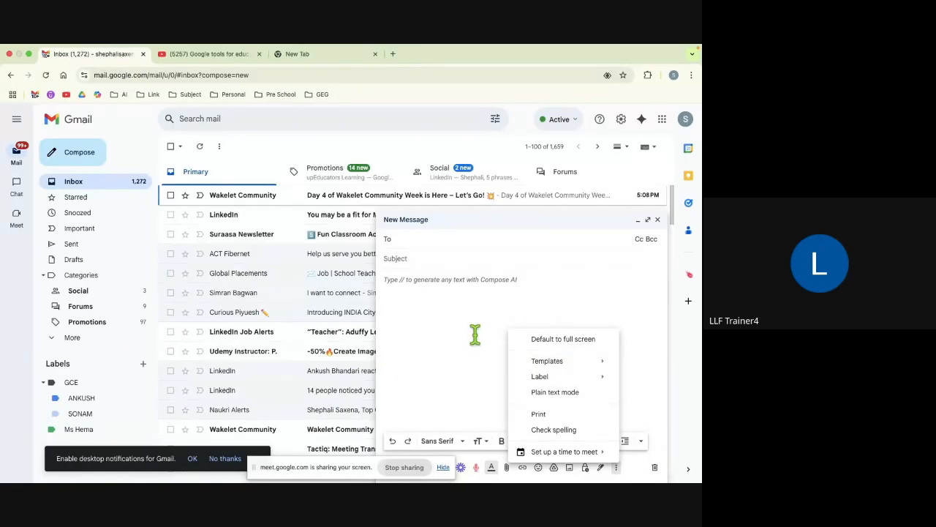
left_click(427, 259)
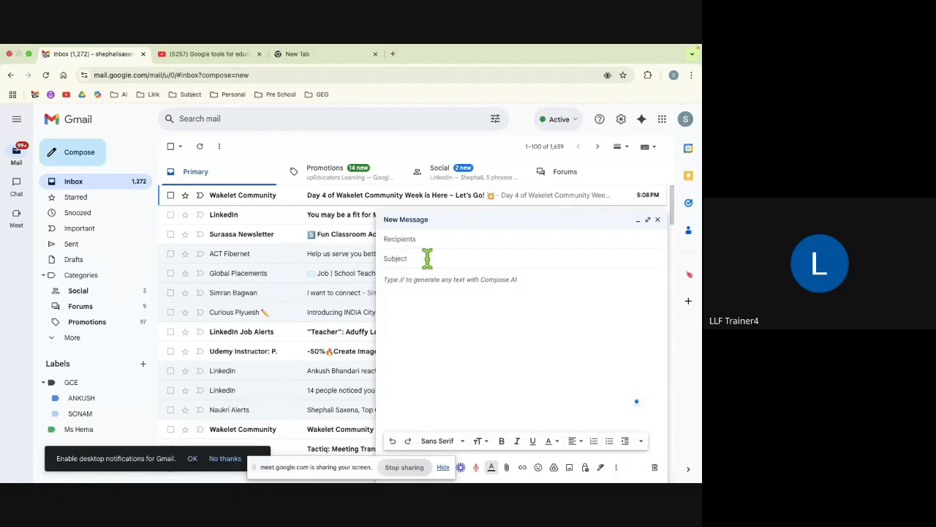
type("PTM Notice")
left_click(385, 286)
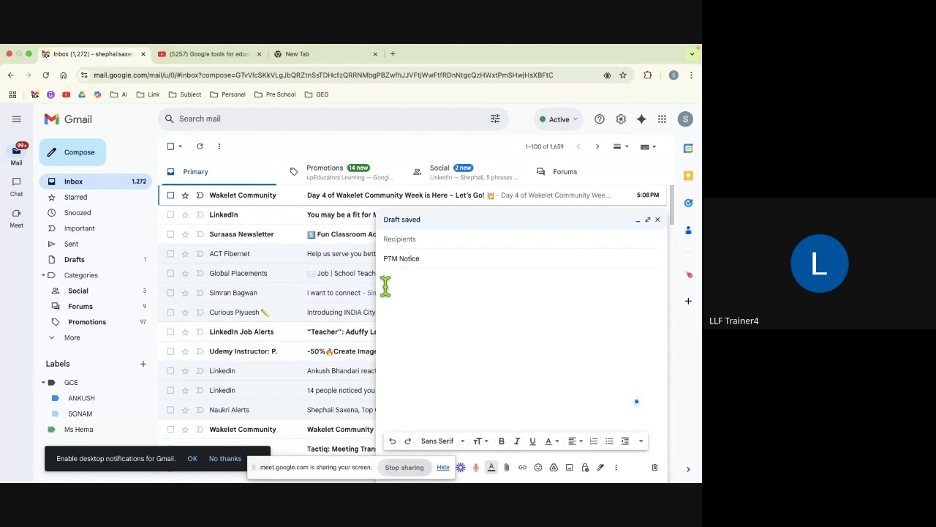
Step: Write 'Dear Parent', 'Greetings of the day', the Saturday PTM reminder with date blank, and a Regards sign-off
type("Dear Parent")
key("Return")
type("Greet")
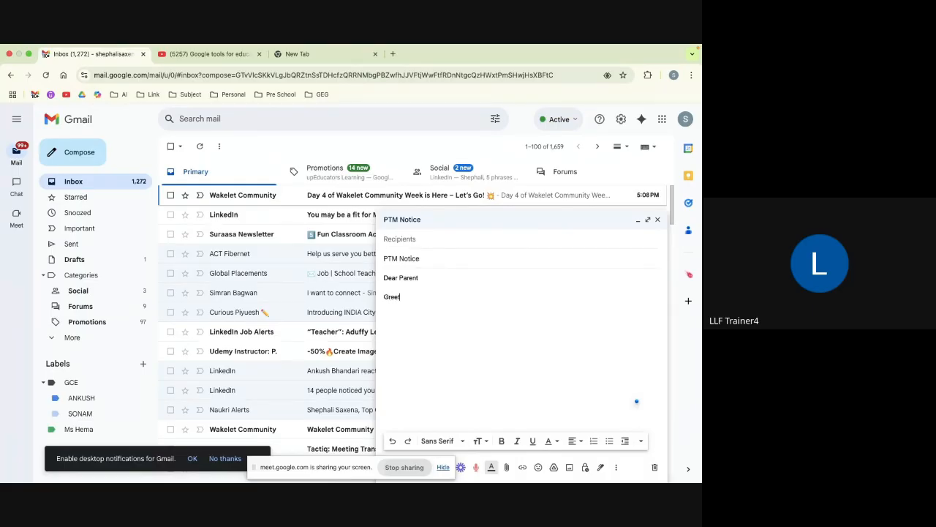
type("ings of the day!")
key("Return")
type("Gentle reminde")
key("BackSpace")
type("der for t")
type("e")
type("he upc")
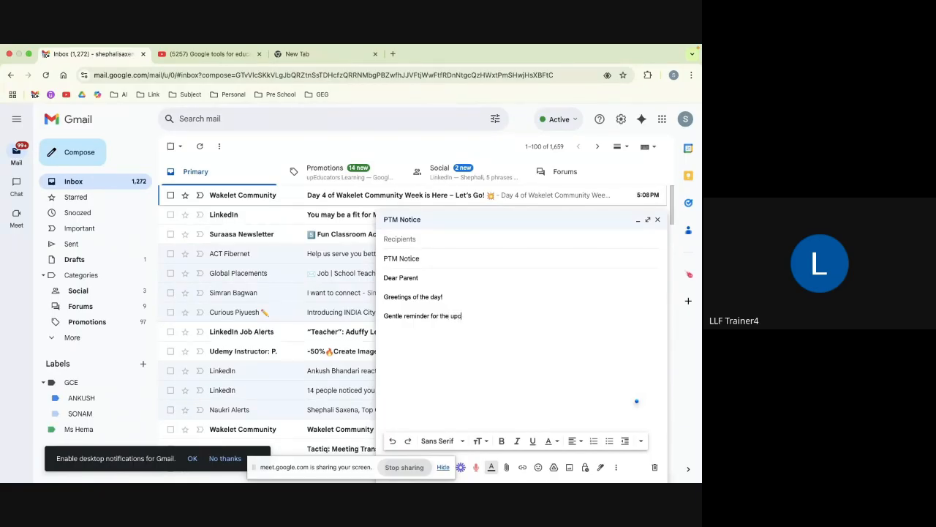
type("oming ptm on this coming saturday , date")
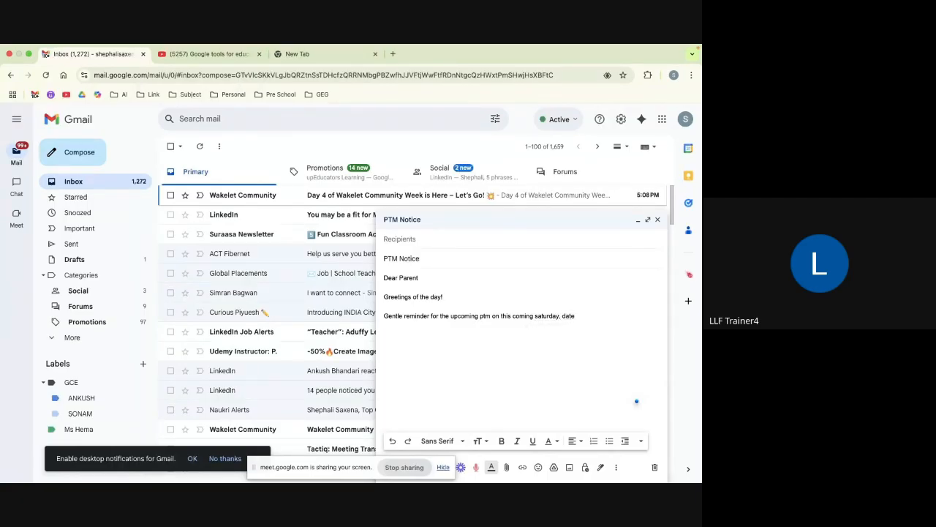
type(". ")
type("__________")
type("Regards ")
type("Shephali")
left_click(616, 468)
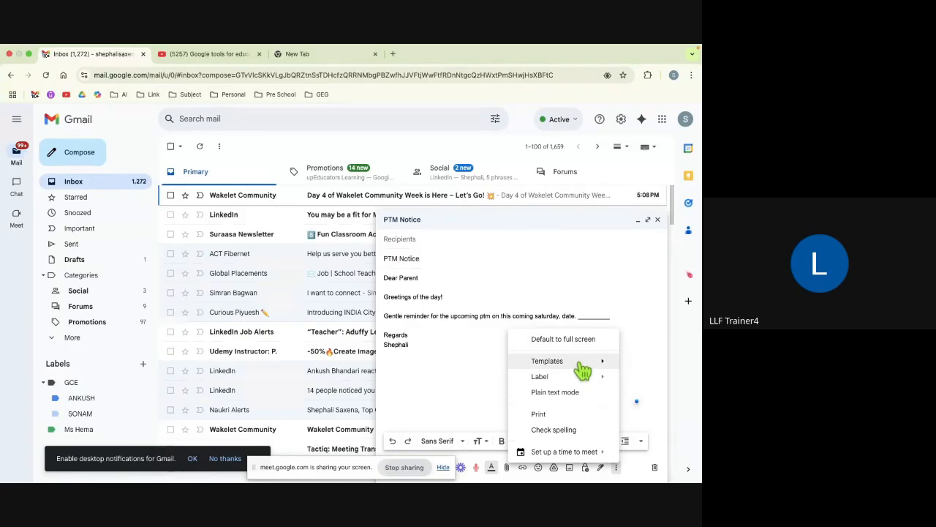
Step: Save the draft as a new template named PTM Notice and close the draft
mouse_move(584, 368)
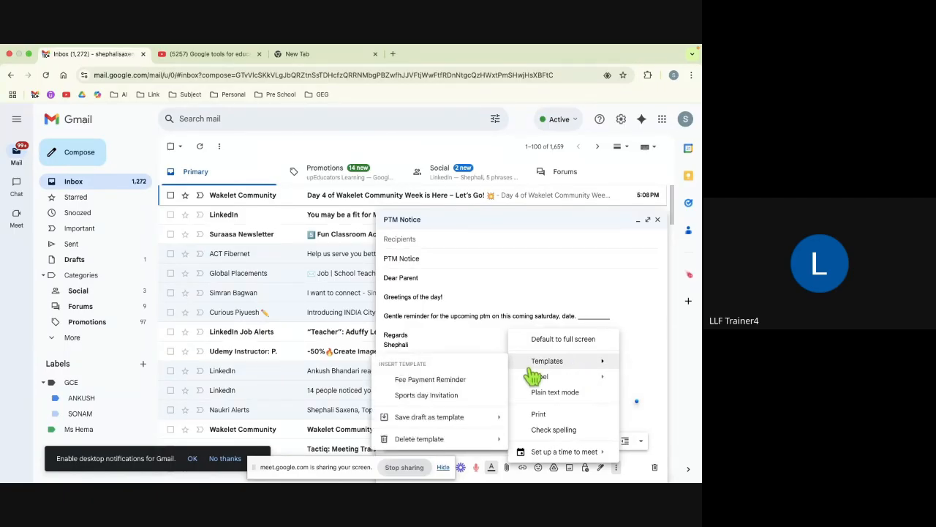
mouse_move(444, 428)
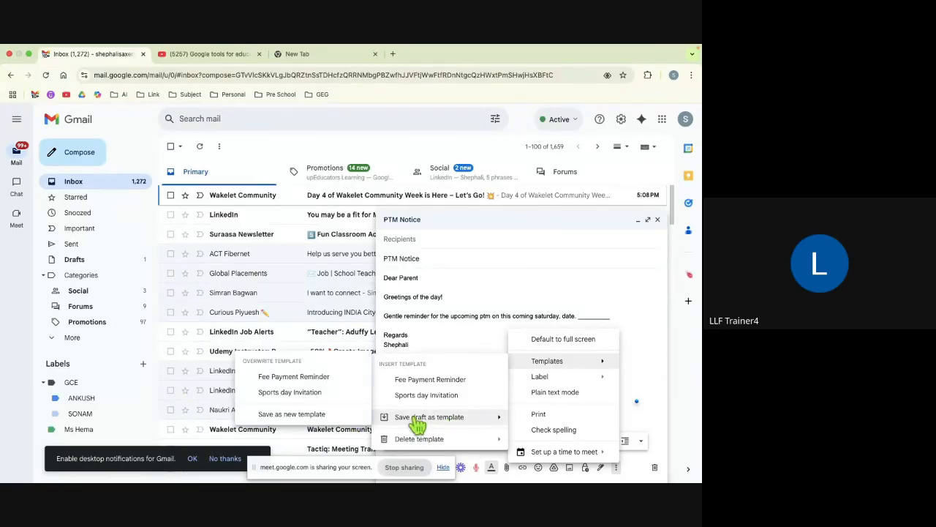
left_click(304, 420)
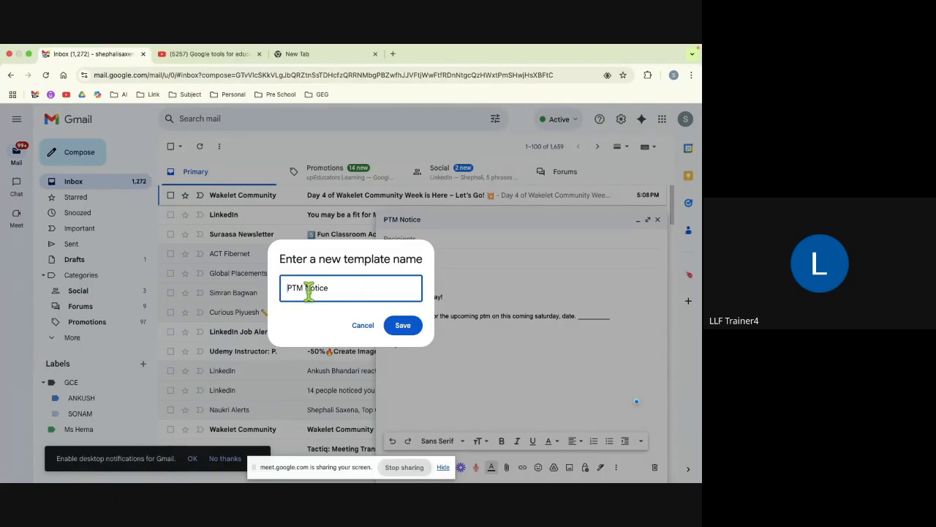
left_click(410, 331)
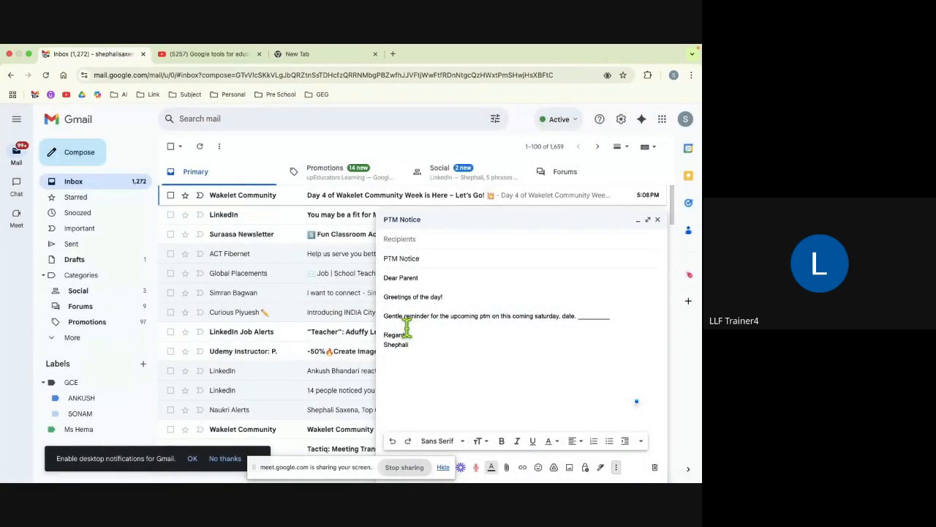
left_click(657, 219)
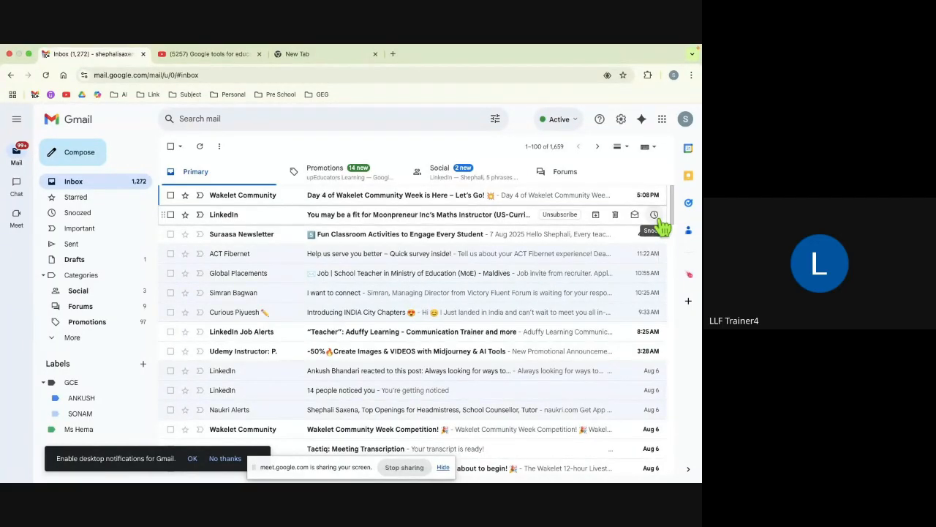
key("c")
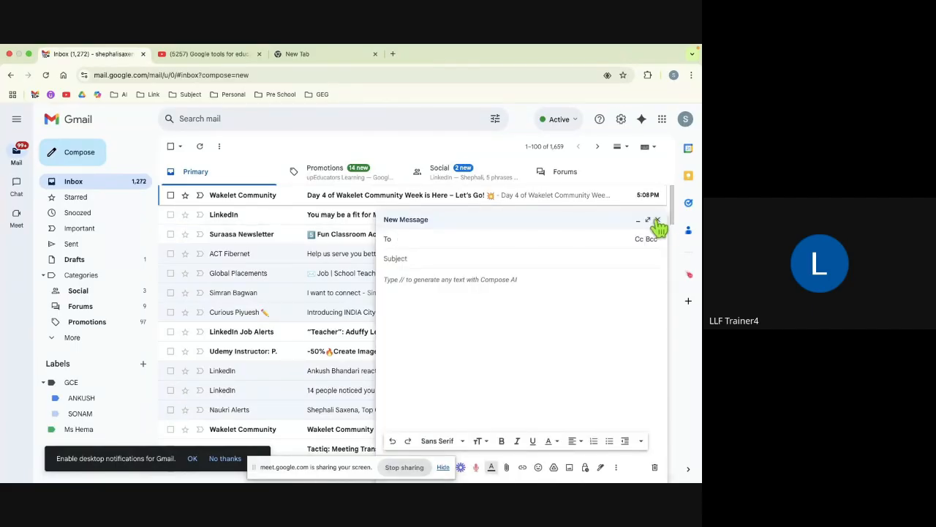
Step: Fill the new message's subject and body from the PTM Notice template
left_click(617, 468)
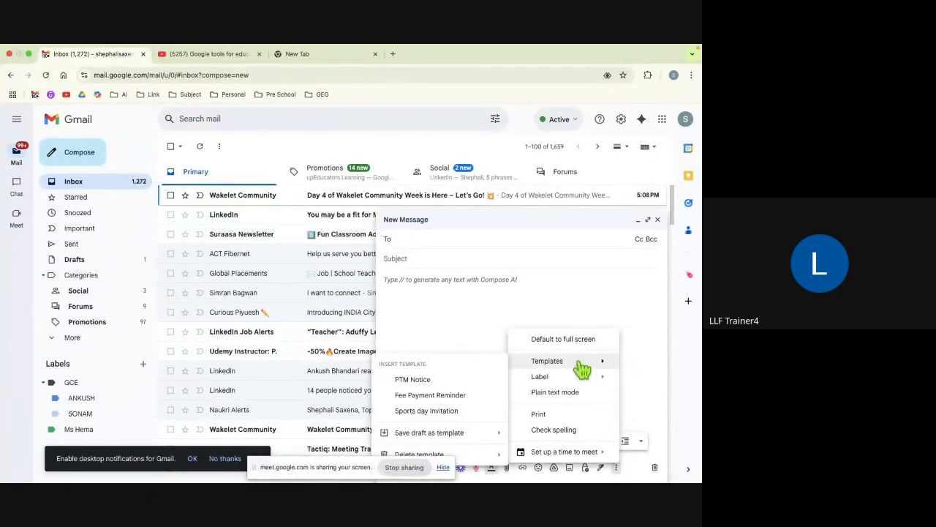
left_click(425, 383)
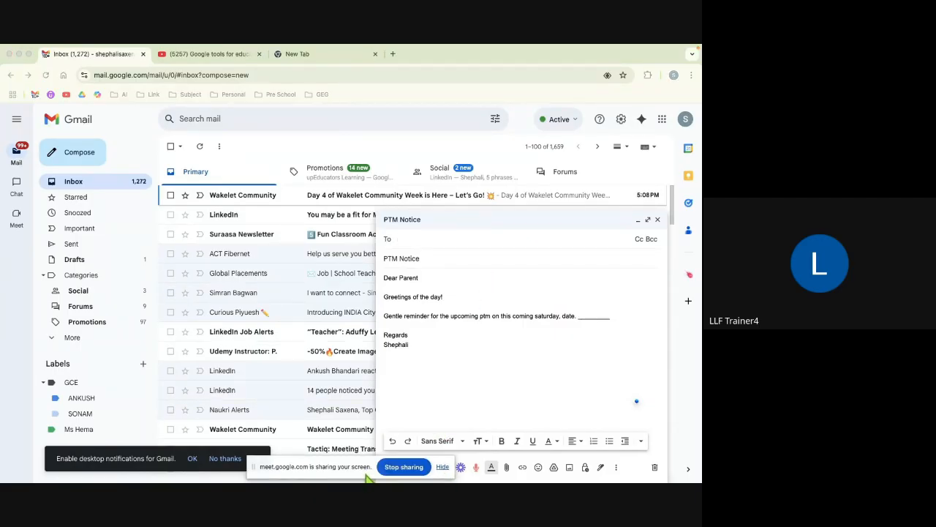
left_click_drag(401, 472, 321, 291)
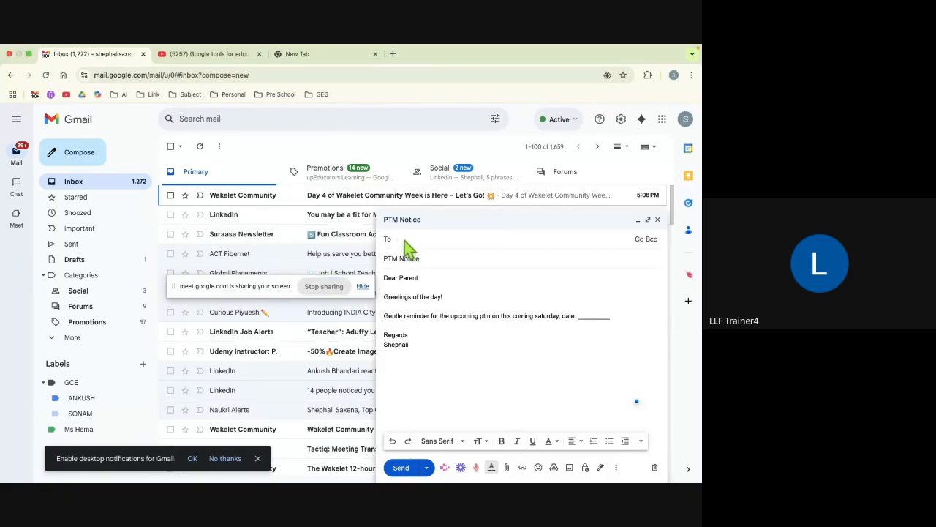
Step: Type the contact's name in To and pick their suggested address as recipient
type("hema")
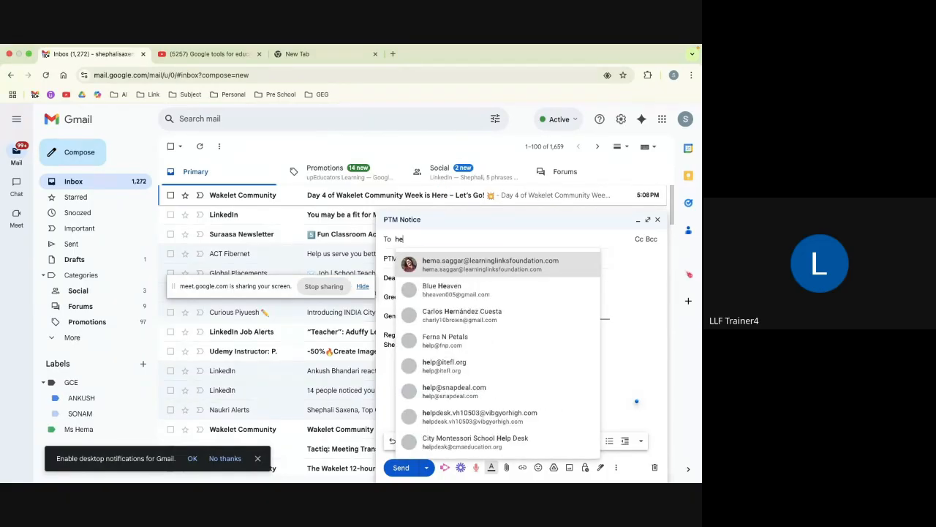
left_click(430, 268)
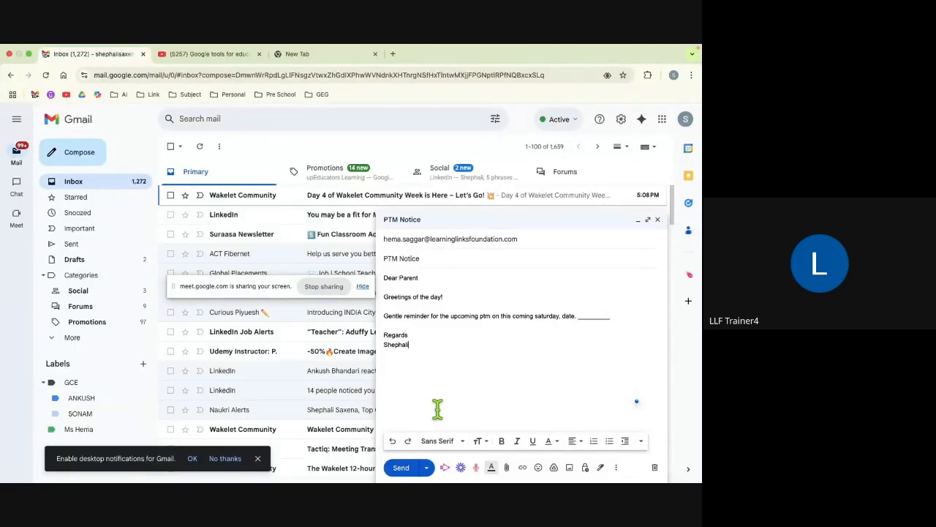
Step: Schedule the email to send on Tuesday, August 19 at 6:57 PM
left_click(428, 468)
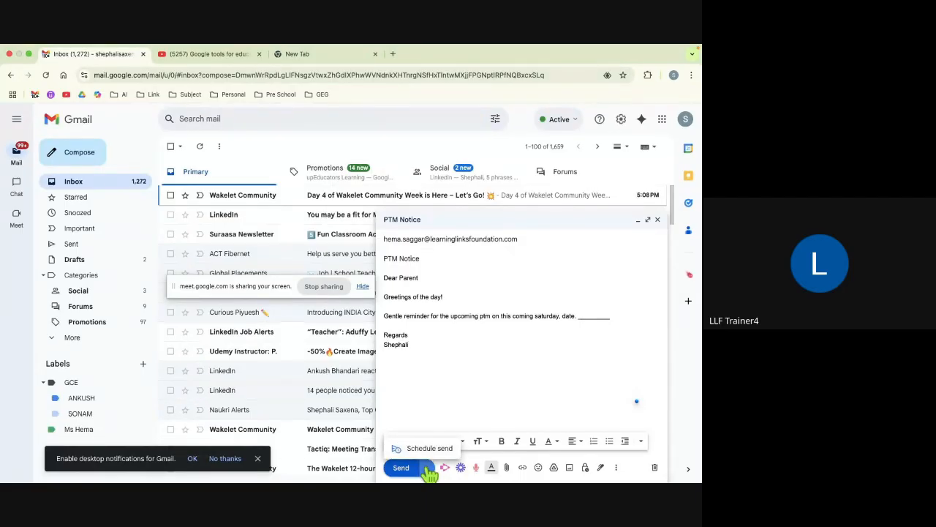
left_click(428, 449)
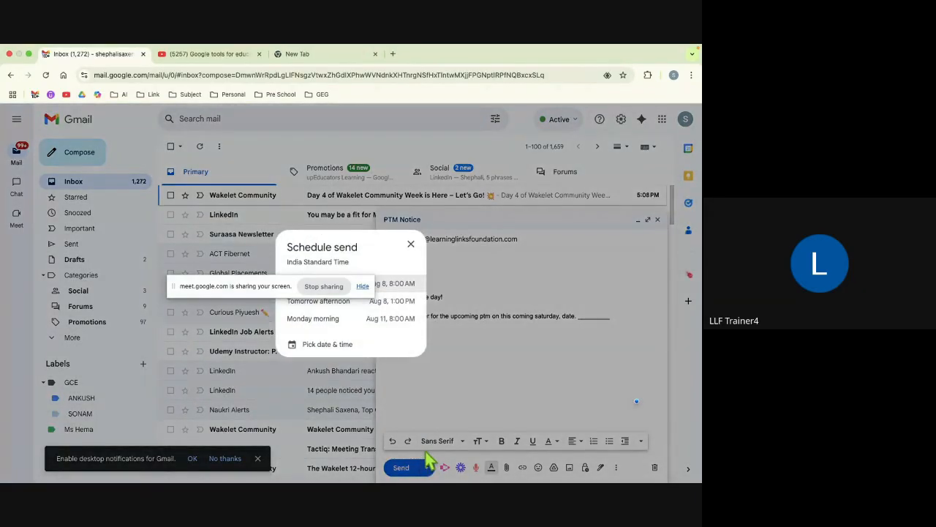
left_click(335, 351)
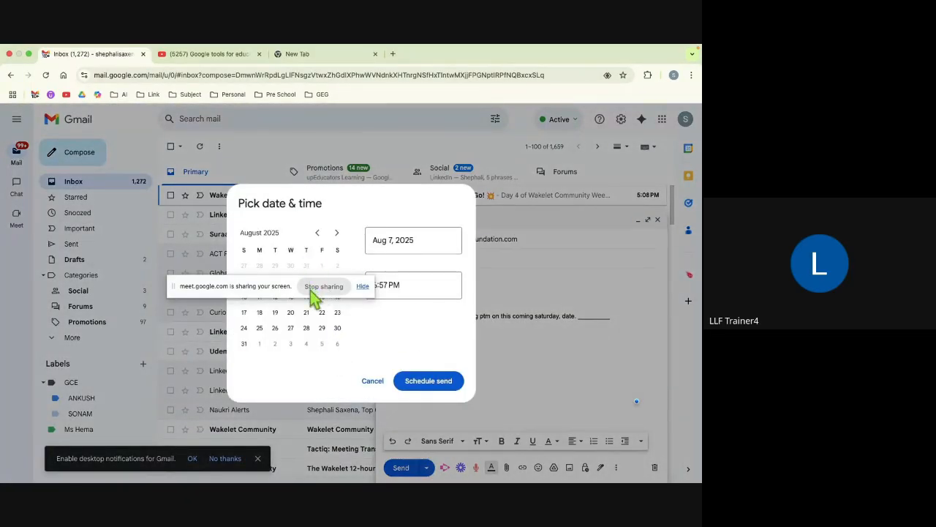
left_click_drag(283, 292, 282, 210)
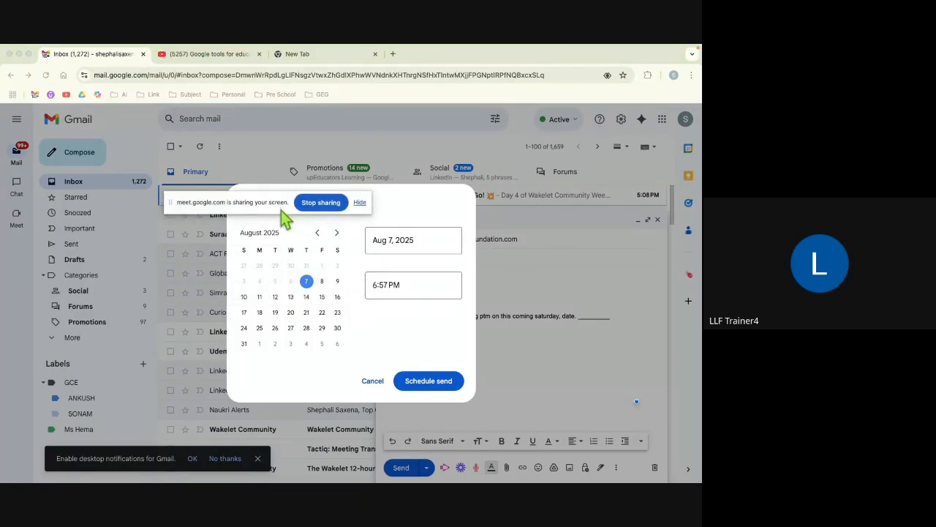
left_click(361, 203)
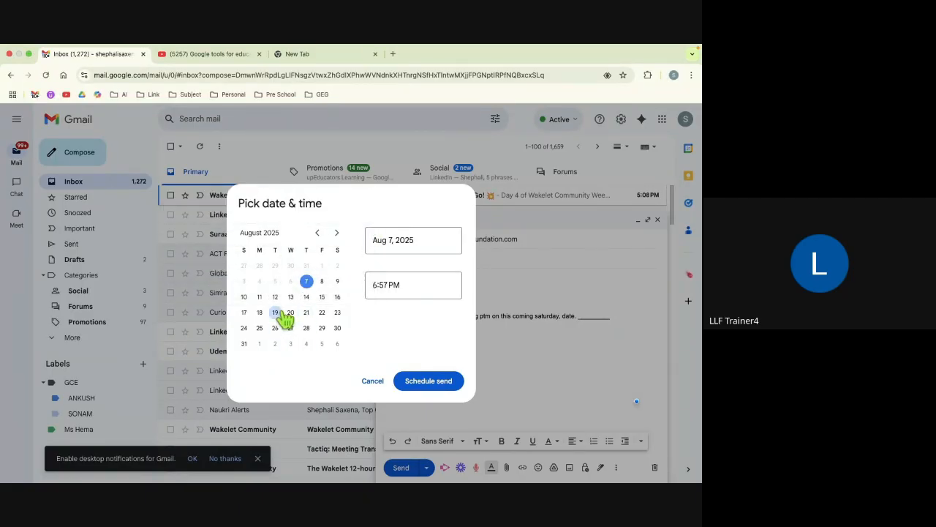
left_click(276, 313)
left_click(378, 284)
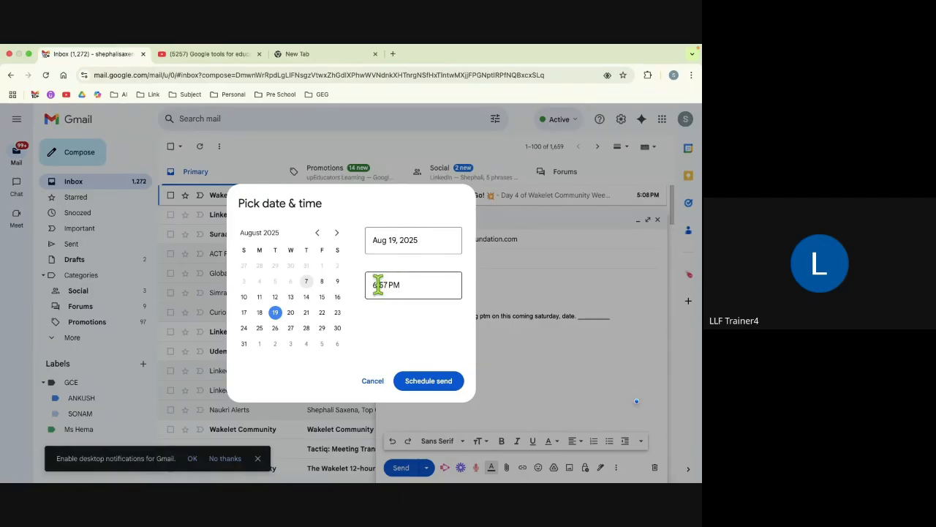
left_click(379, 284)
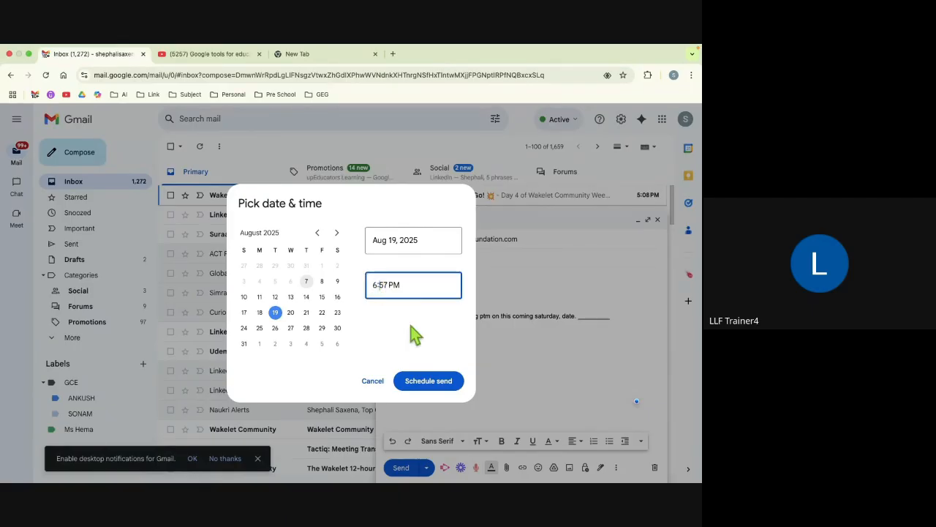
left_click(431, 381)
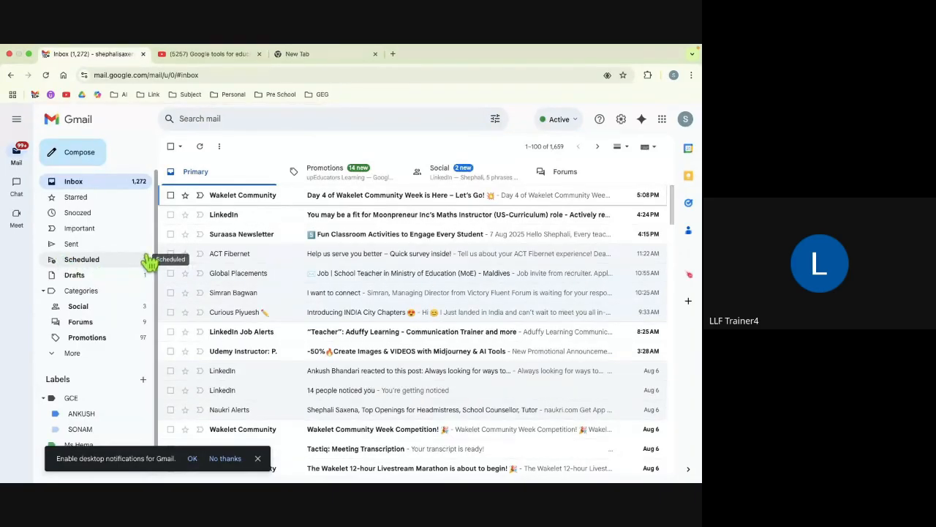
Step: Trash the PTM Notice email under Scheduled to cancel its send, then go back to Inbox
left_click(82, 261)
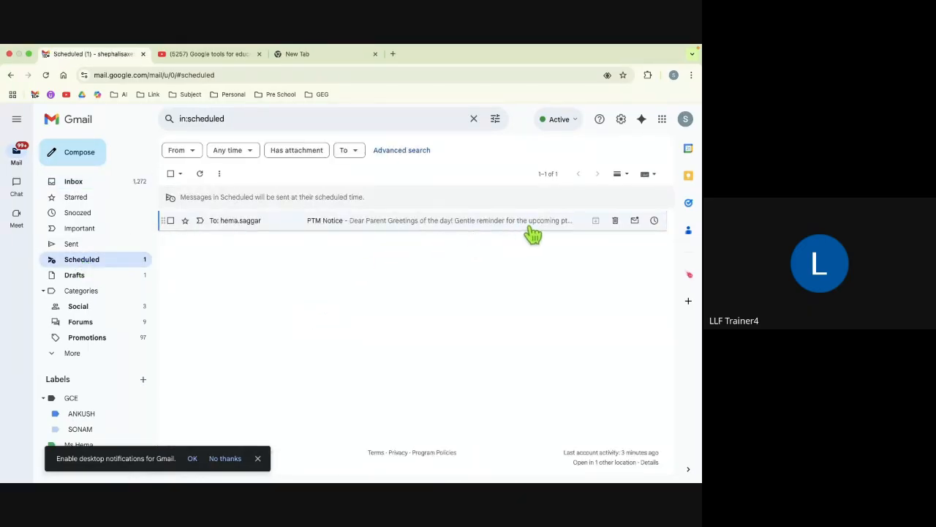
left_click(615, 222)
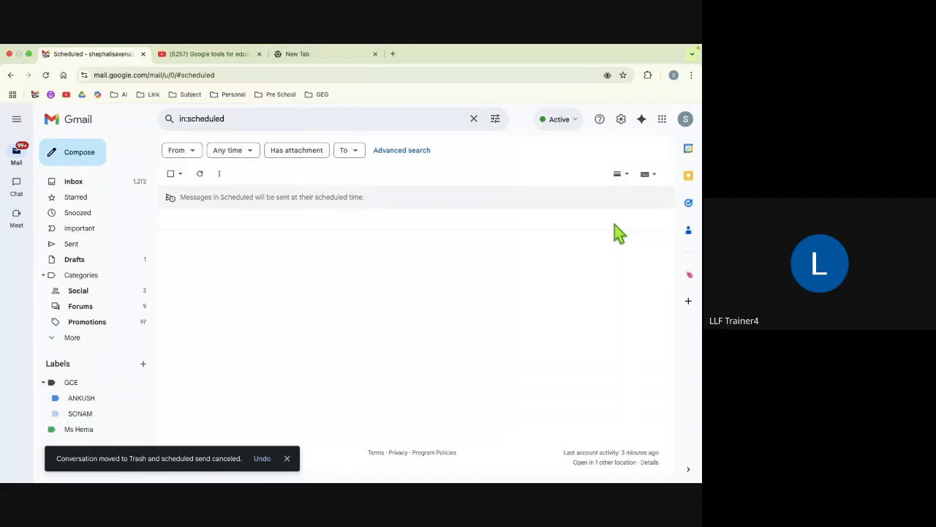
left_click(80, 184)
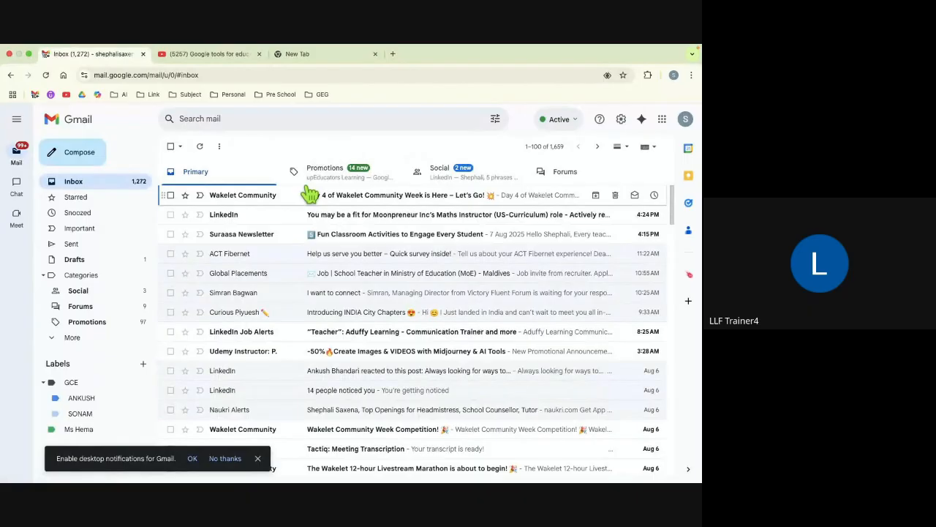
scroll(329, 377, "down", 5)
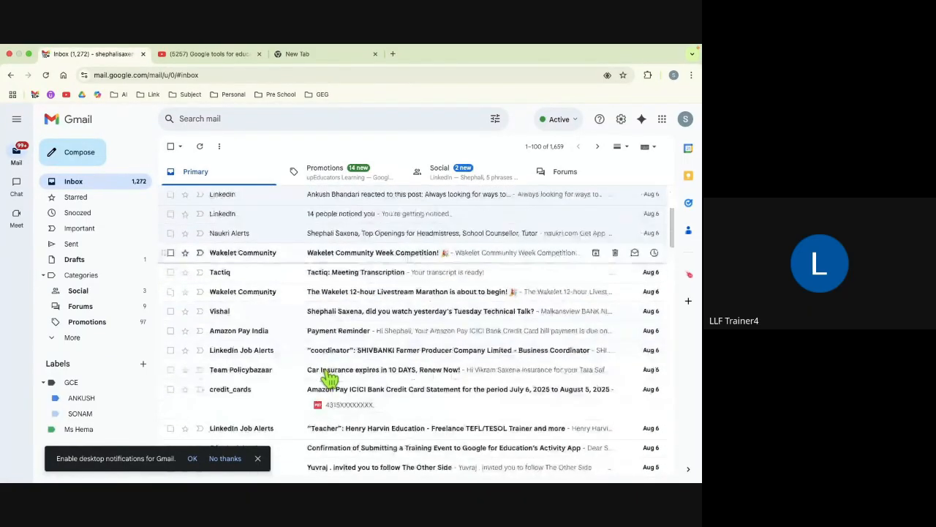
scroll(329, 377, "up", 5)
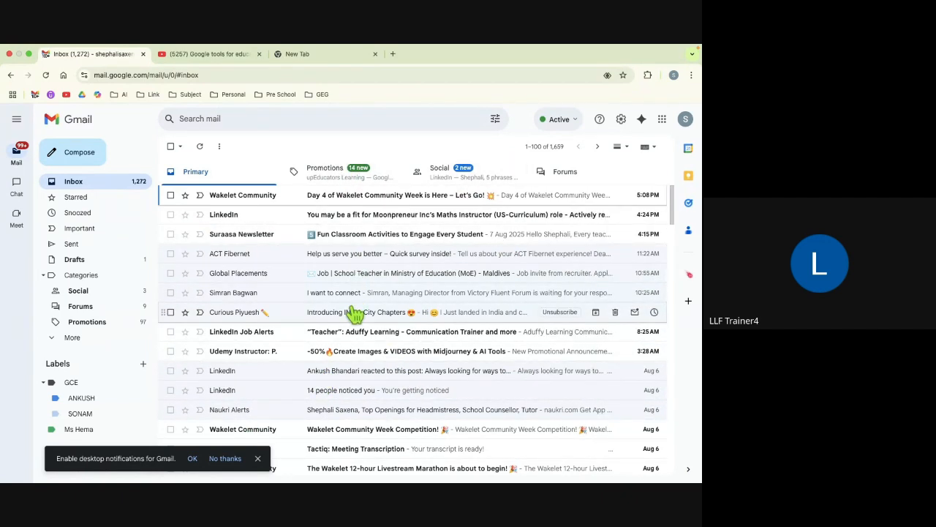
scroll(272, 362, "down", 6)
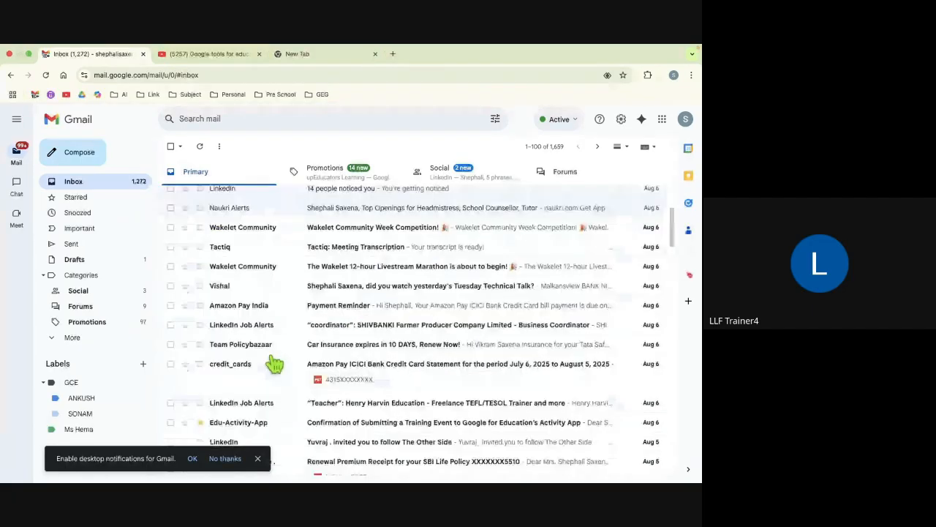
scroll(275, 362, "down", 10)
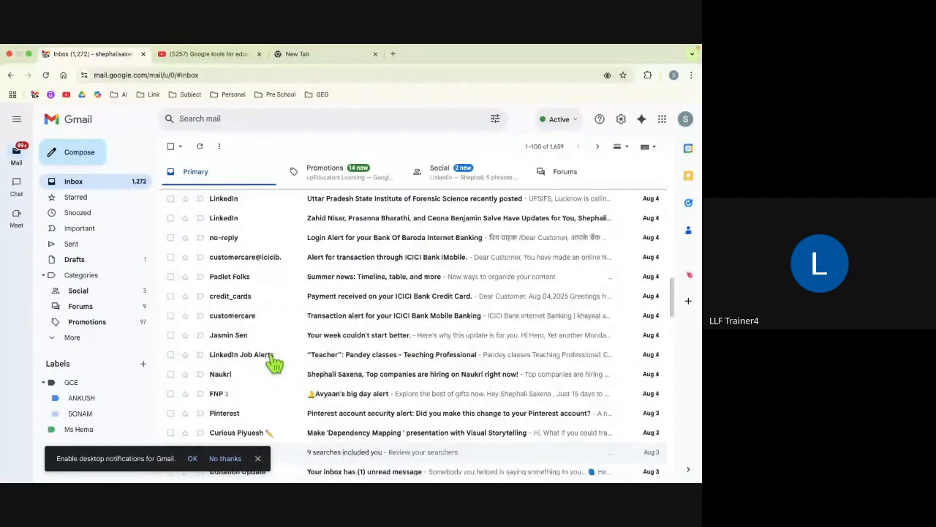
scroll(320, 349, "up", 15)
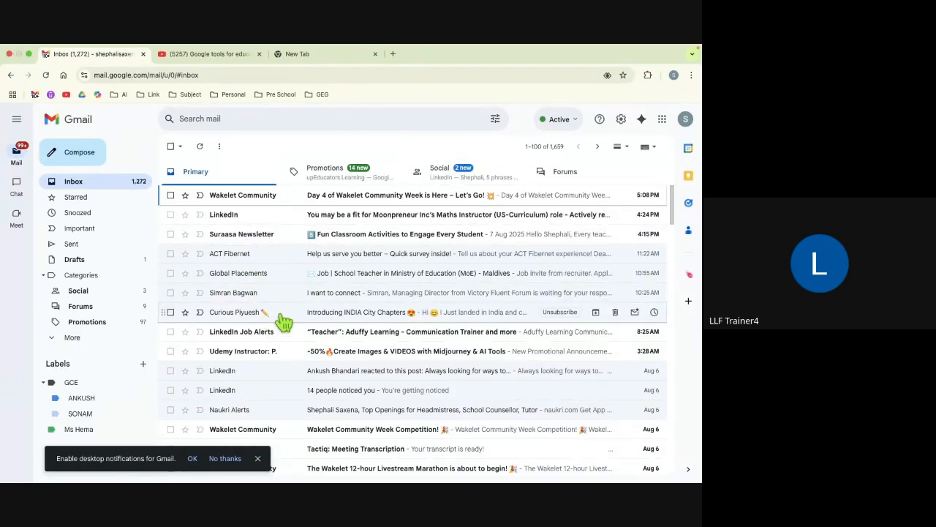
Step: Open Quick settings from the gear icon and scroll down to the Inbox type options
left_click(621, 121)
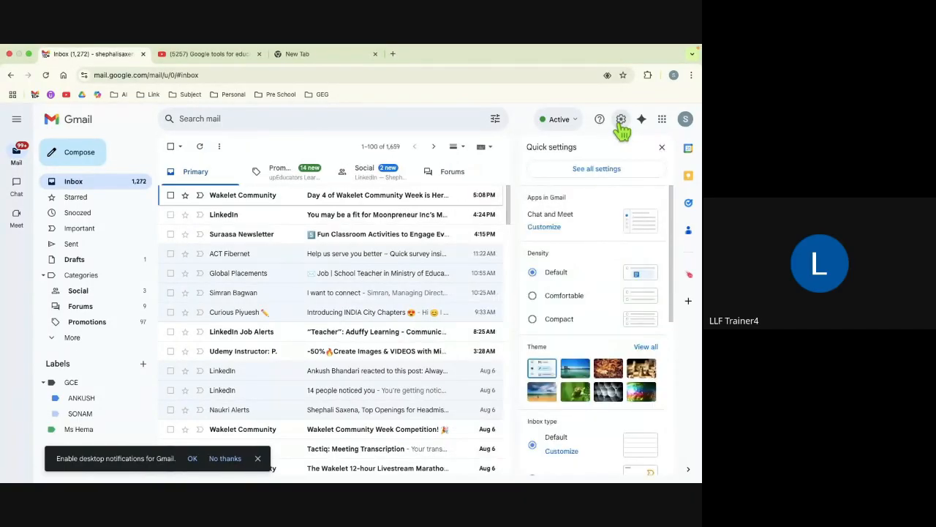
scroll(573, 318, "down", 3)
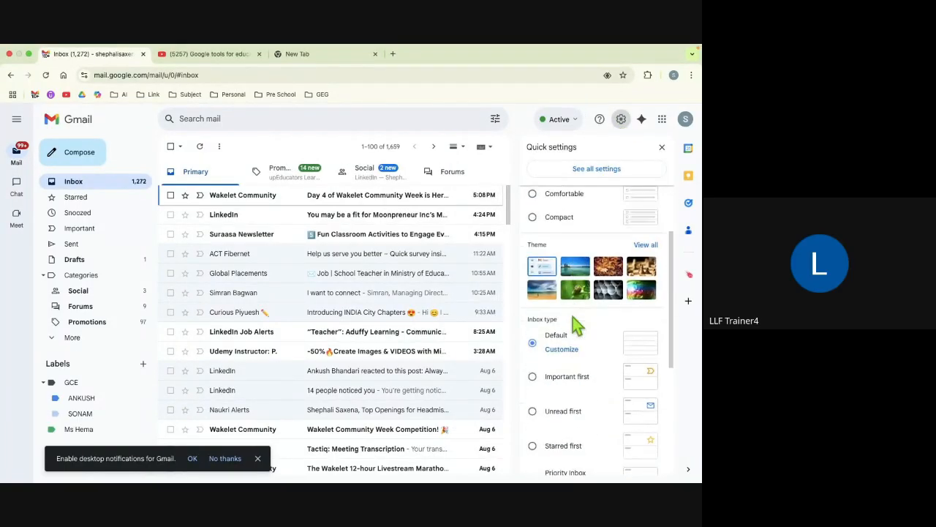
scroll(572, 317, "down", 2)
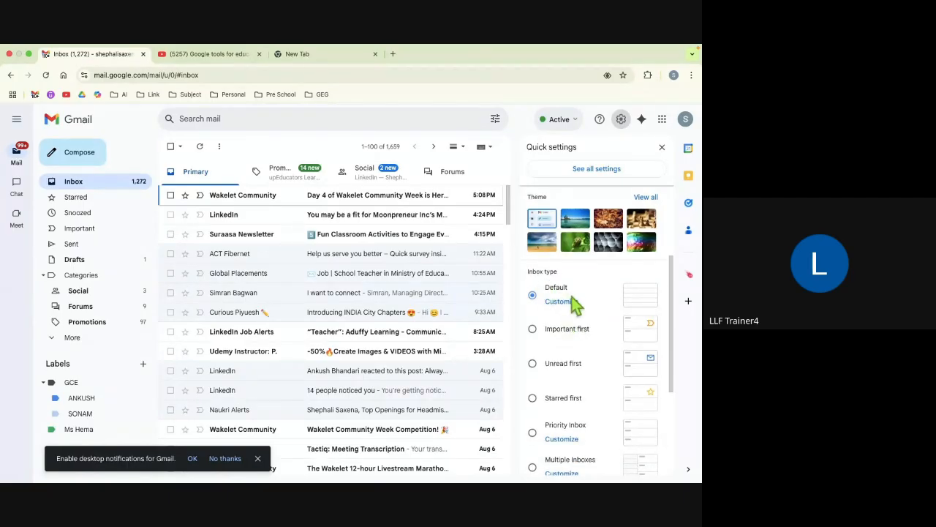
scroll(571, 296, "down", 2)
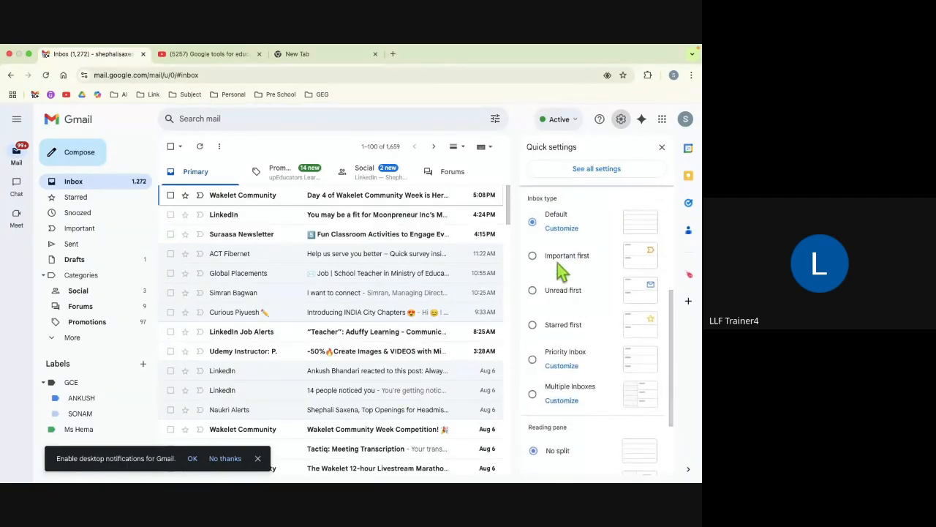
scroll(555, 370, "down", 1)
left_click(534, 291)
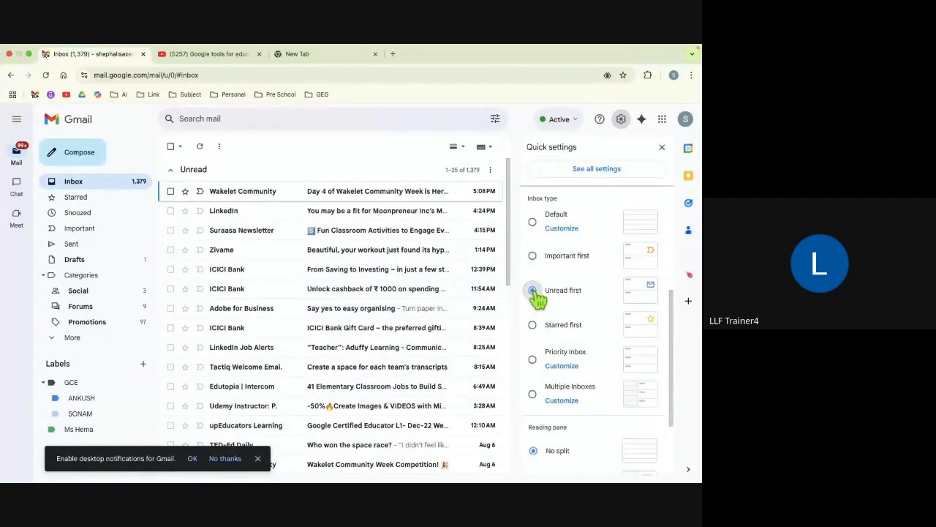
scroll(411, 358, "down", 10)
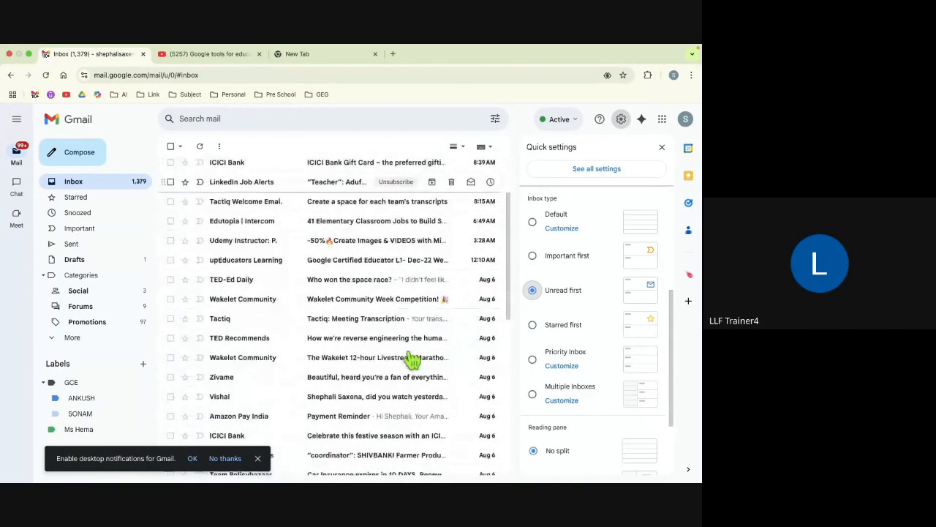
scroll(412, 359, "up", 1)
scroll(411, 359, "down", 3)
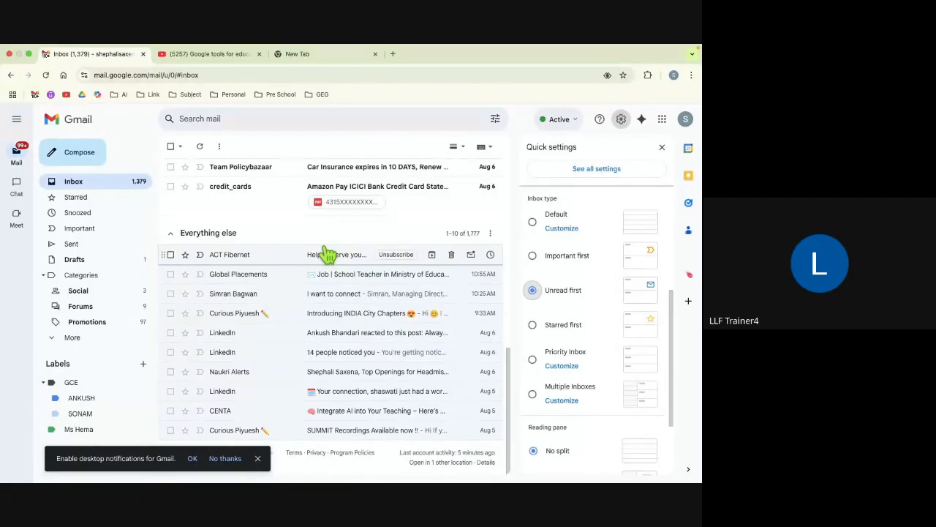
scroll(329, 273, "up", 10)
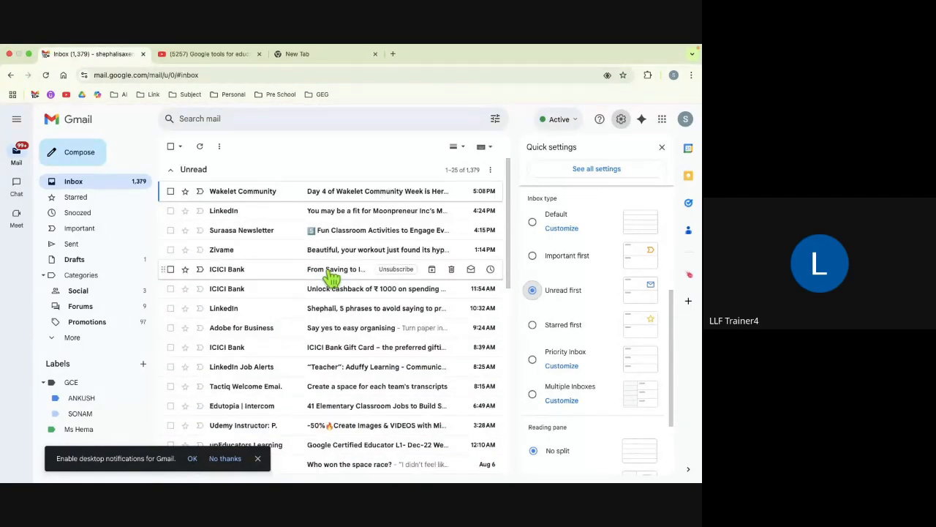
scroll(332, 277, "down", 2)
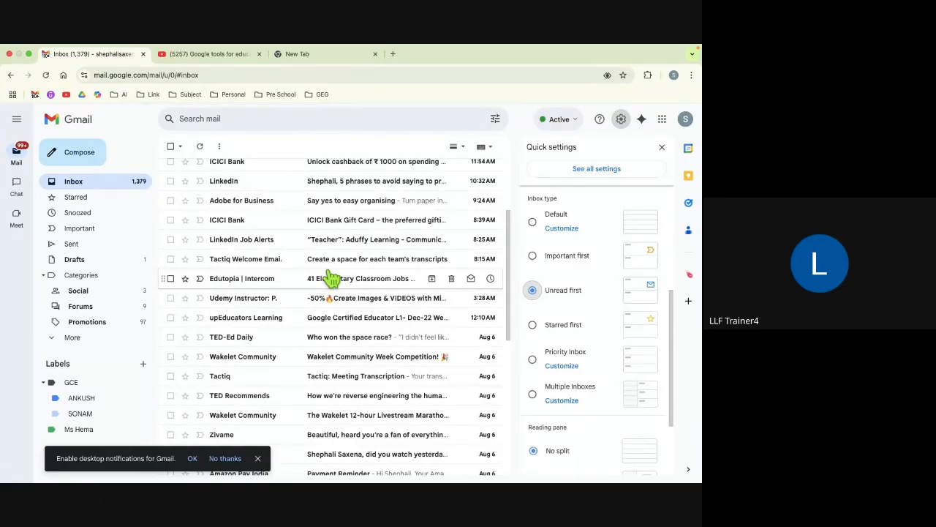
left_click(534, 291)
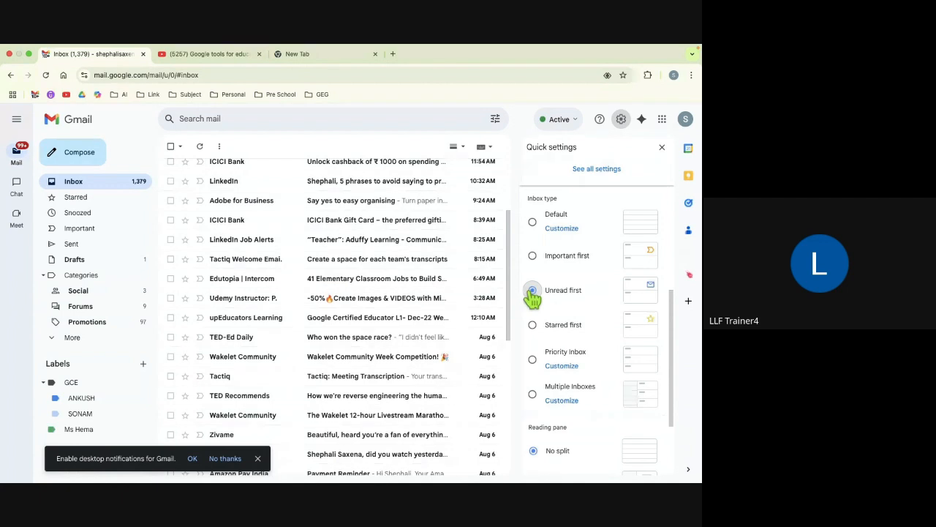
left_click(534, 224)
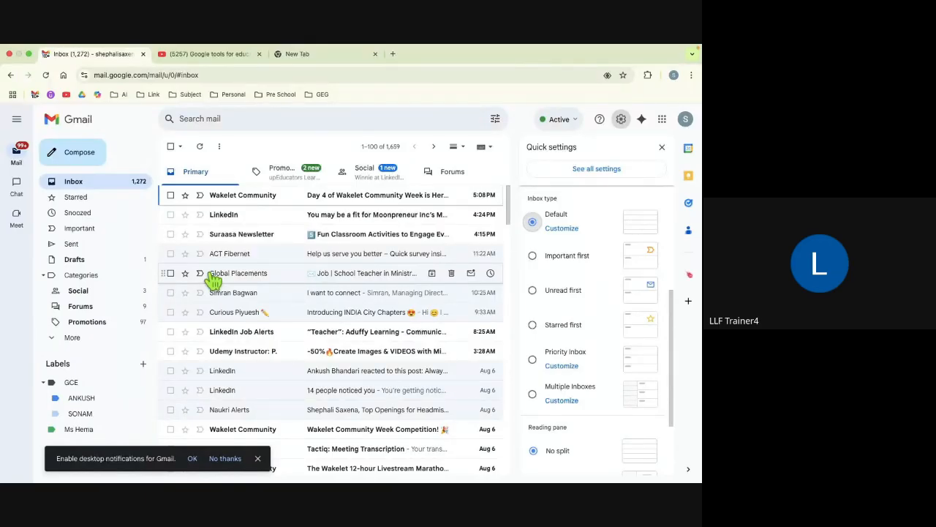
Step: Choose 'See all settings' to reach the General settings tab and scroll through it
left_click(578, 172)
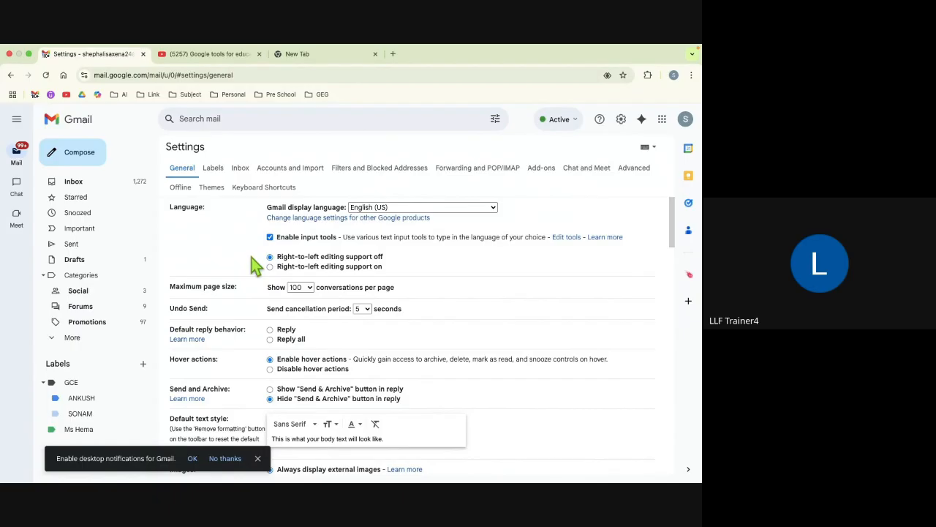
scroll(235, 308, "down", 1)
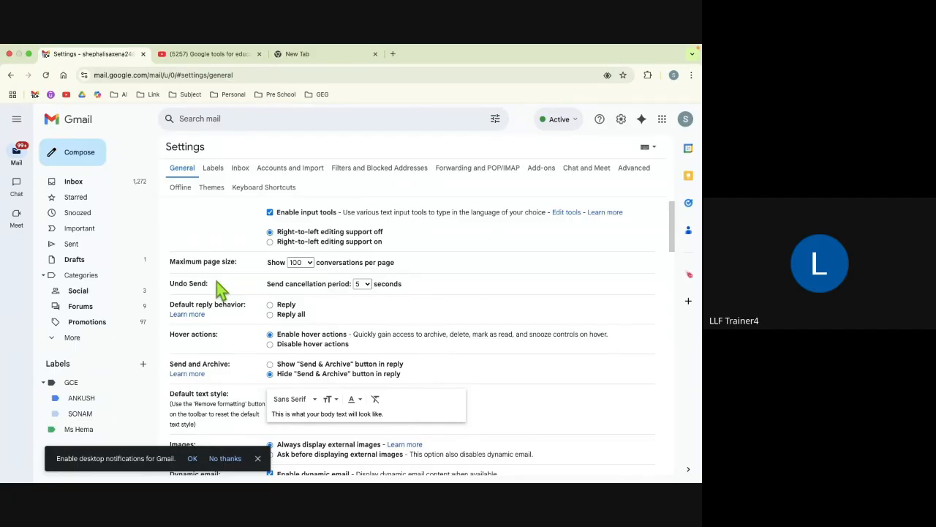
Step: Set the Undo Send cancellation period to 30 seconds
left_click(368, 285)
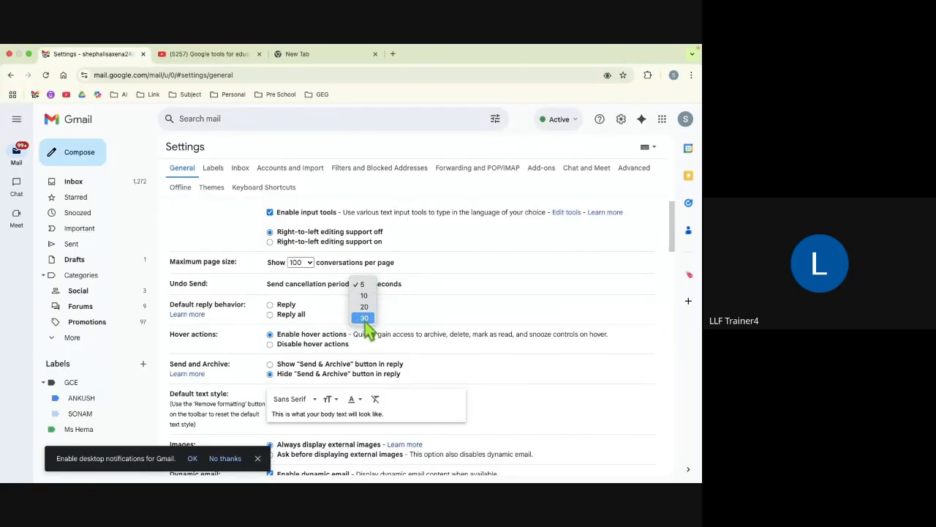
left_click(365, 319)
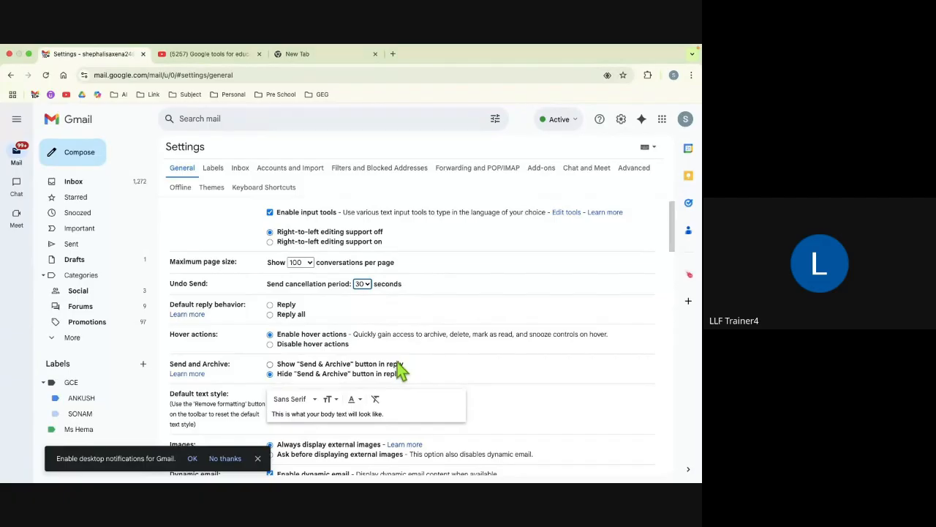
scroll(401, 370, "down", 15)
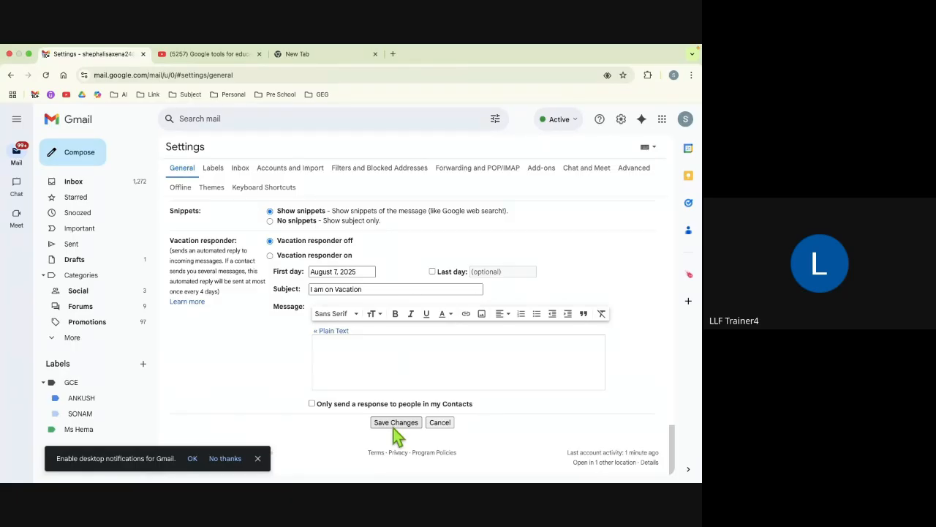
scroll(328, 341, "up", 10)
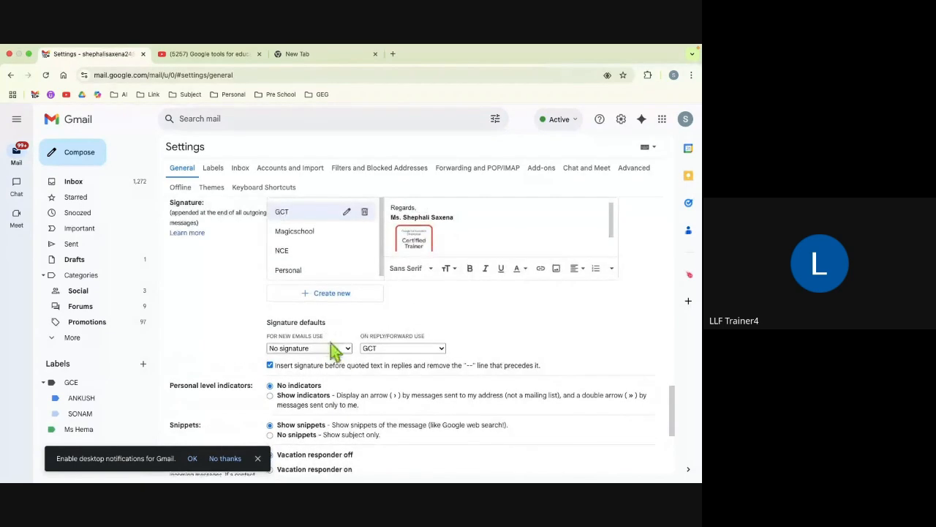
scroll(333, 351, "up", 15)
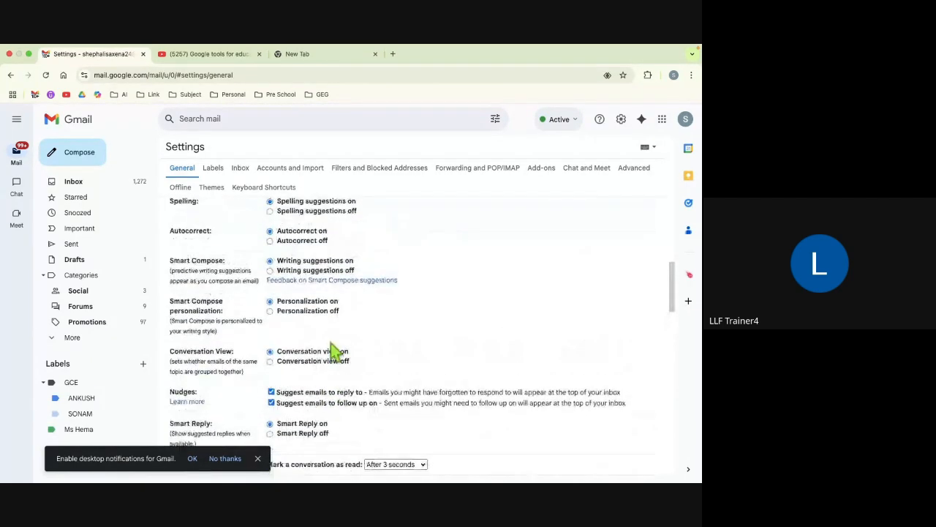
scroll(335, 352, "up", 2)
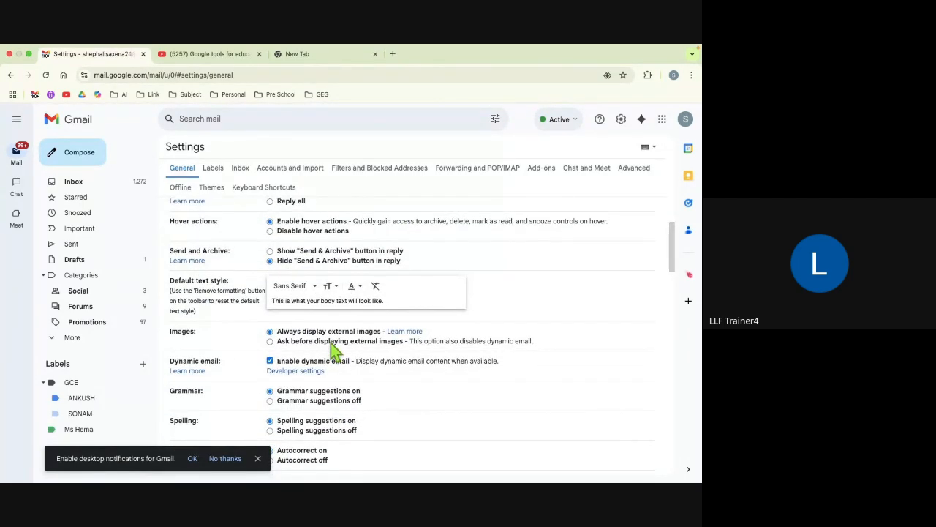
scroll(331, 351, "up", 3)
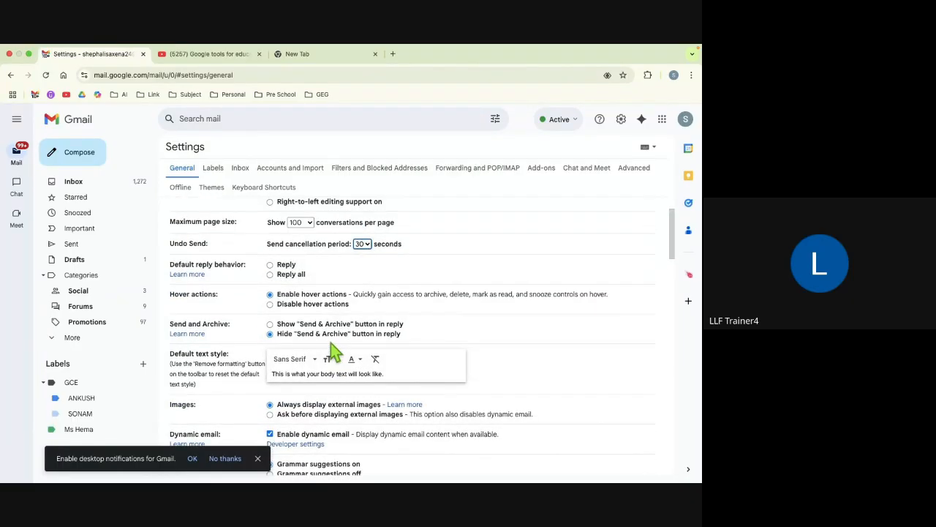
scroll(333, 350, "down", 5)
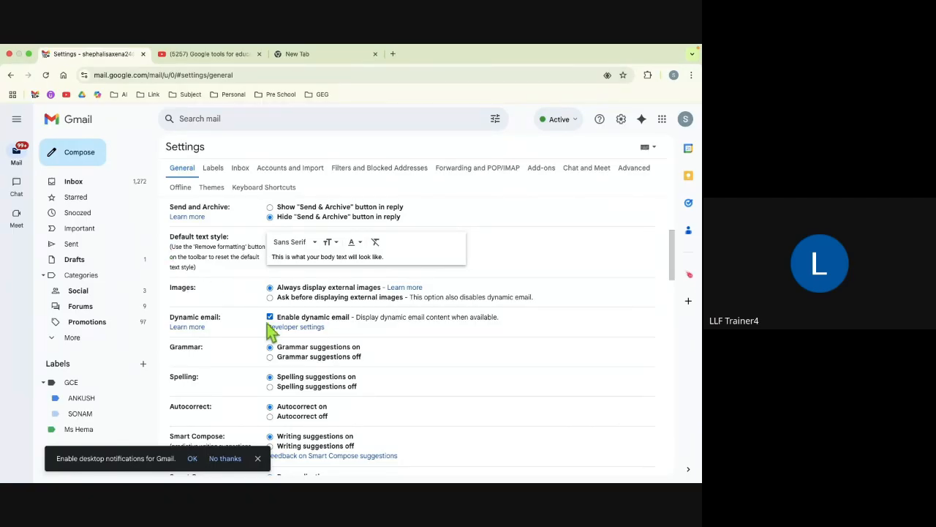
scroll(271, 331, "down", 5)
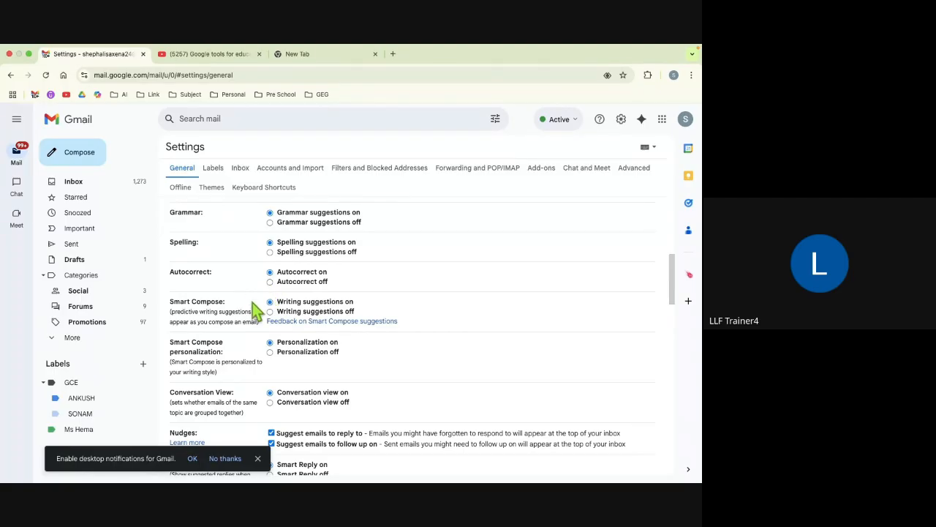
scroll(253, 303, "down", 1)
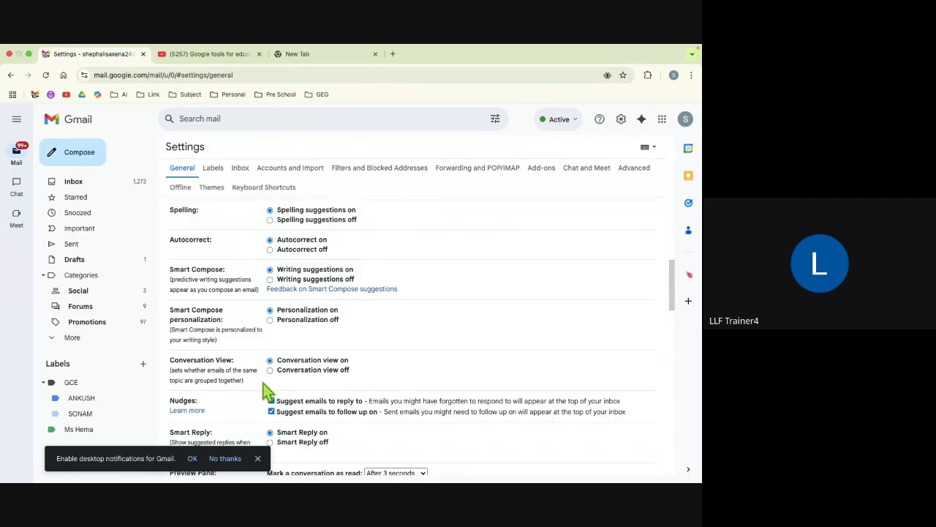
scroll(264, 391, "down", 3)
scroll(264, 391, "down", 10)
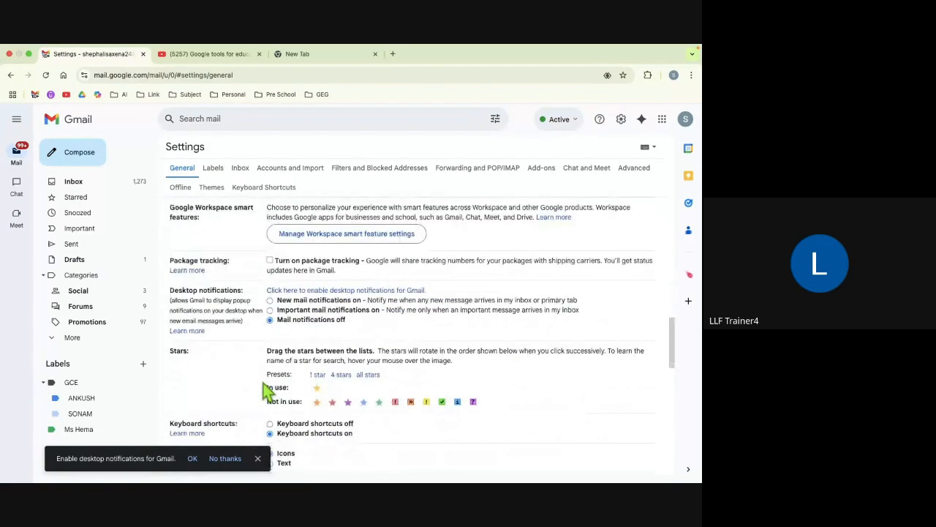
scroll(267, 392, "down", 8)
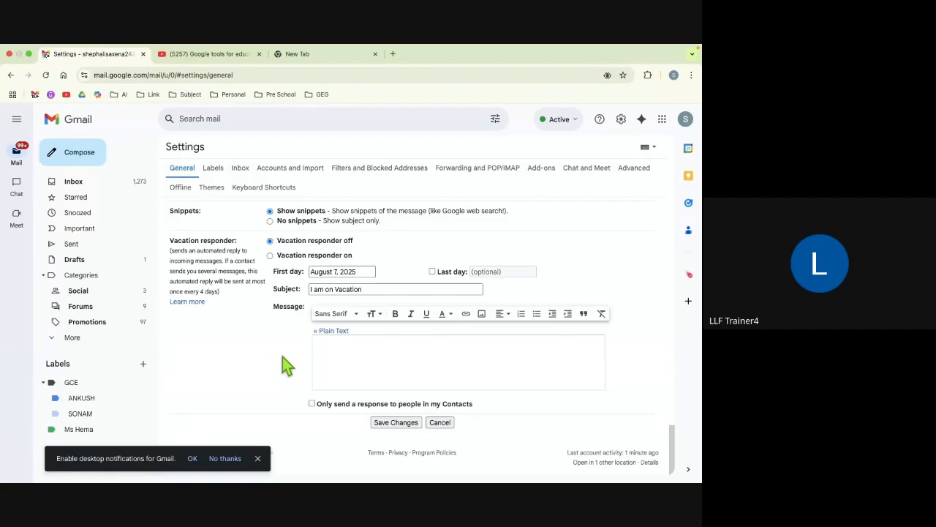
Step: Turn the vacation responder on, running from August 7 to August 11, 2025
left_click(270, 256)
left_click(362, 272)
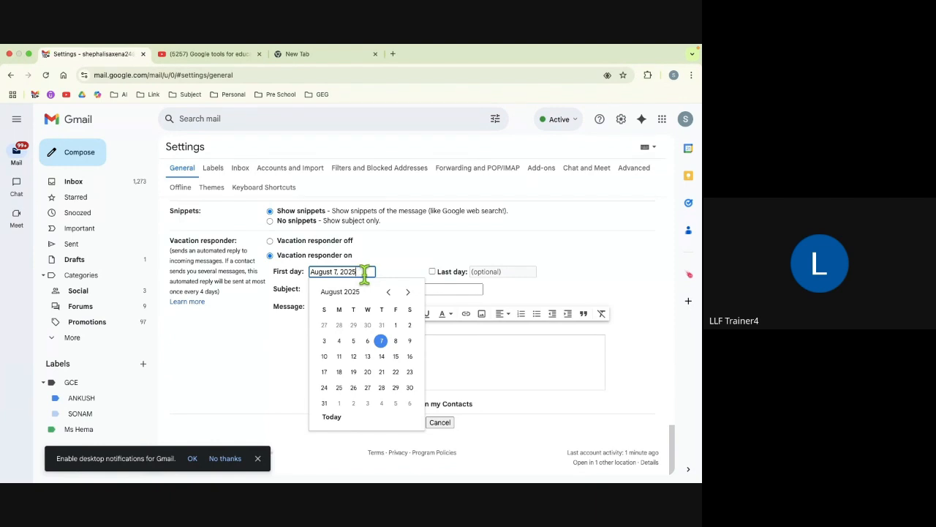
left_click(396, 342)
left_click(335, 271)
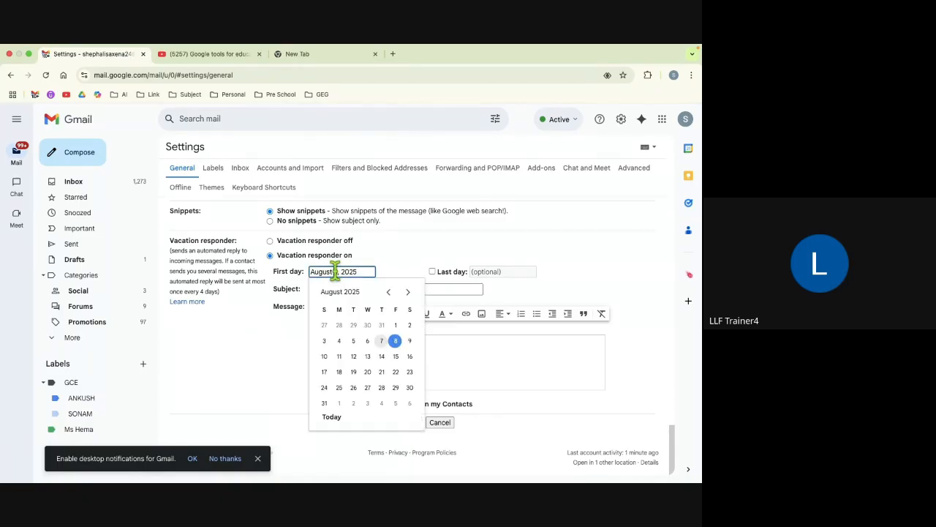
left_click(382, 342)
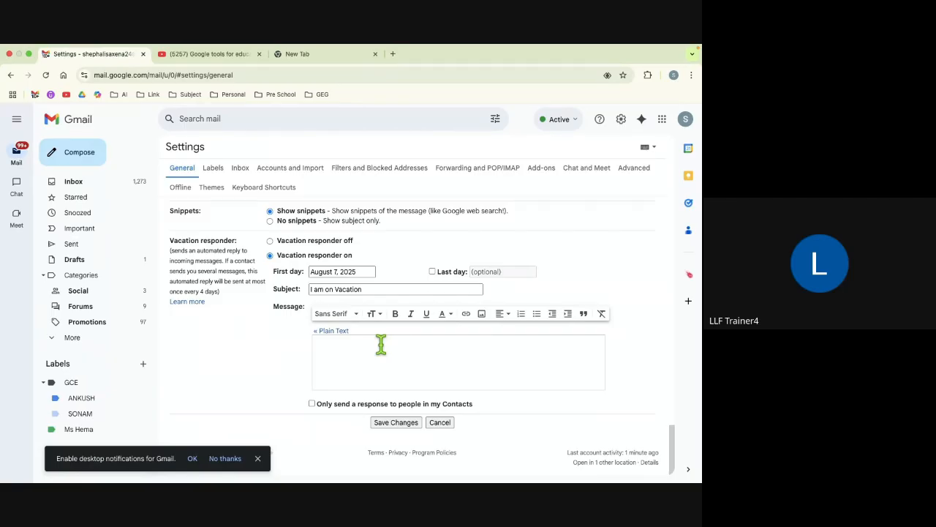
left_click(432, 272)
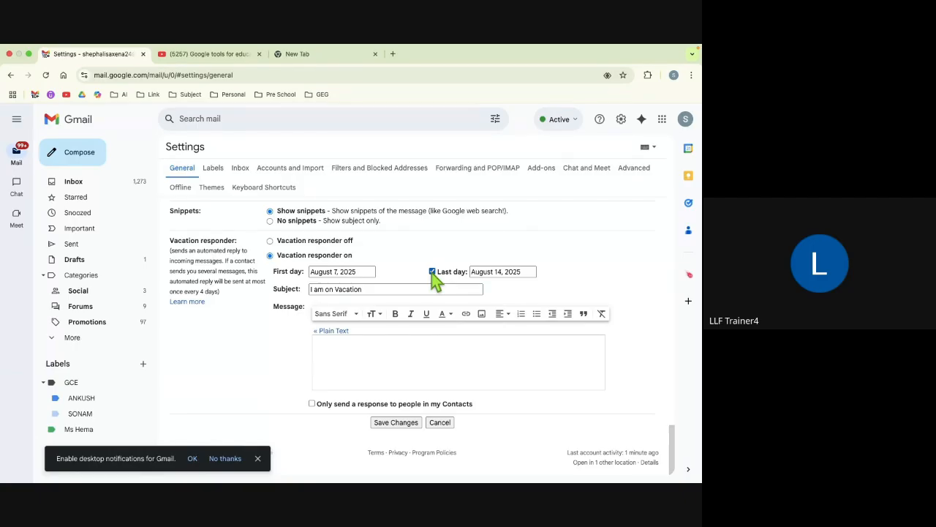
left_click(501, 275)
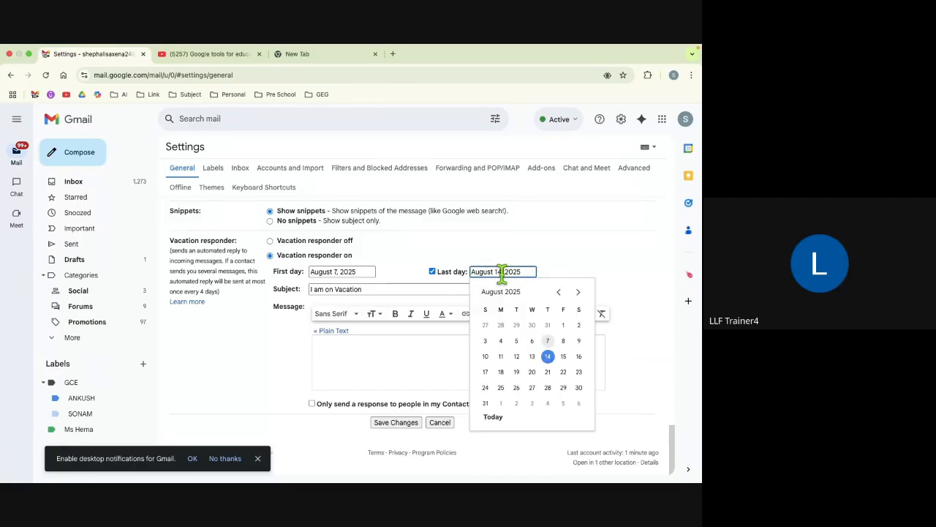
left_click(500, 357)
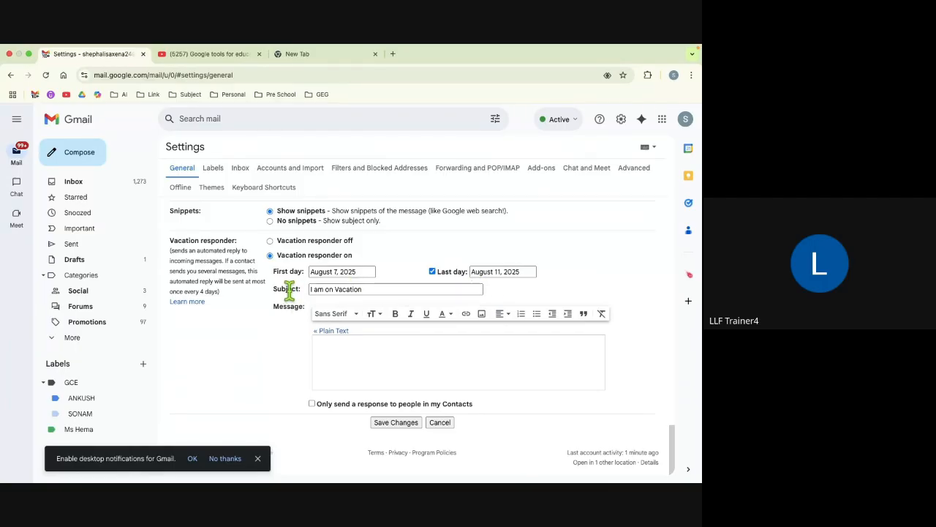
Step: Write the message 'I am on vacation and get back on 12 Aug 2025.' and save changes
left_click(374, 290)
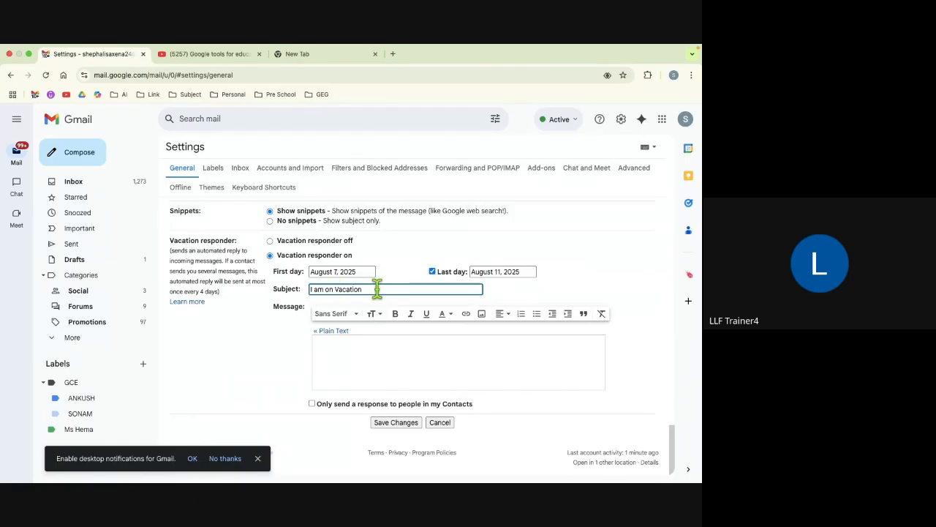
left_click(330, 345)
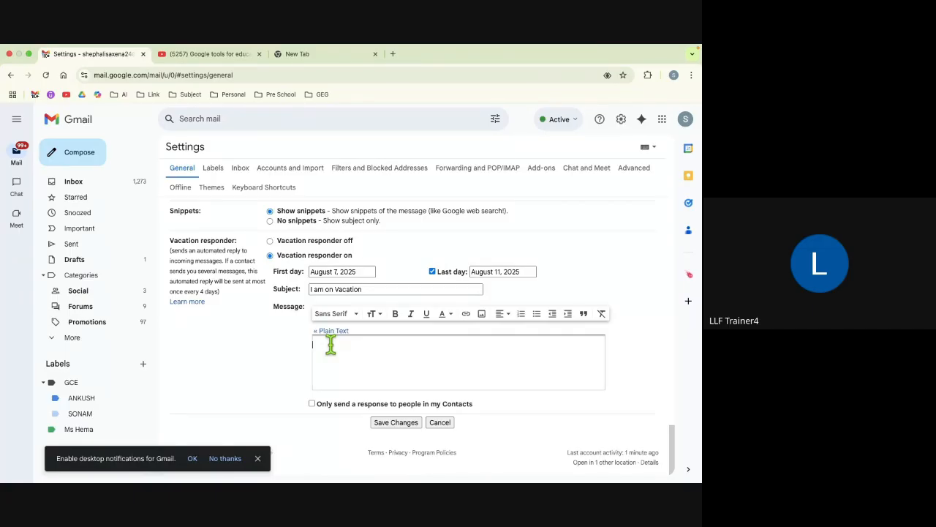
type("W")
key("BackSpace")
type("I am on vacation and will")
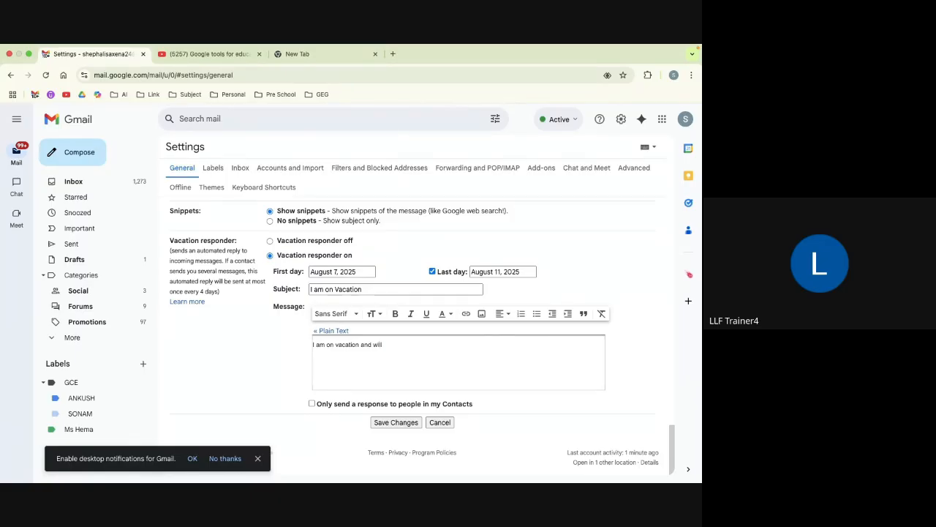
key("BackSpace")
key("BackSpace")
key("BackSpace")
type("get back on 12 Aug 2025")
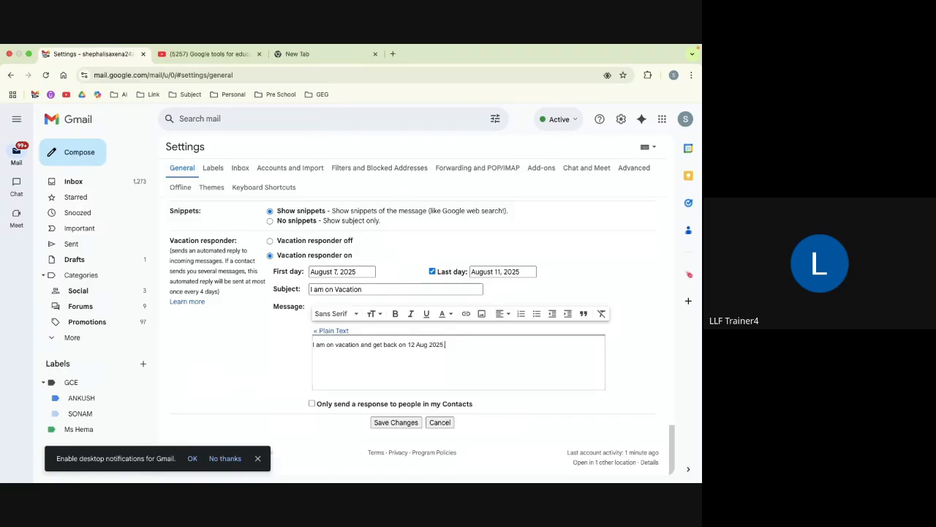
type(".")
left_click(394, 426)
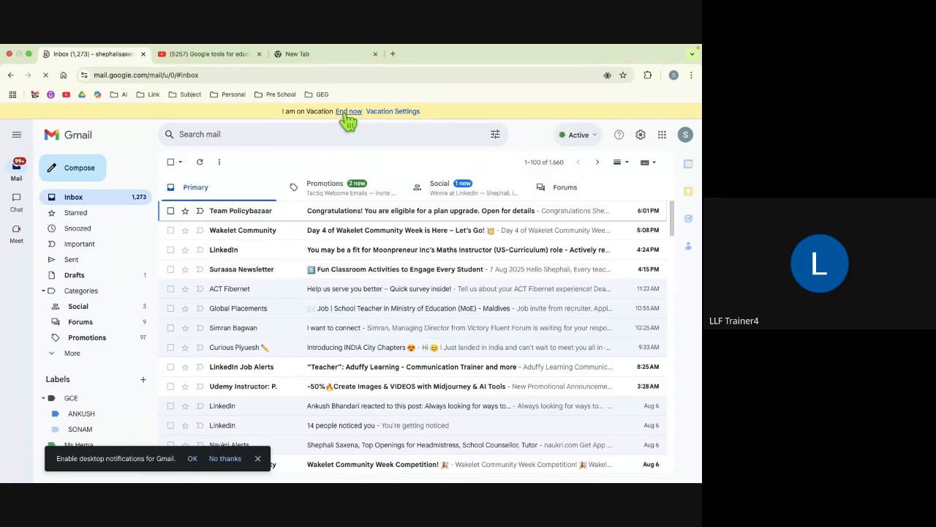
Step: End the vacation auto-reply using End now in the banner above the inbox
left_click(345, 112)
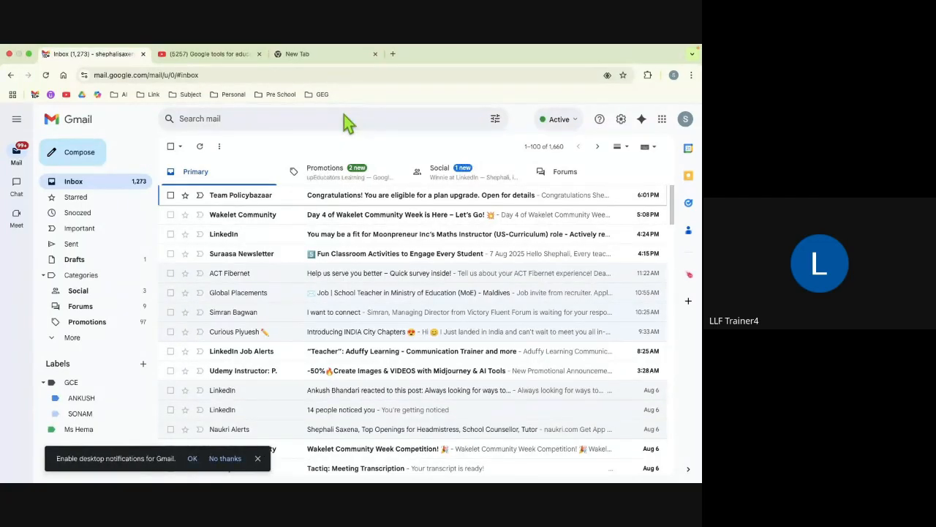
Step: Discard an empty new message and open the 'I want to connect' email
key("c")
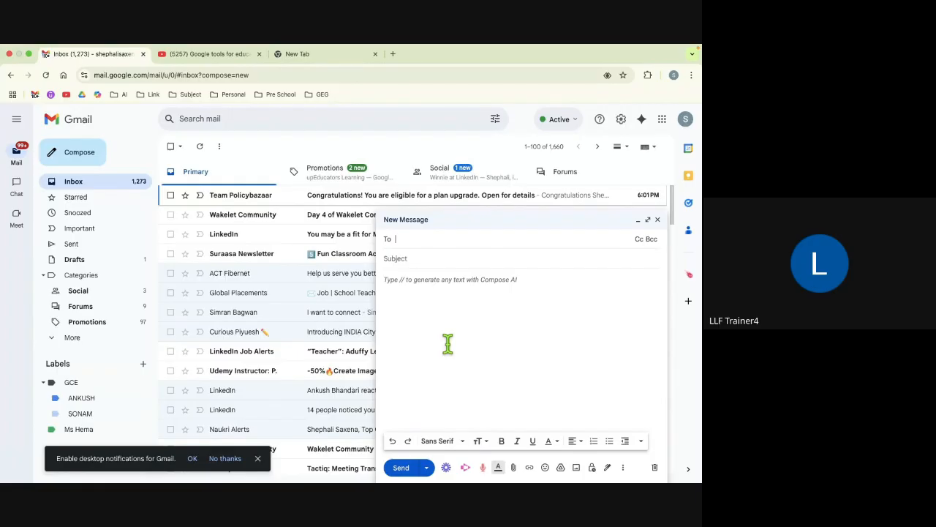
left_click(658, 220)
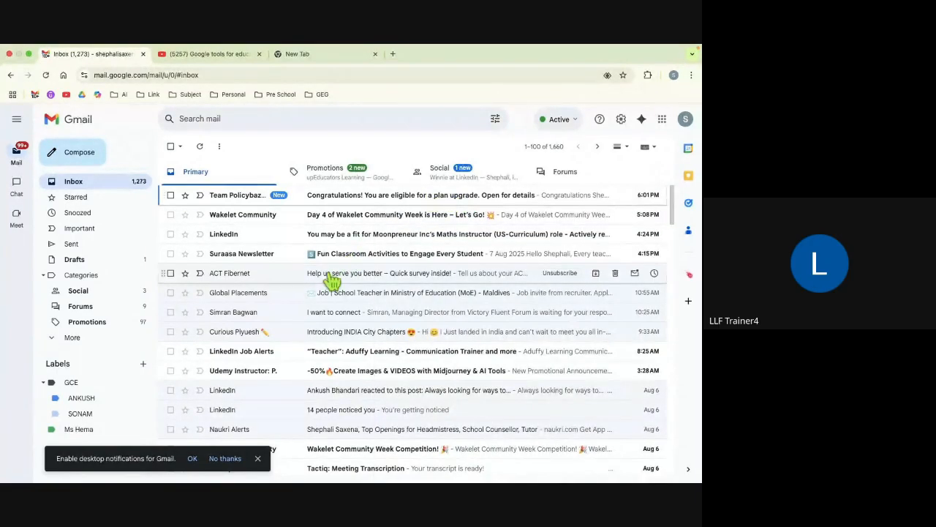
scroll(331, 324, "down", 5)
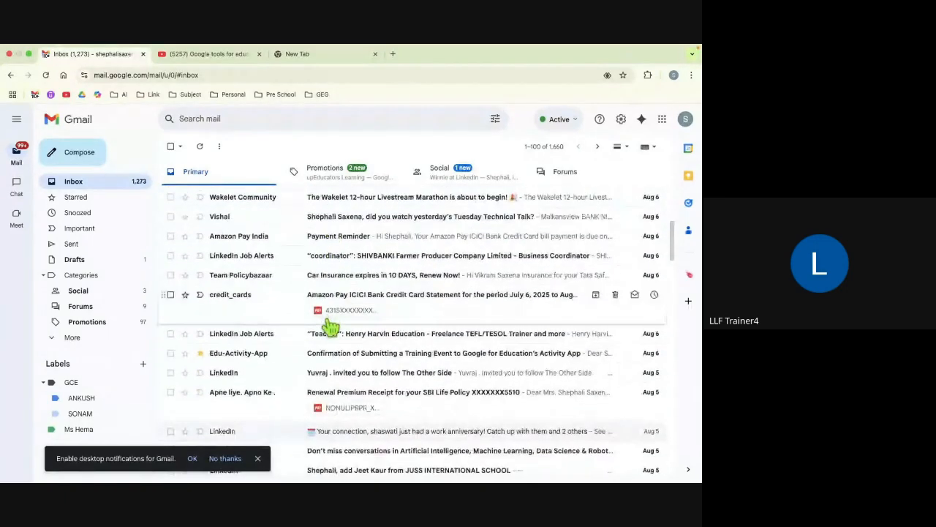
scroll(330, 325, "down", 3)
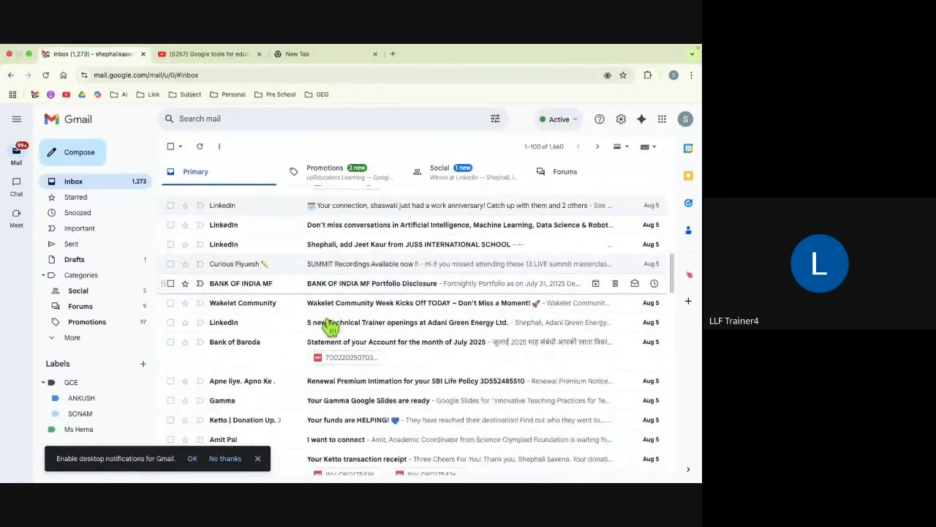
scroll(345, 366, "down", 2)
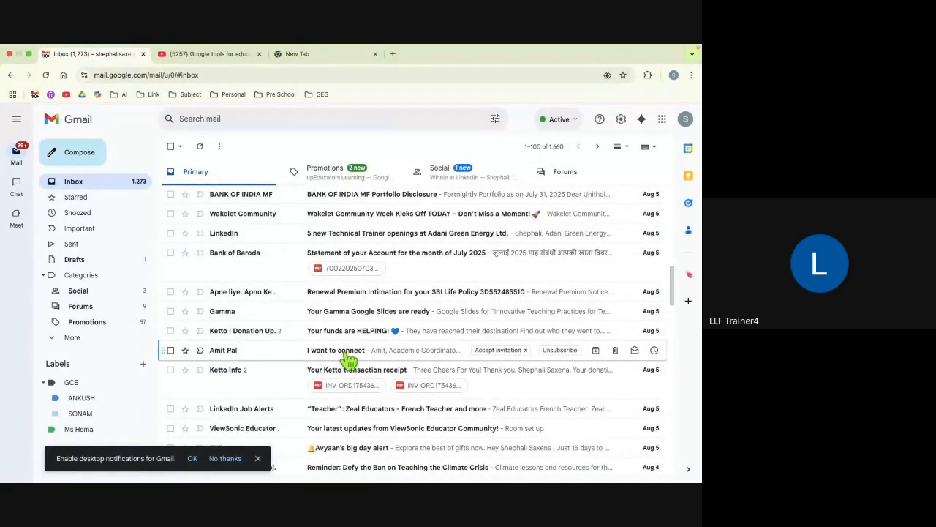
left_click(350, 359)
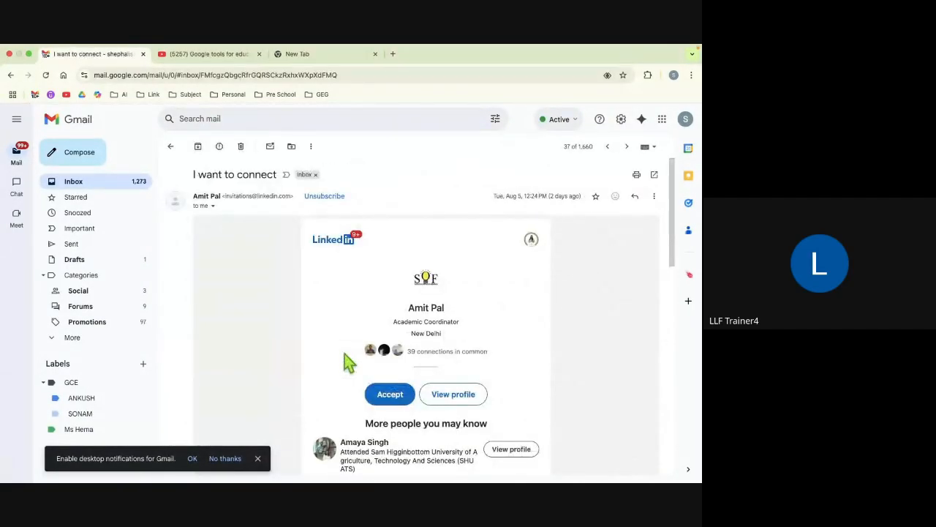
Step: Start a reply, then return to the inbox list and begin a fresh compose window
scroll(345, 354, "down", 1)
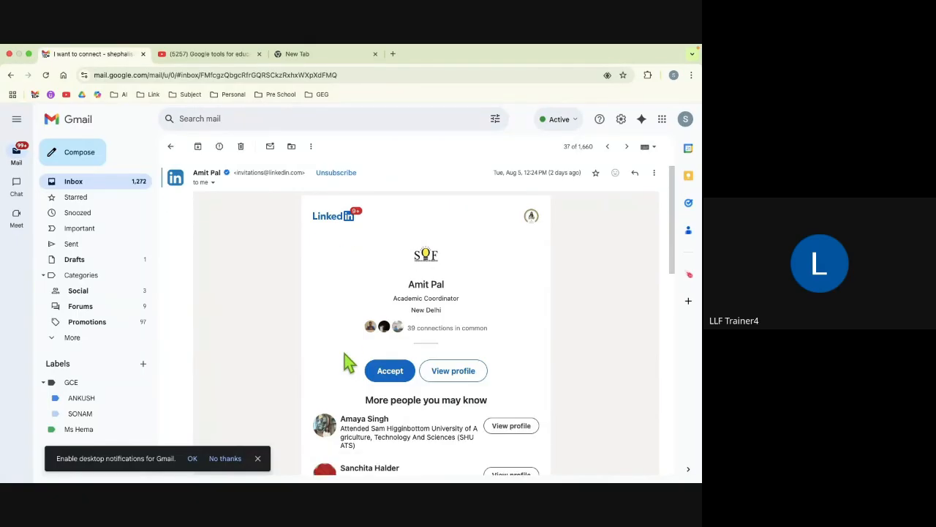
key("r")
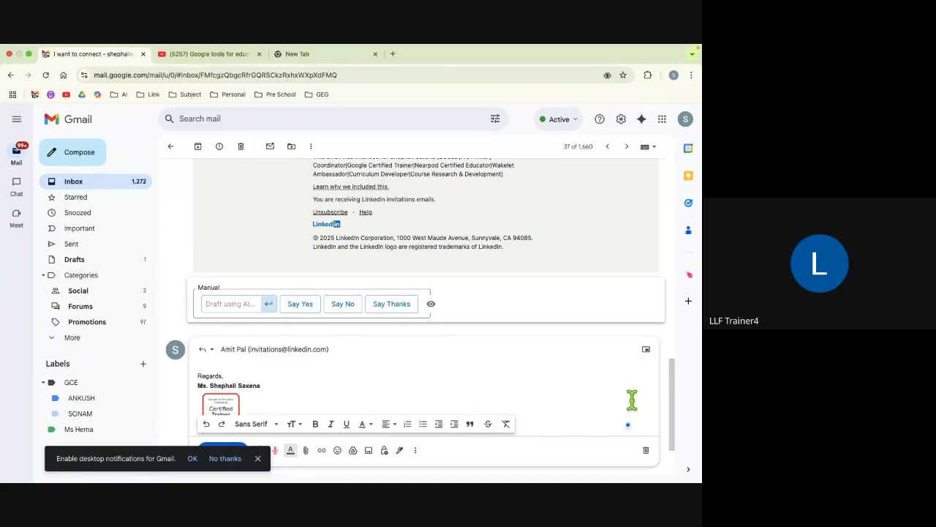
left_click(170, 148)
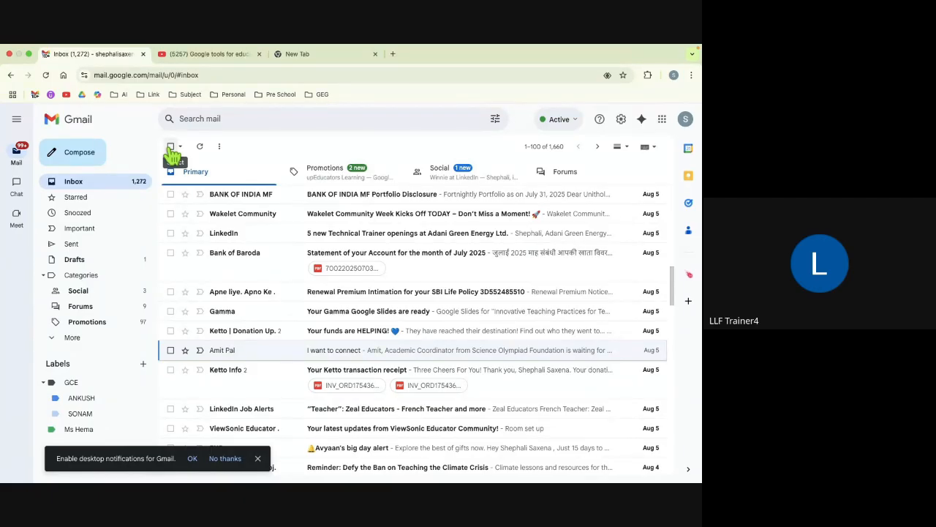
key("c")
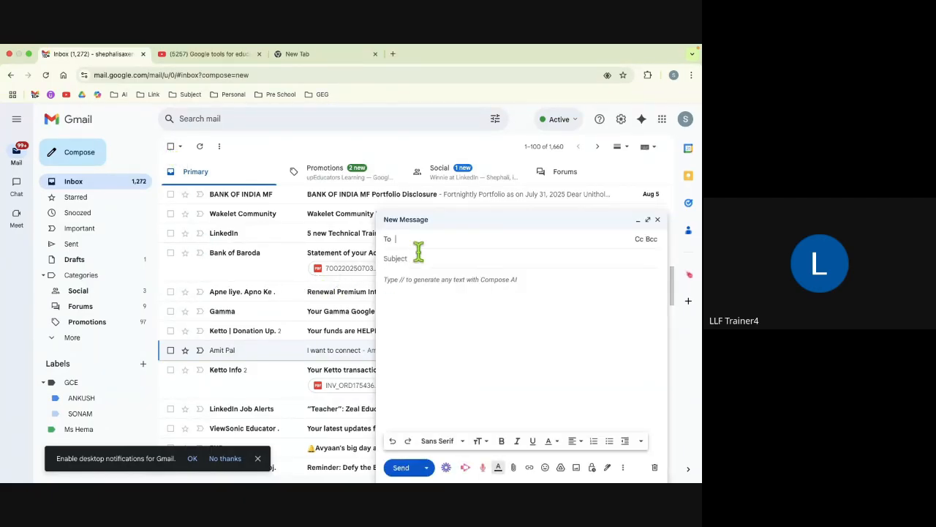
Step: Address the draft to the suggested contact, with subject 'Confidential papers' and body 'Hi'
type("he")
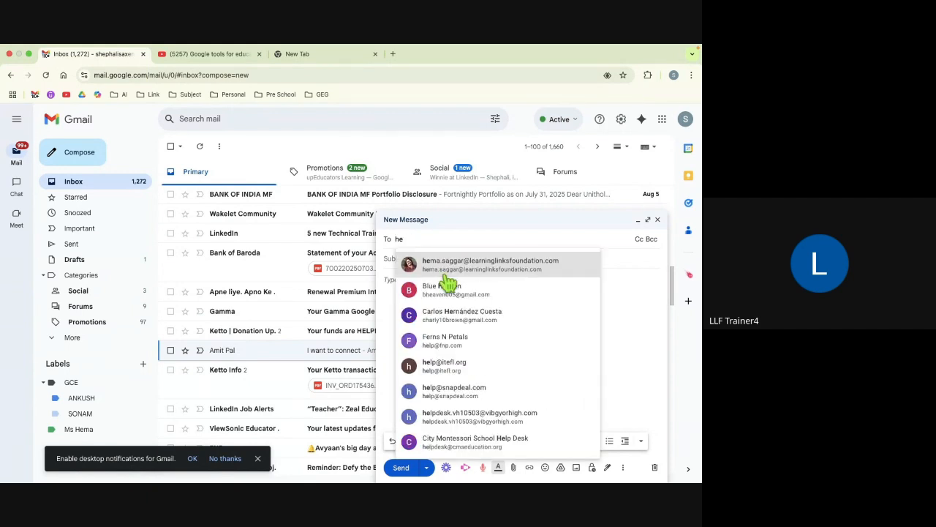
key("Return")
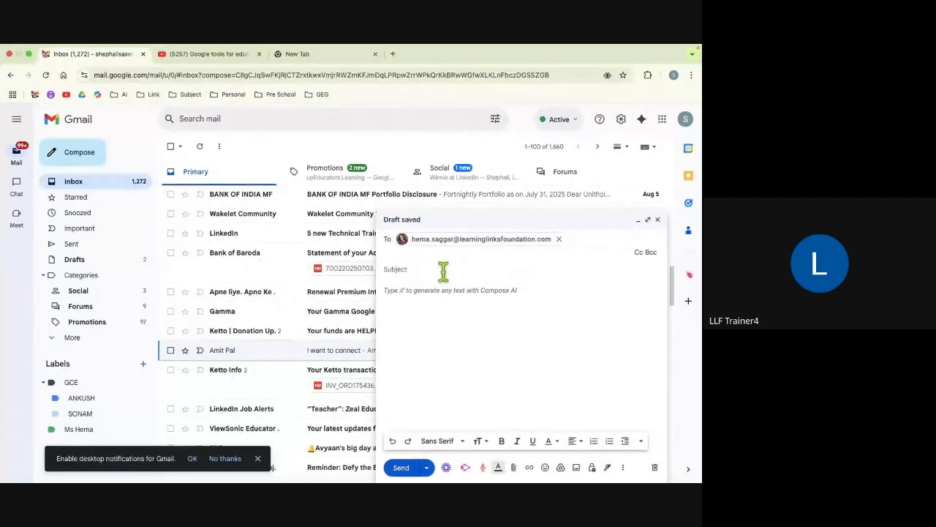
left_click(414, 272)
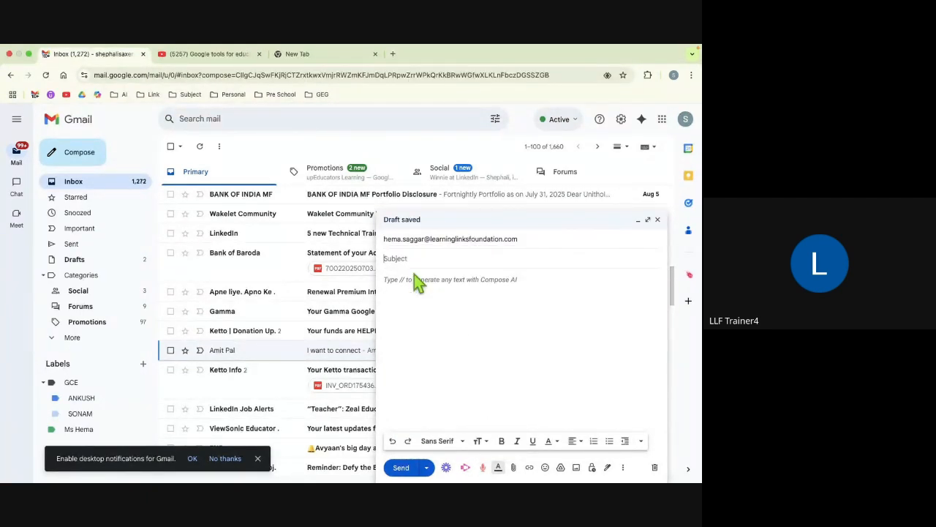
type("Confidential papers")
left_click(395, 278)
type("Hi")
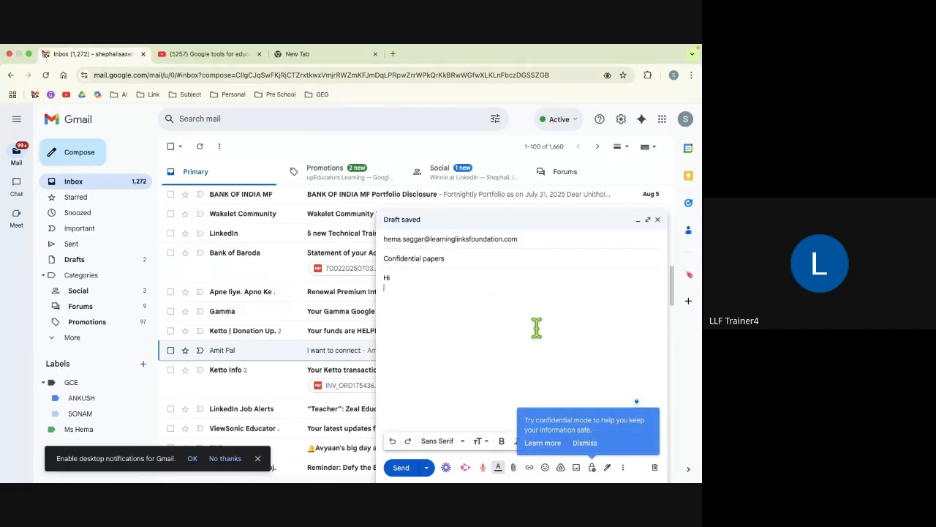
left_click(592, 467)
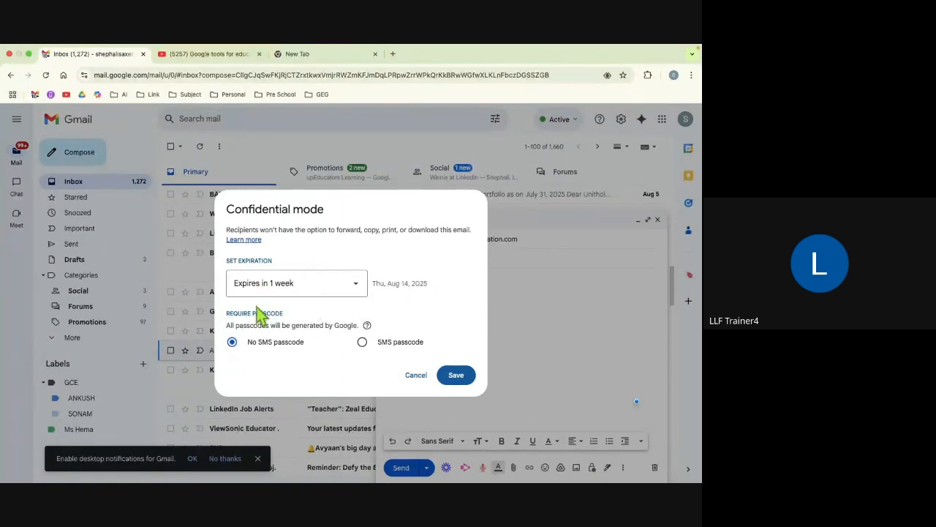
Step: Require an SMS passcode in confidential mode, keeping the 1-week expiry, and save
left_click(363, 342)
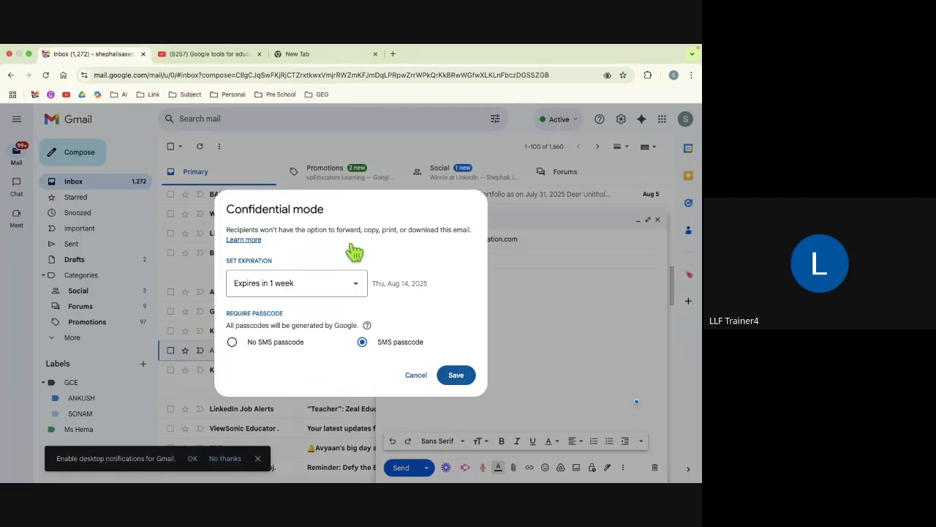
left_click(456, 376)
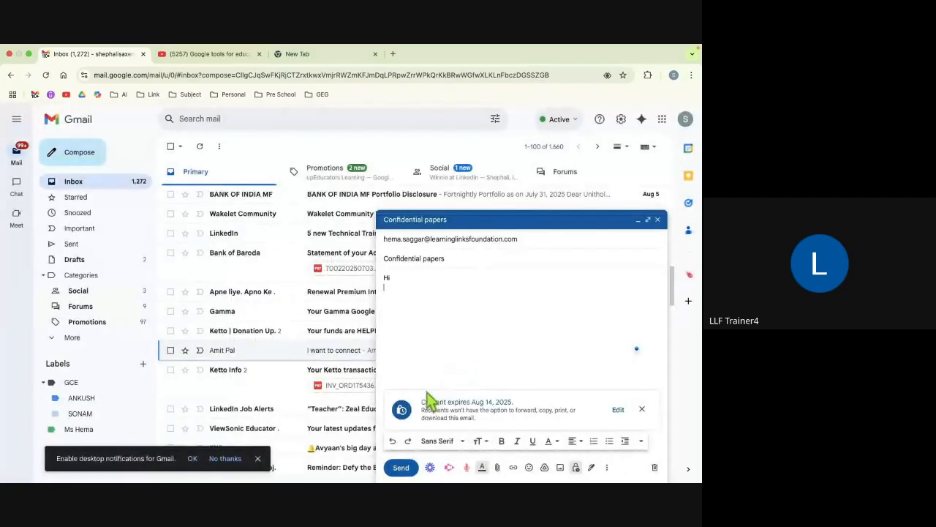
left_click(404, 470)
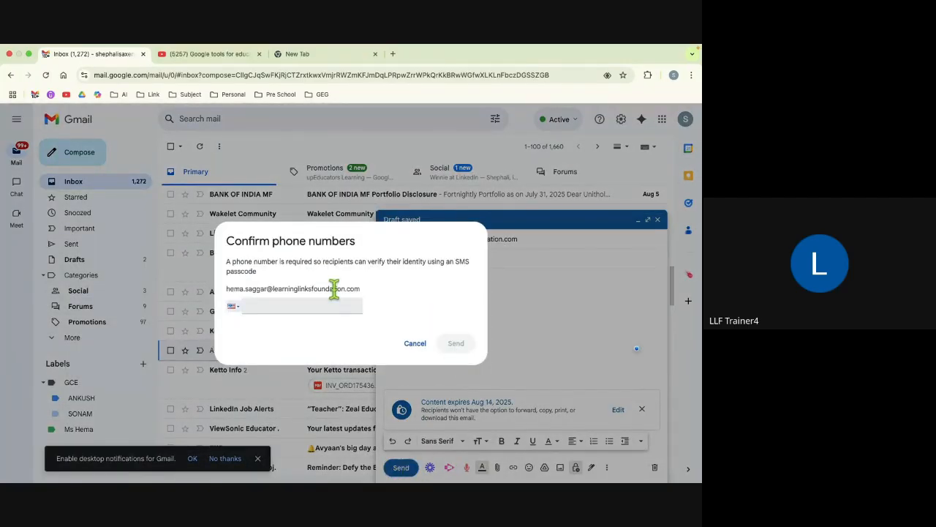
left_click(235, 306)
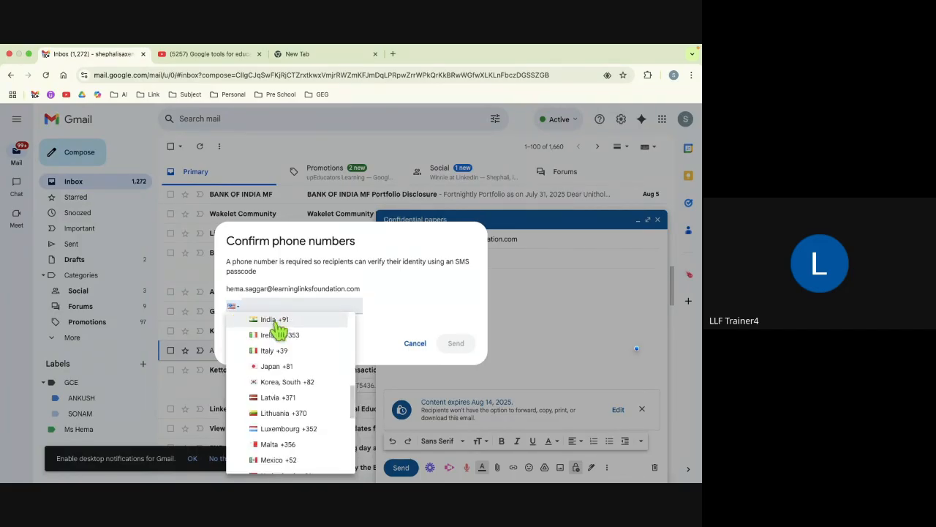
left_click(275, 323)
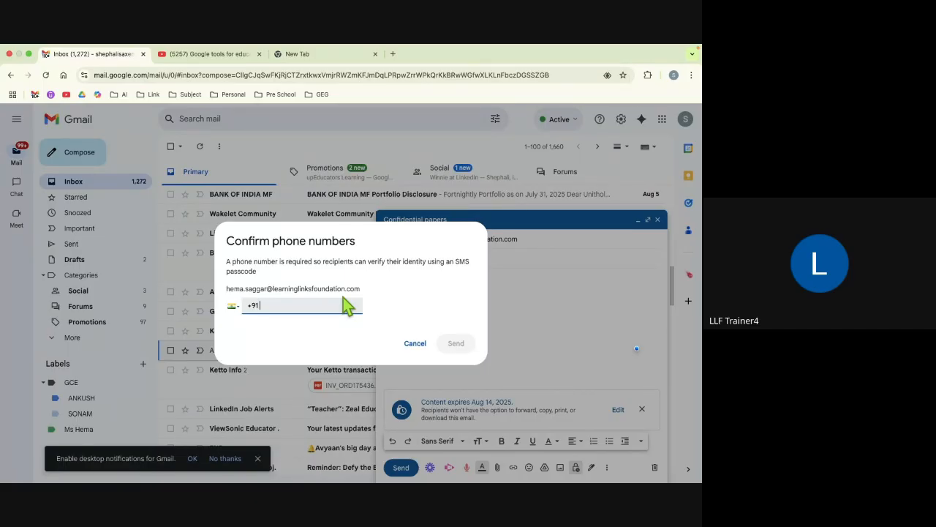
left_click(415, 344)
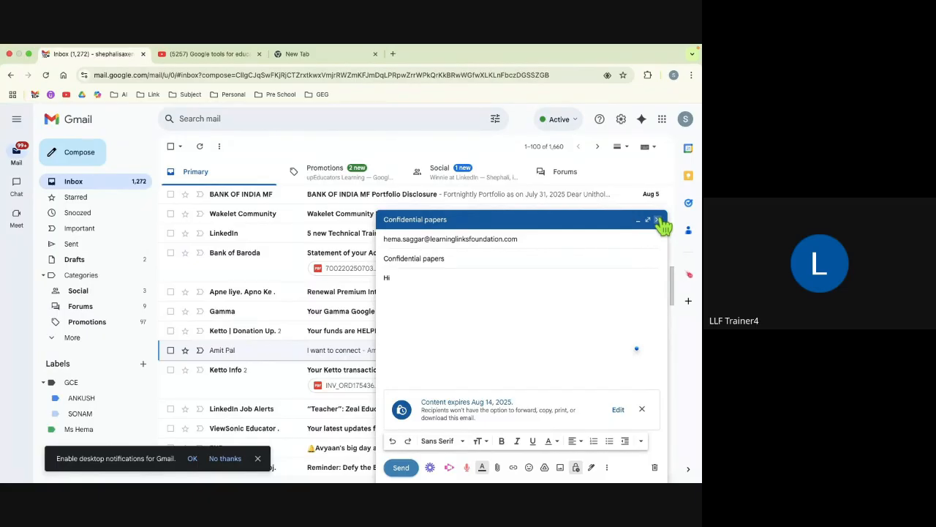
Step: Close the draft and switch desktops to the Gmail topics presentation slide
left_click(657, 220)
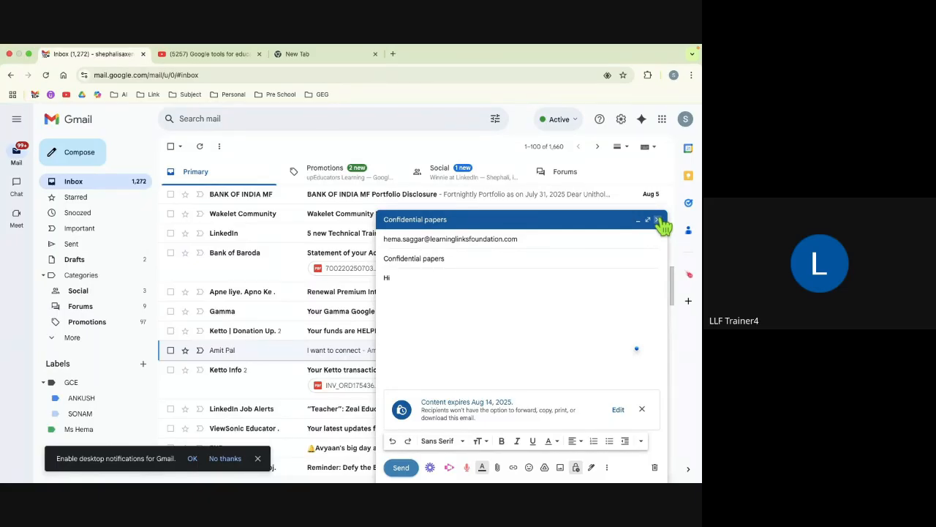
key("ctrl+Left")
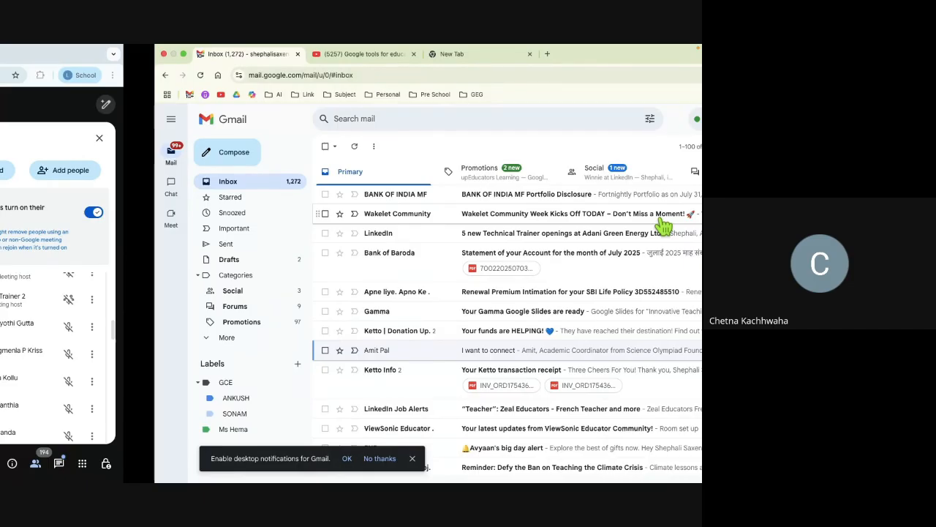
key("ctrl+Left")
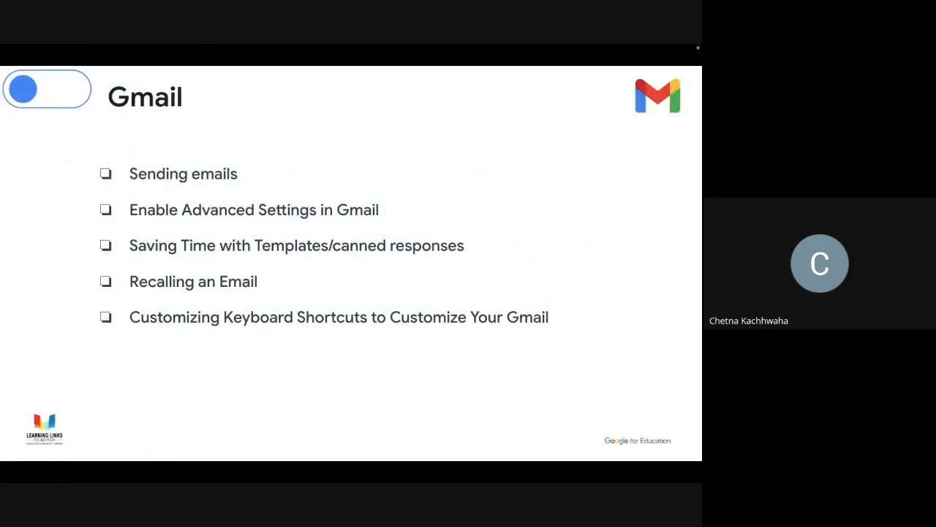
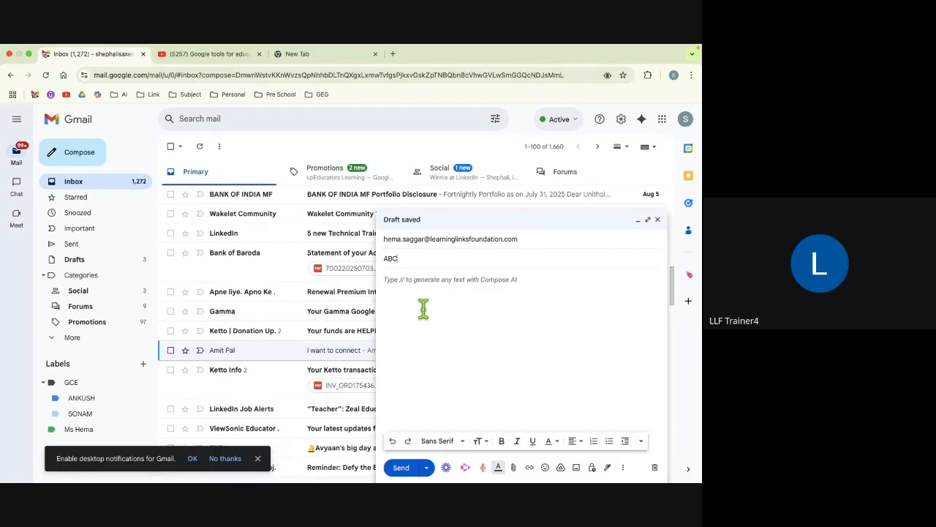
Step: Type 'HI' into the ABC draft body, cancel confidential mode, and close the draft
left_click(409, 292)
type("HI")
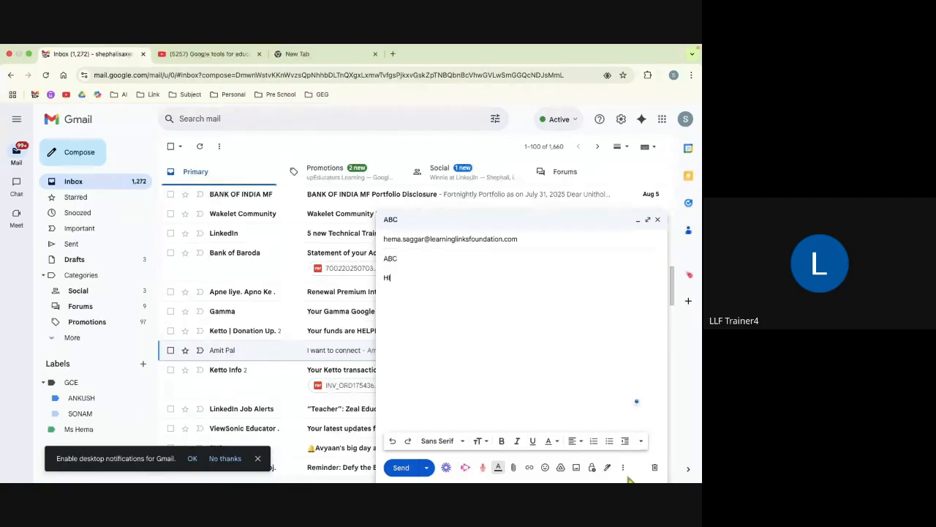
left_click(591, 468)
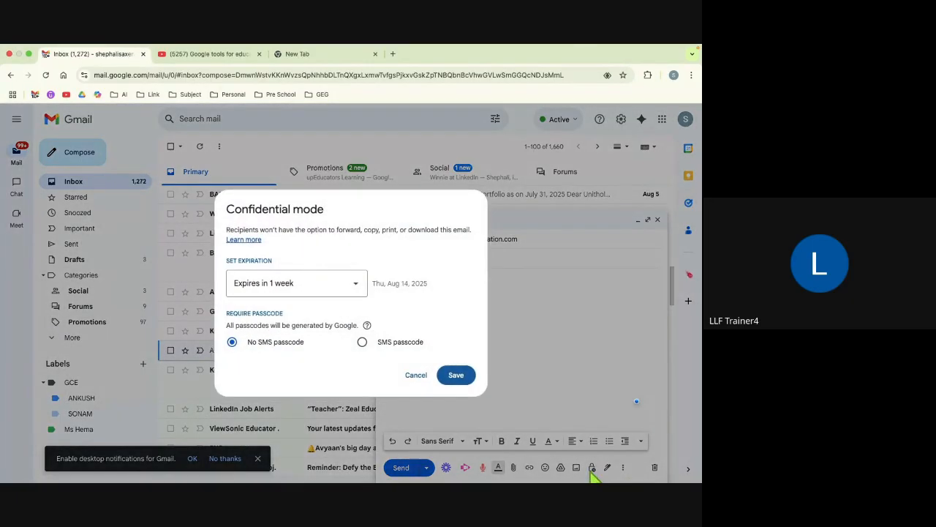
left_click(359, 294)
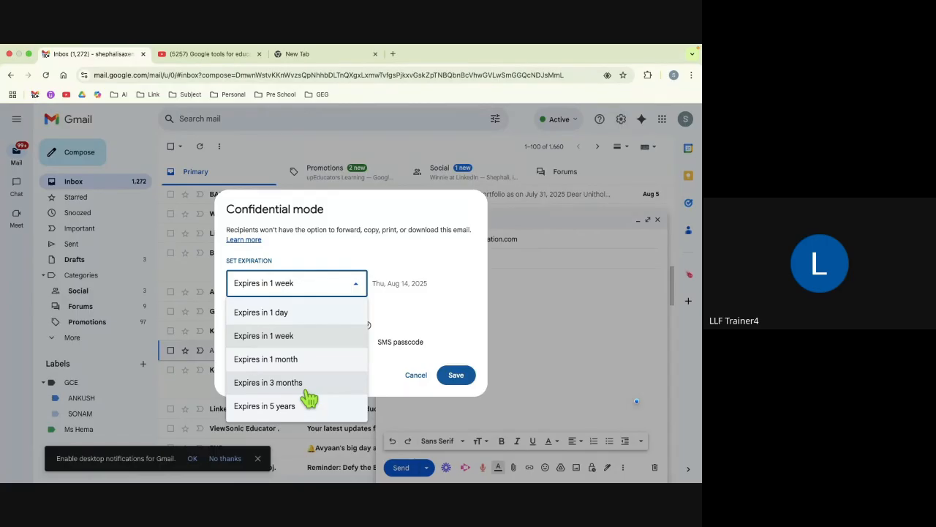
left_click(417, 376)
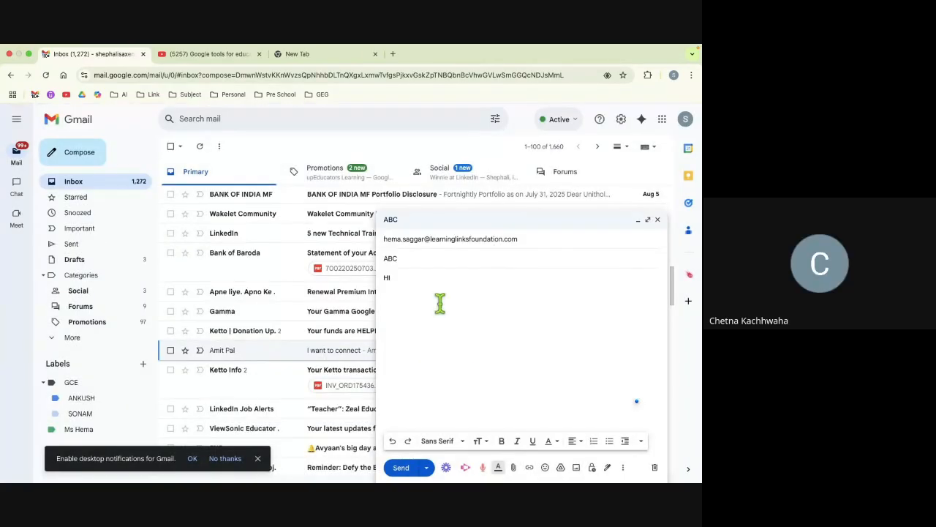
left_click(657, 221)
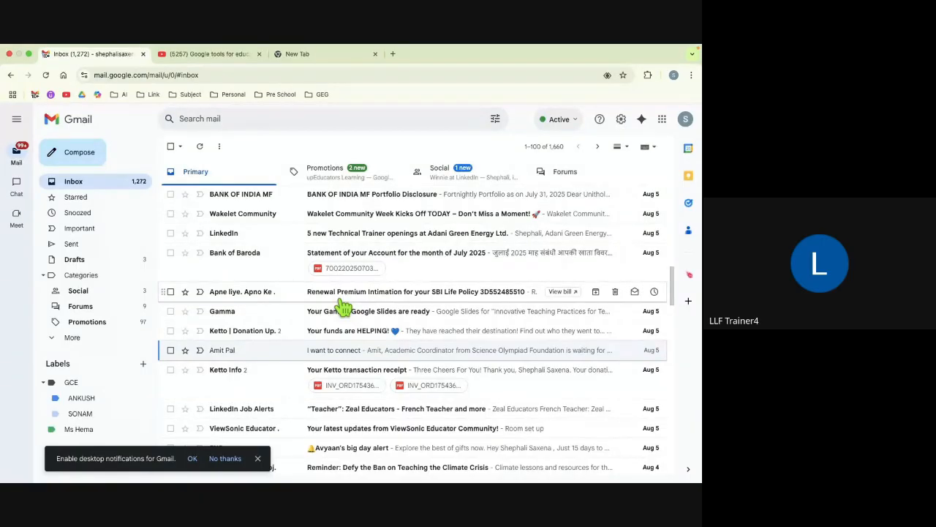
Step: Go to the Chrome Web Store in the empty new tab
left_click(337, 56)
left_click(322, 77)
type("c")
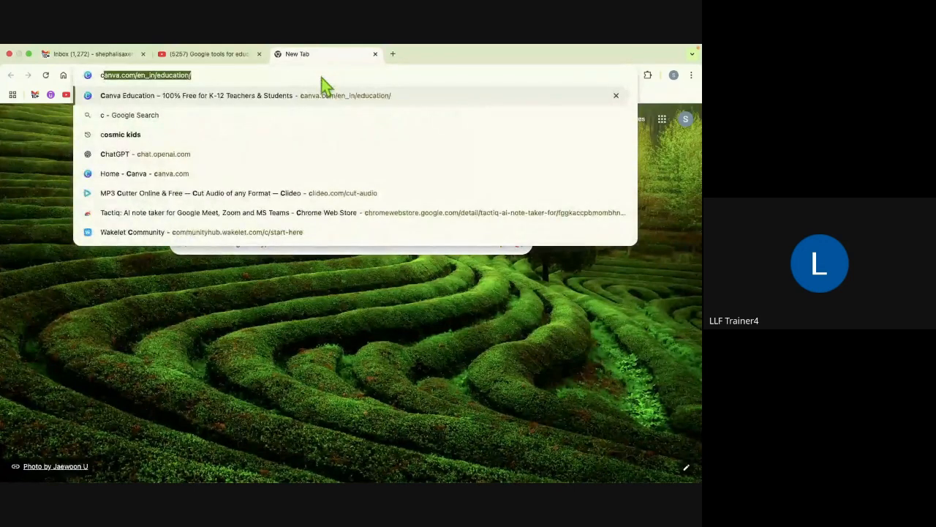
type("hhrome")
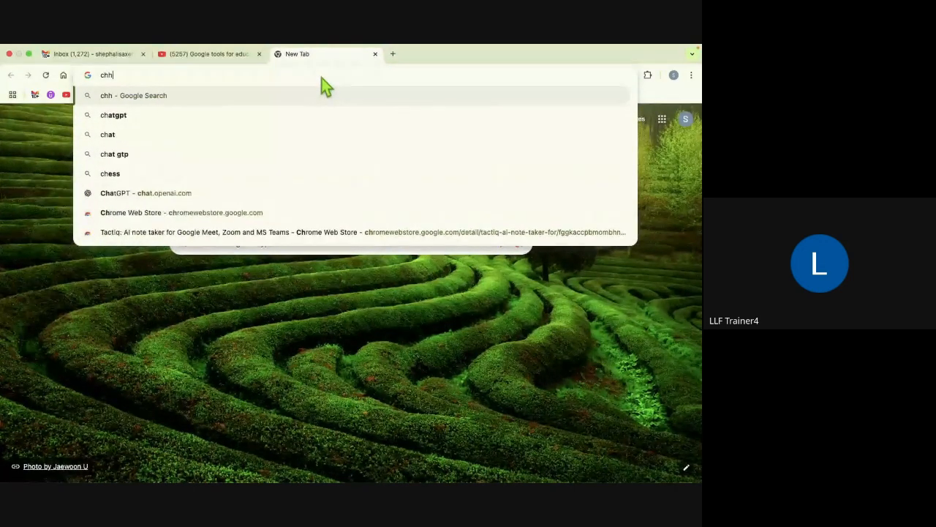
key("BackSpace")
key("BackSpace")
key("BackSpace")
key("BackSpace")
key("BackSpace")
key("BackSpace")
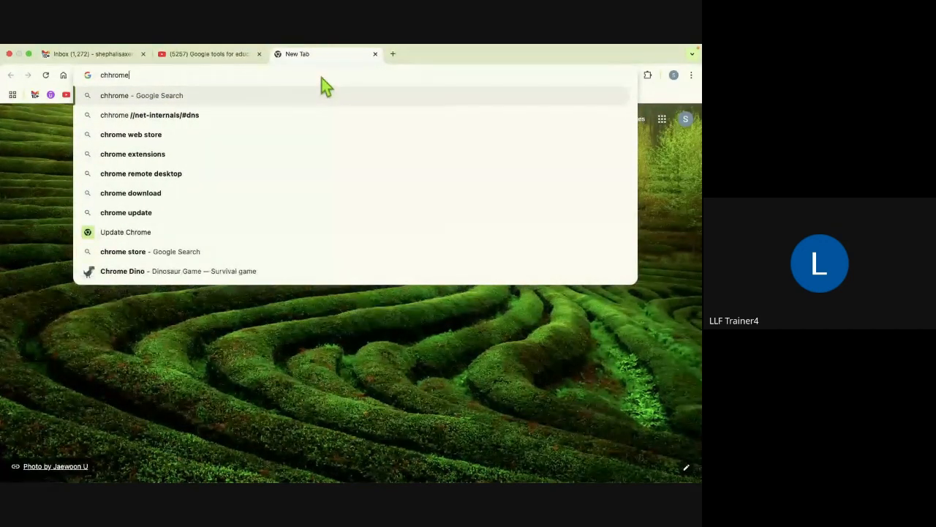
type("rome")
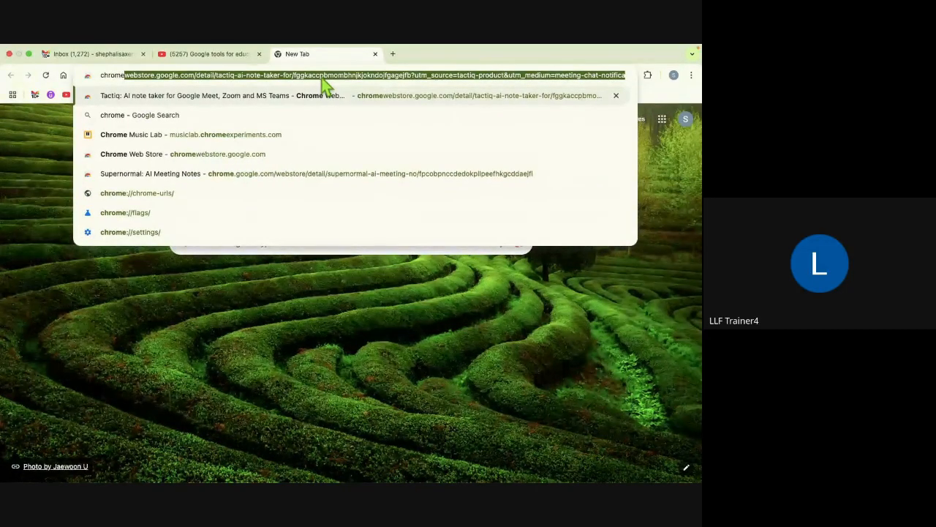
key("Return")
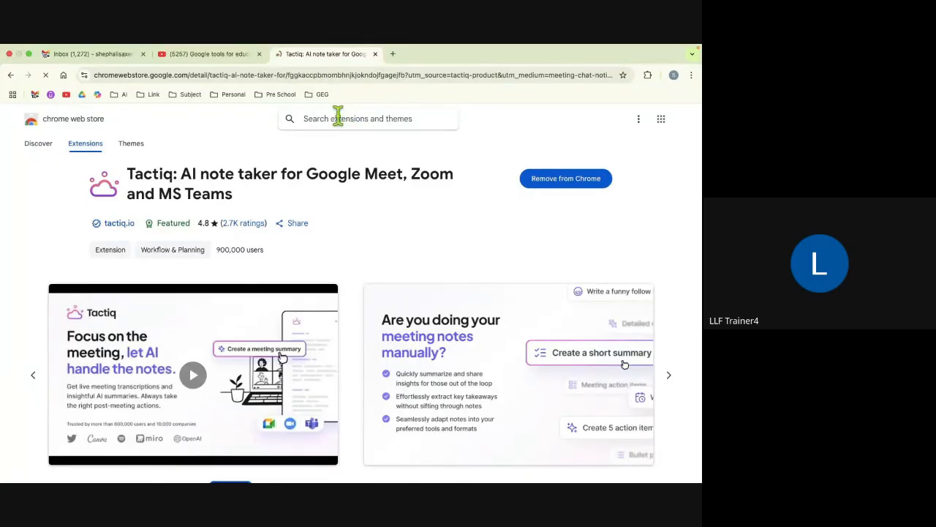
Step: Search the store for 'equatio', open the Equatio extension page, and select its URL
type("equatio")
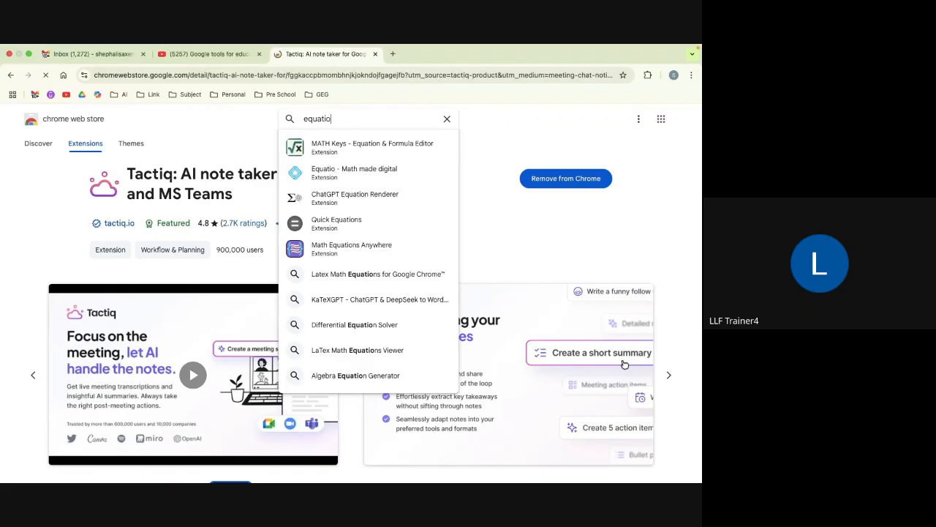
key("Return")
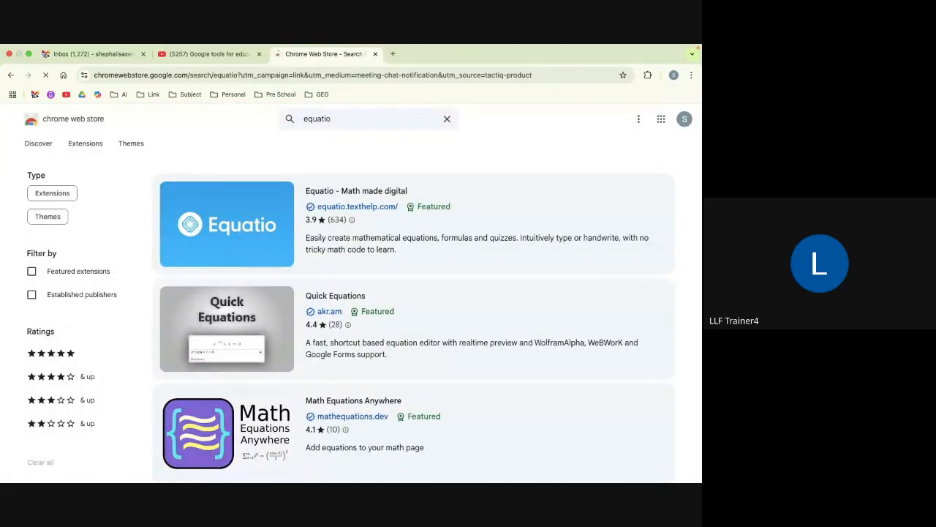
left_click(241, 237)
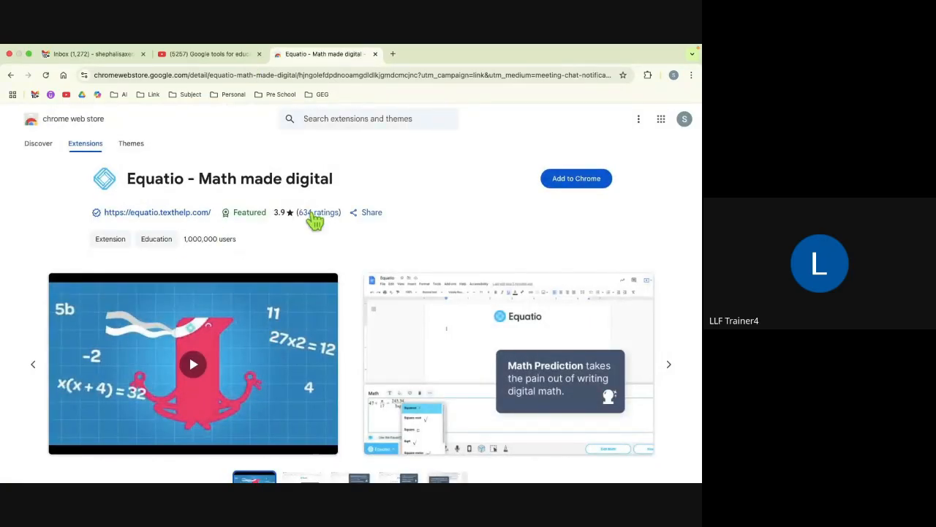
left_click(517, 76)
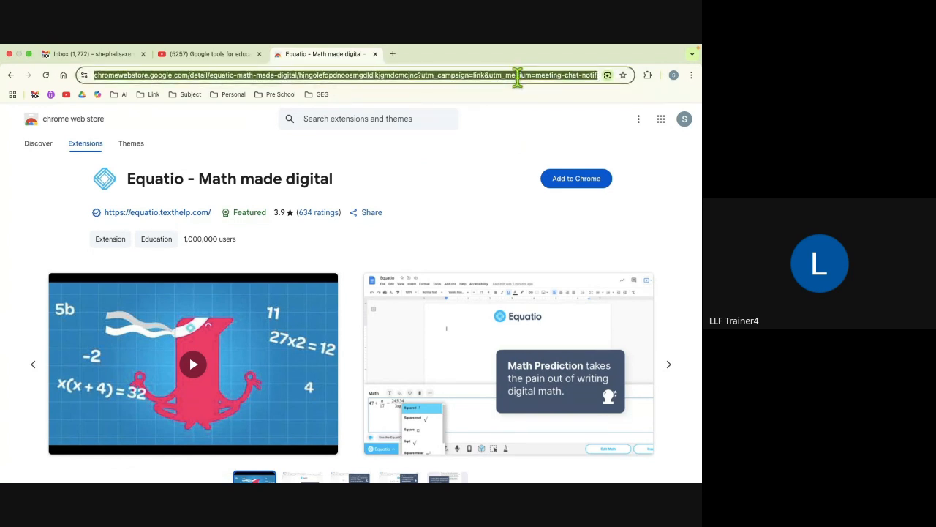
Step: Start a new Gmail message and place the cursor in its body
left_click(121, 57)
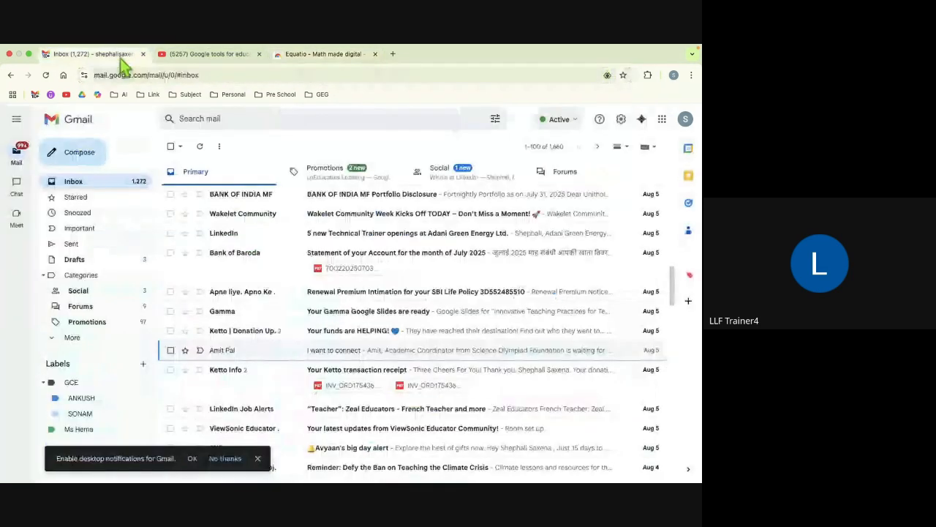
left_click(76, 165)
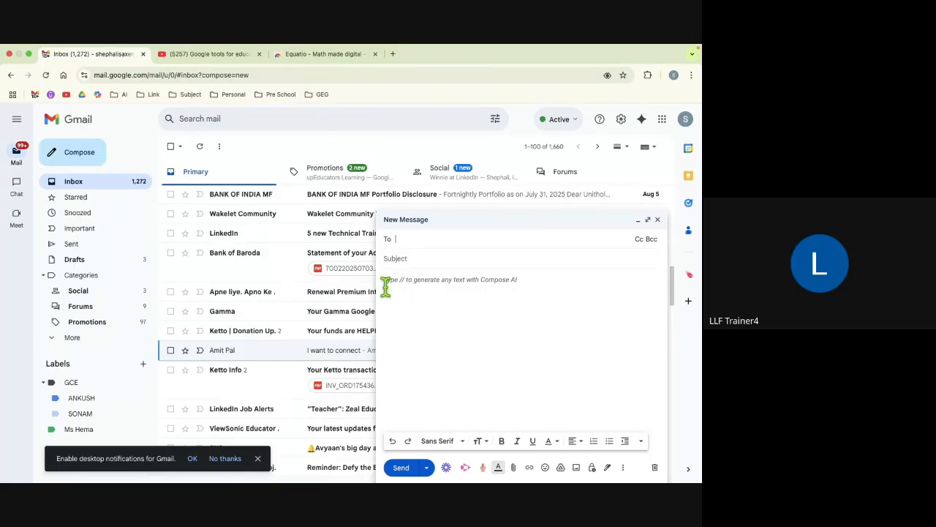
left_click(532, 468)
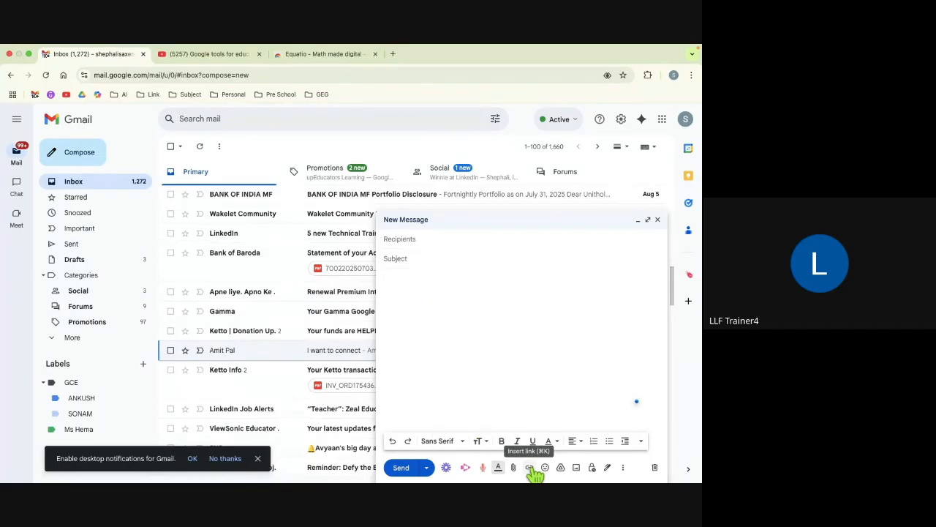
Step: Insert the link 'Check this Extention' pointing to the pasted Equatio address, then close the draft
left_click(530, 467)
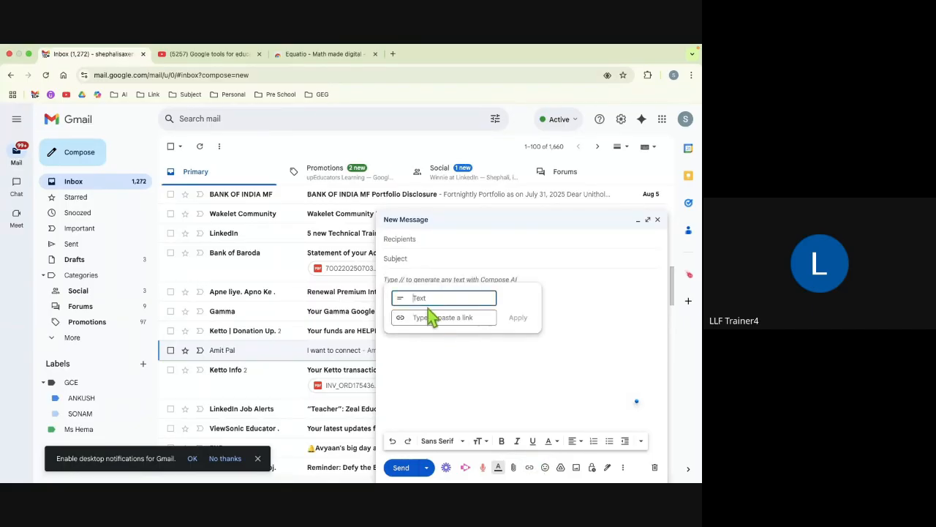
type("Che")
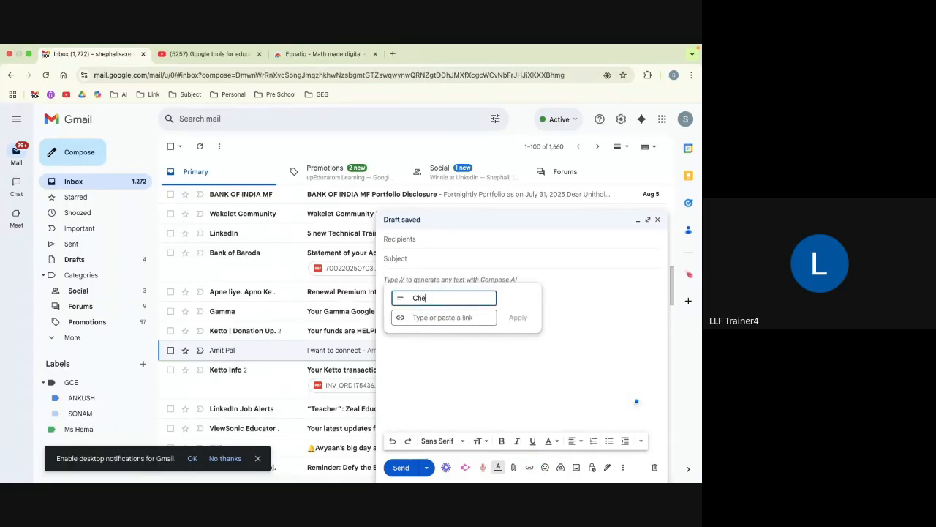
type("ck this Extention")
left_click(428, 316)
key("super+v")
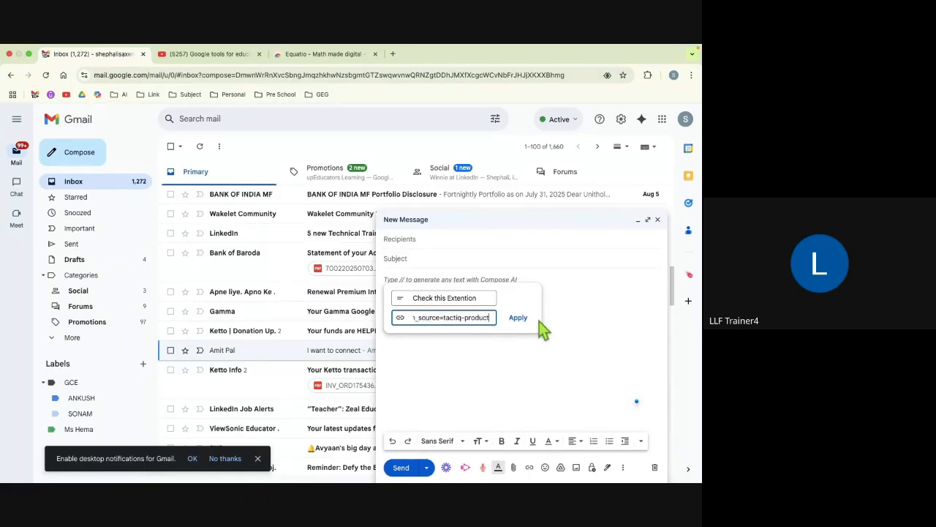
left_click(520, 318)
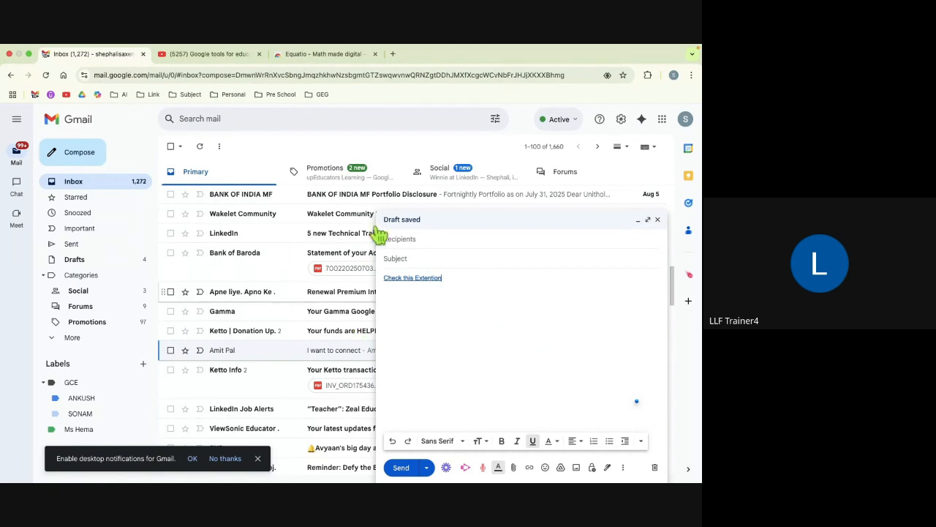
left_click(657, 220)
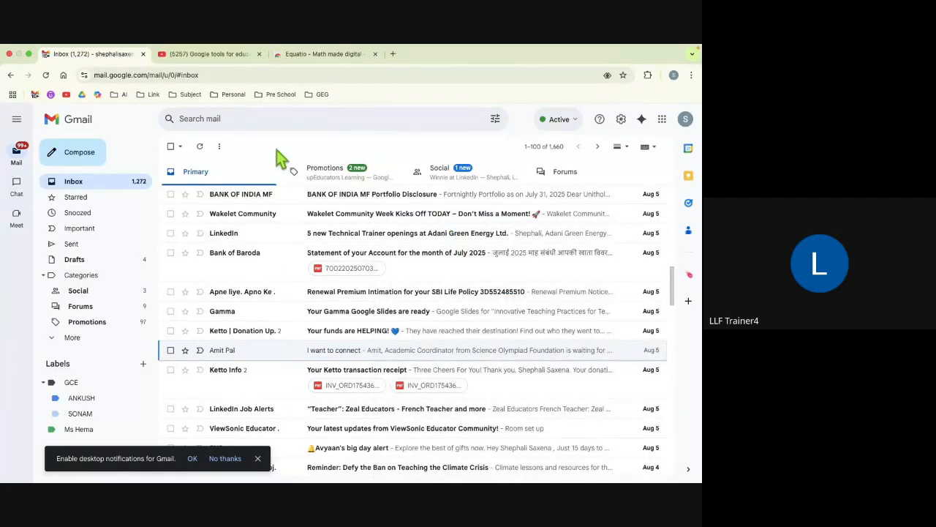
Step: Bring up the Gmail slideshow and advance two slides to the MCQ-1 question
key("alt+Tab")
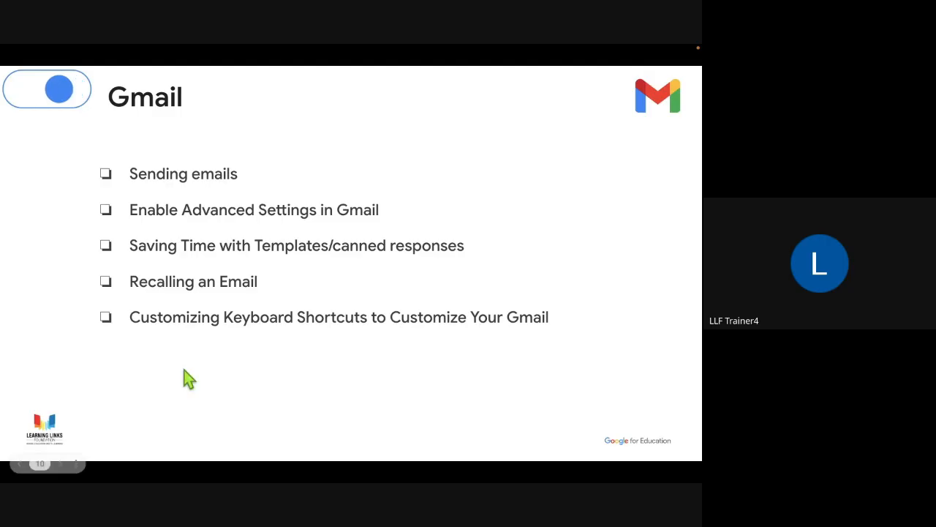
key("Right")
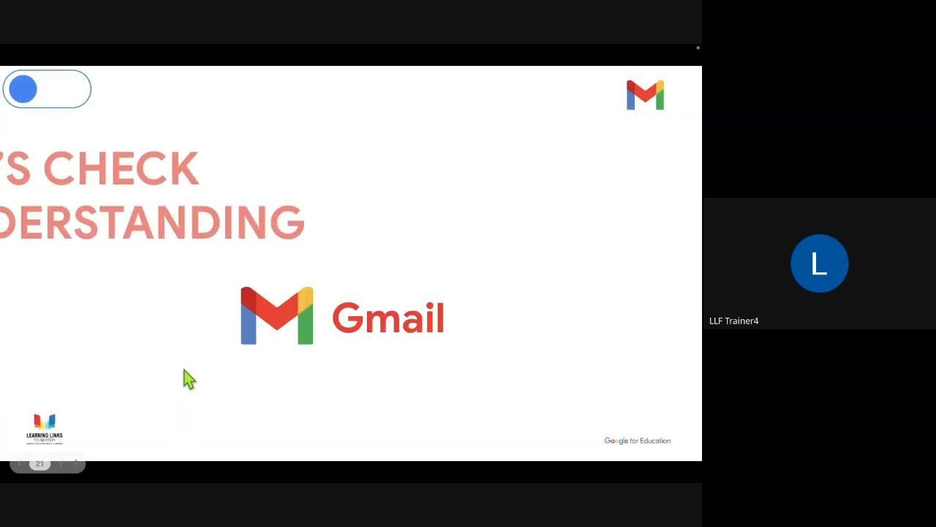
key("Right")
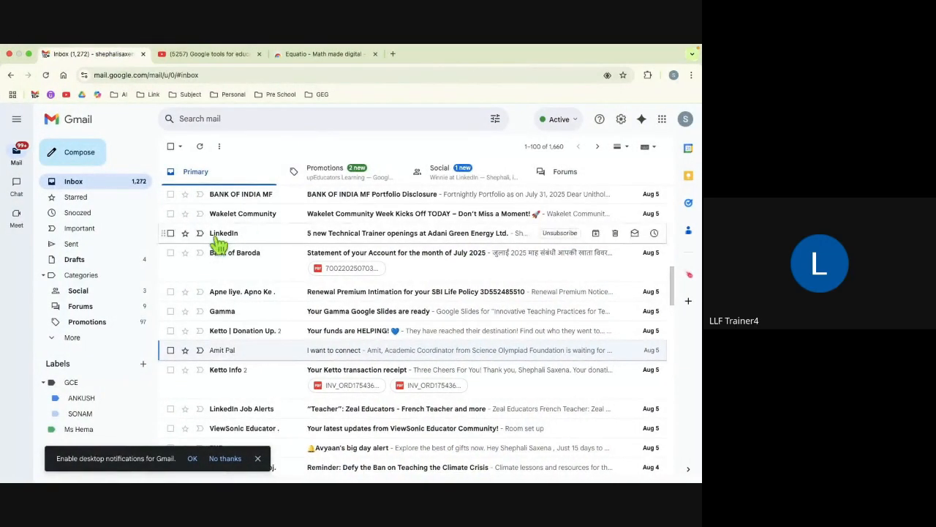
Step: Close the Equatio store page, scroll through the Google apps list, and return to the Gmail inbox
left_click(393, 54)
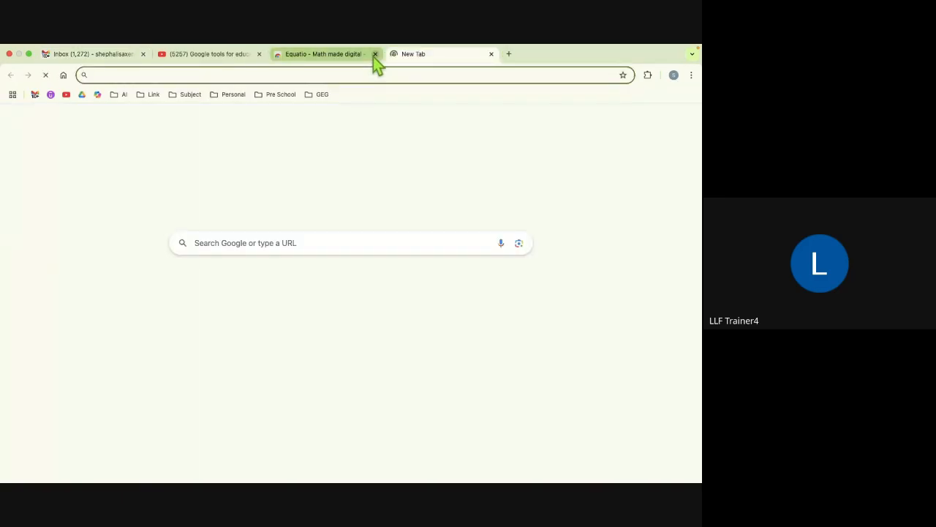
left_click(374, 55)
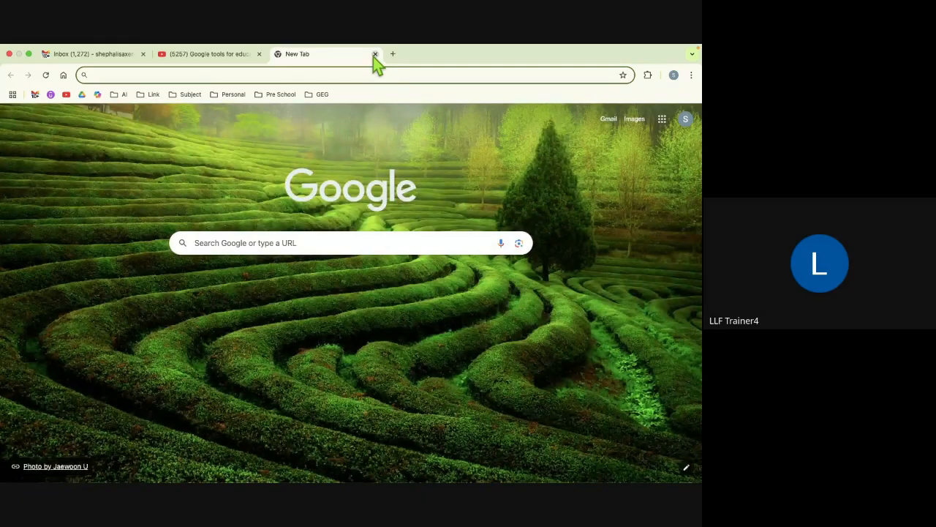
left_click(662, 119)
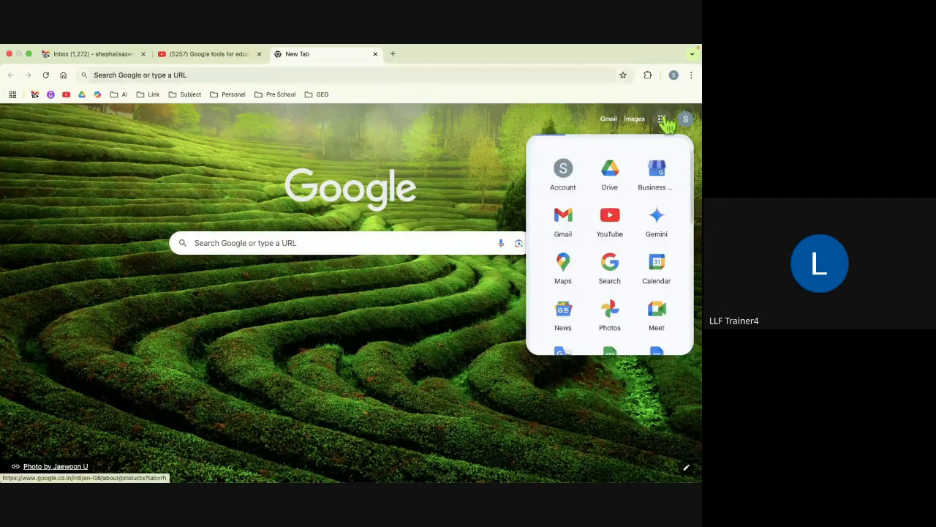
scroll(633, 308, "down", 4)
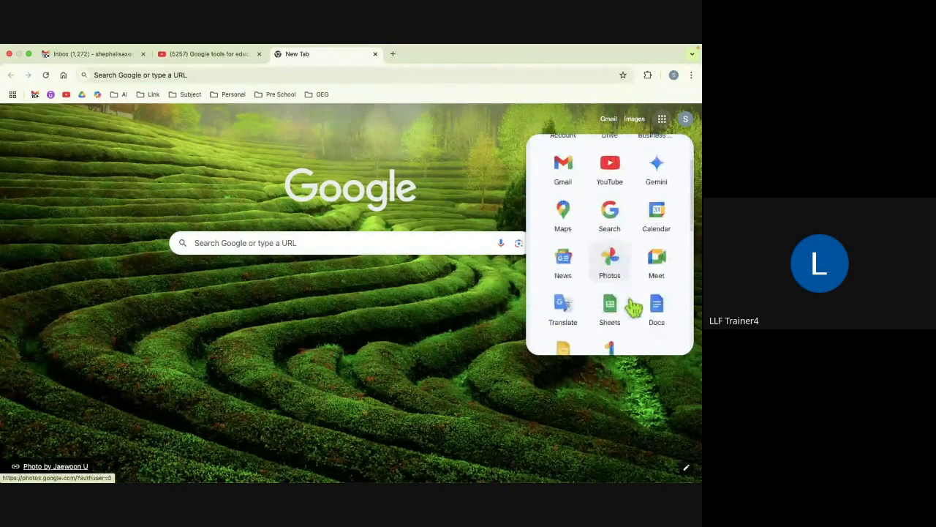
scroll(633, 307, "down", 3)
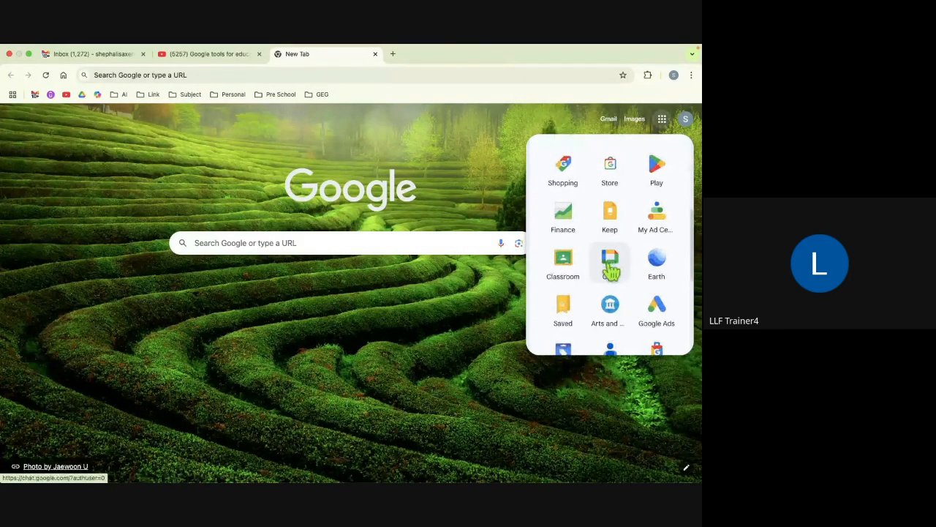
left_click(106, 58)
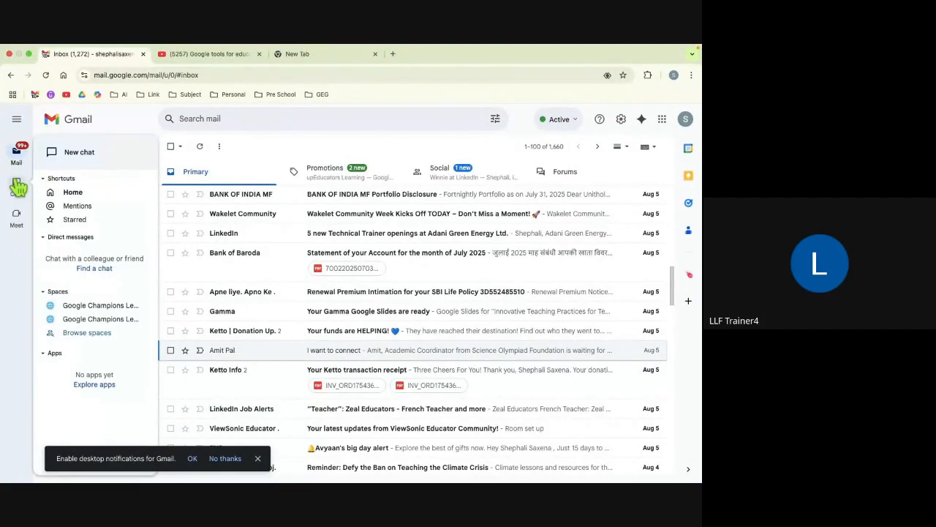
left_click(621, 121)
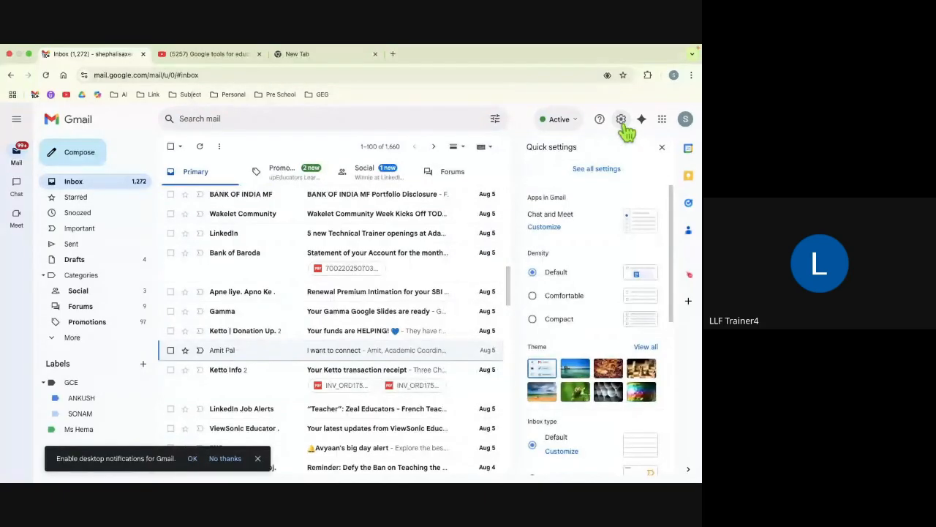
left_click(607, 174)
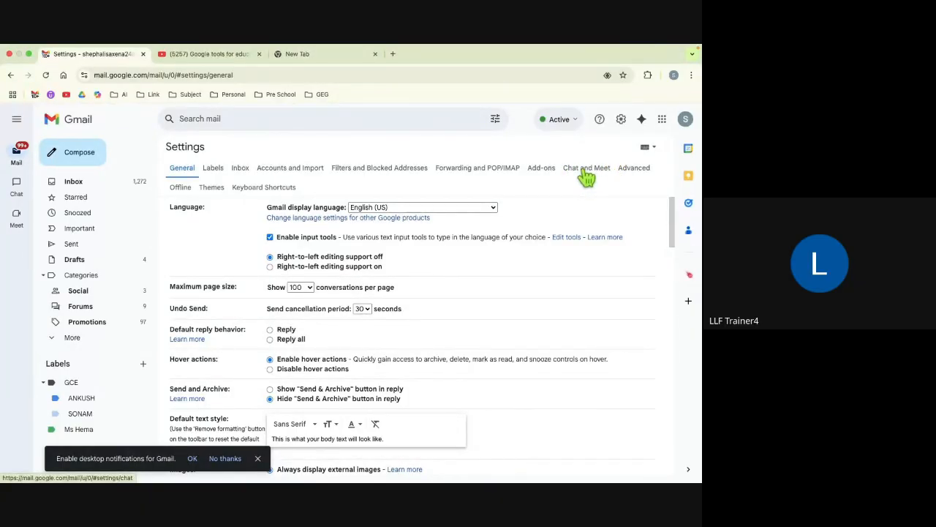
left_click(587, 173)
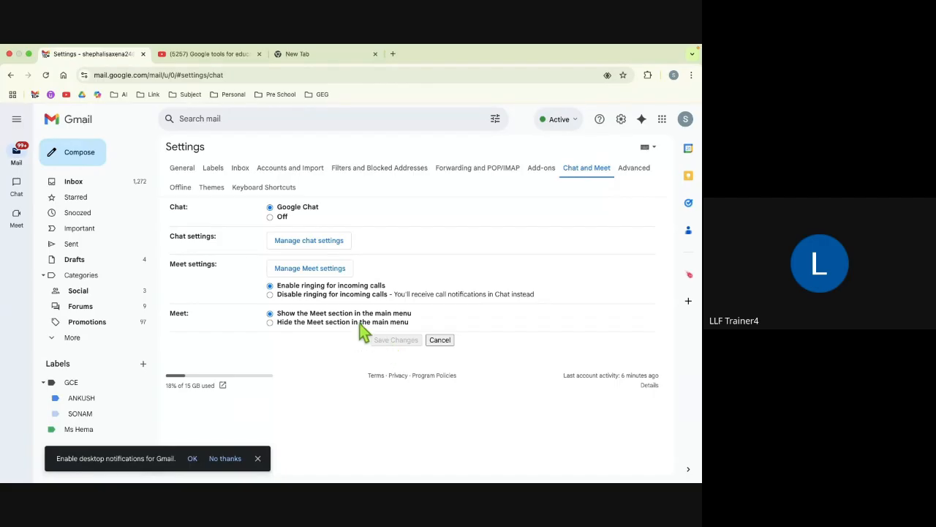
left_click(75, 184)
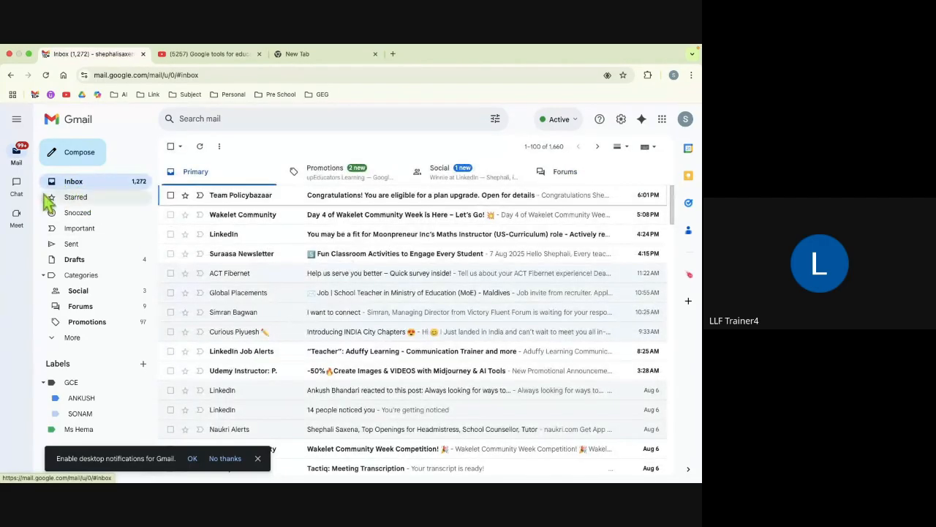
Step: Switch to Chat, create a space named 'Trail', and start adding members to it
mouse_move(17, 192)
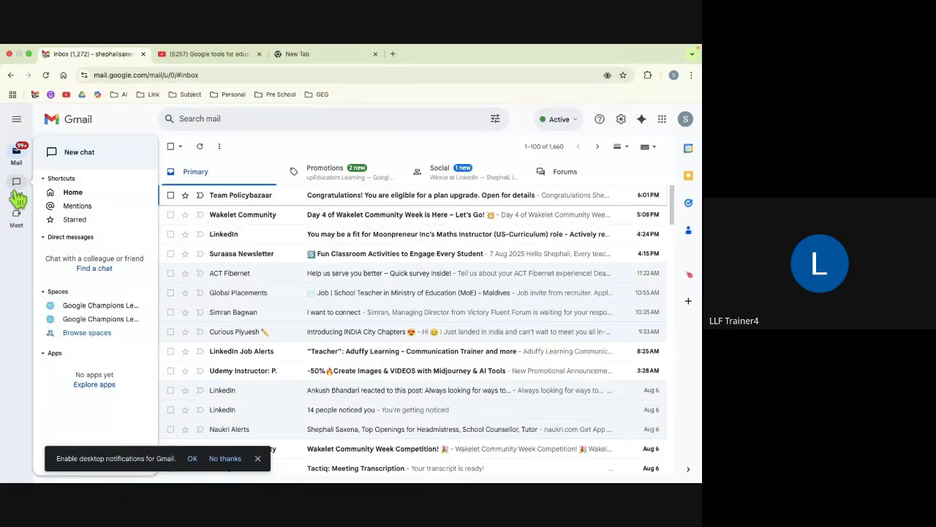
left_click(18, 196)
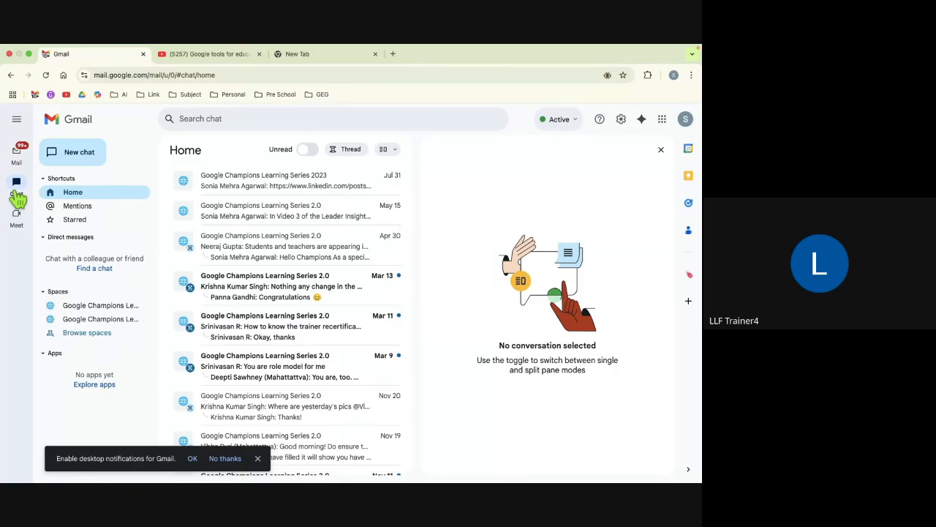
left_click(85, 162)
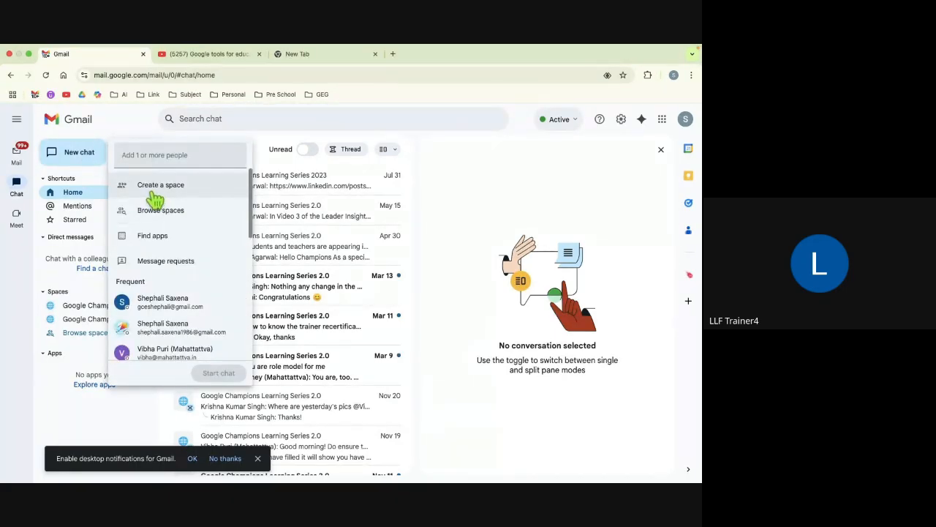
left_click(155, 196)
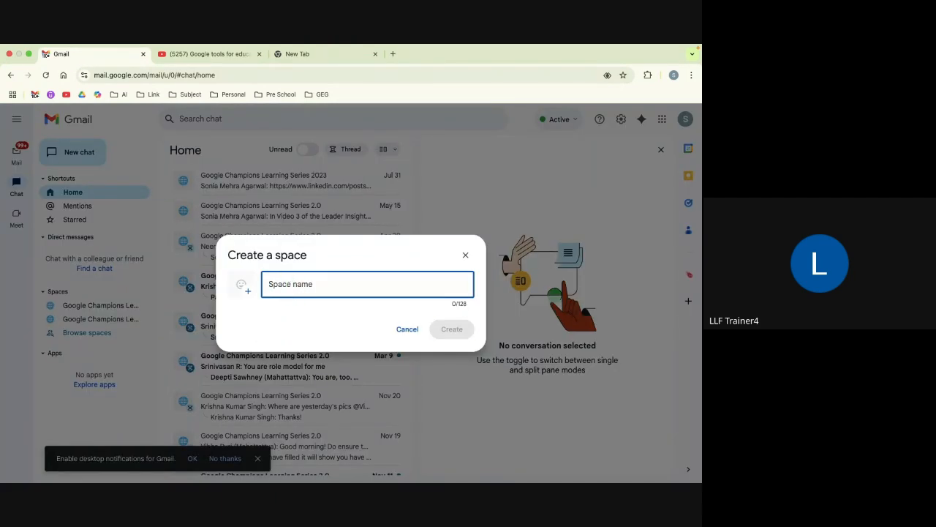
type("Trail")
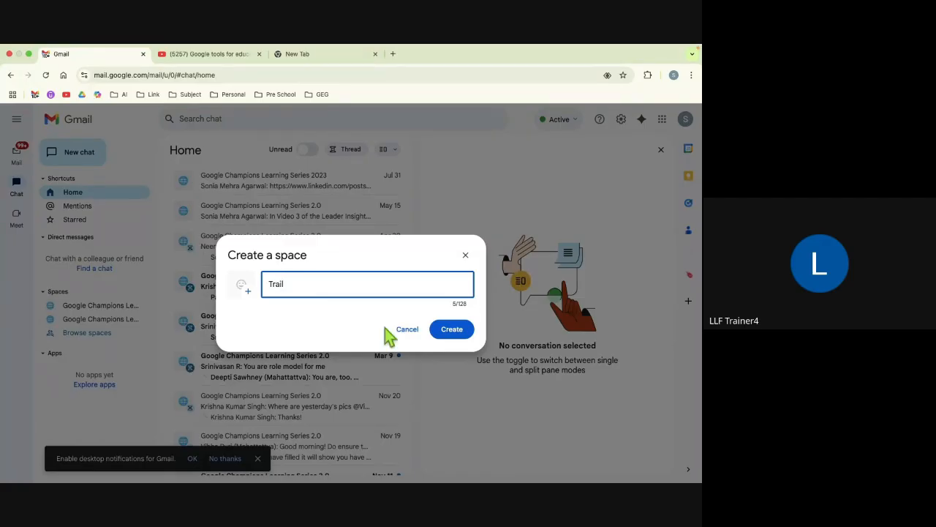
left_click(452, 334)
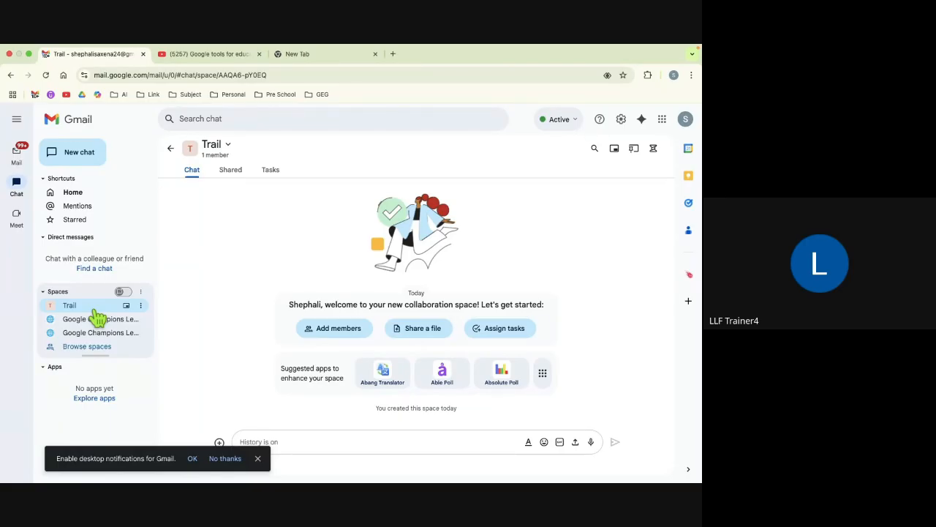
left_click(333, 330)
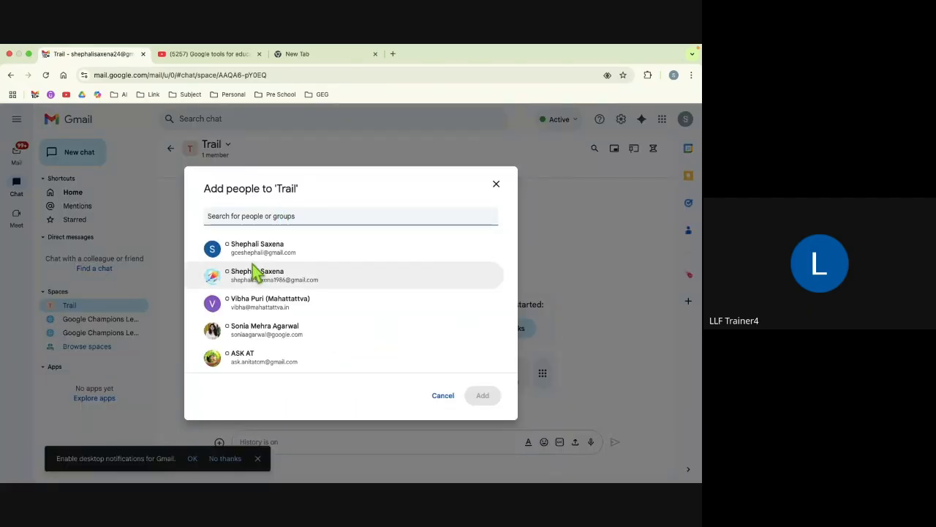
Step: Add two suggested contacts to the Trail space, then open its options menu
left_click(252, 252)
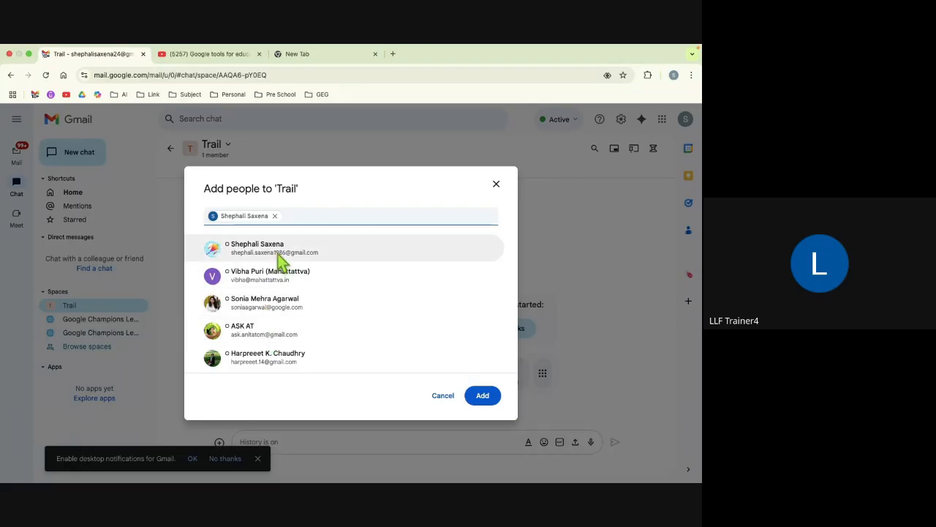
left_click(279, 257)
left_click(482, 397)
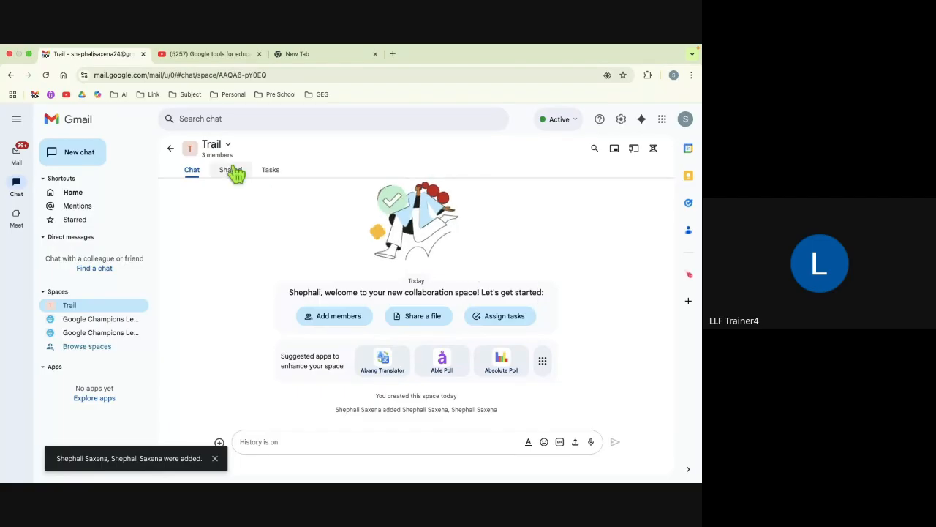
left_click(217, 148)
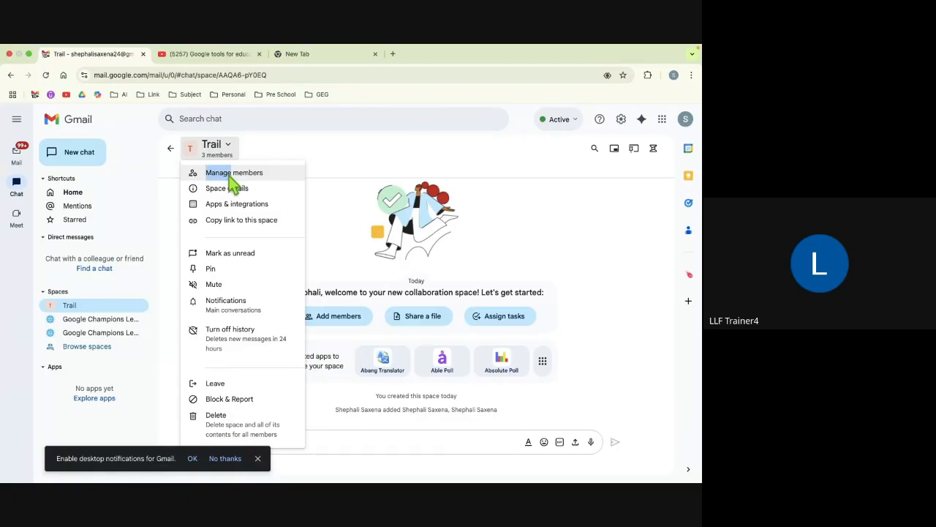
Step: Open Manage members for Trail, view the second member's actions menu, and dismiss it
left_click(229, 176)
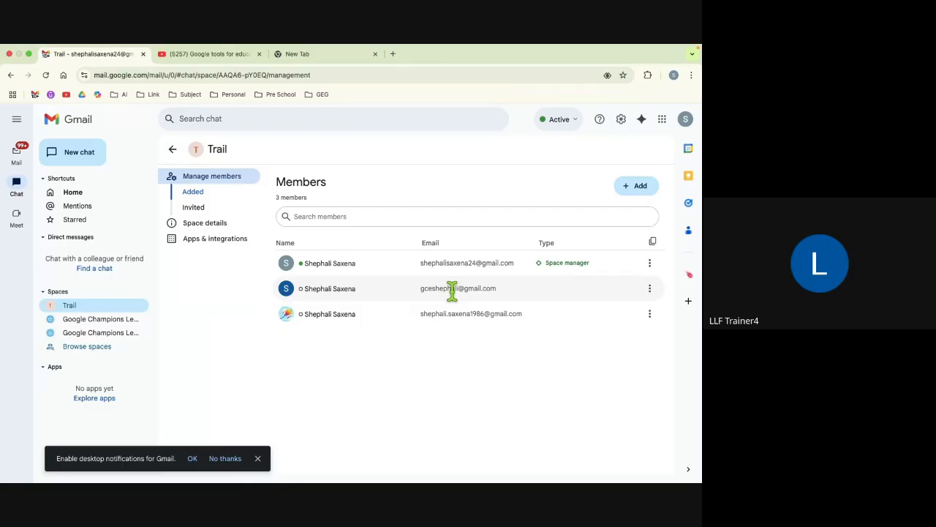
left_click(650, 288)
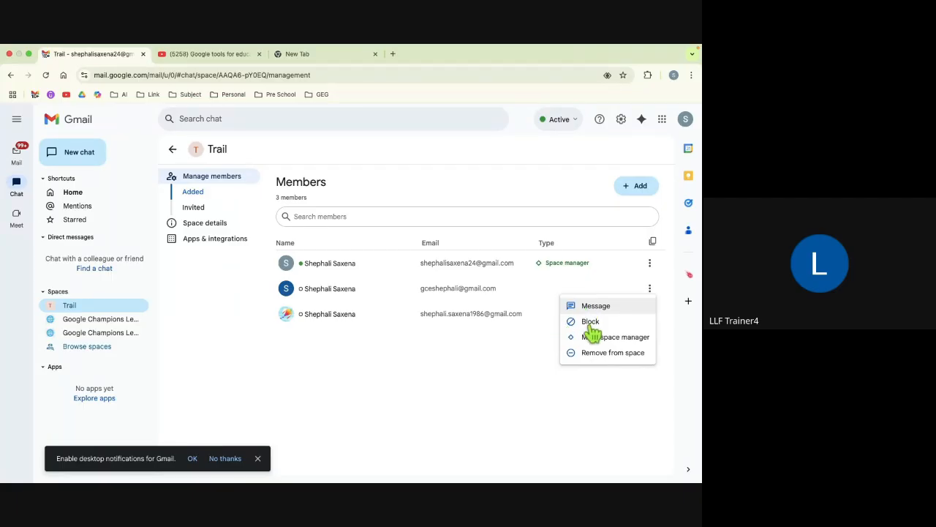
left_click(438, 348)
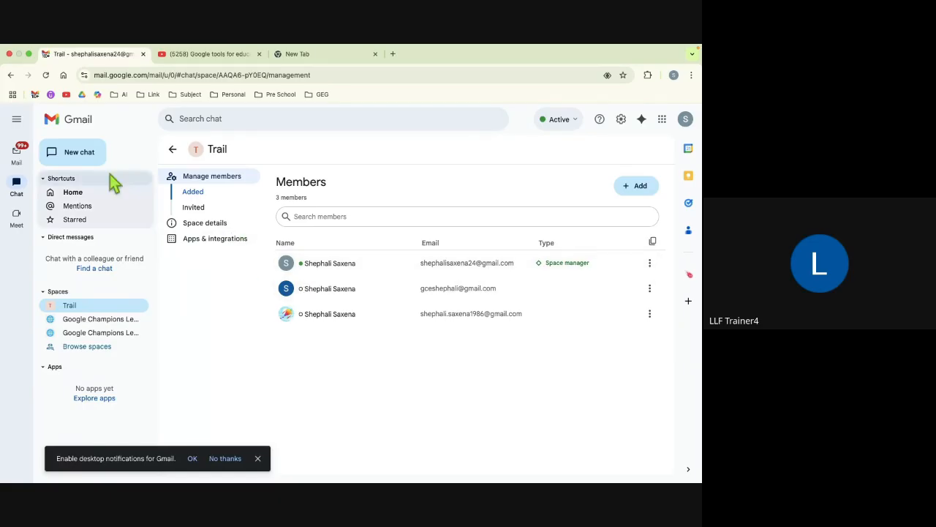
Step: Close the Trail tab and advance the slideshow past Keep, Meet and the quizzes to YouTube Skills
left_click(144, 57)
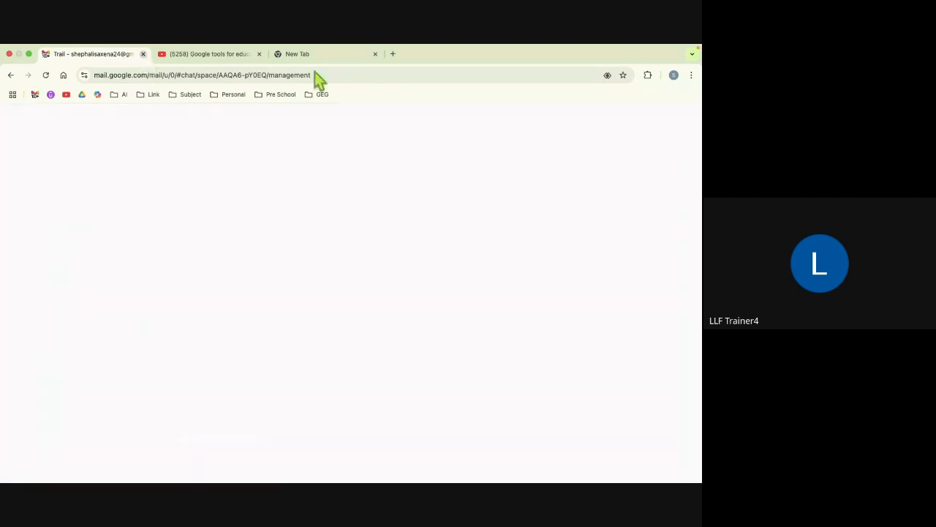
key("super+Tab")
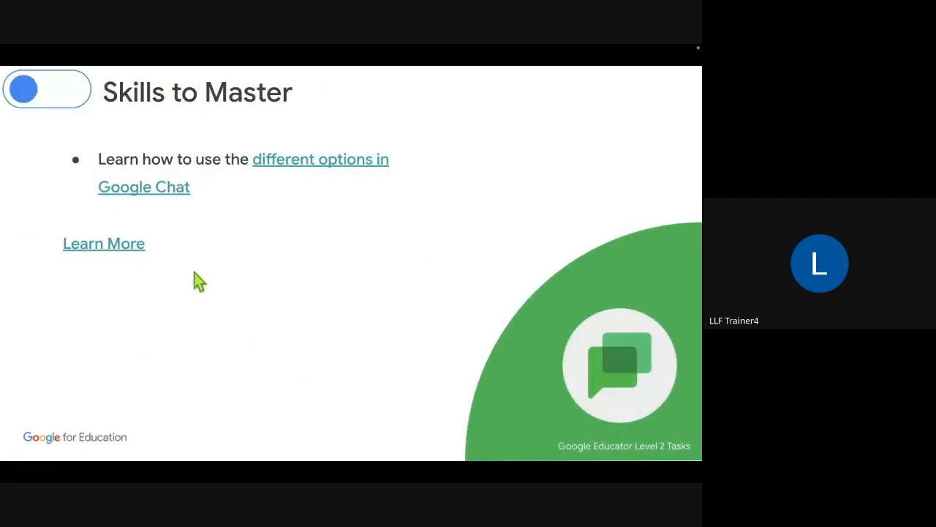
left_click(194, 272)
left_click(194, 272)
left_click(194, 273)
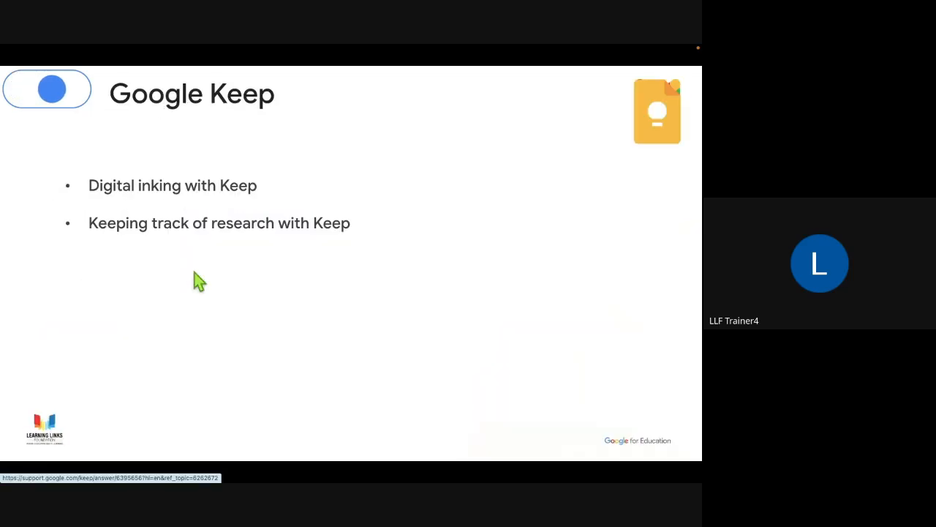
left_click(194, 272)
left_click(194, 272)
left_click(193, 272)
left_click(194, 272)
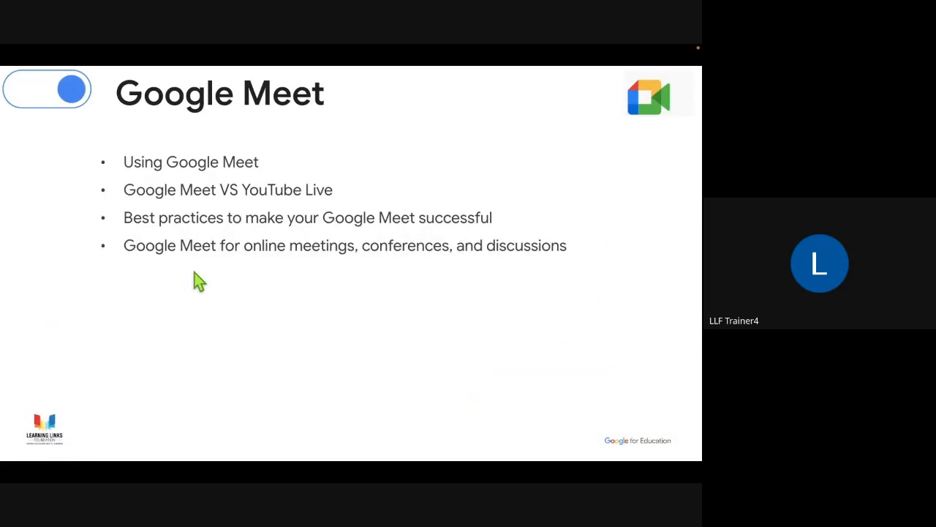
left_click(194, 272)
left_click(194, 272)
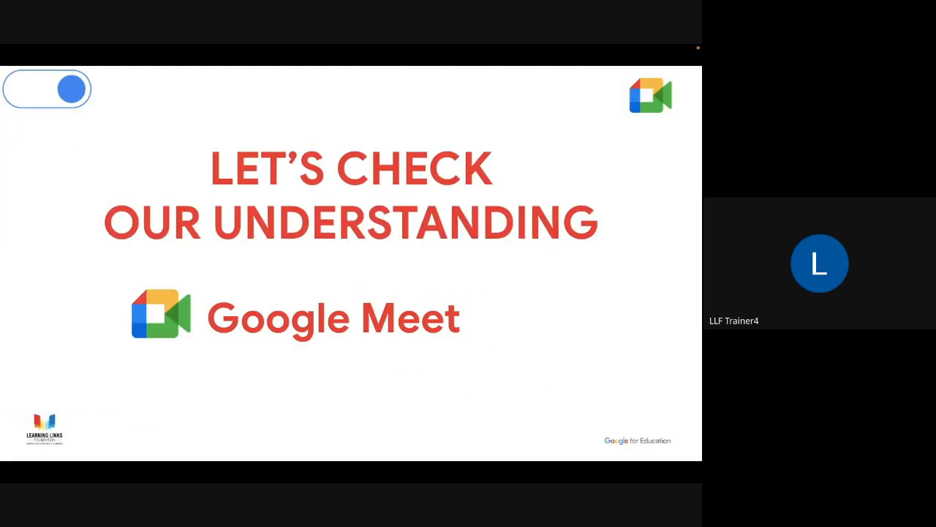
left_click(193, 272)
left_click(194, 273)
key("Right")
key("Right")
key("Right")
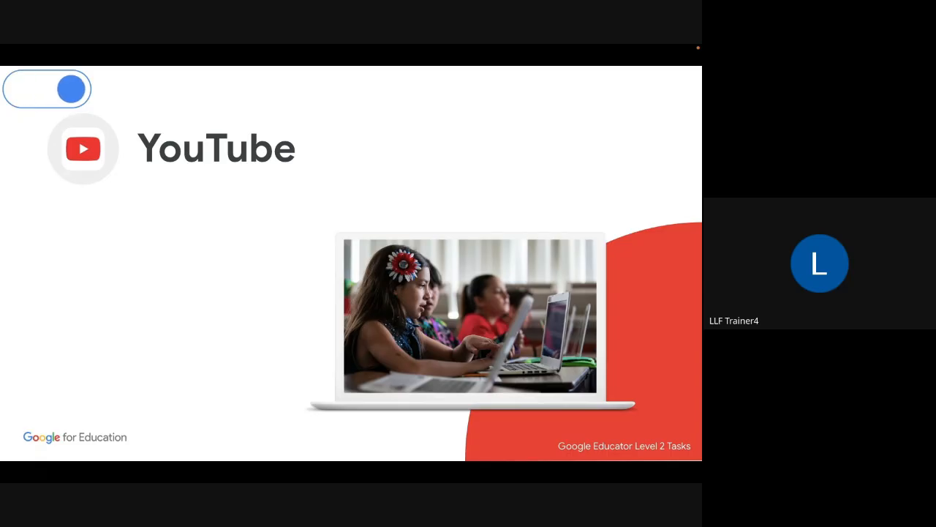
key("Right")
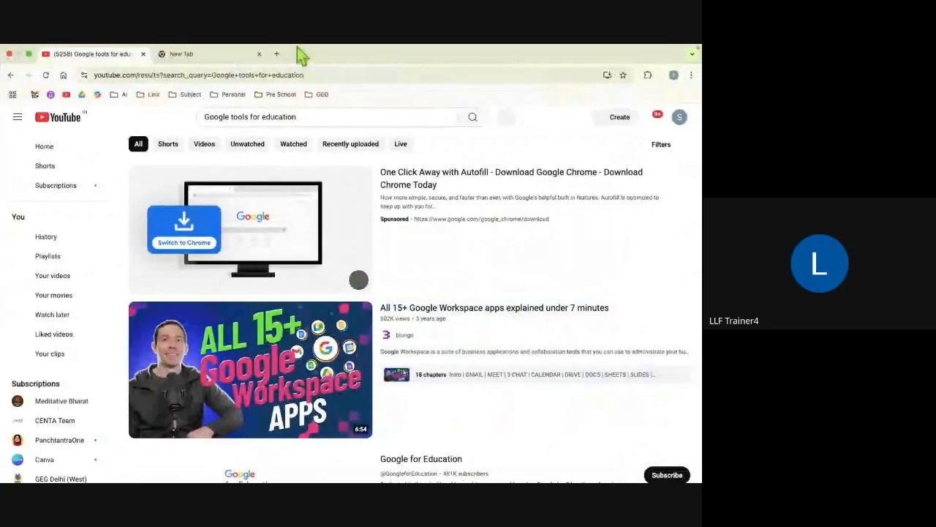
Step: Check the Google apps list from the new tab, then close that tab, leaving YouTube
left_click(219, 65)
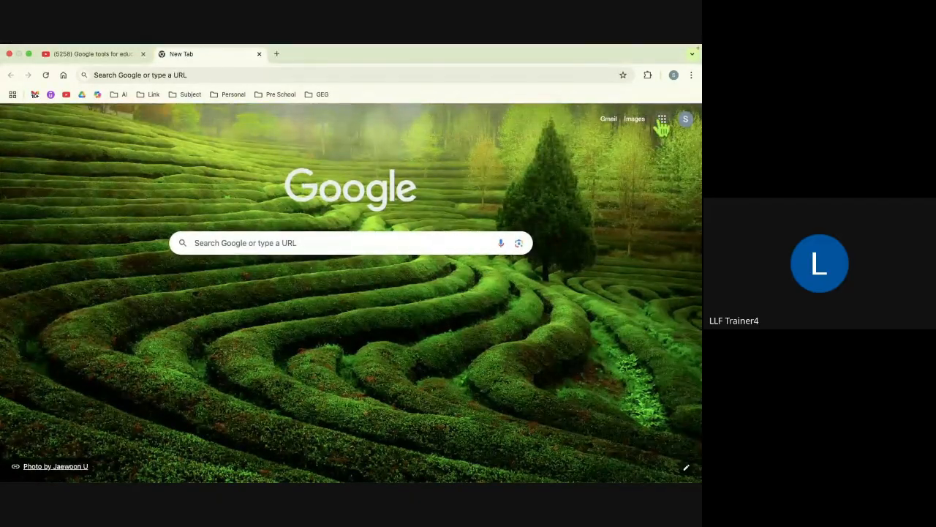
left_click(661, 123)
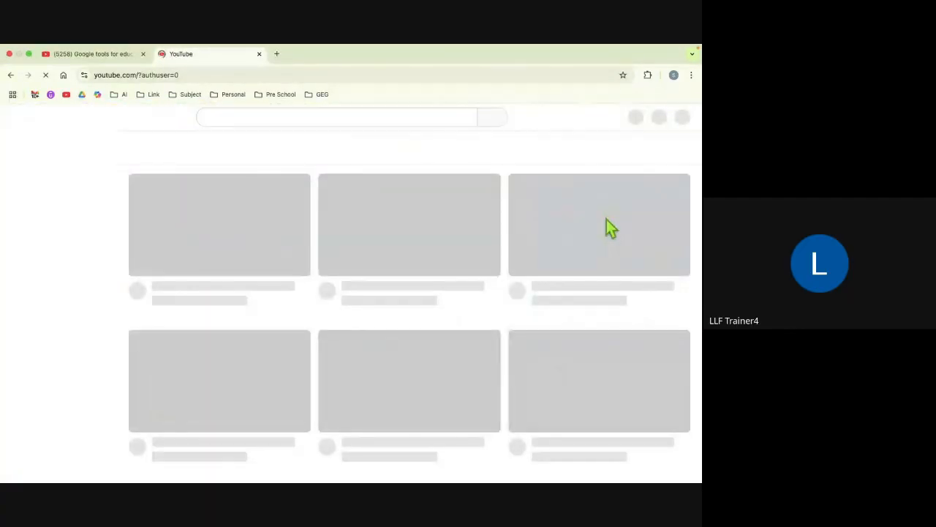
left_click(144, 55)
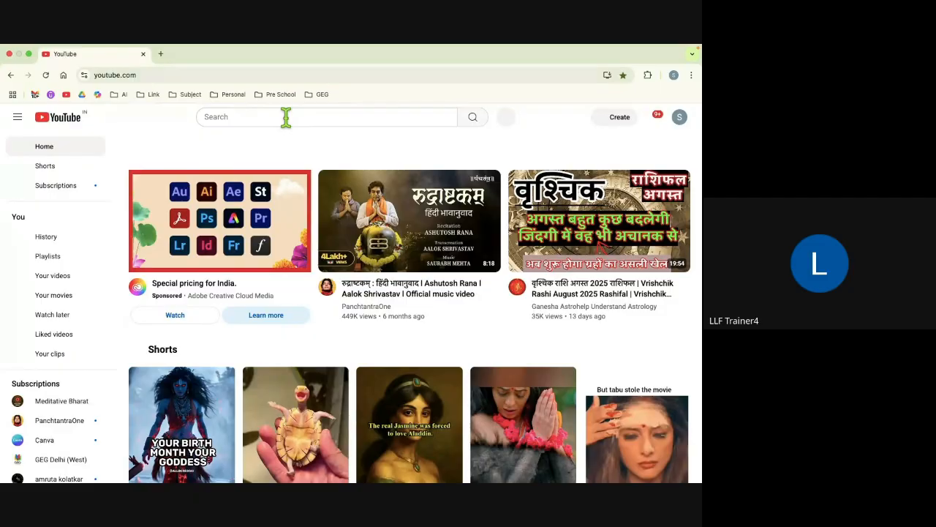
Step: Search YouTube for 'water cycle' to bring up The Dr. Binocs Show results
left_click(286, 117)
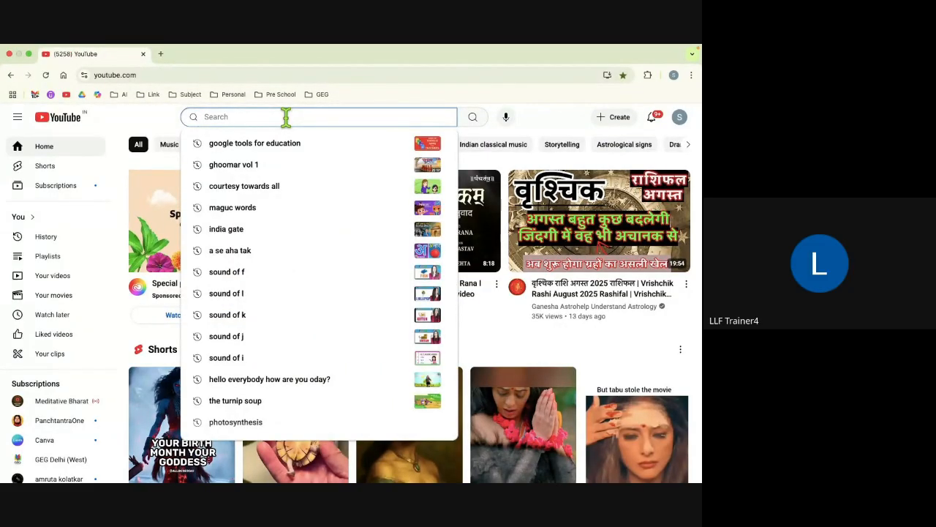
type("wate")
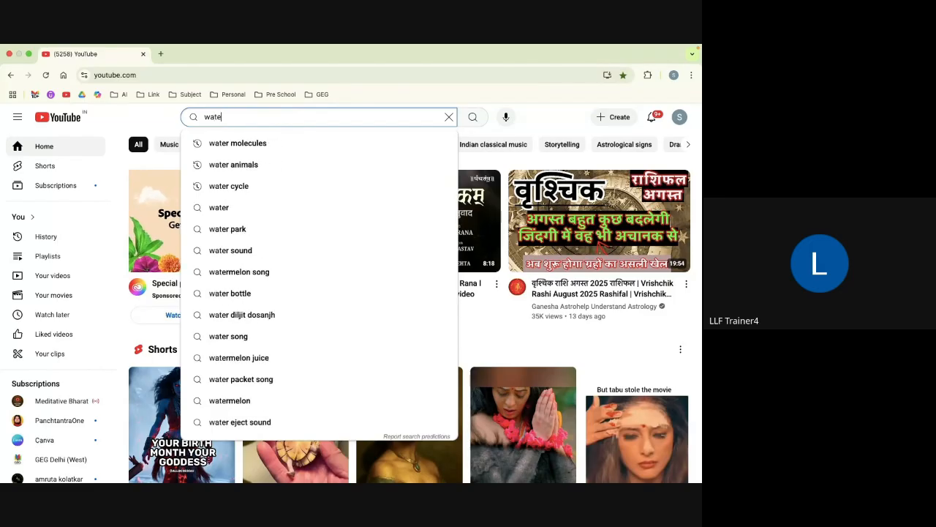
key("BackSpace")
key("BackSpace")
key("BackSpace")
key("BackSpace")
type("w")
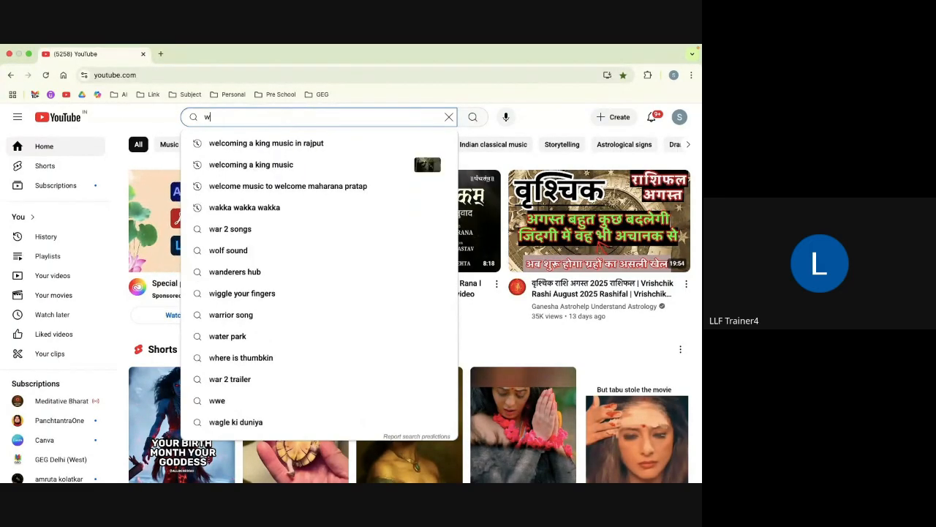
type("ater cylc")
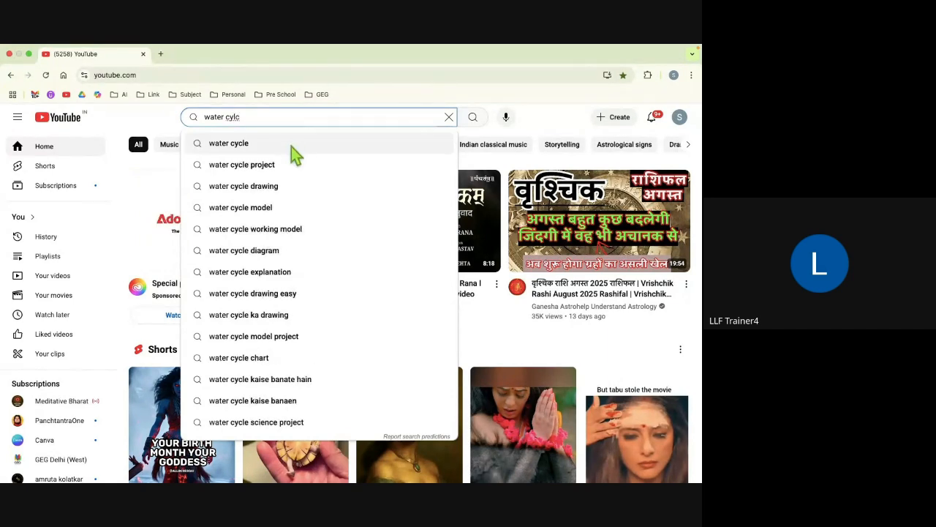
left_click(253, 147)
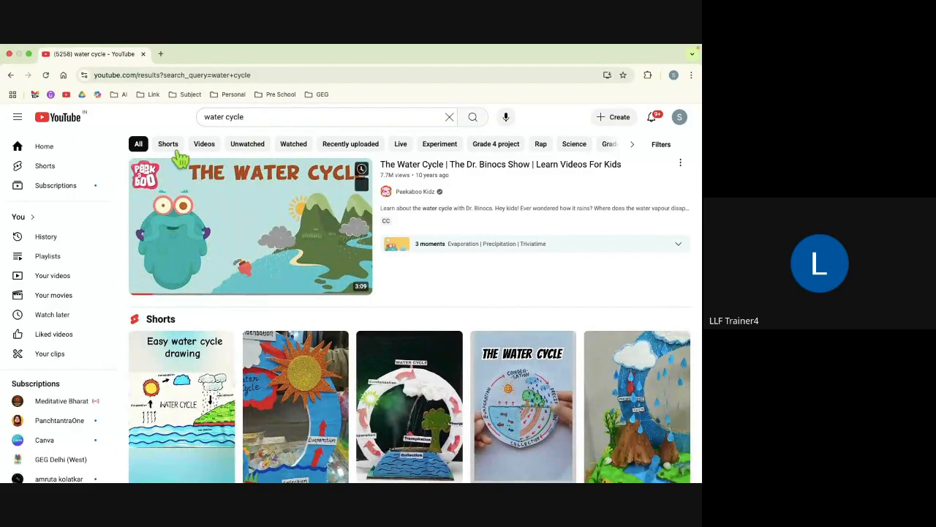
Step: Open The Water Cycle Dr. Binocs video and try saving it to a playlist
scroll(297, 249, "down", 4)
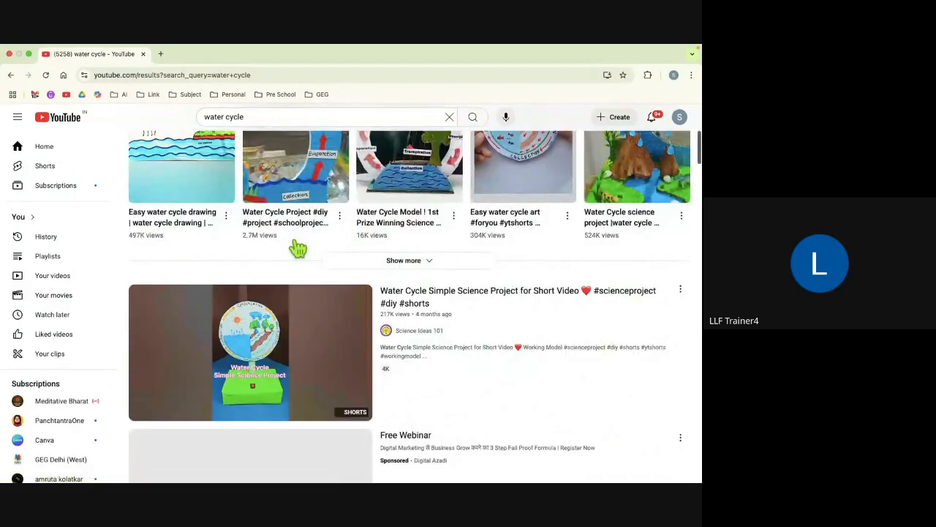
scroll(298, 250, "up", 4)
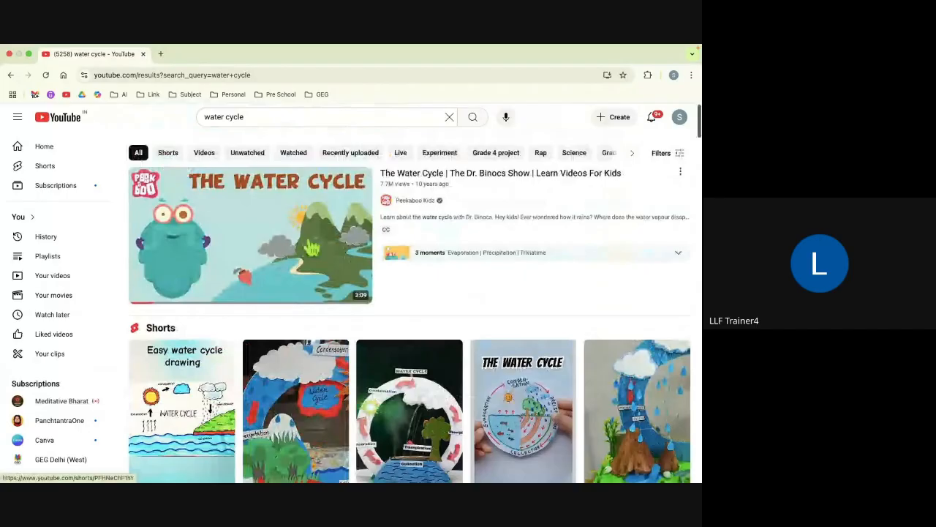
left_click(269, 243)
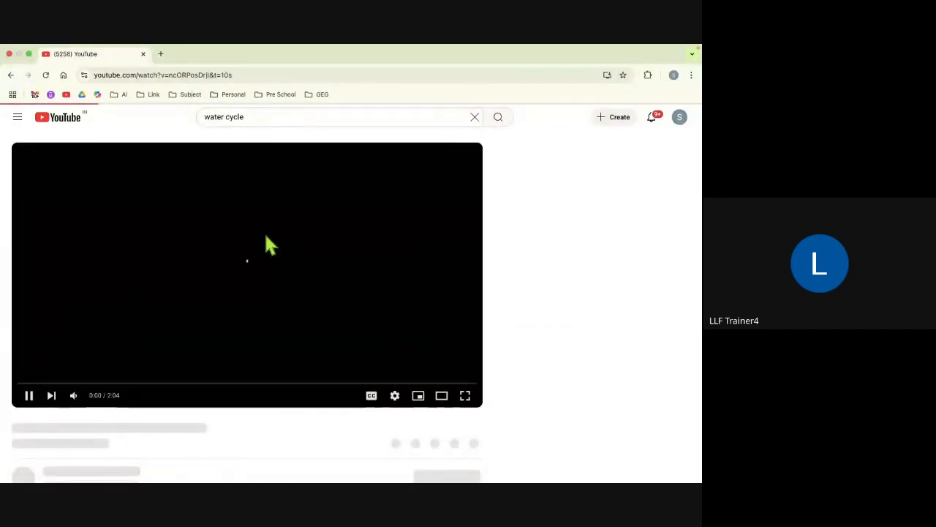
left_click(74, 397)
scroll(188, 399, "down", 1)
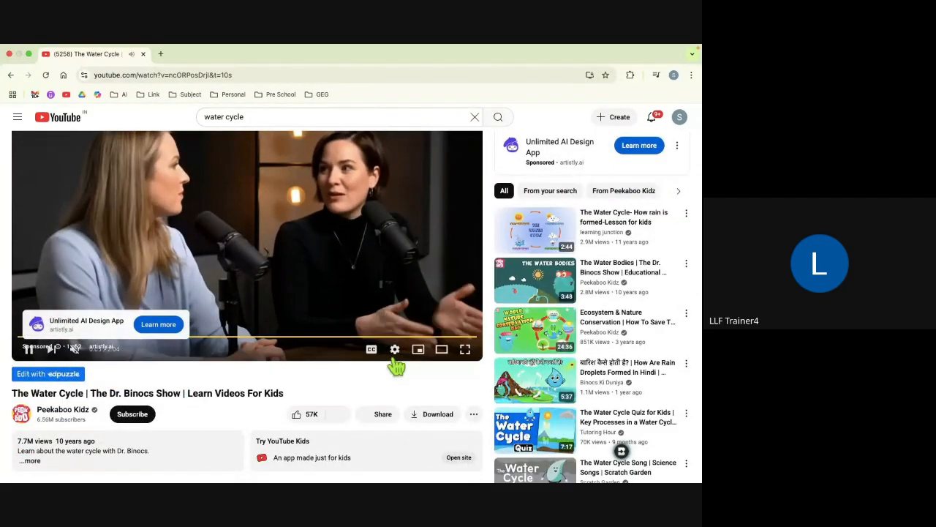
left_click(474, 414)
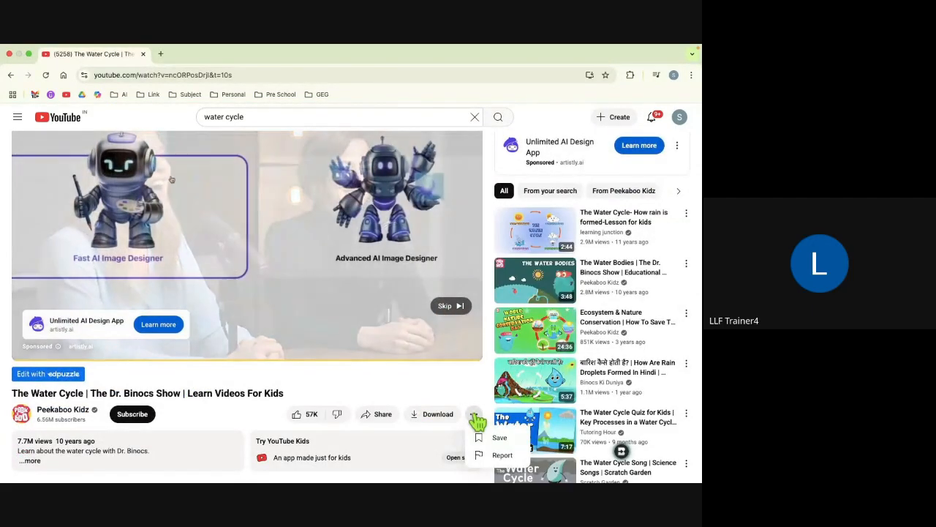
left_click(495, 438)
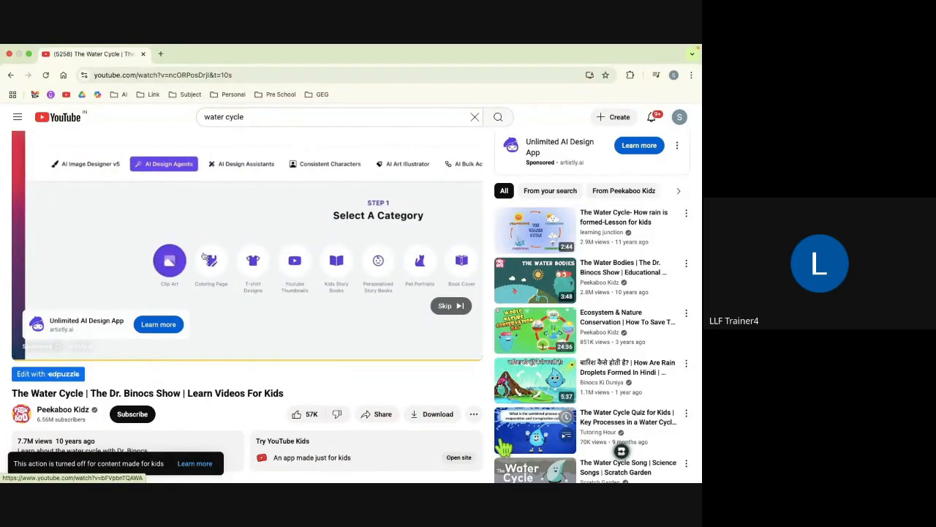
Step: Open The Water Bodies video from the suggestions and try saving it to a playlist
scroll(455, 446, "down", 1)
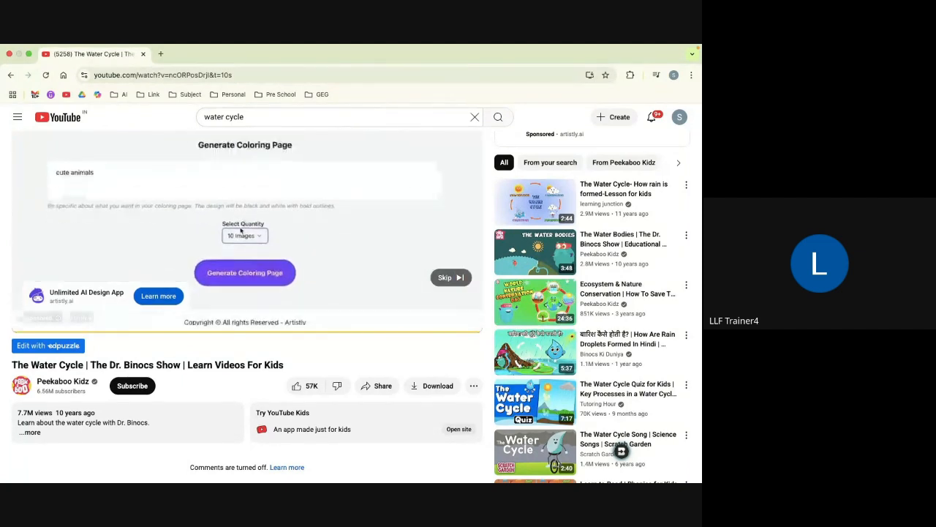
left_click(545, 256)
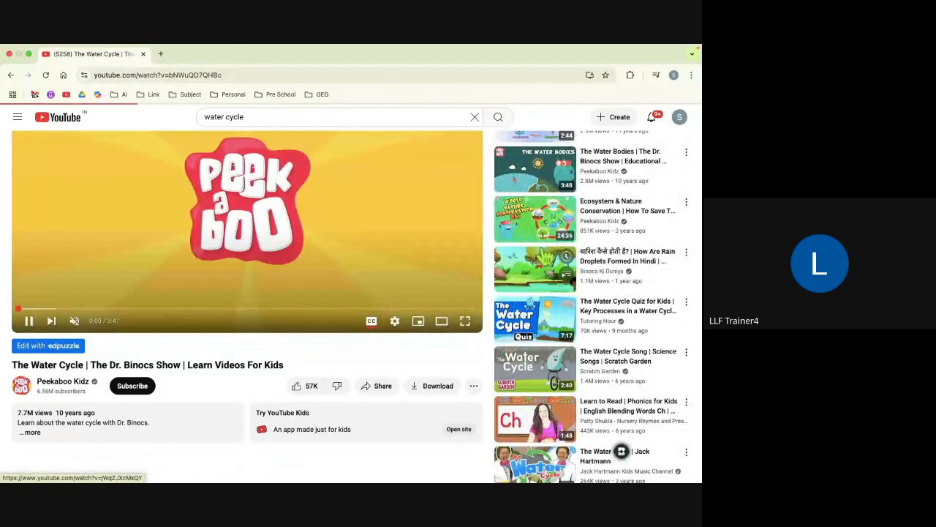
scroll(464, 355, "down", 2)
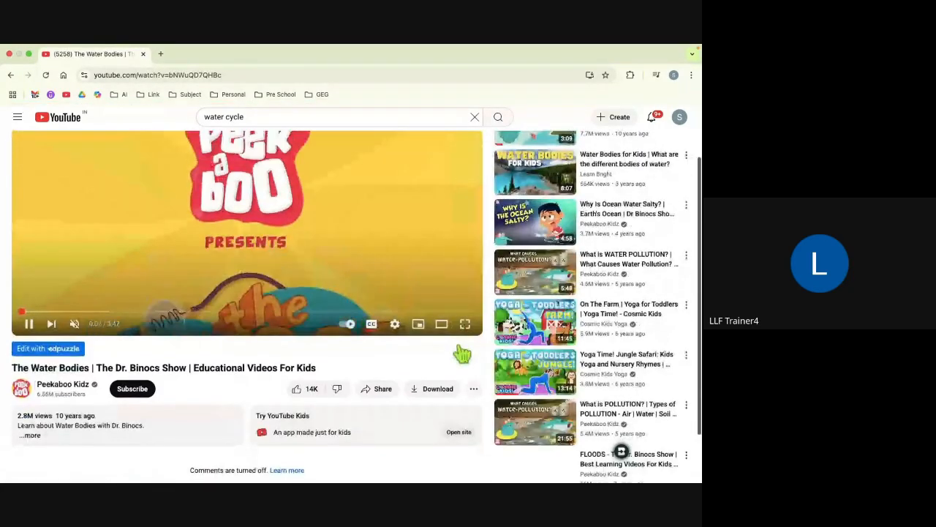
left_click(473, 390)
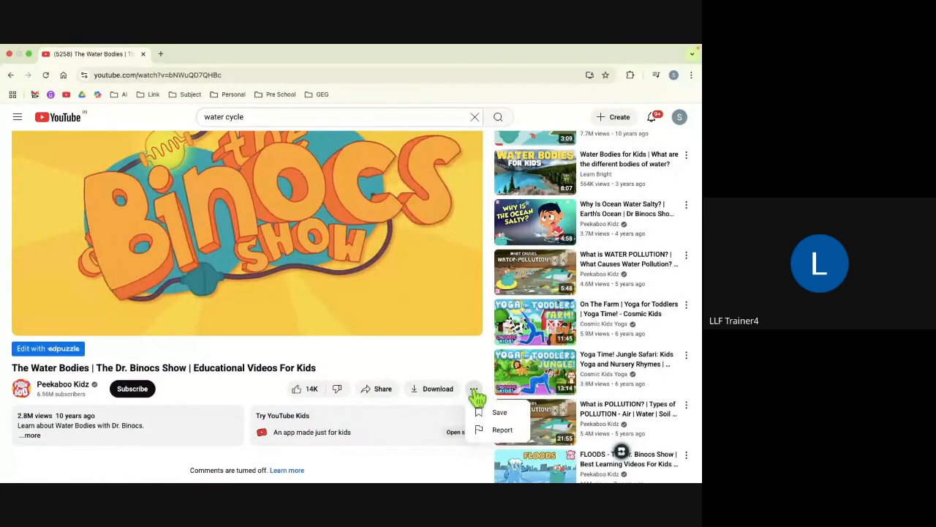
left_click(504, 414)
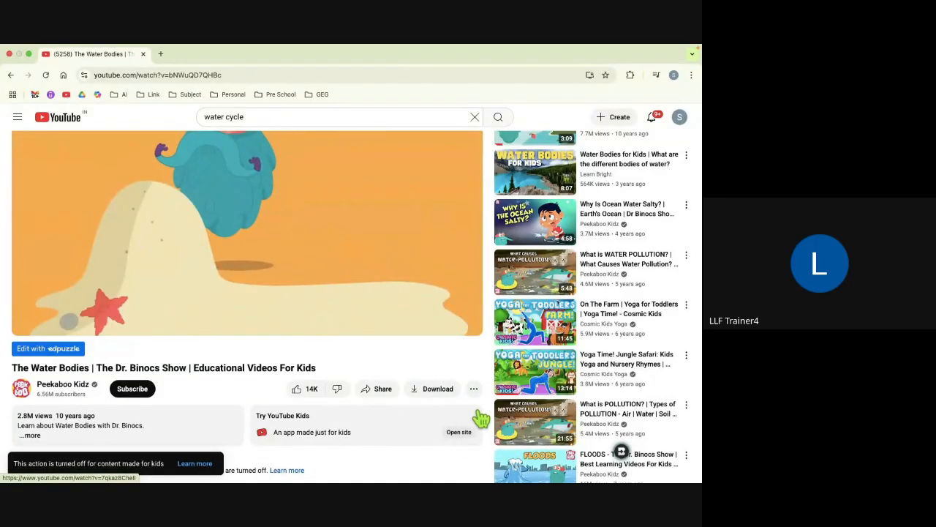
Step: Open Water Bodies for Kids and attempt to save it to a playlist
scroll(539, 384, "up", 2)
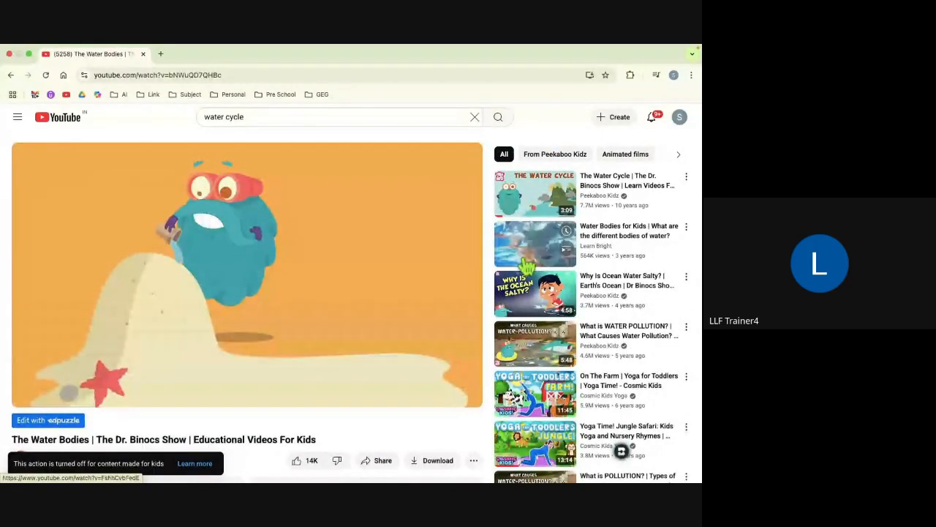
left_click(527, 264)
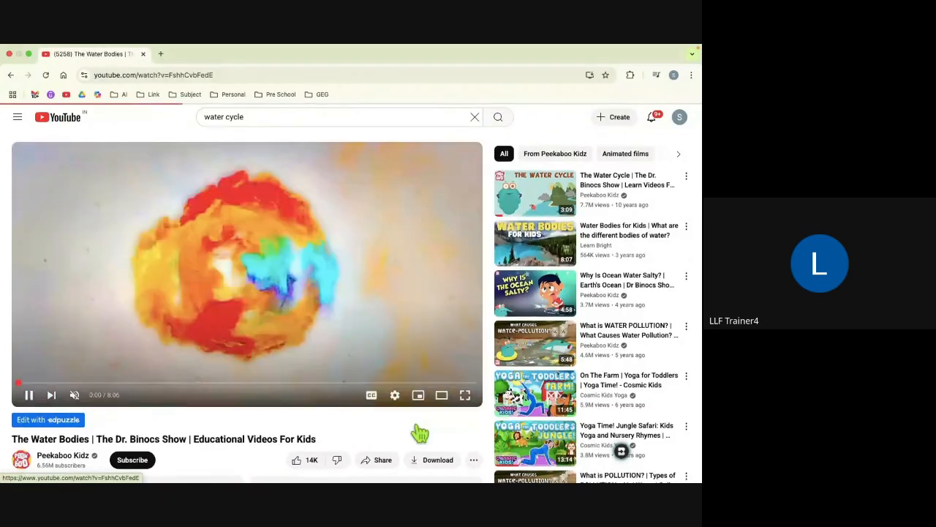
scroll(419, 434, "down", 1)
scroll(468, 441, "up", 1)
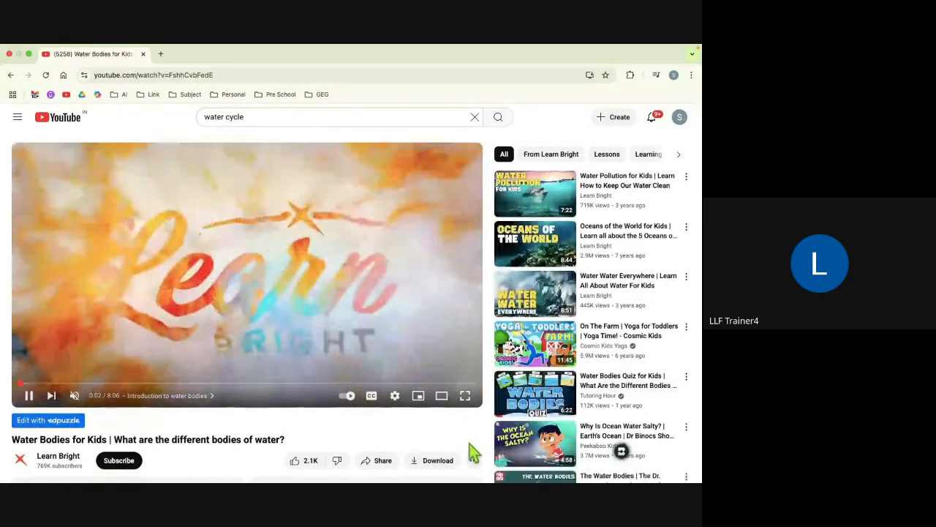
left_click(474, 465)
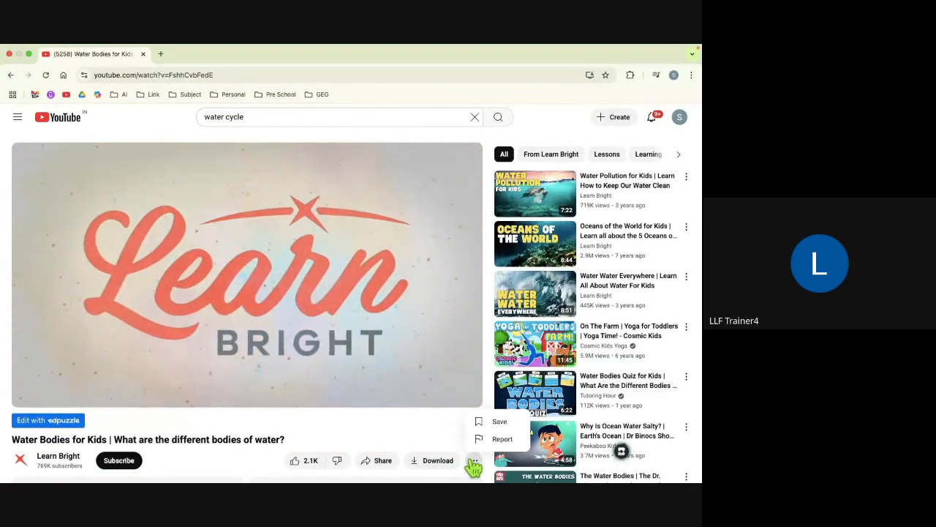
left_click(484, 421)
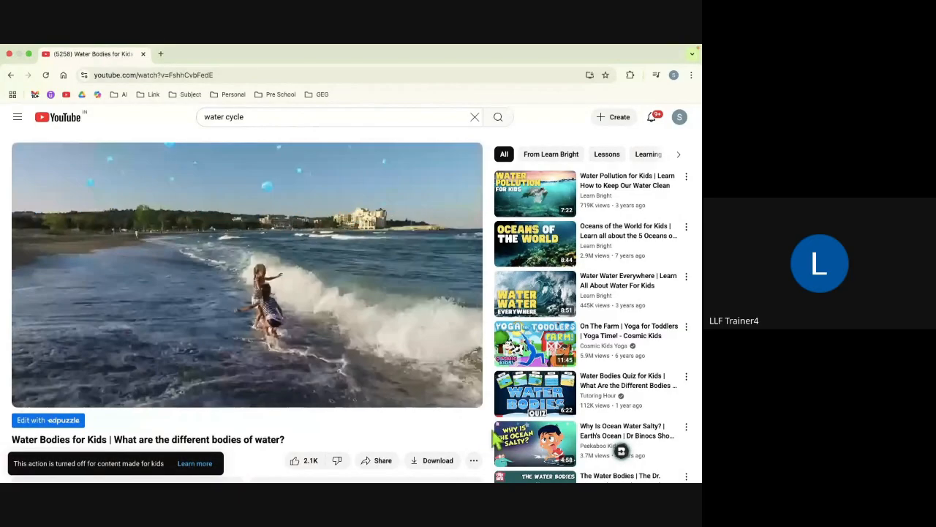
left_click(262, 118)
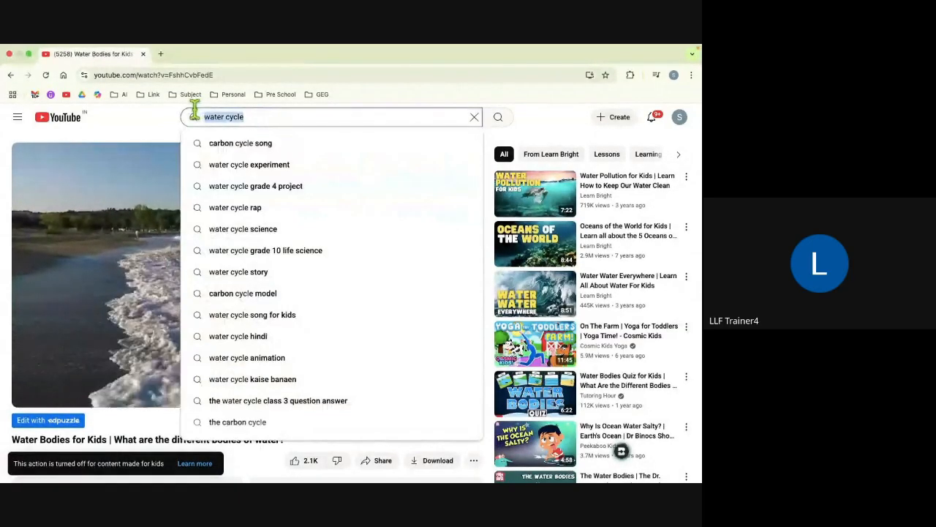
Step: Search for google tools for education and open the All 15+ Google Workspace apps video
key("BackSpace")
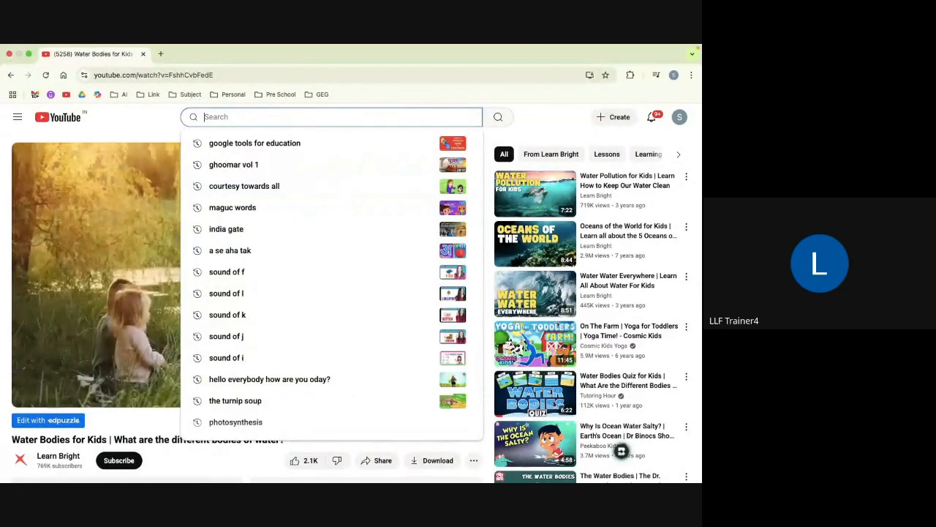
left_click(251, 144)
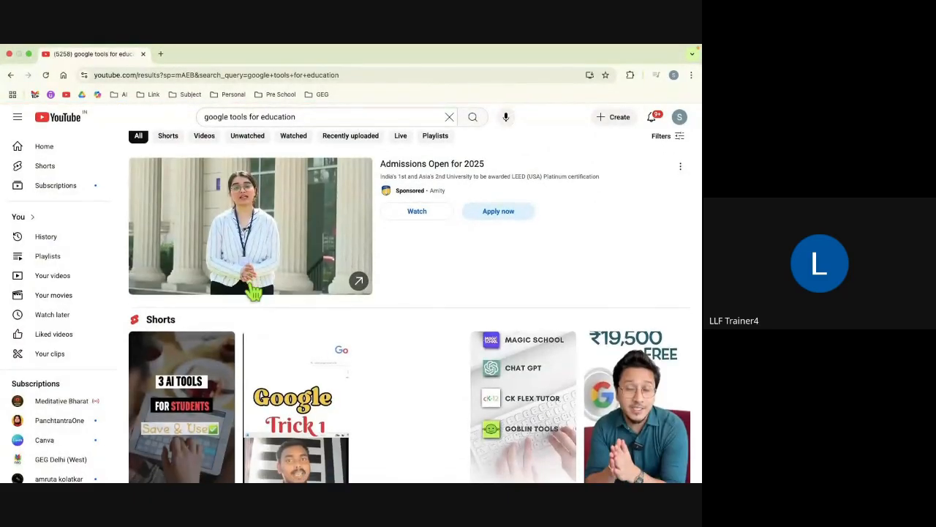
scroll(254, 291, "down", 6)
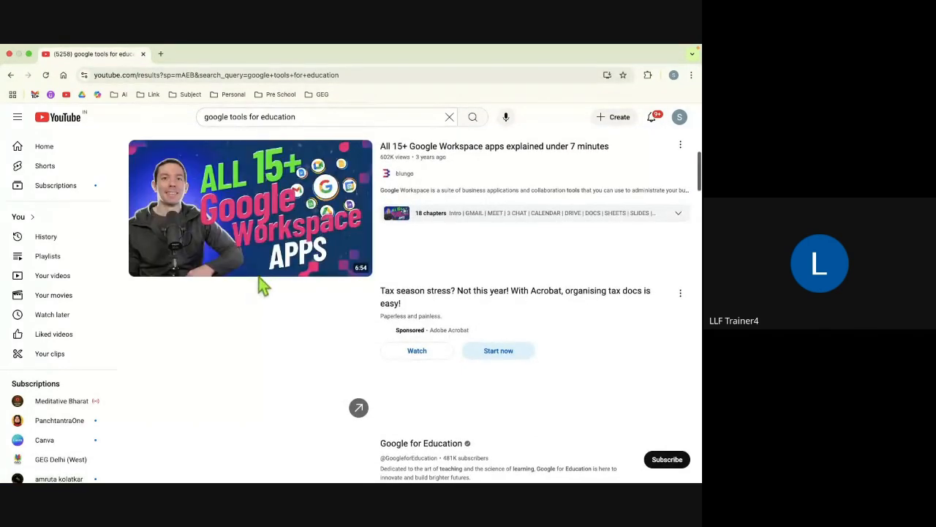
left_click(256, 243)
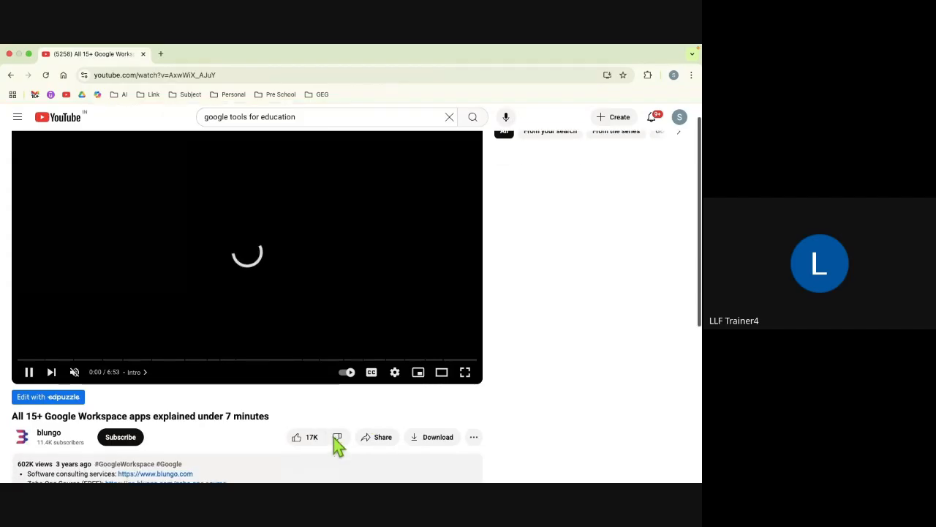
Step: Save the Workspace video to a new unlisted playlist named 'GOogle tools for education'
left_click(474, 435)
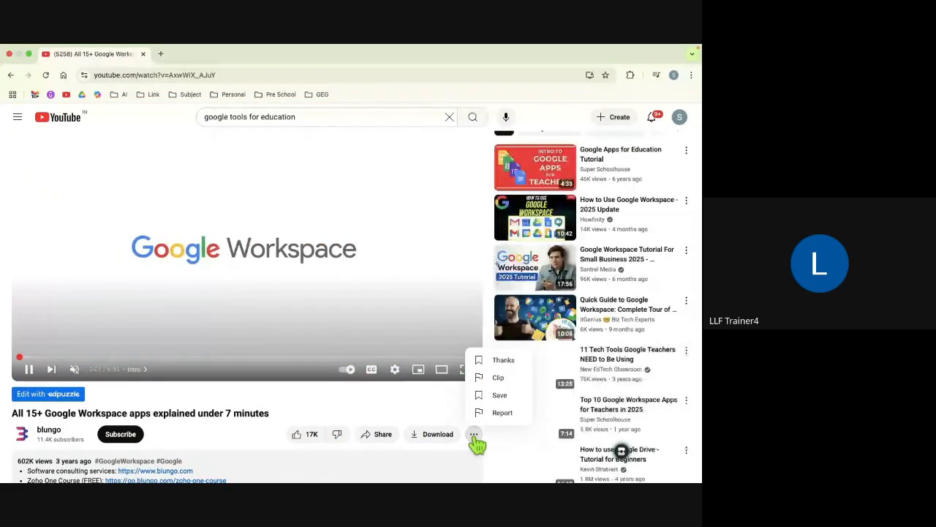
left_click(498, 397)
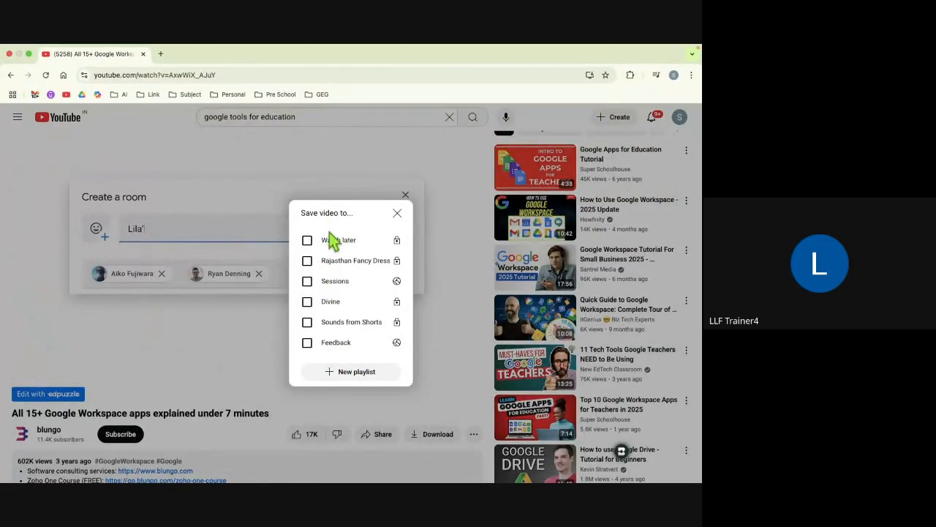
left_click(343, 373)
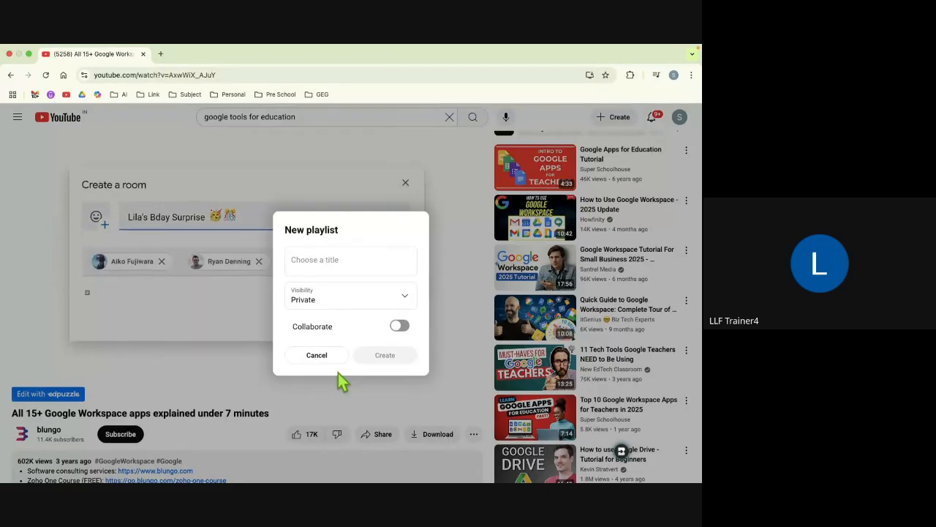
left_click(328, 263)
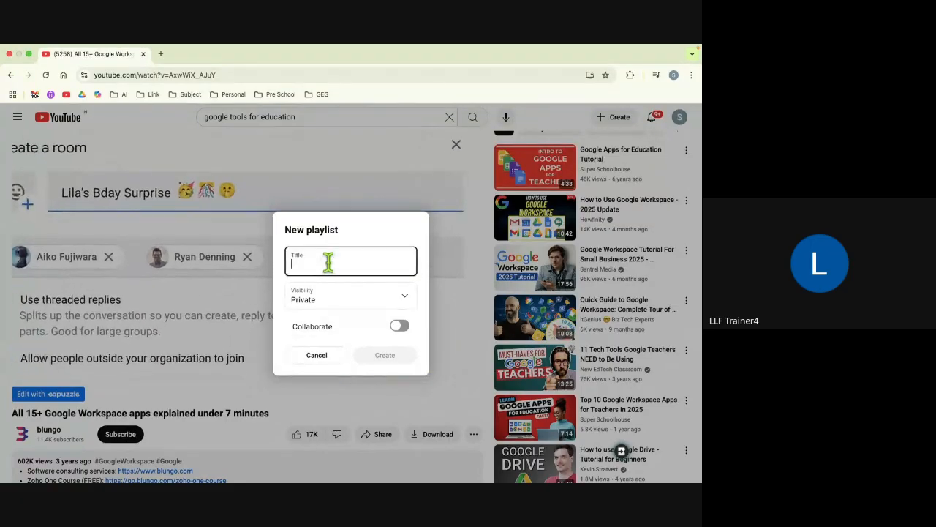
type("GO")
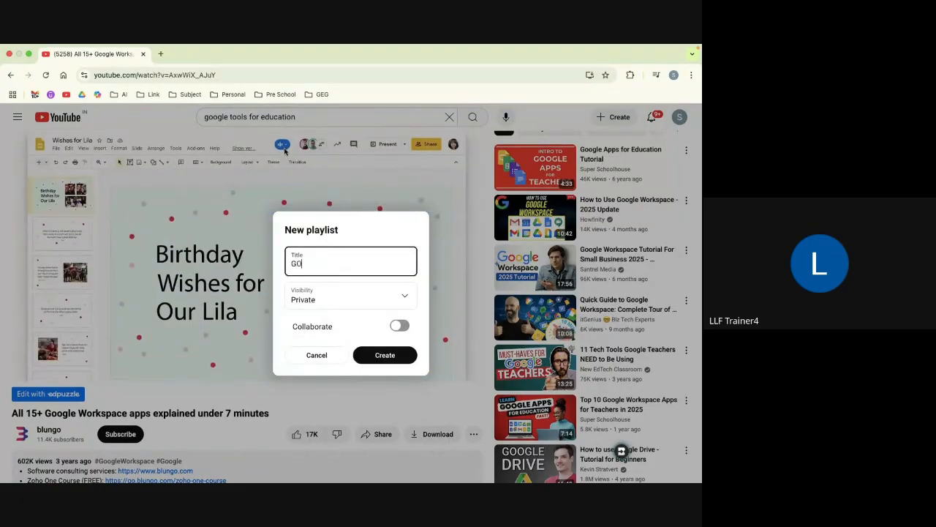
type("ogle tools for ed")
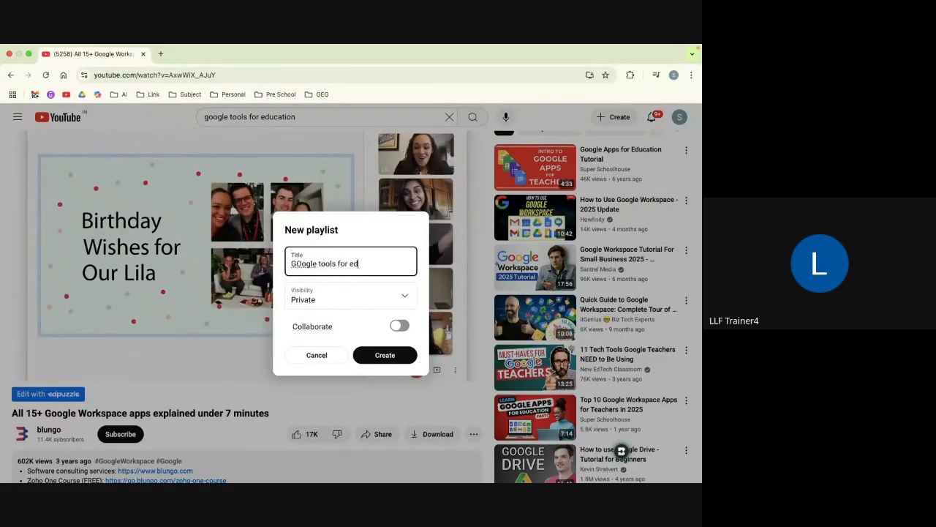
type("ucation")
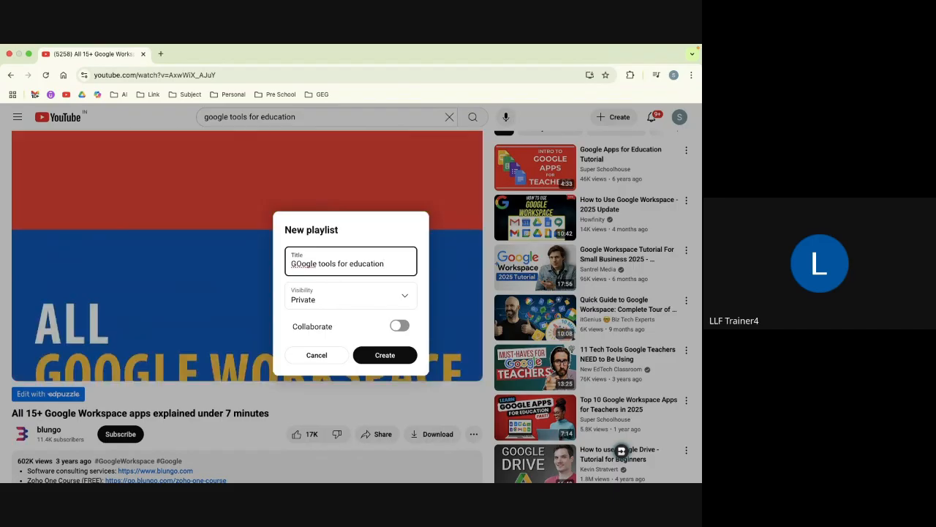
left_click(357, 303)
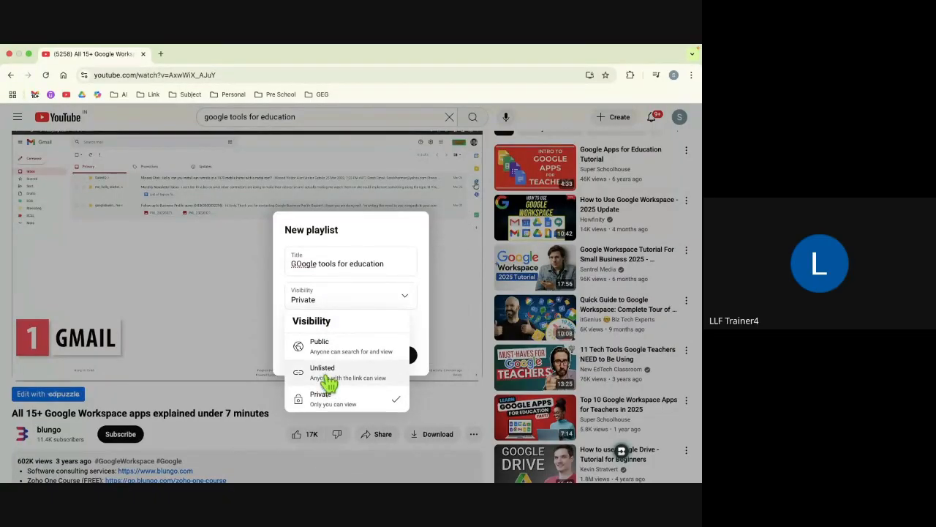
left_click(323, 371)
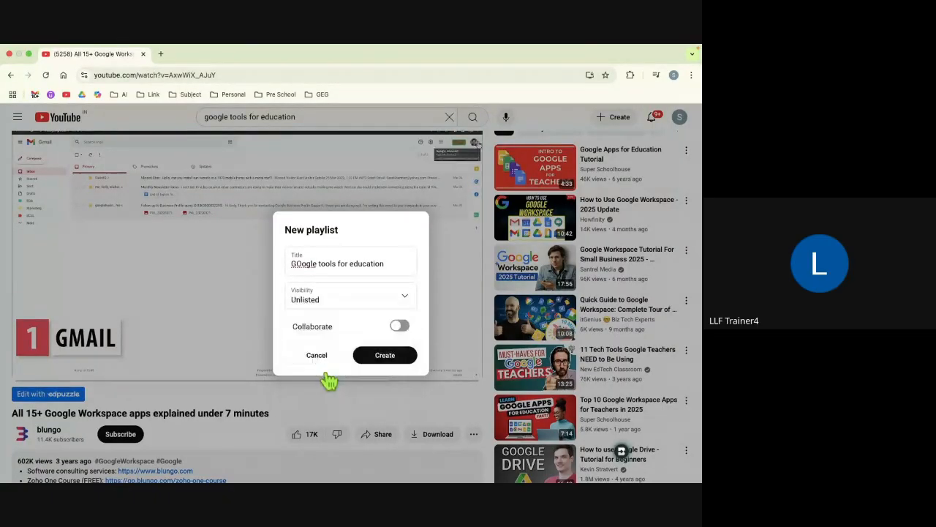
left_click(385, 356)
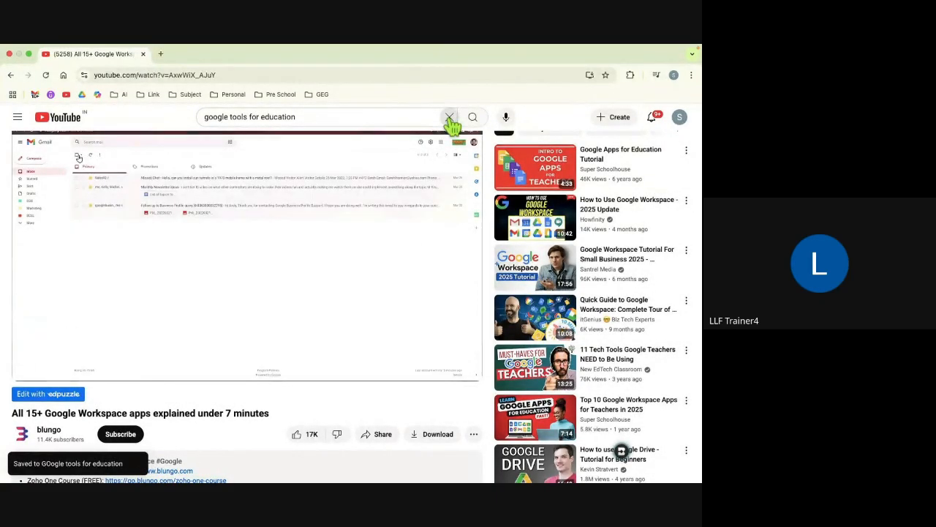
left_click(449, 118)
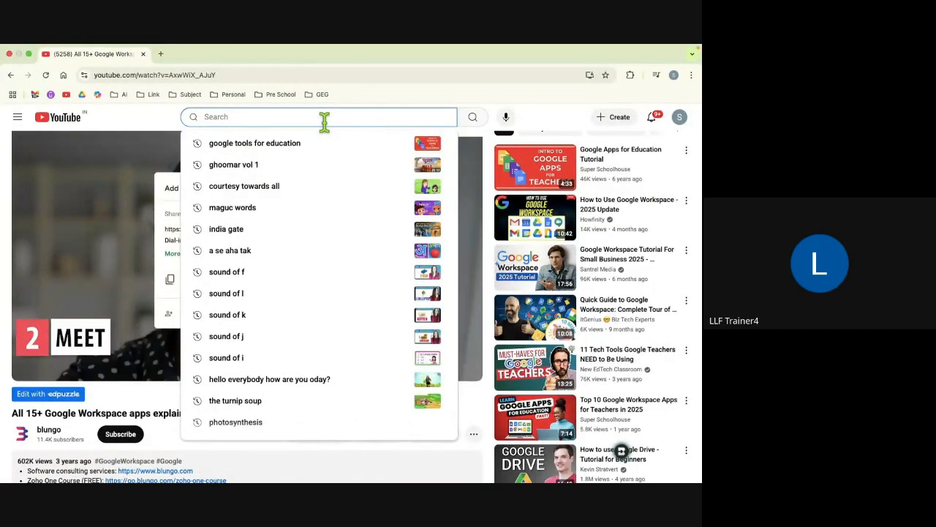
Step: Search 'docs' and save the How to use Google Docs video to GOogle tools for education
type("docs")
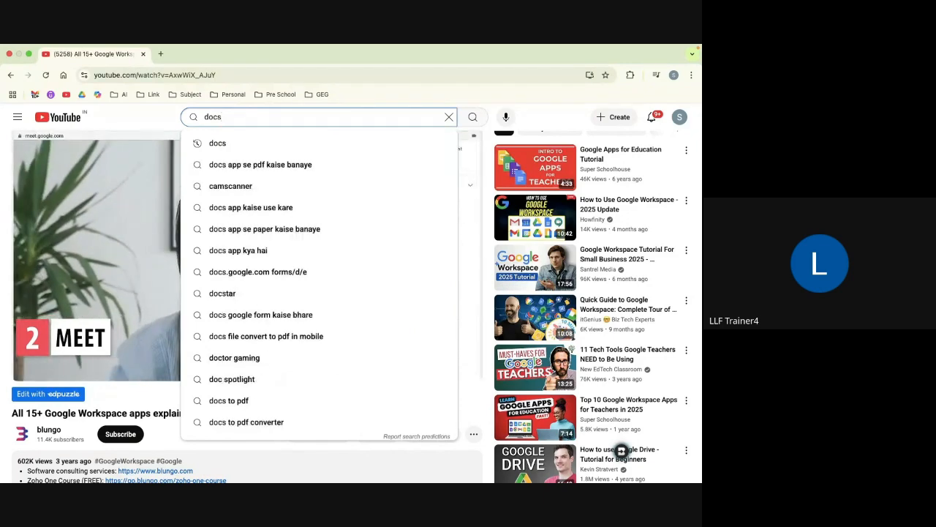
left_click(469, 366)
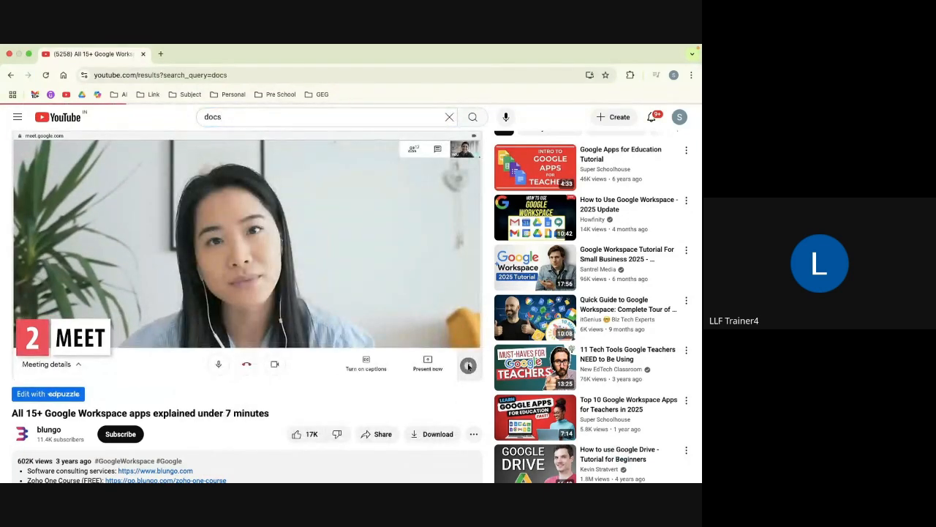
scroll(234, 362, "down", 3)
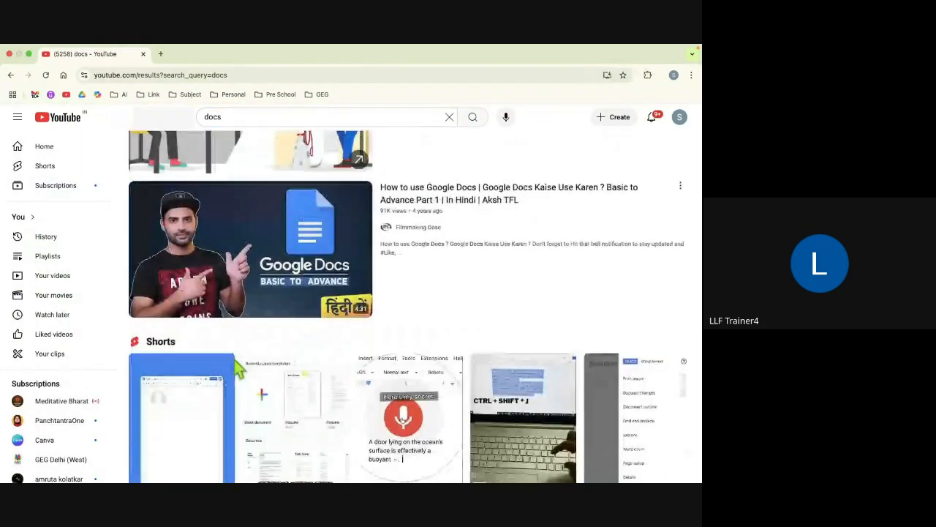
scroll(237, 363, "up", 3)
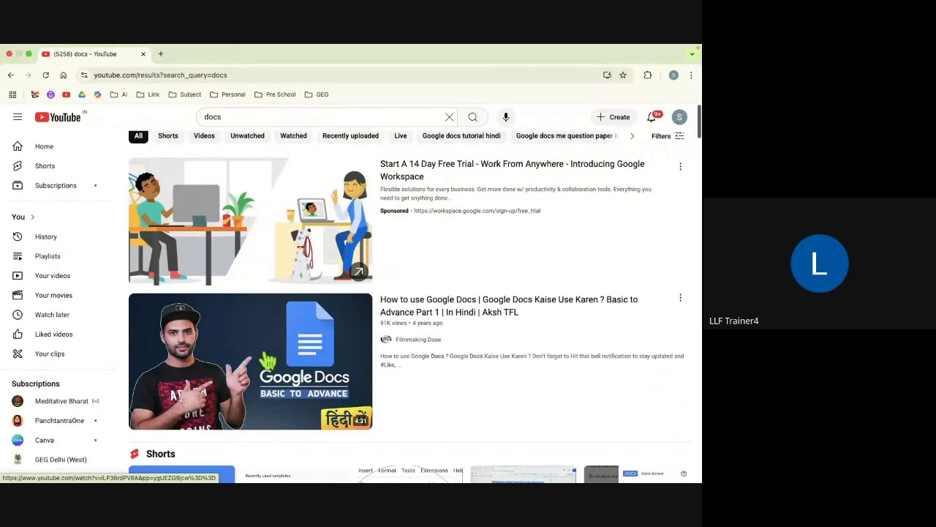
left_click(268, 360)
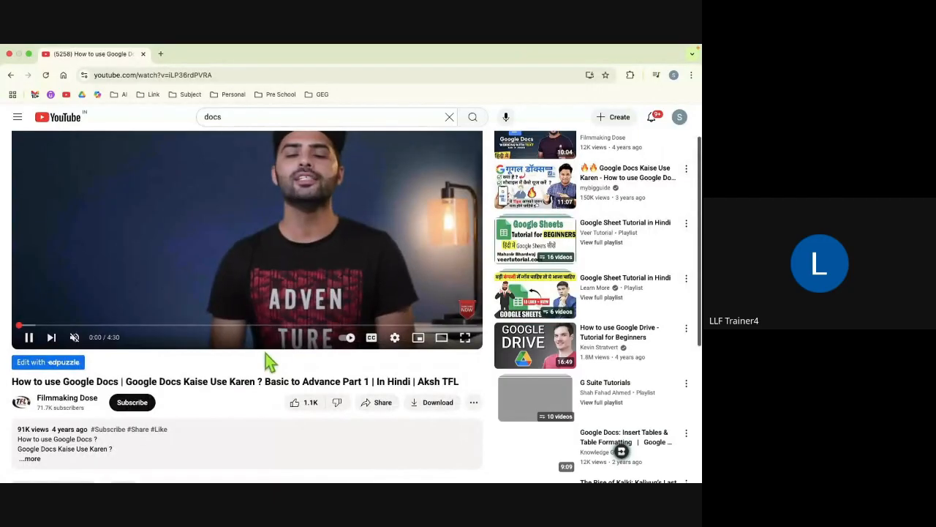
left_click(474, 403)
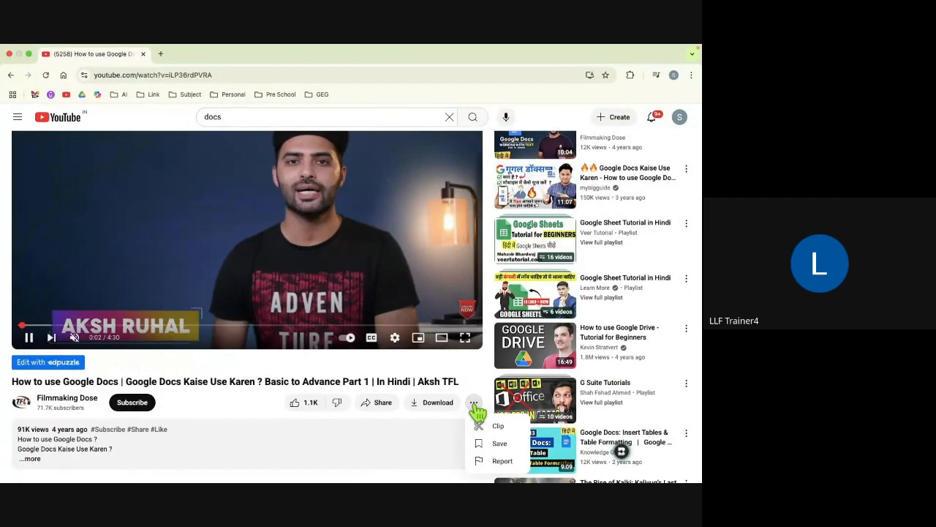
left_click(499, 443)
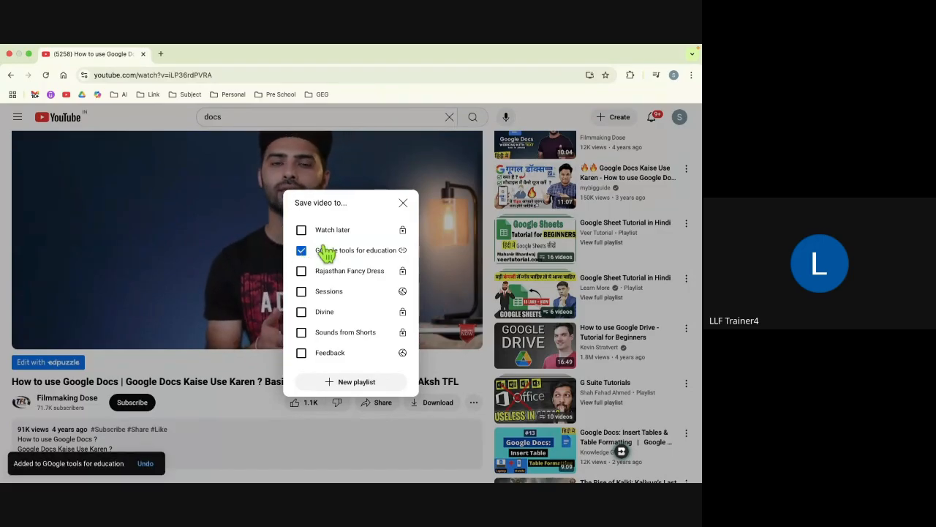
left_click(405, 204)
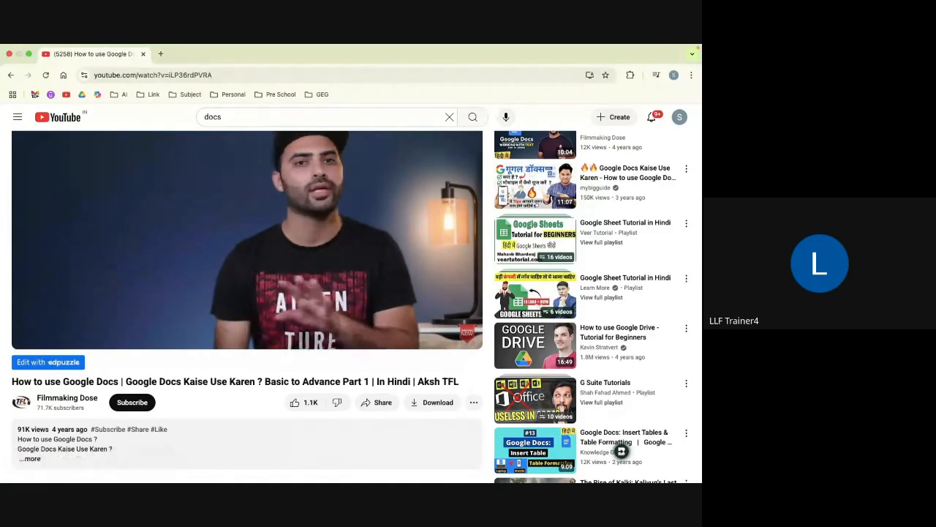
scroll(621, 452, "up", 2)
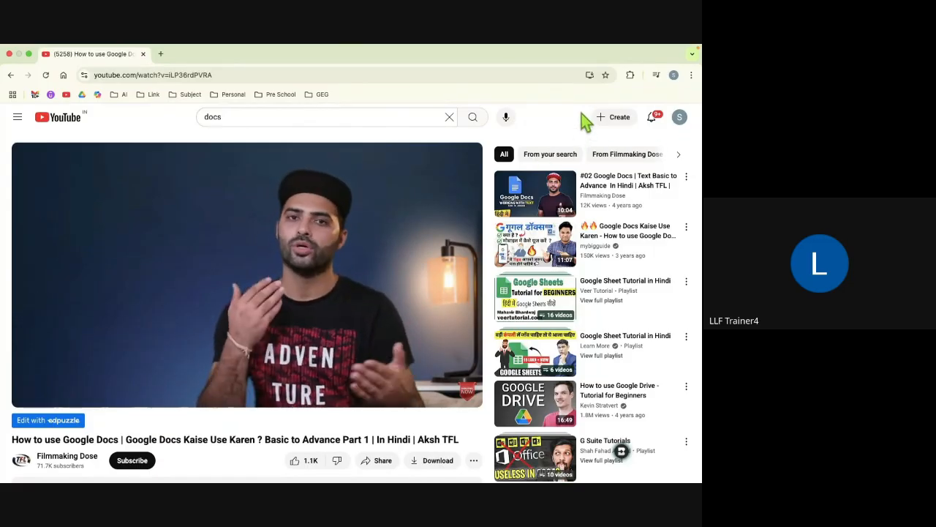
Step: Choose Create > Upload video to bring up YouTube Studio's Upload videos dialog
left_click(620, 118)
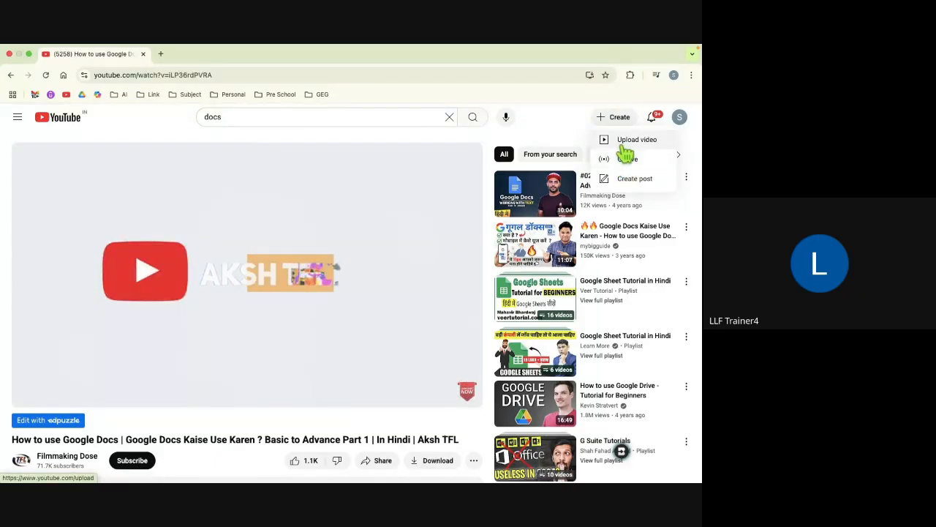
left_click(624, 146)
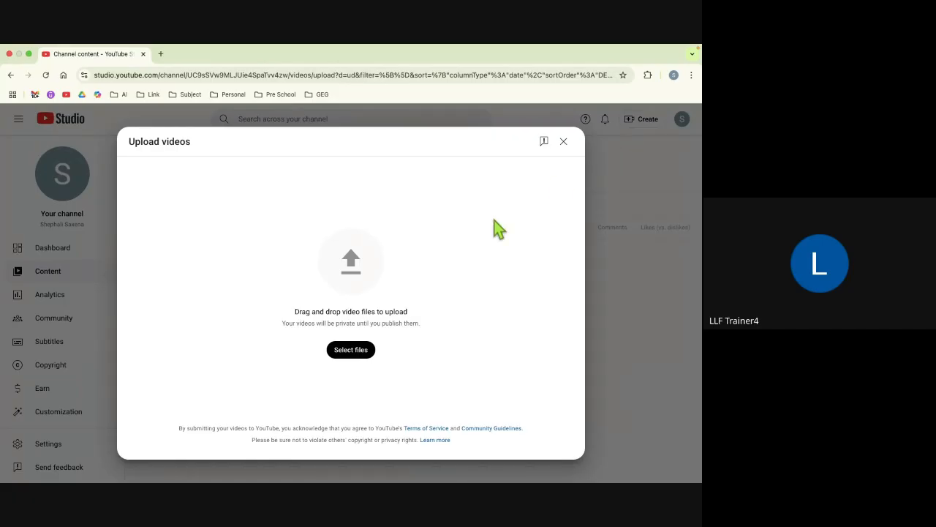
Step: Select the Sample Video-Flipped file from Documents > GCE for upload
left_click(345, 355)
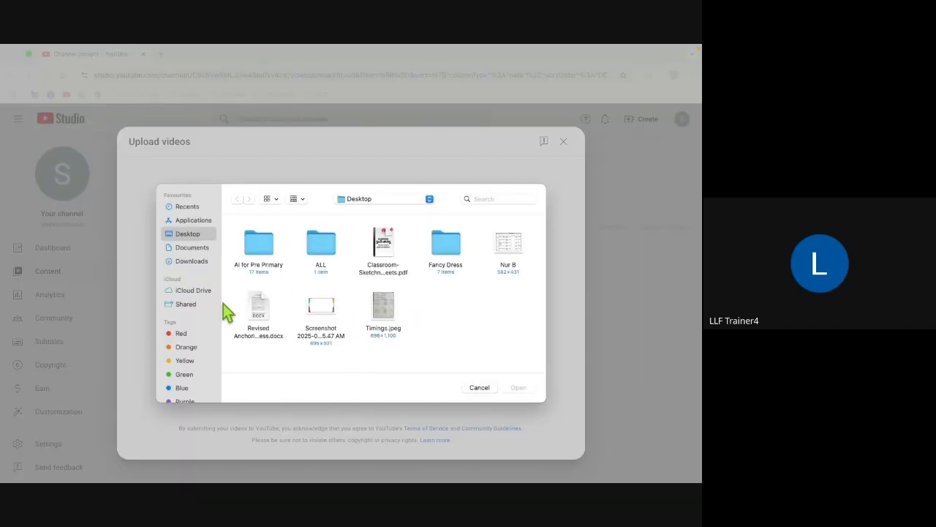
left_click(192, 248)
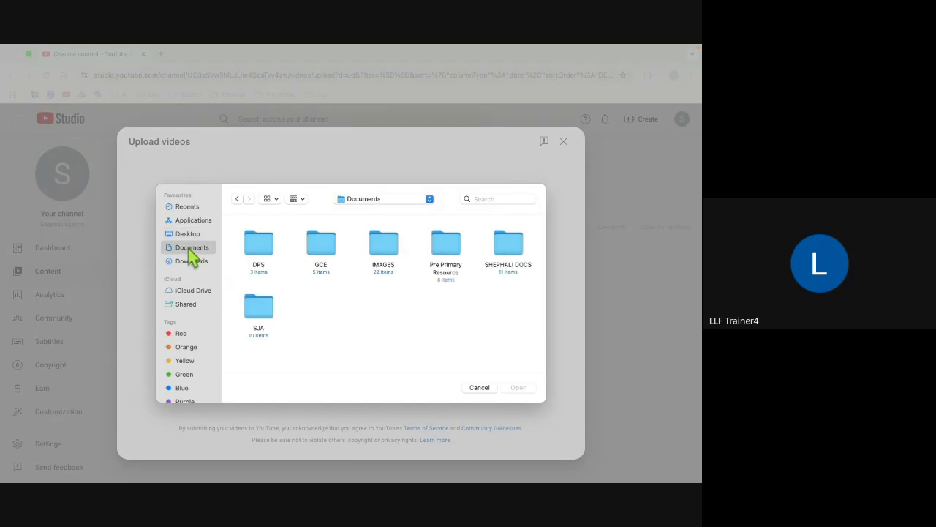
double_click(321, 247)
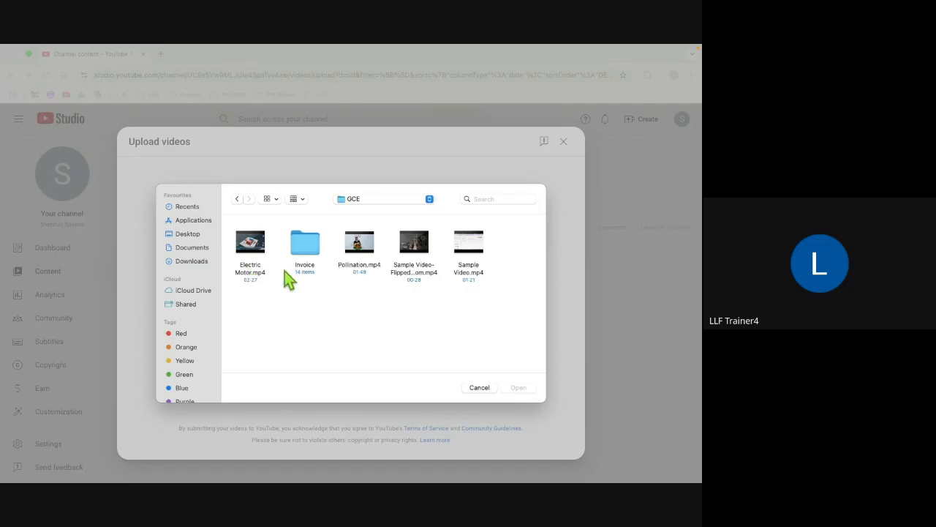
left_click(469, 274)
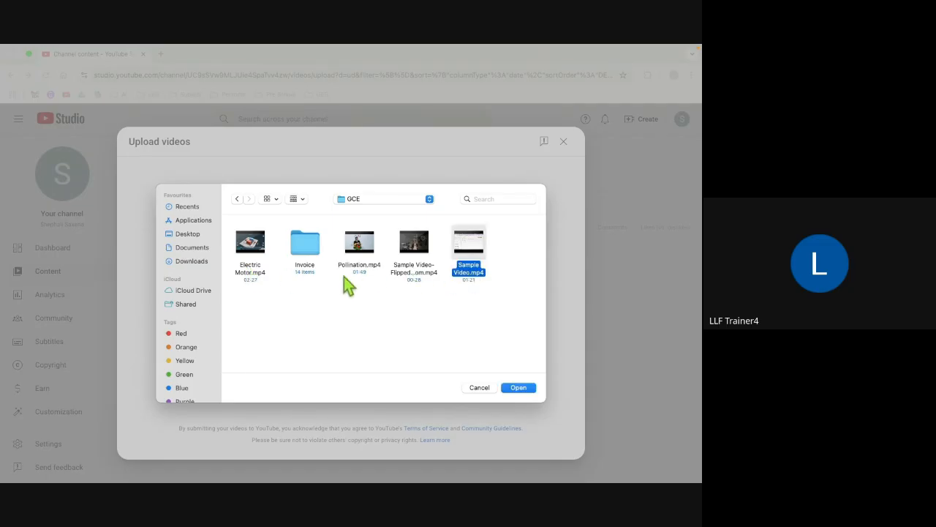
left_click(414, 270)
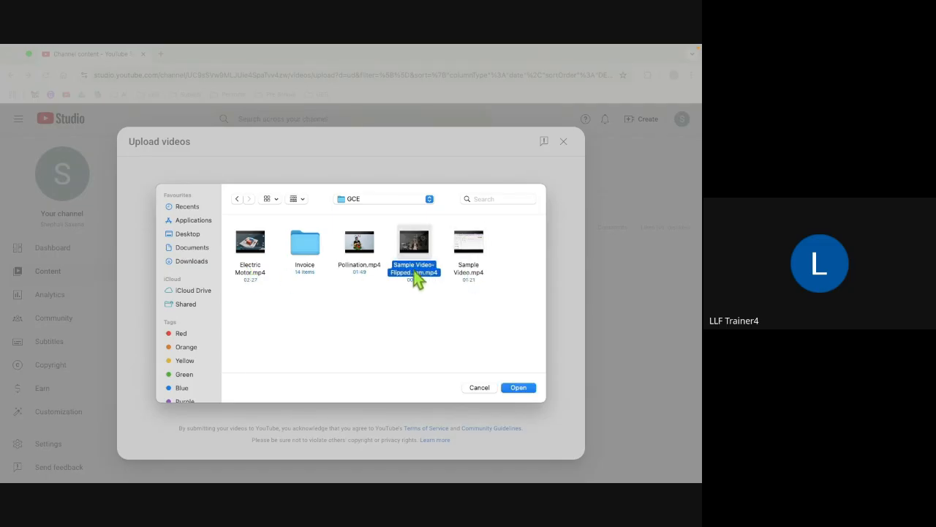
left_click(518, 388)
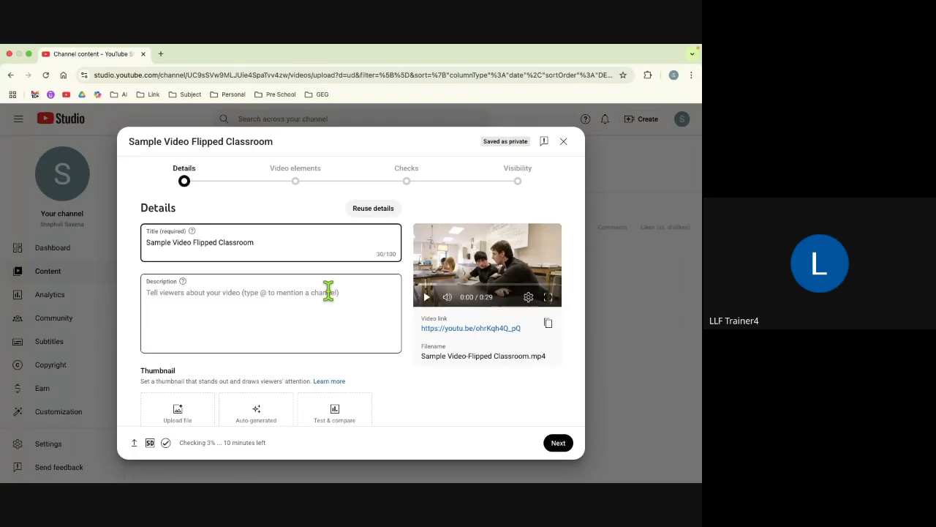
Step: Shorten the video title to 'Sample' by deleting 'Video Flipped Classroom'
scroll(341, 322, "down", 1)
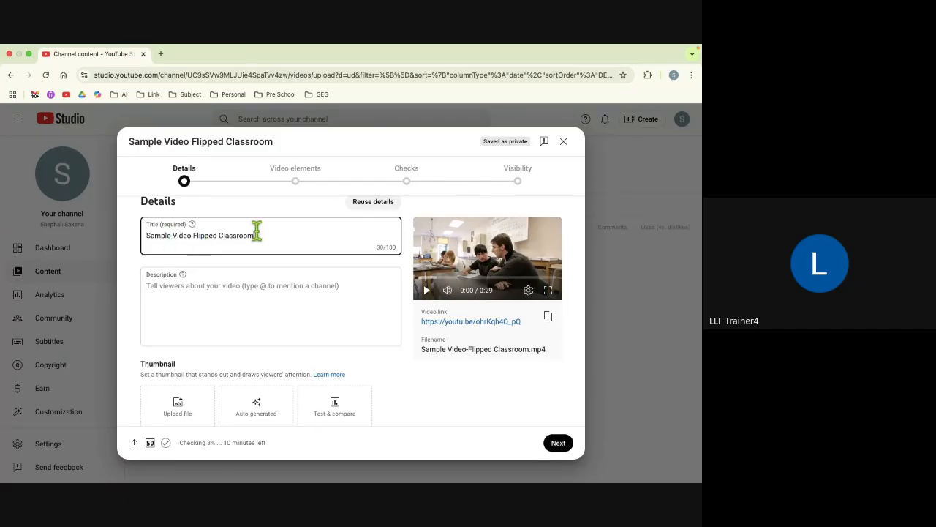
left_click_drag(256, 231, 175, 234)
key("BackSpace")
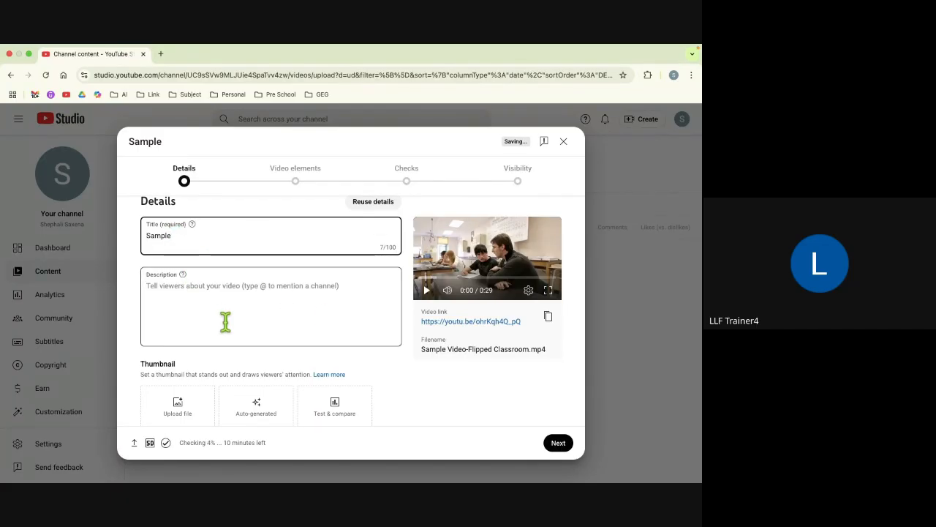
scroll(226, 322, "down", 5)
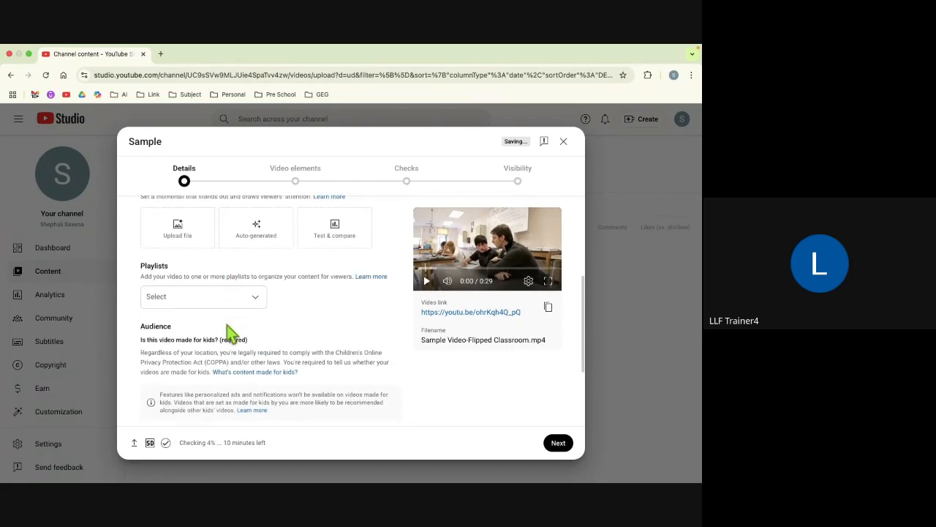
Step: Leave the playlist unselected and mark the video as not made for kids
left_click(244, 294)
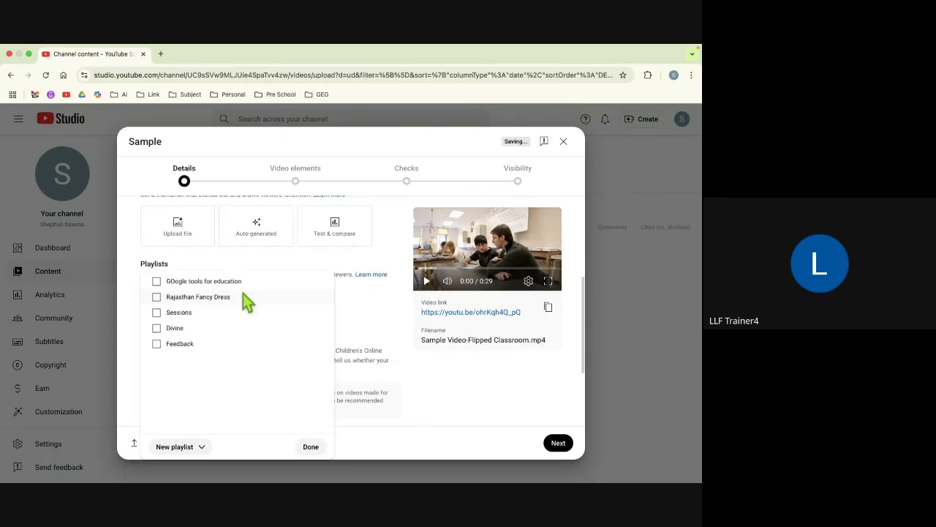
left_click(311, 446)
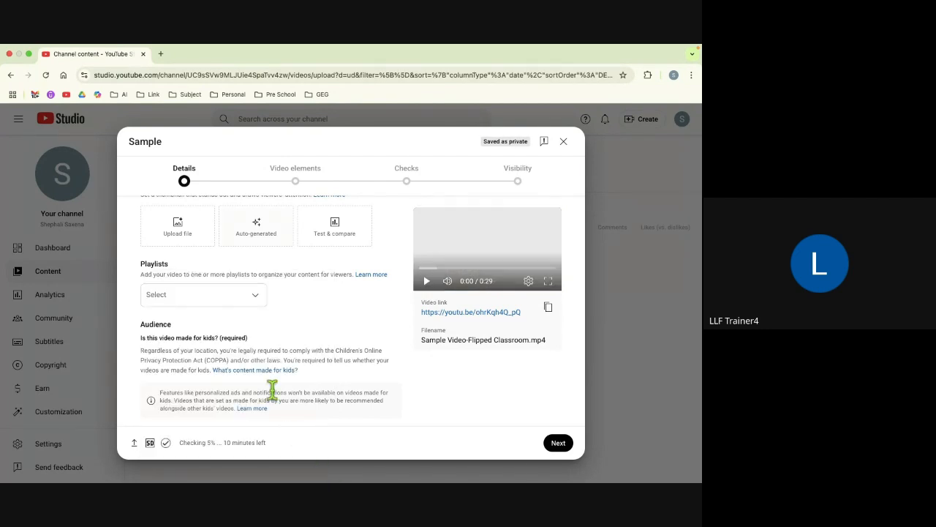
scroll(288, 410, "down", 2)
scroll(287, 410, "down", 2)
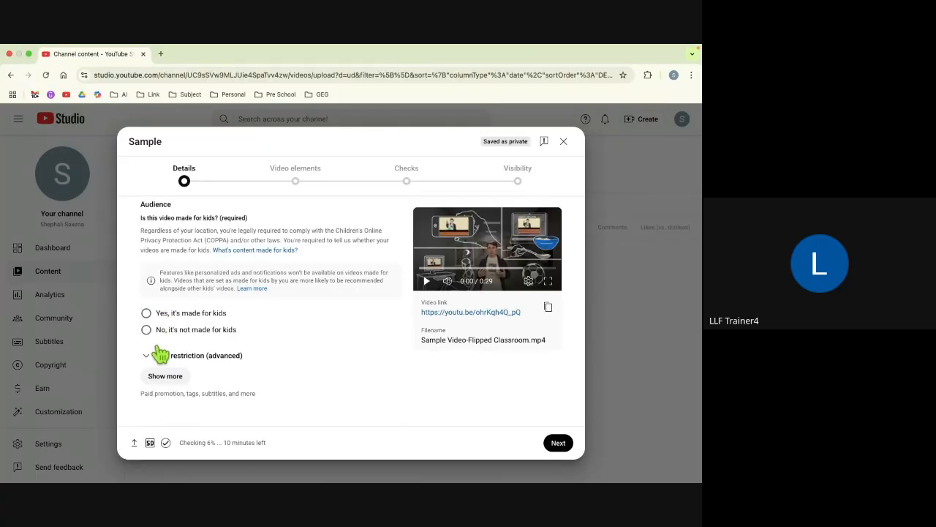
left_click(146, 330)
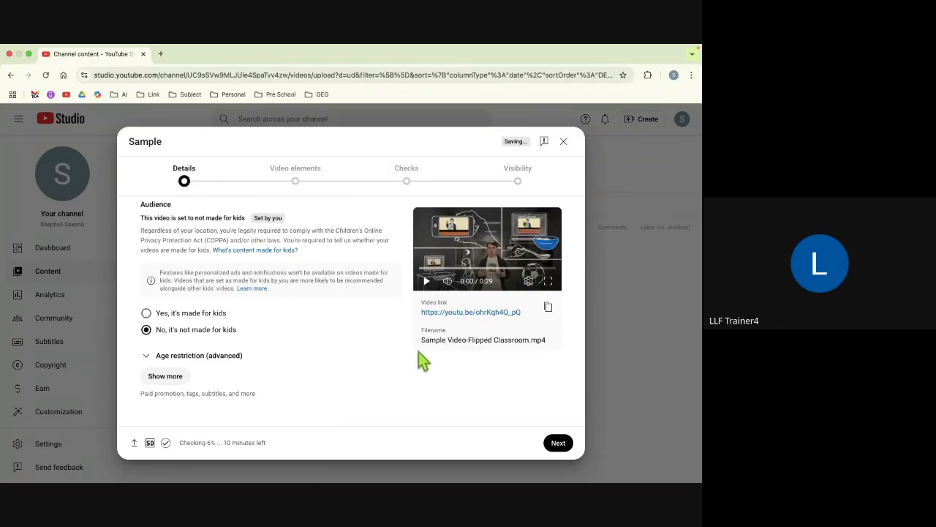
Step: Expand Show more and scroll through the advanced detail settings
left_click(159, 379)
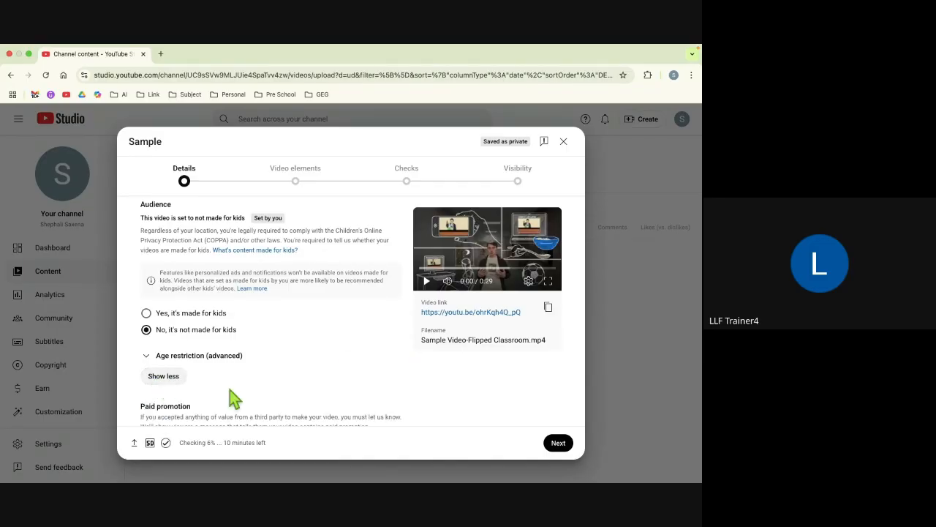
scroll(230, 389, "down", 5)
scroll(230, 390, "down", 8)
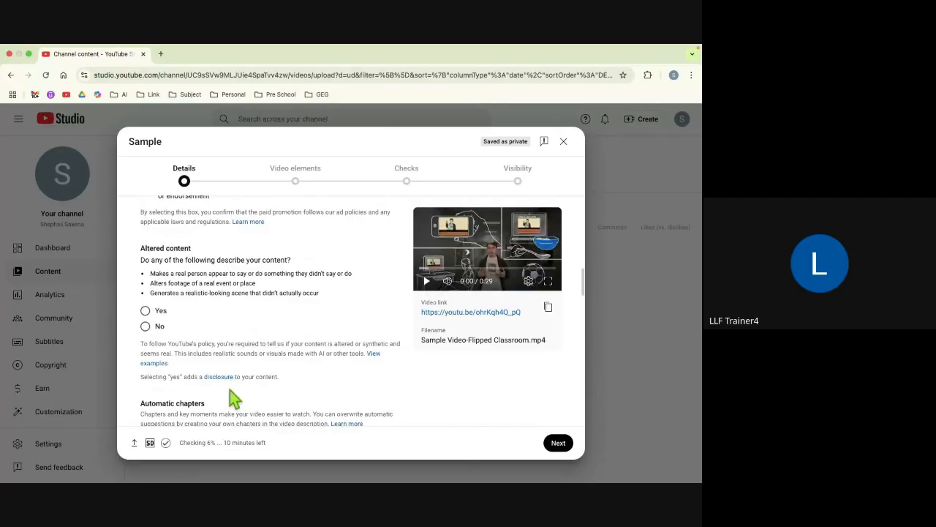
scroll(229, 390, "down", 5)
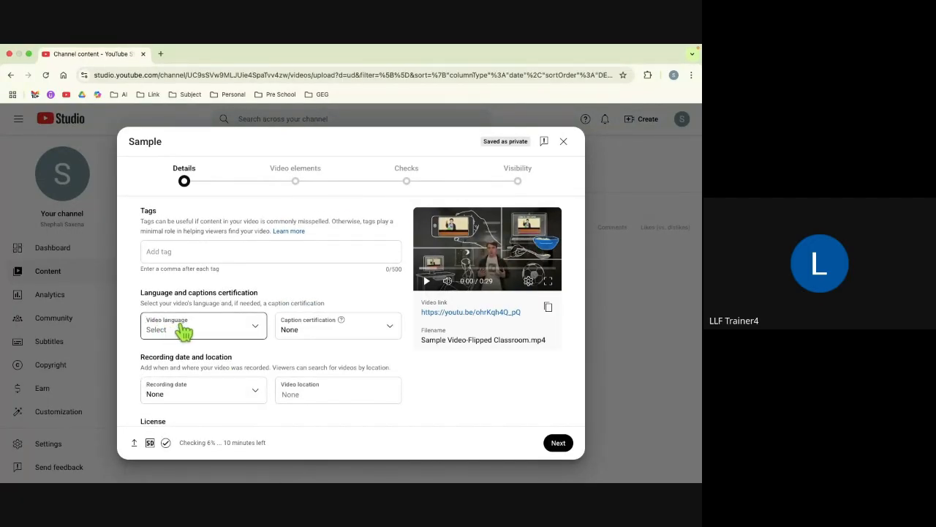
scroll(183, 332, "down", 3)
scroll(183, 331, "down", 10)
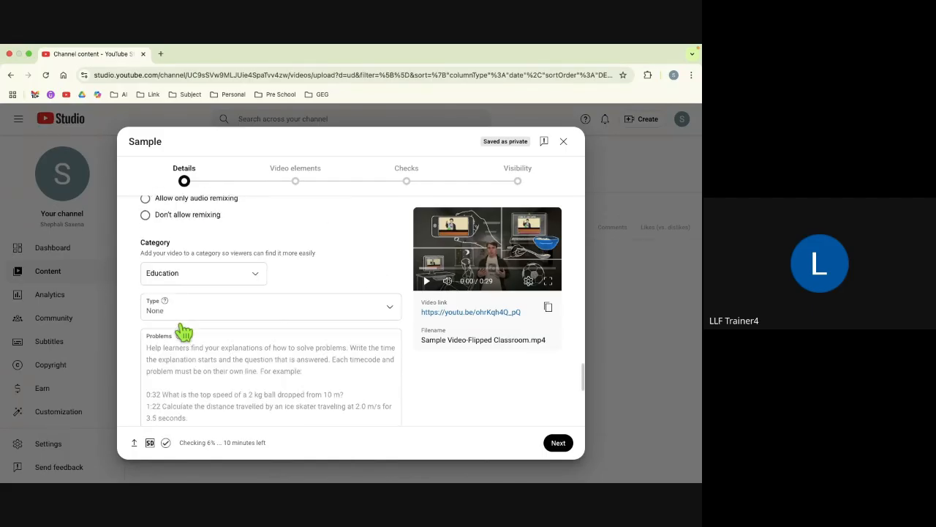
scroll(180, 322, "down", 1)
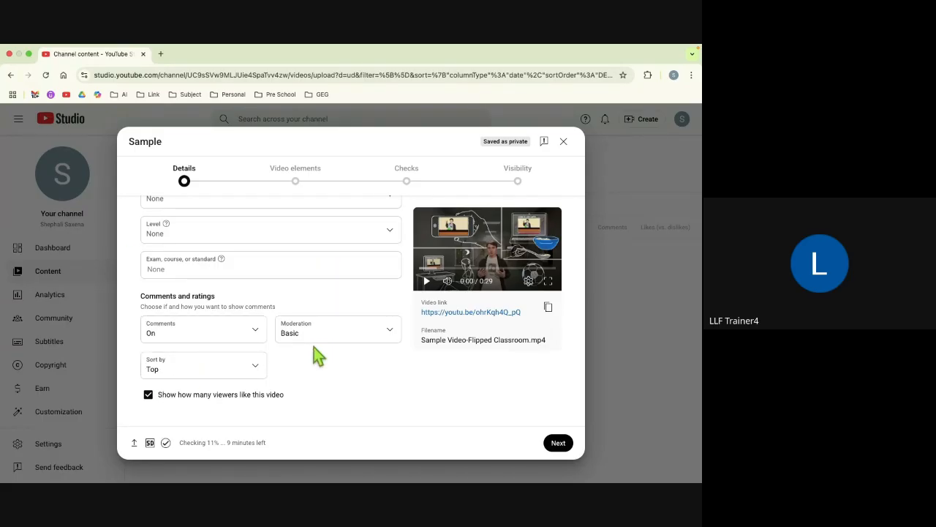
Step: Move to Video elements, add a Video card, and browse the channel's uploads to pick one
left_click(558, 444)
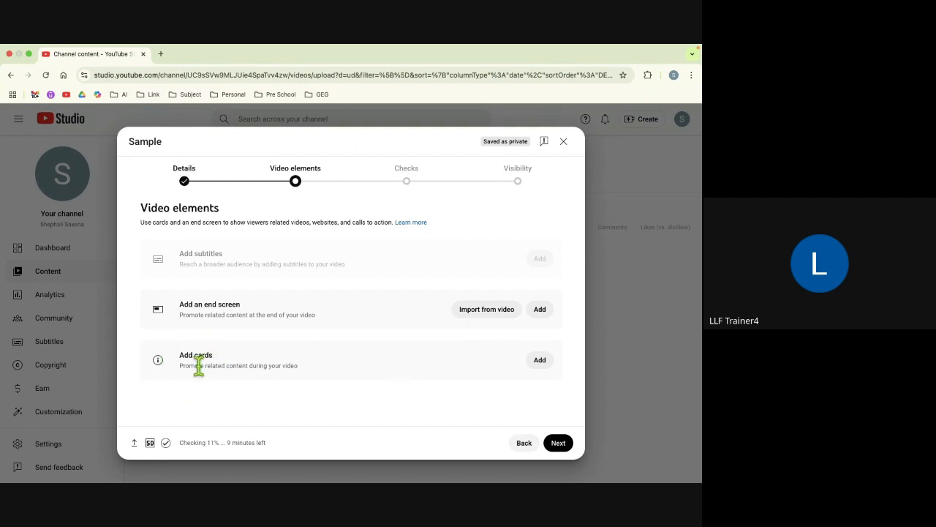
left_click(540, 360)
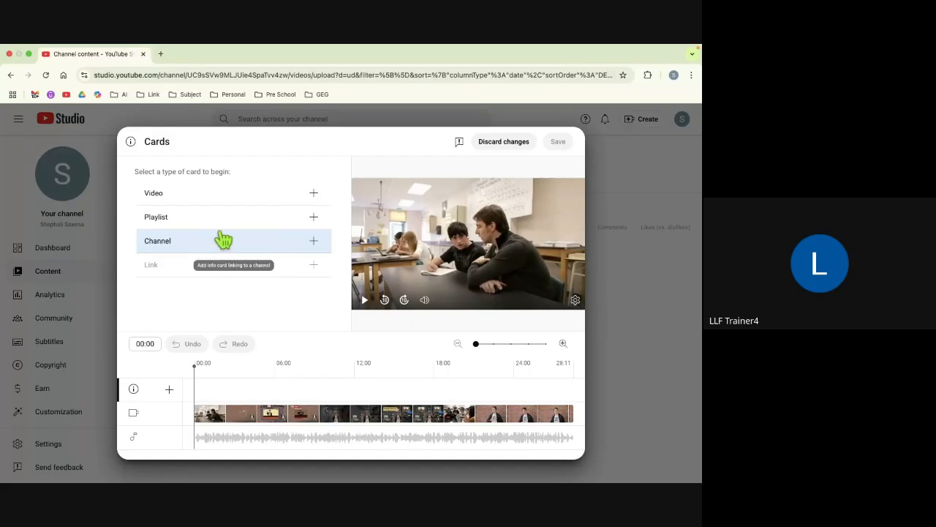
left_click(256, 199)
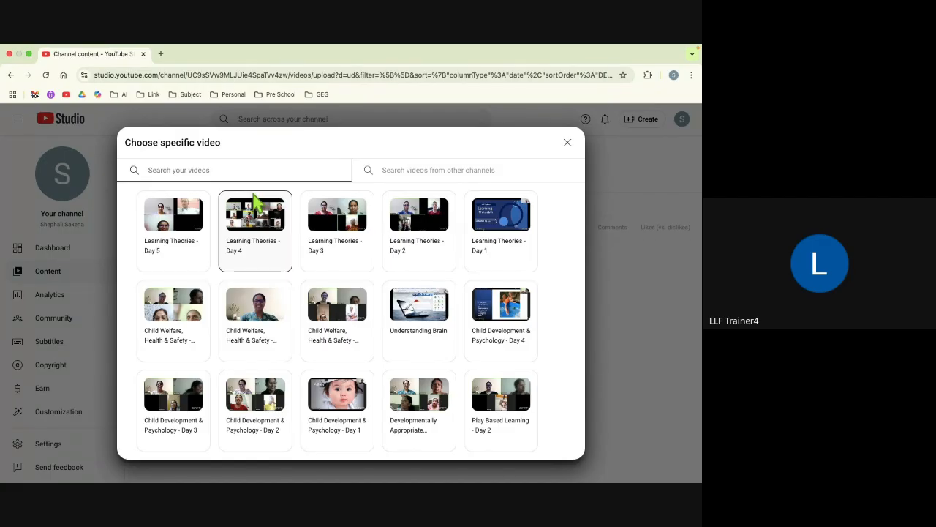
scroll(273, 282, "down", 15)
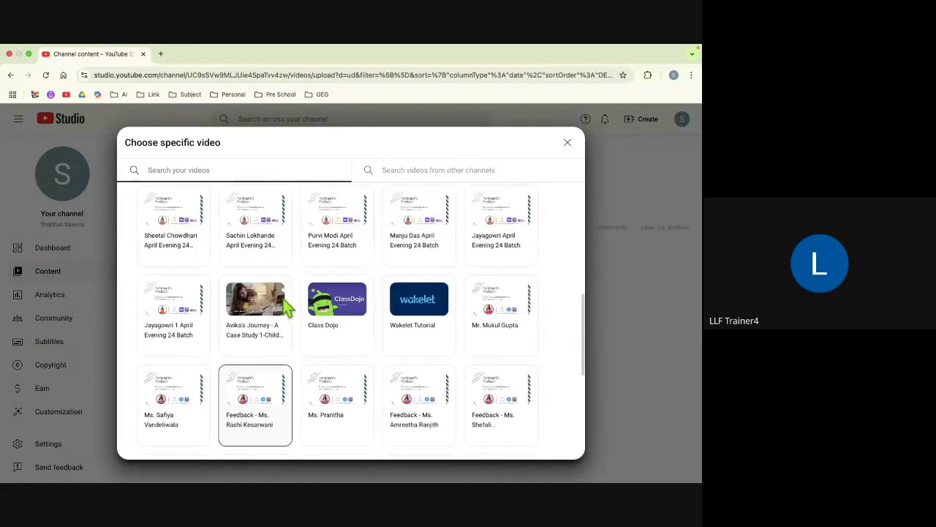
scroll(285, 306, "down", 5)
scroll(286, 306, "up", 5)
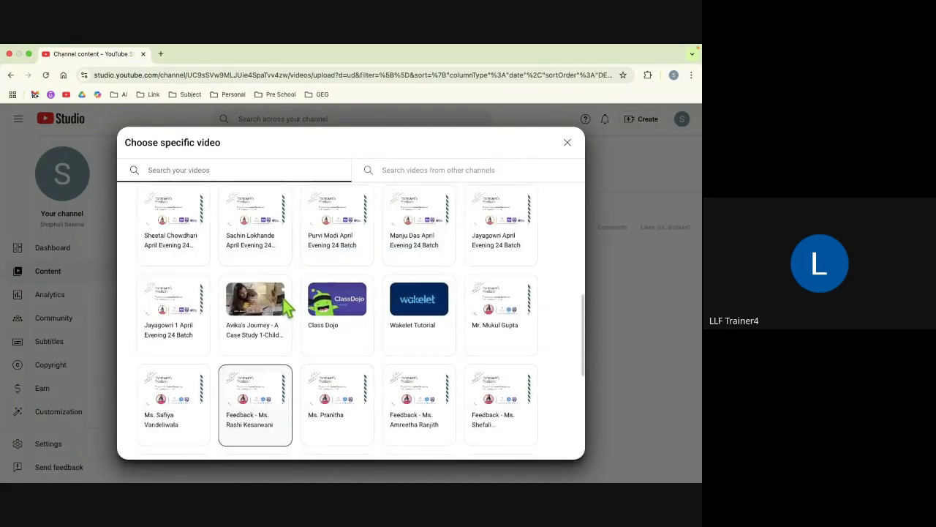
scroll(285, 305, "up", 1)
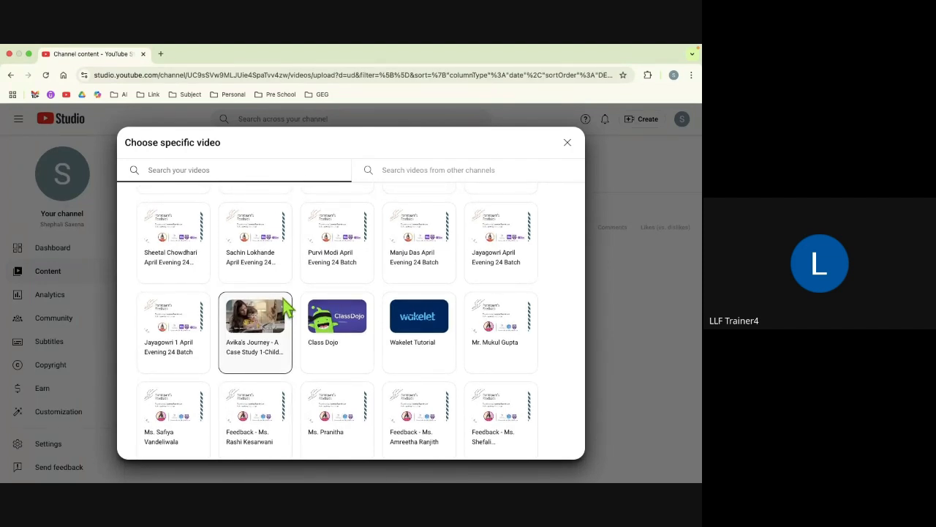
scroll(287, 307, "up", 5)
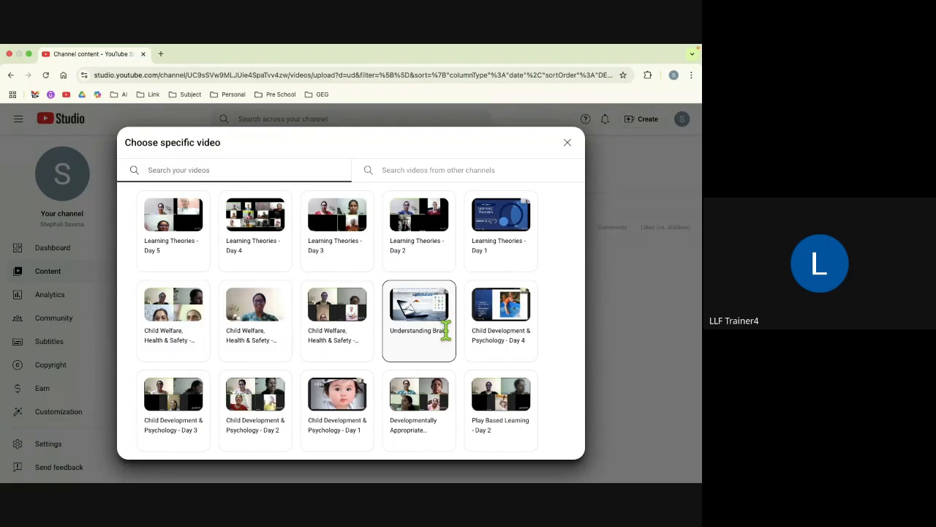
scroll(446, 330, "down", 15)
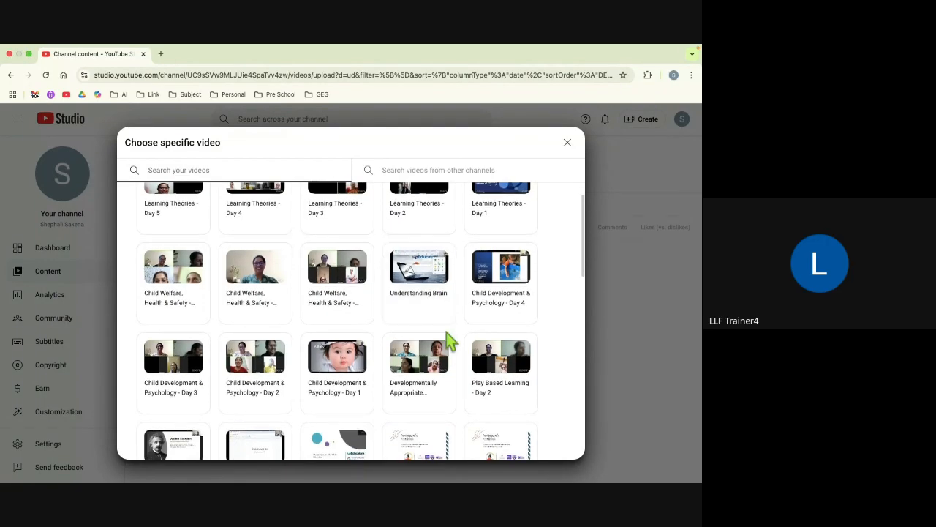
scroll(448, 337, "down", 3)
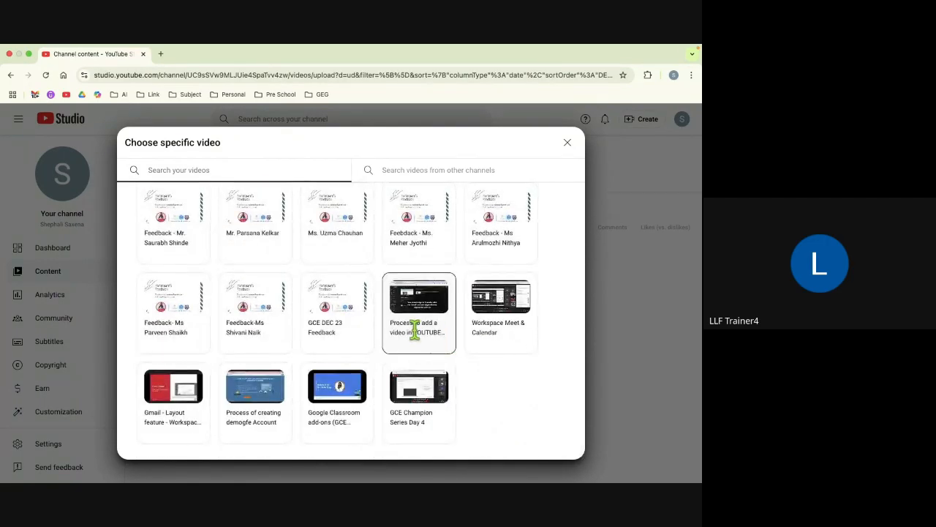
scroll(313, 403, "up", 2)
scroll(315, 403, "up", 1)
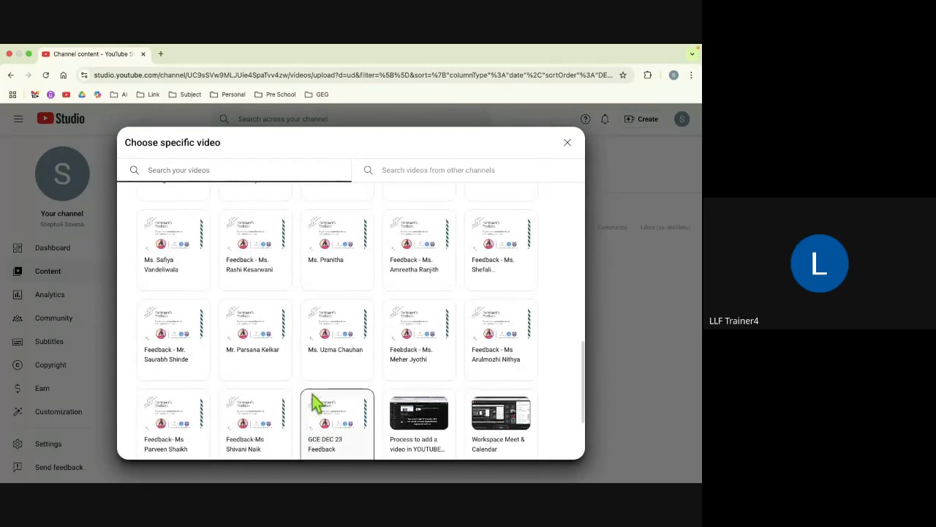
scroll(315, 402, "up", 5)
Step: Link the card to the Class Dojo video and set its time to 10:00
left_click(333, 406)
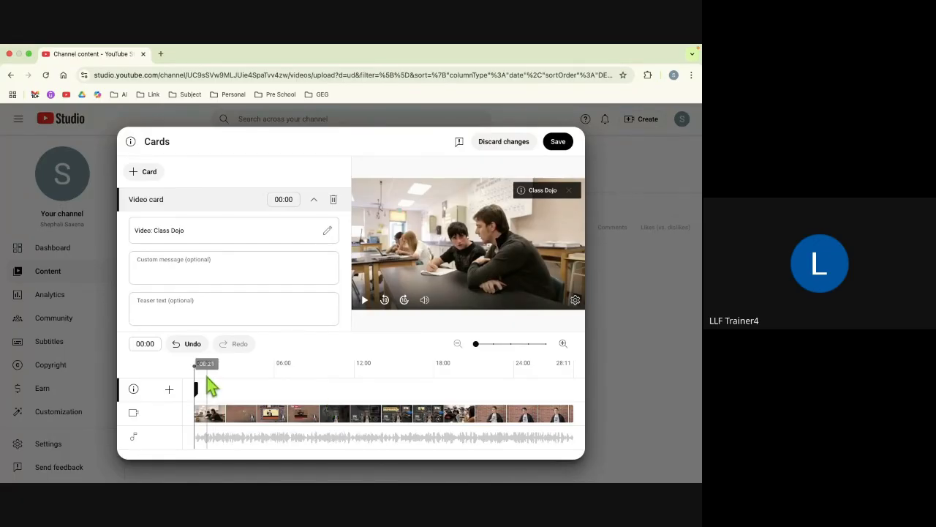
left_click(282, 199)
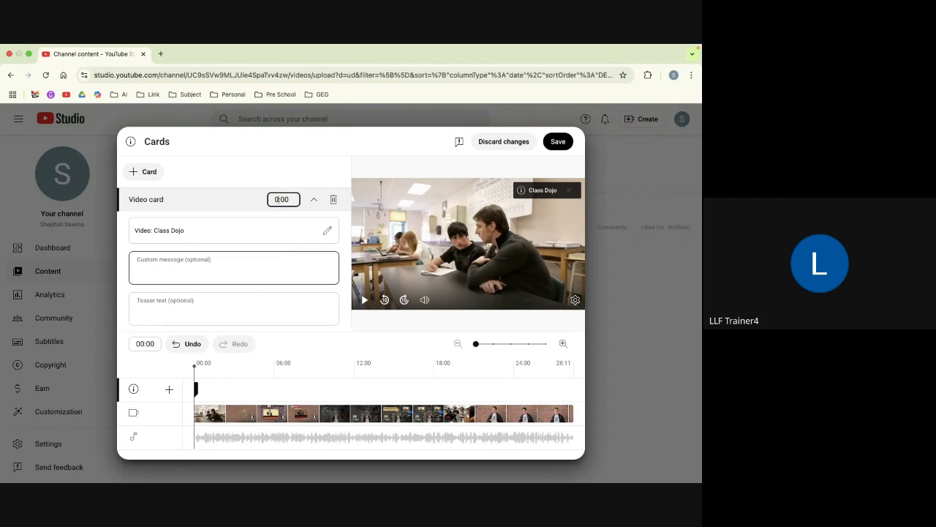
type("1")
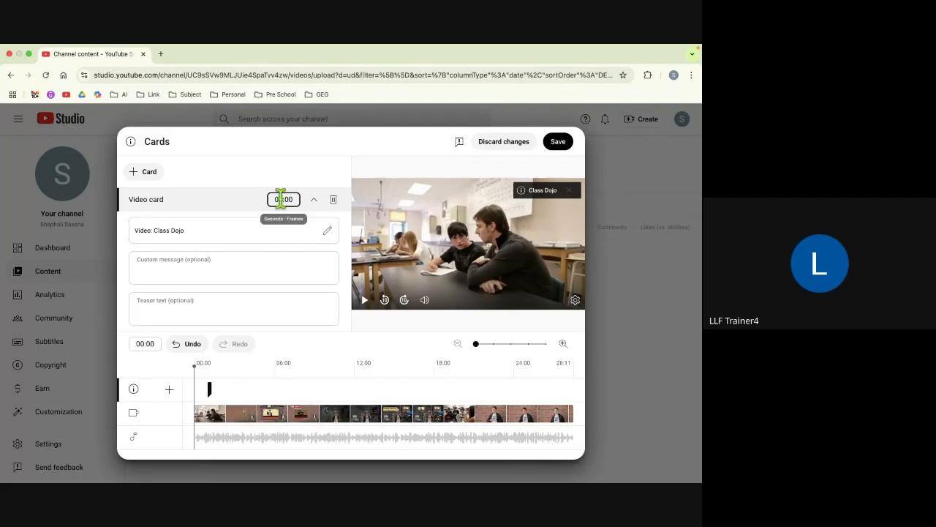
key("BackSpace")
type("1")
key("BackSpace")
type("0")
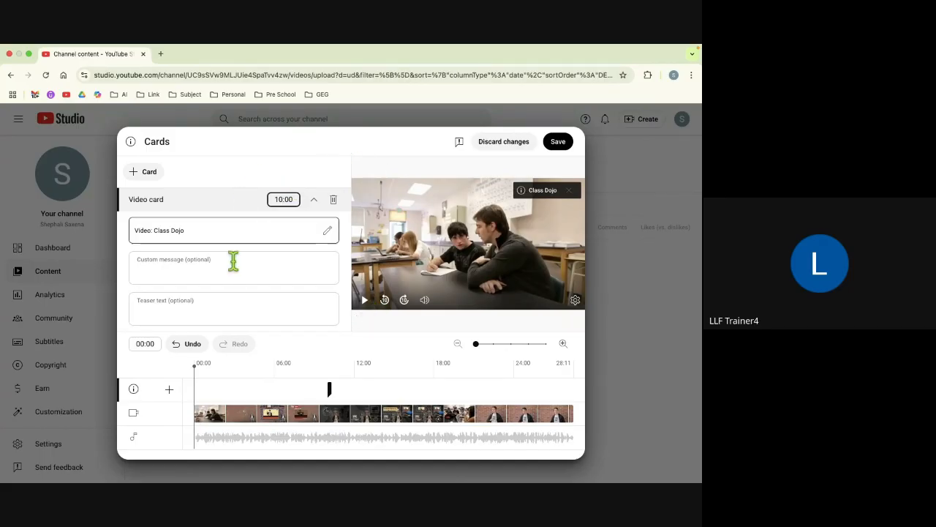
Step: Add a Playlist card for GOogle tools for education timed at 15:00
left_click(156, 177)
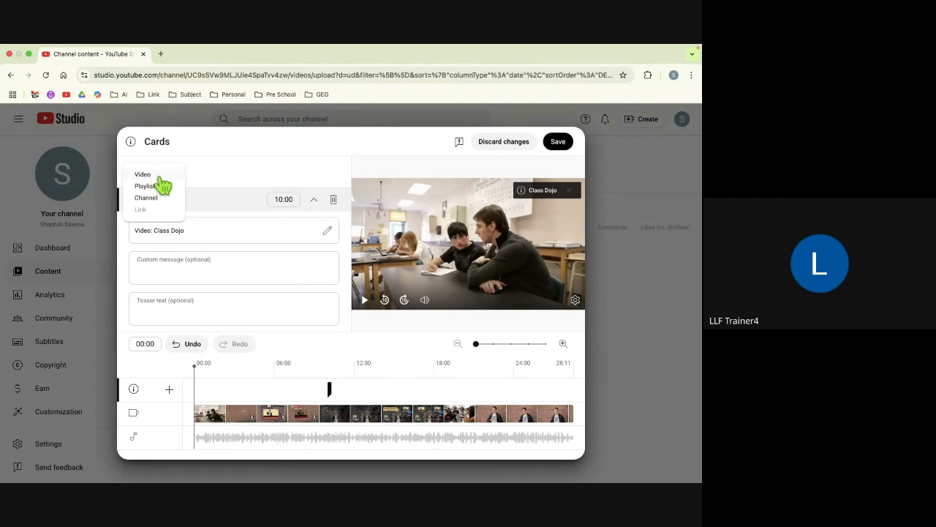
left_click(160, 187)
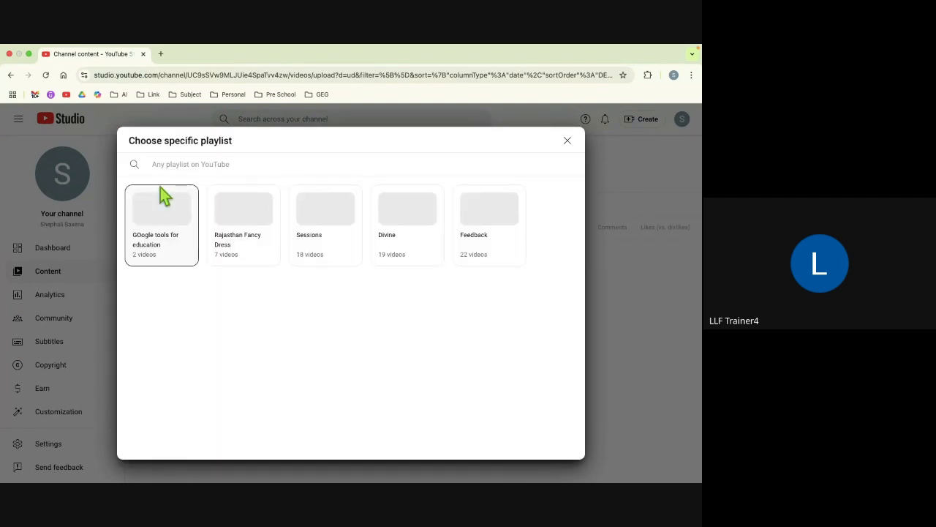
left_click(167, 237)
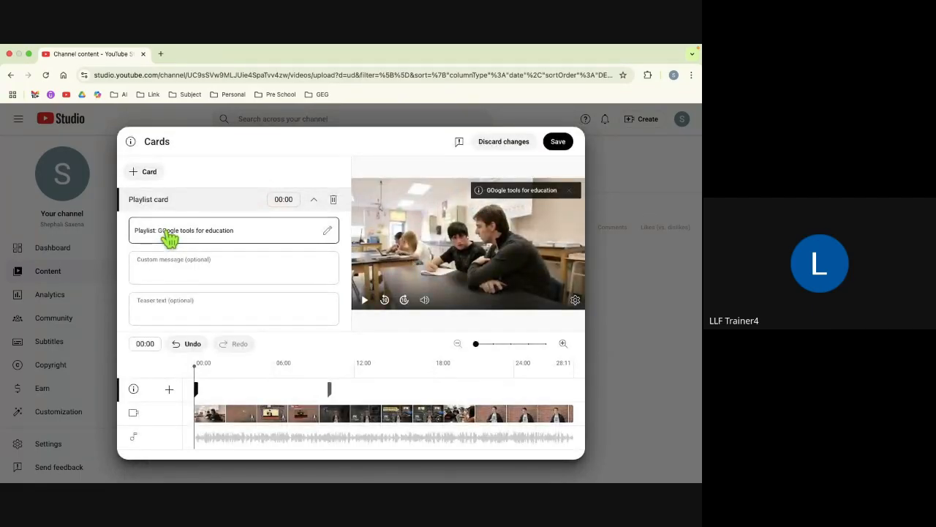
left_click(281, 199)
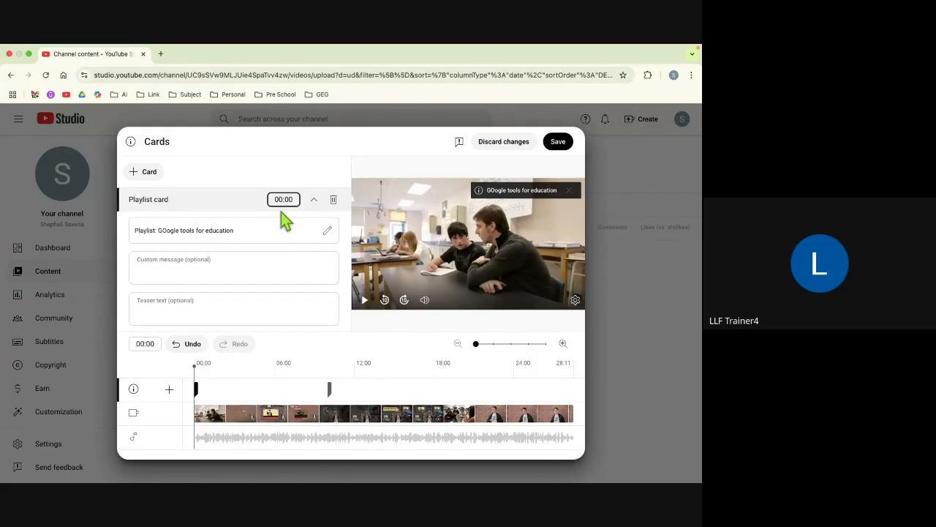
key("BackSpace")
type("15")
Step: Save the cards, advance through Checks to Visibility, and publish the Sample video as Unlisted
left_click(559, 146)
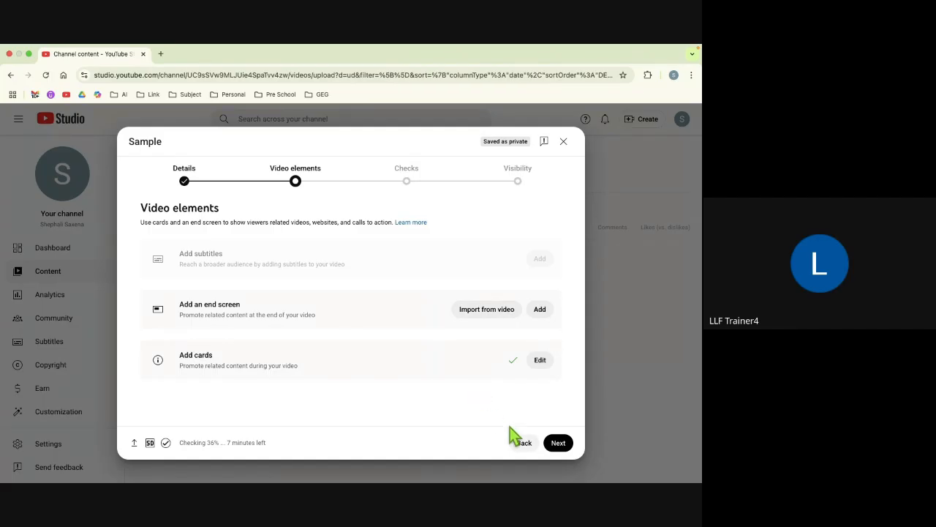
left_click(559, 445)
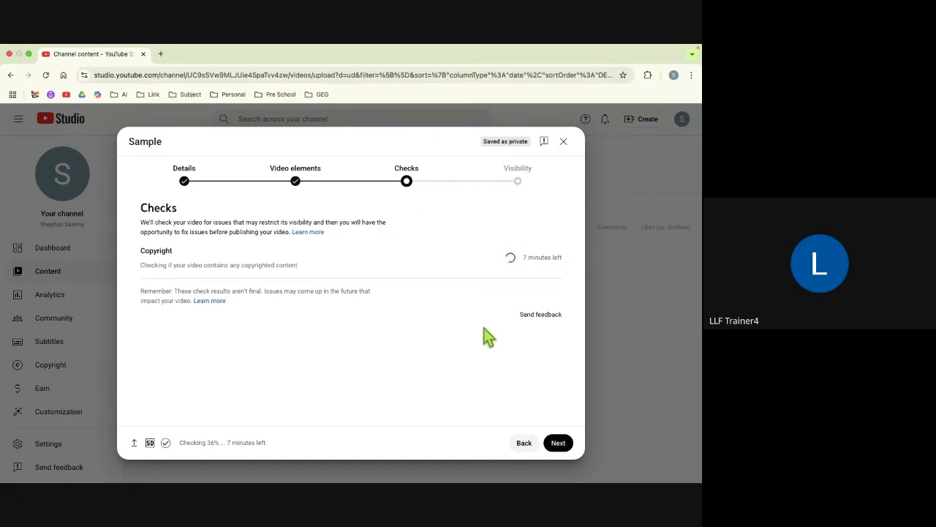
left_click(559, 443)
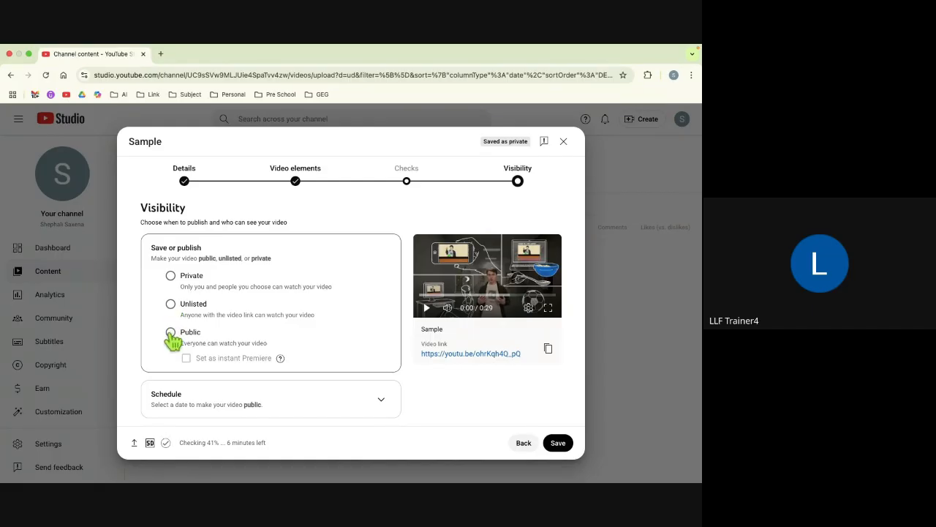
left_click(171, 305)
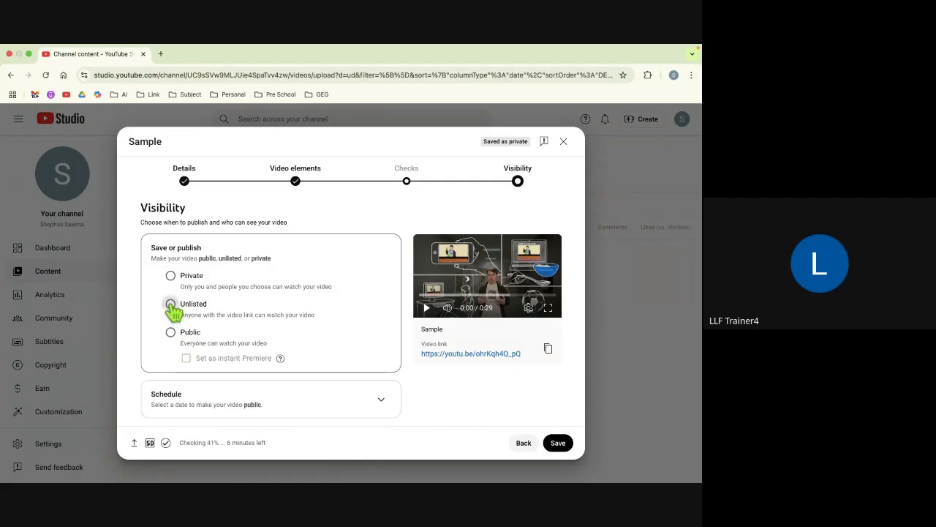
left_click(570, 448)
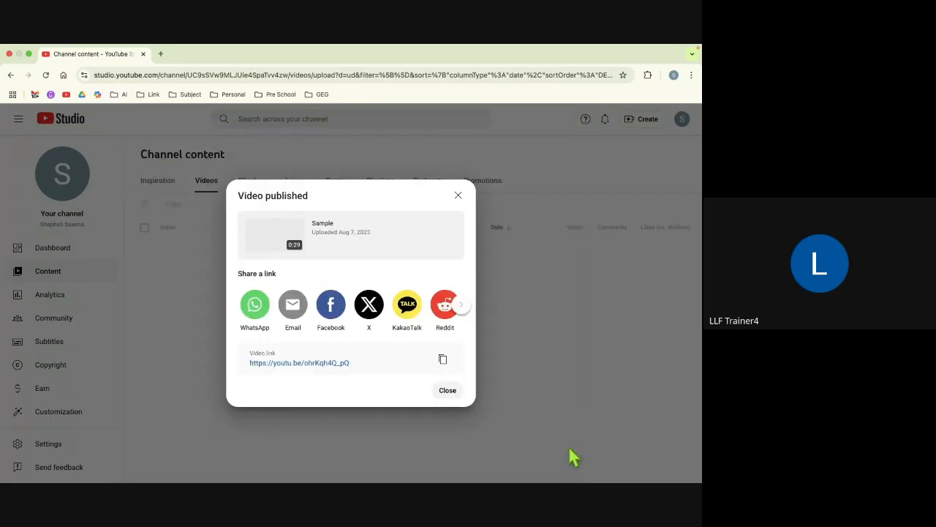
Step: Copy the Sample video's share link, close the confirmation, and review the Channel content list
left_click(443, 361)
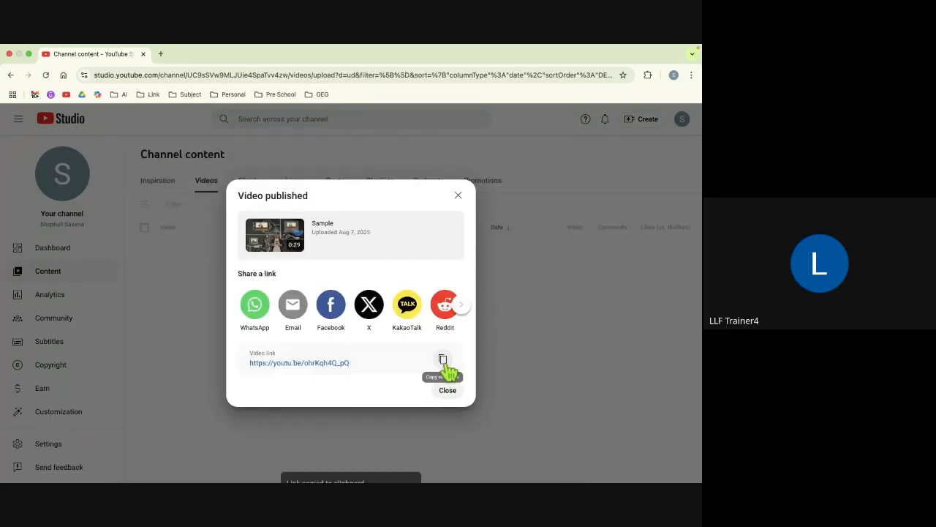
left_click(445, 392)
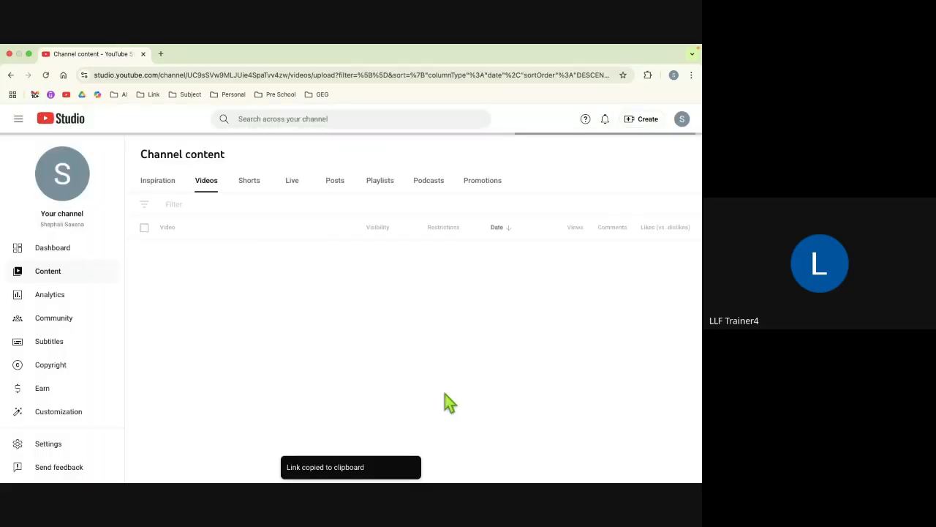
mouse_move(444, 394)
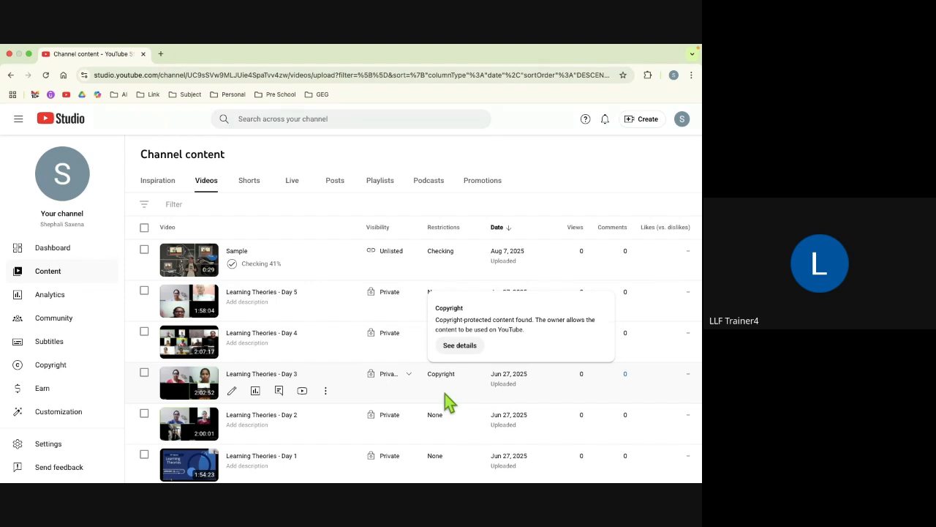
scroll(285, 433, "down", 10)
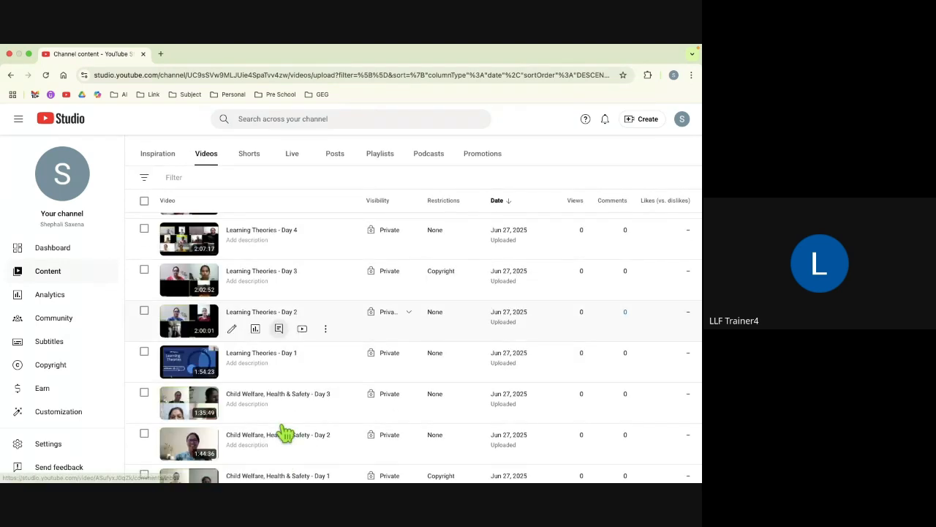
scroll(286, 433, "down", 15)
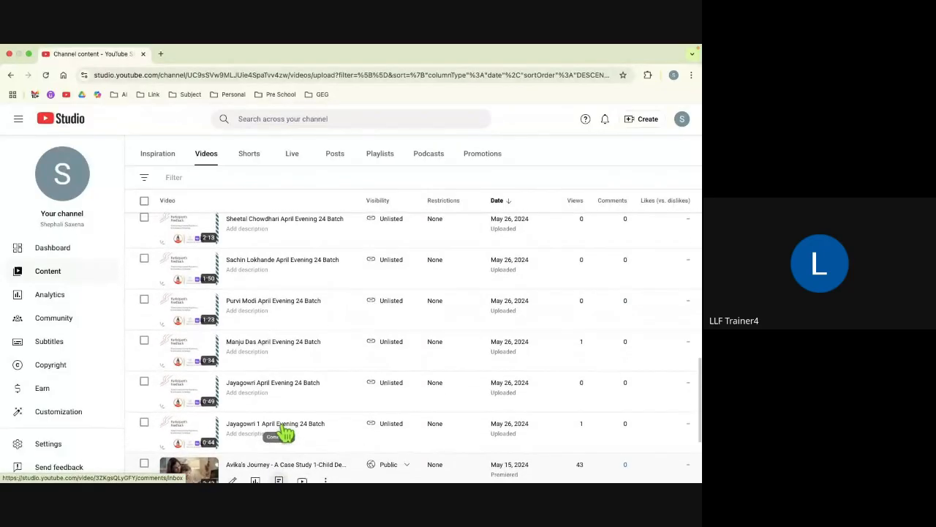
scroll(188, 309, "up", 2)
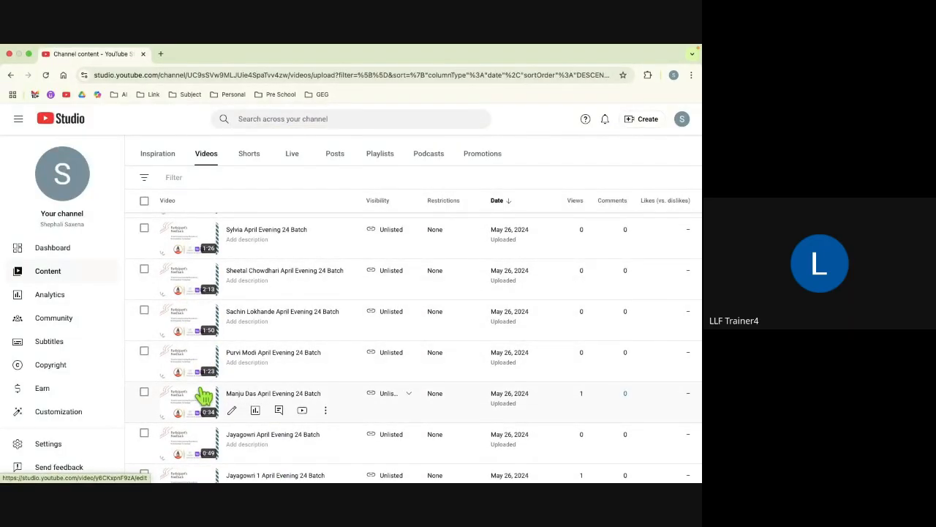
scroll(297, 387, "up", 15)
scroll(301, 382, "up", 5)
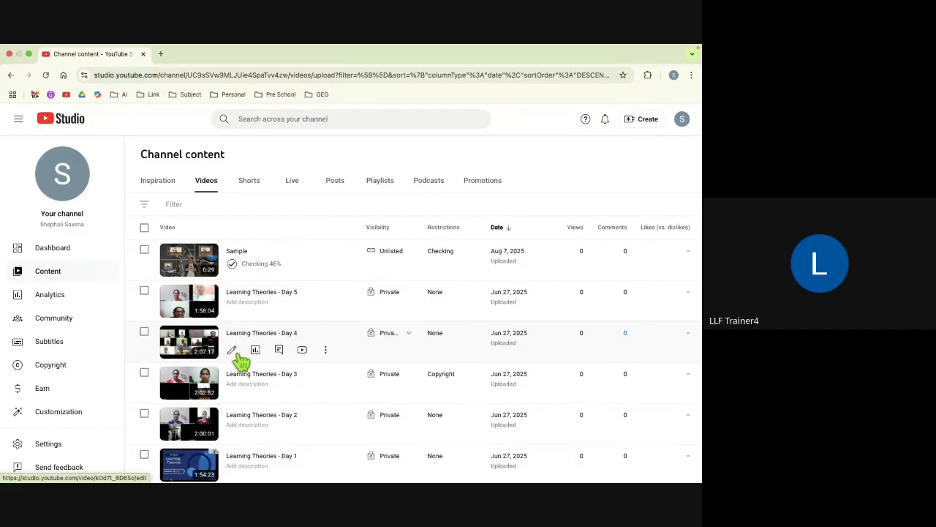
Step: In the Sample video's details, upload YouTube Thumbnail.png from Documents as the thumbnail
left_click(233, 268)
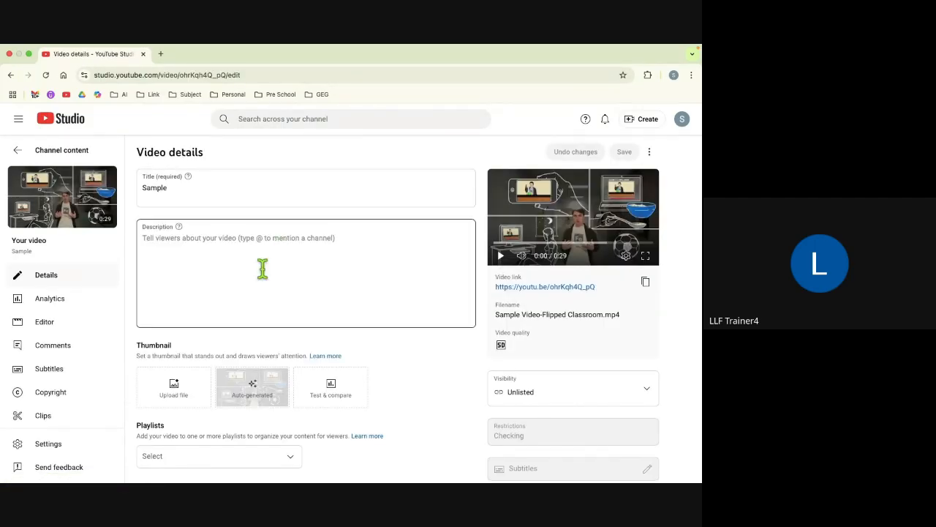
scroll(271, 274, "down", 2)
scroll(277, 281, "down", 1)
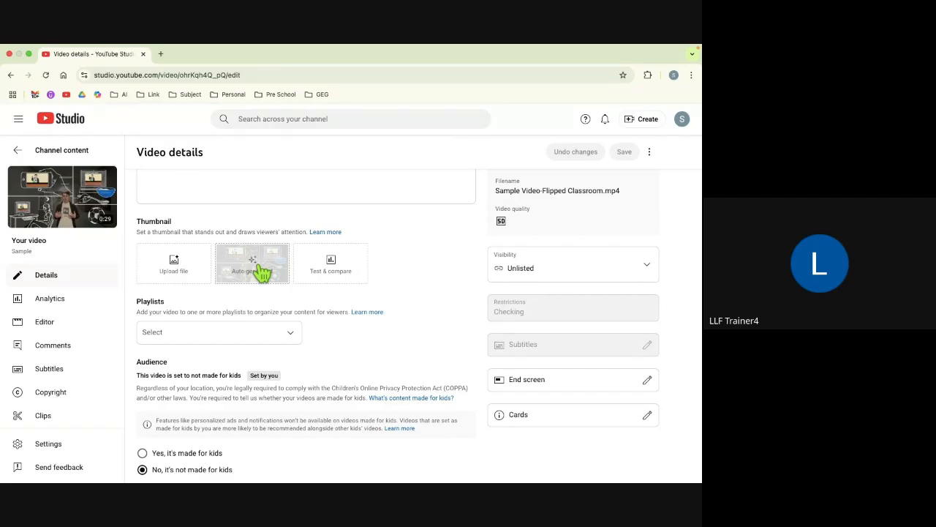
left_click(183, 273)
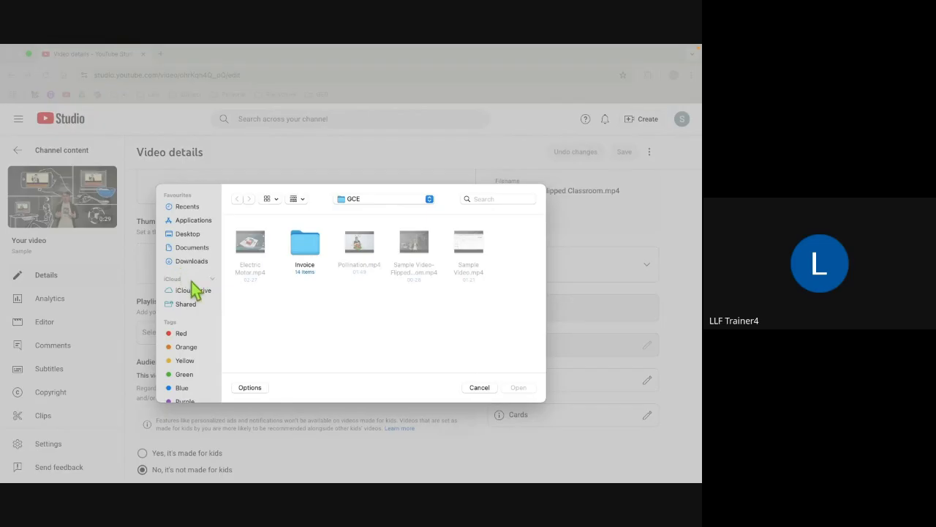
left_click(192, 249)
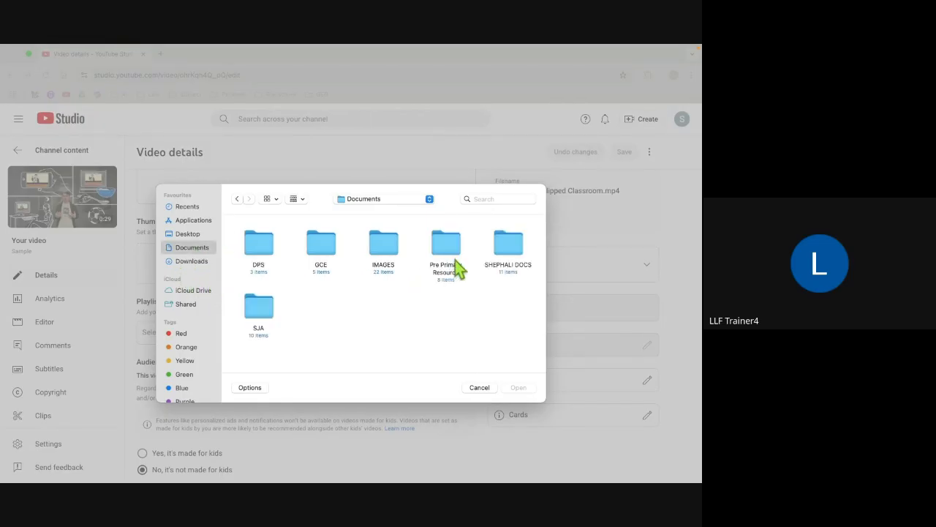
double_click(502, 252)
left_click(257, 252)
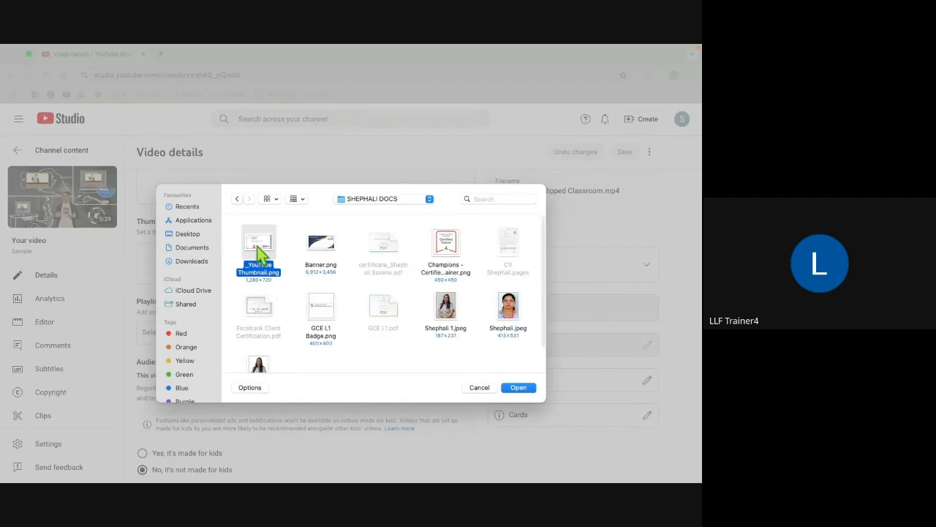
left_click(518, 388)
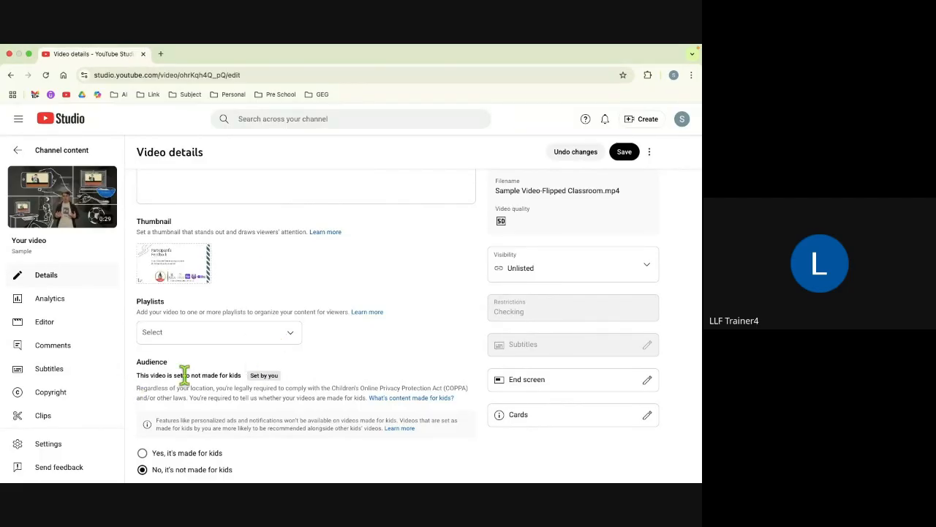
Step: Save the new thumbnail, then return to Channel content and back to the video details
scroll(185, 374, "up", 1)
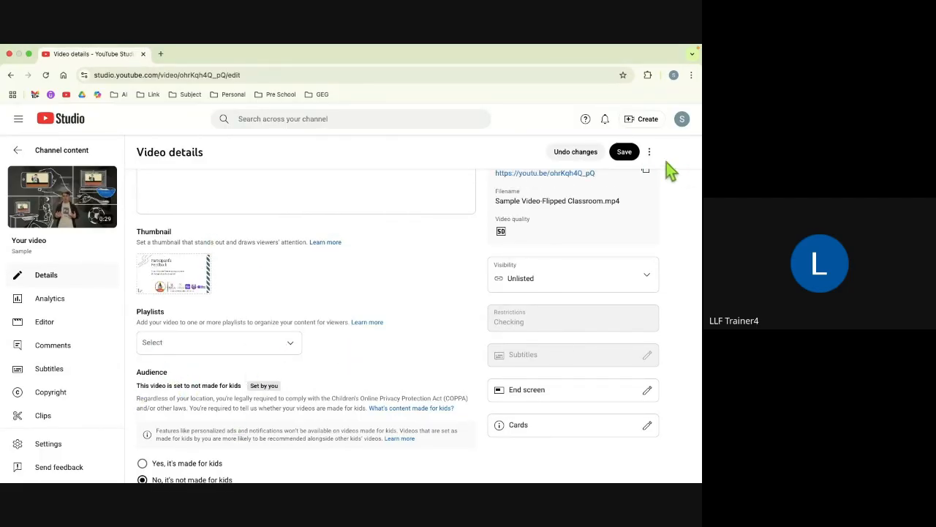
left_click(626, 153)
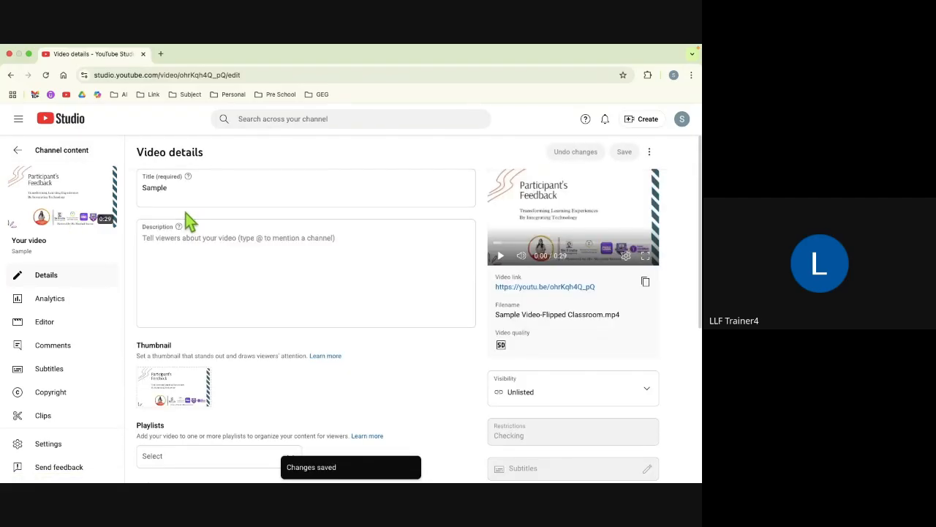
left_click(17, 151)
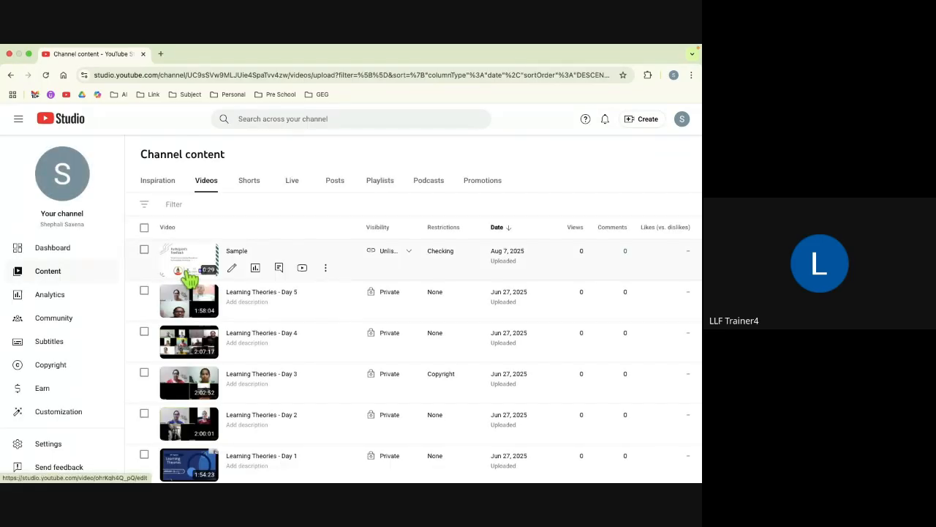
left_click(11, 76)
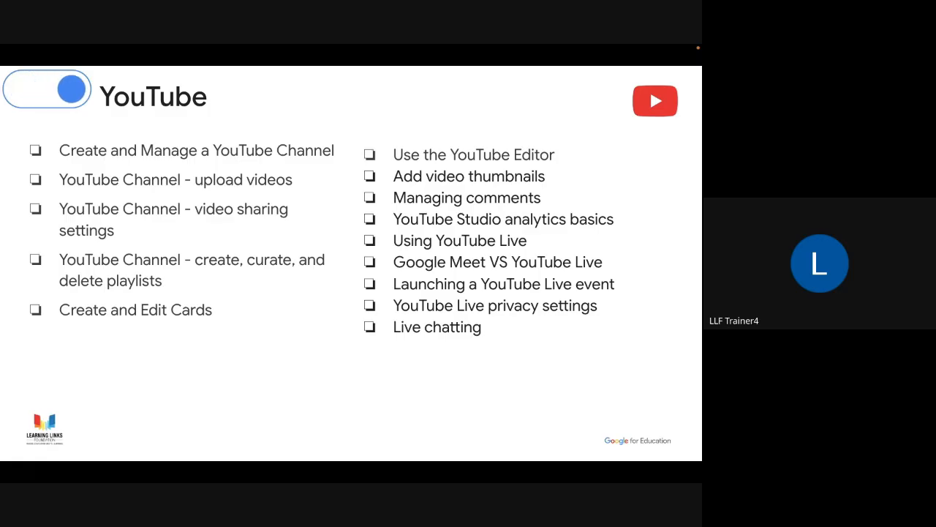
Step: Advance the slideshow three slides, past Create and Edit Cards, to the MCQ-1 question
key("Right")
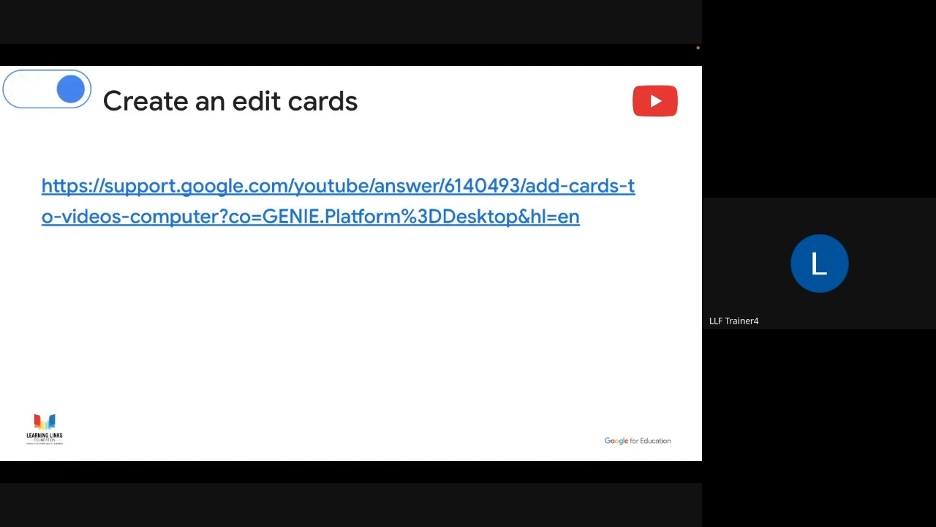
key("Right")
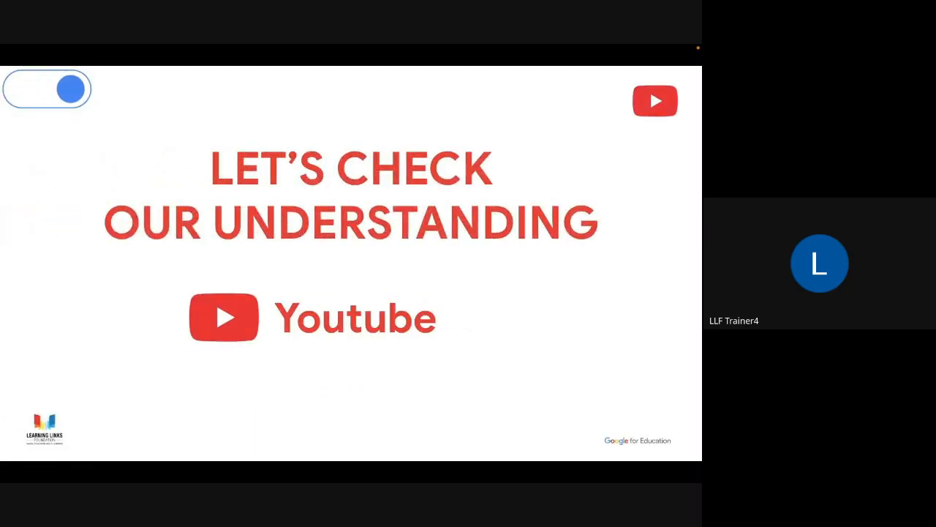
key("Right")
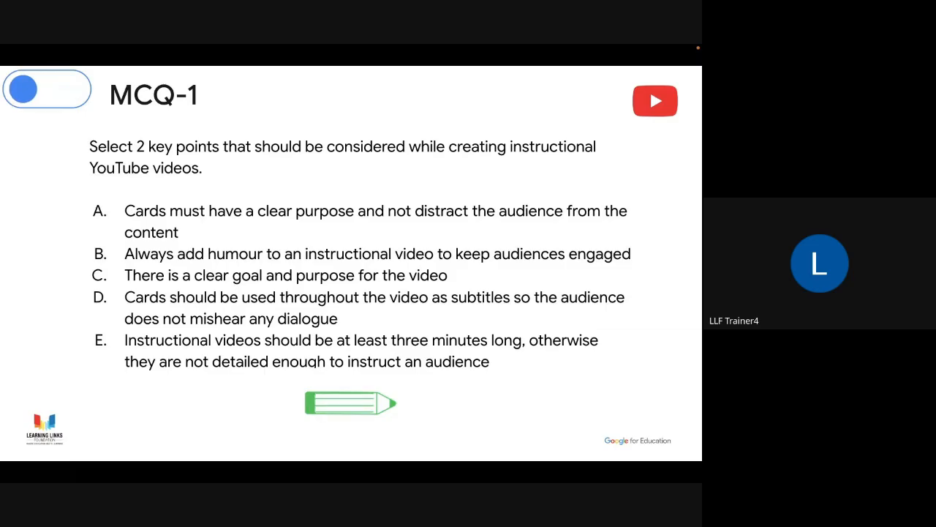